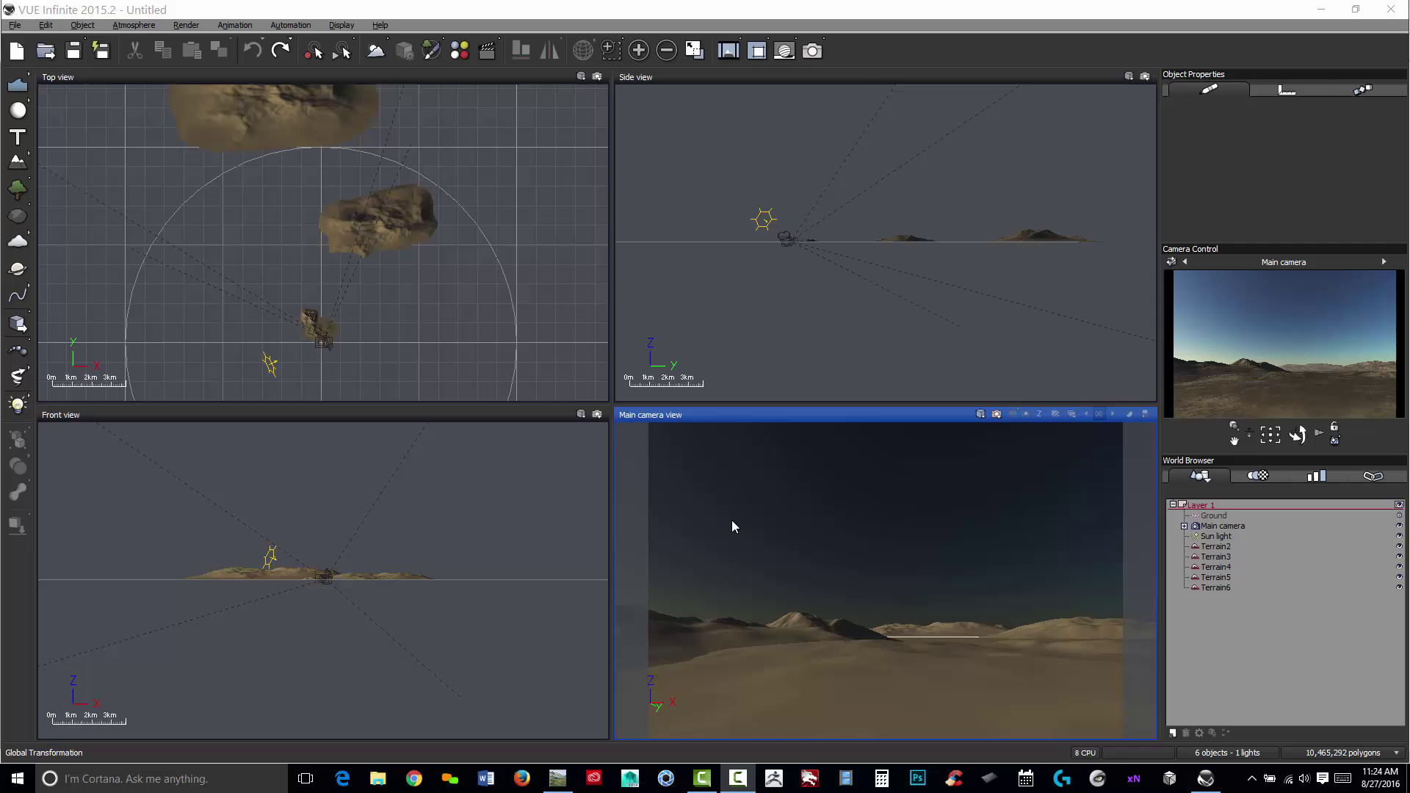
# Step: Delete the terrains Terrain3 through Terrain6 from the scene, keeping Terrain2
pyautogui.click(1216, 556)
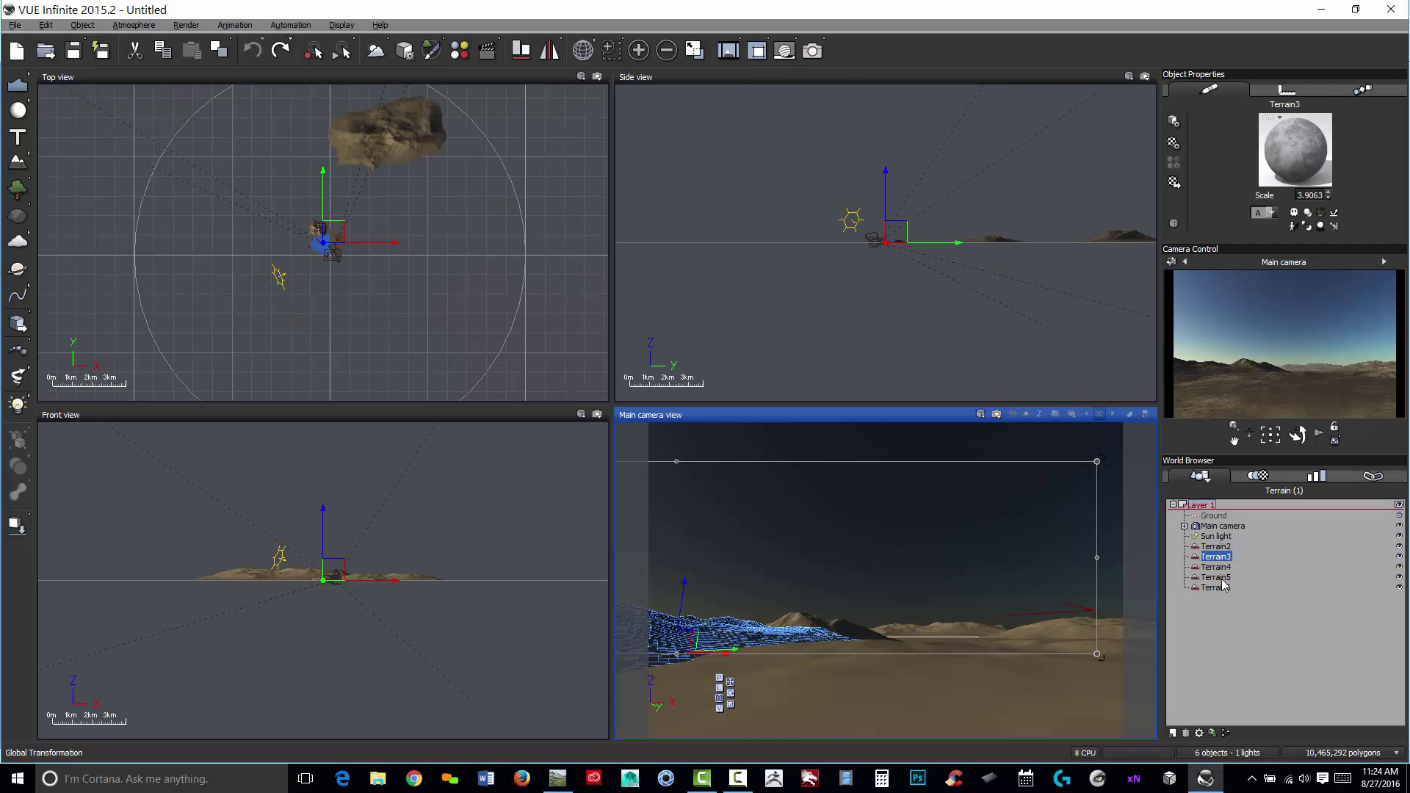
pyautogui.keyDown('shift'); pyautogui.click(1219, 588); pyautogui.keyUp('shift')
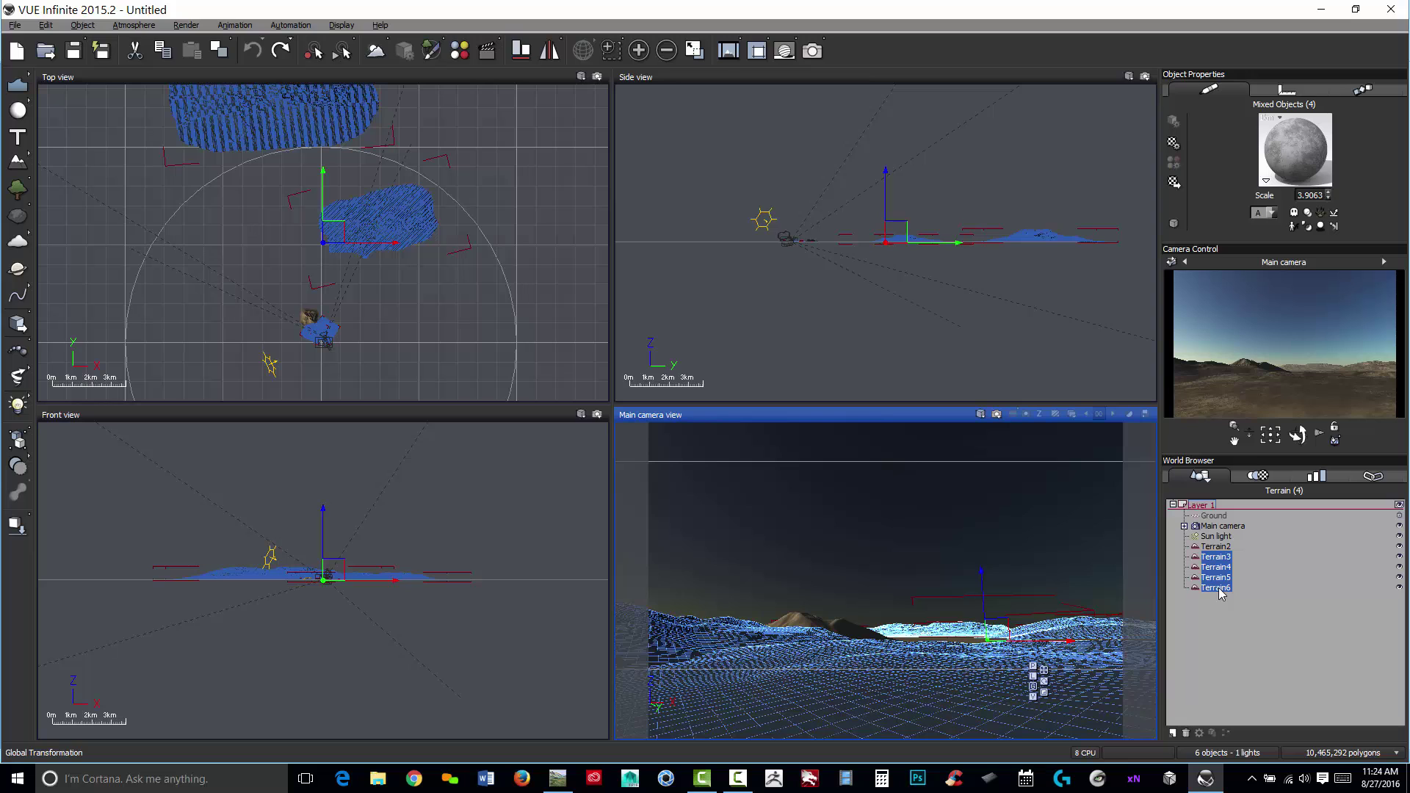
pyautogui.press('Delete')
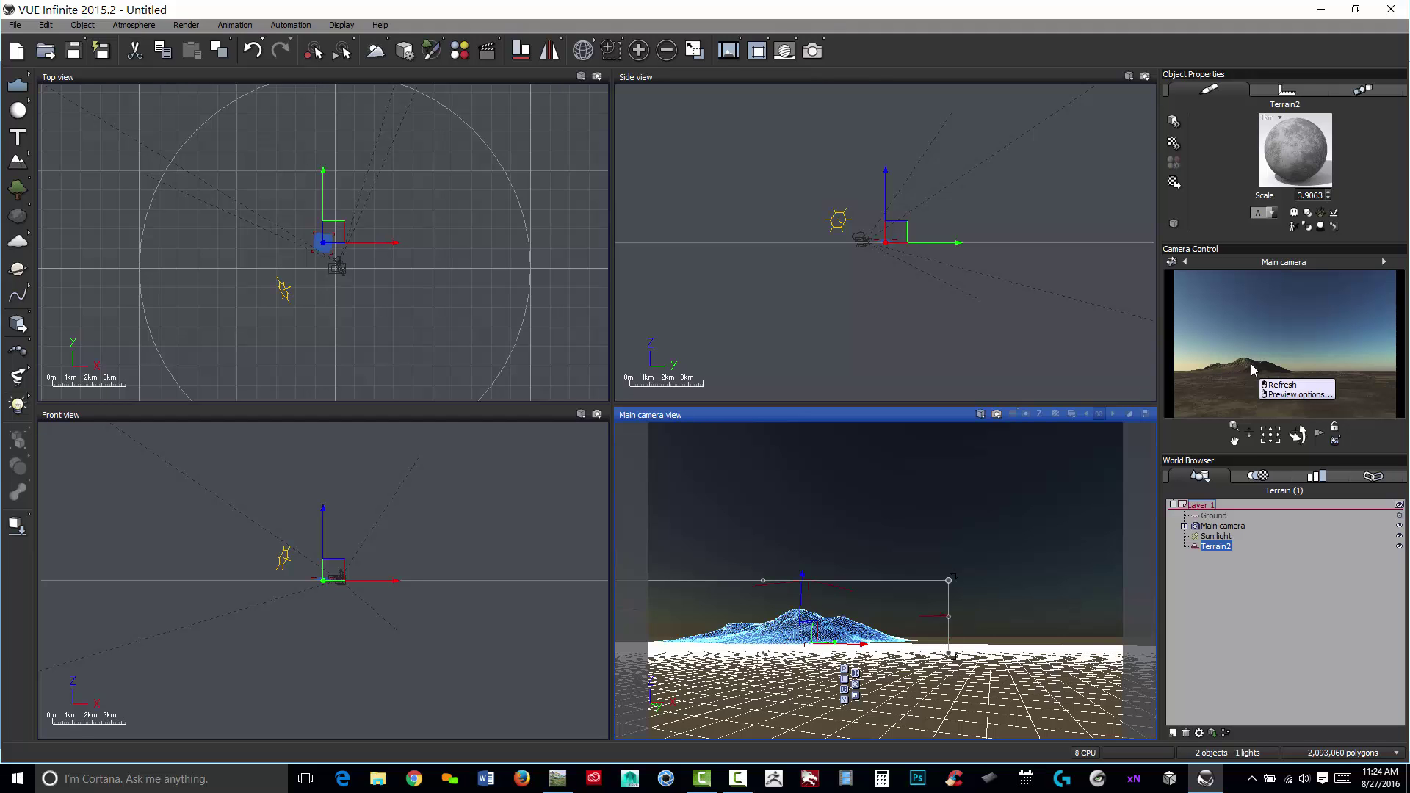
# Step: Frame Terrain2 in the main camera view and bring the camera closer to it
pyautogui.click(342, 25)
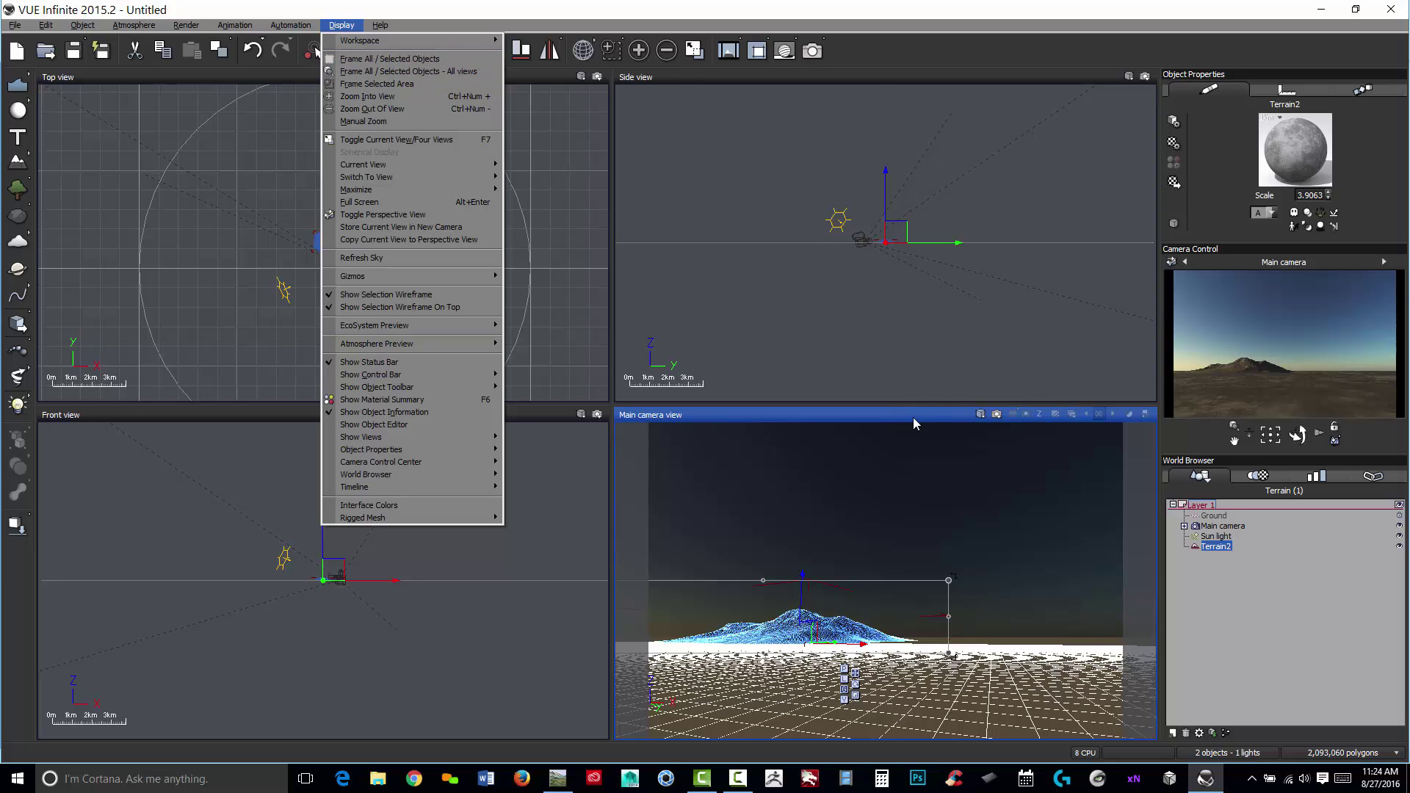
pyautogui.click(411, 62)
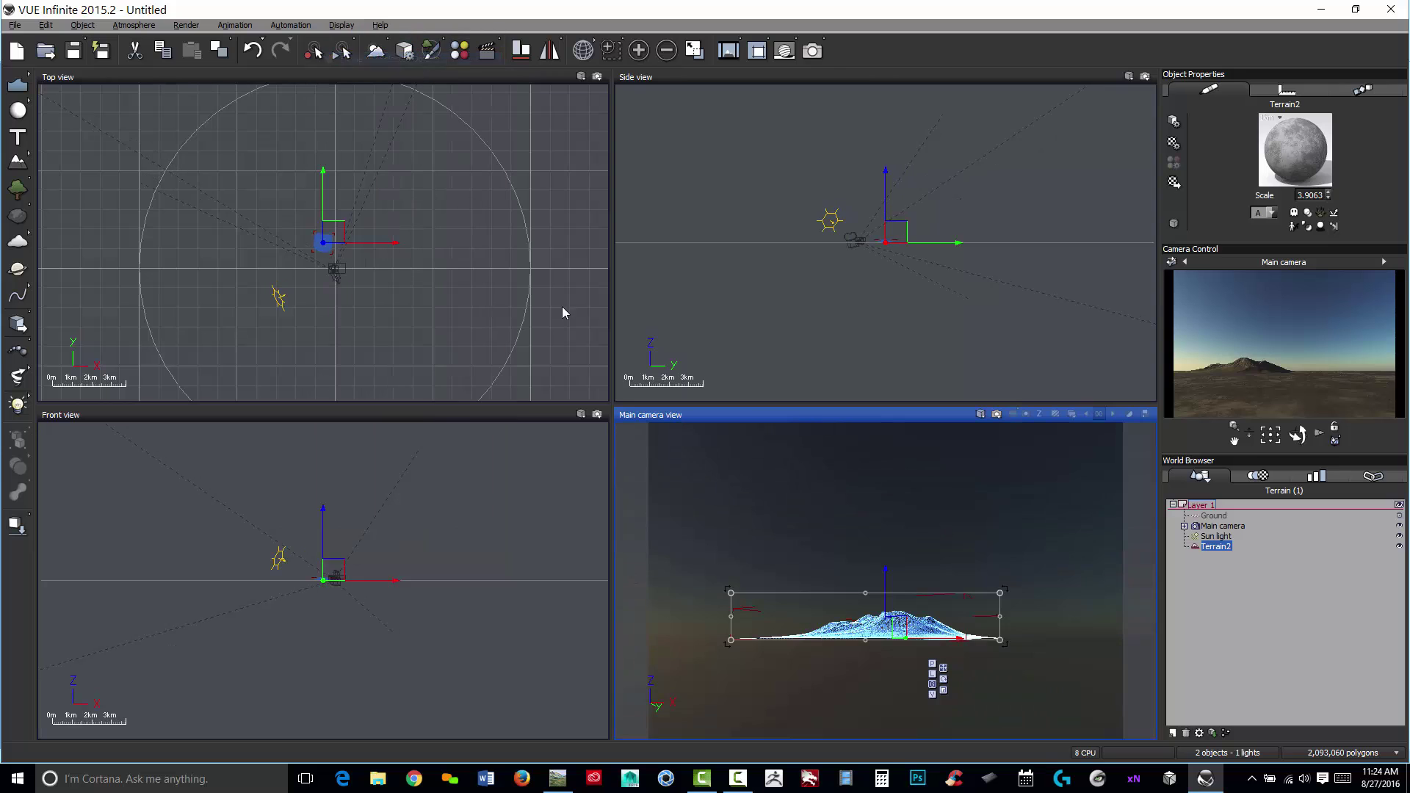
pyautogui.scroll(2, 910, 617)
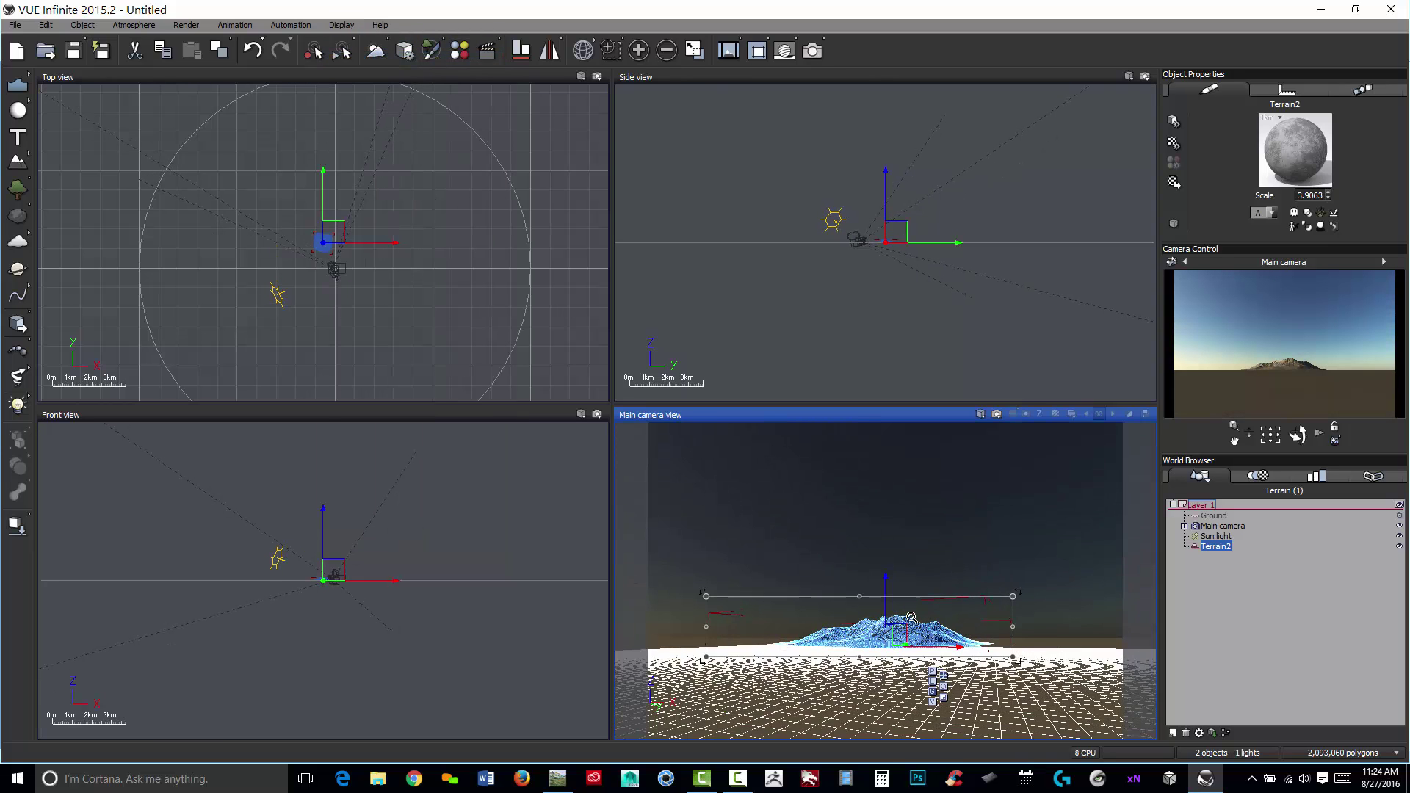
pyautogui.scroll(4, 912, 617)
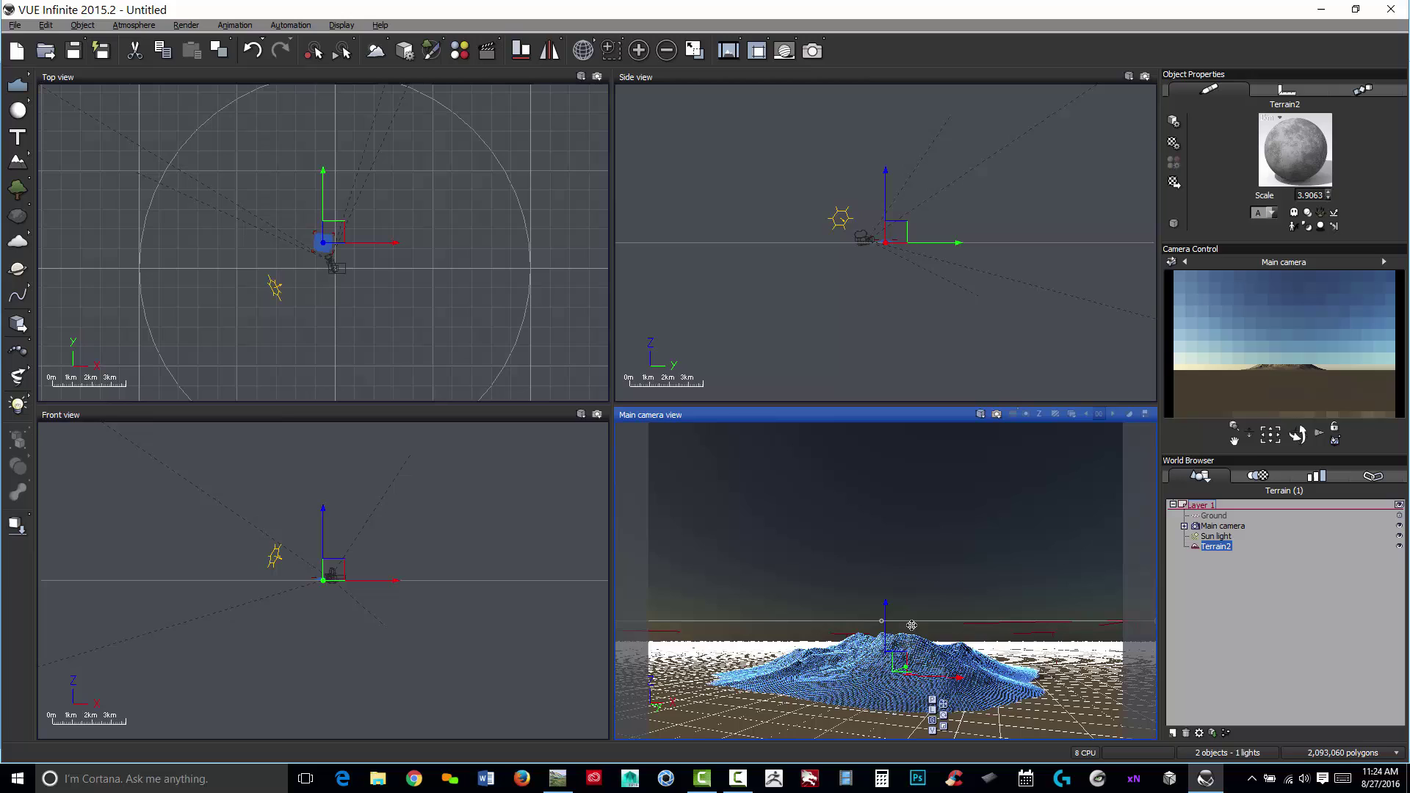
pyautogui.scroll(2, 929, 547)
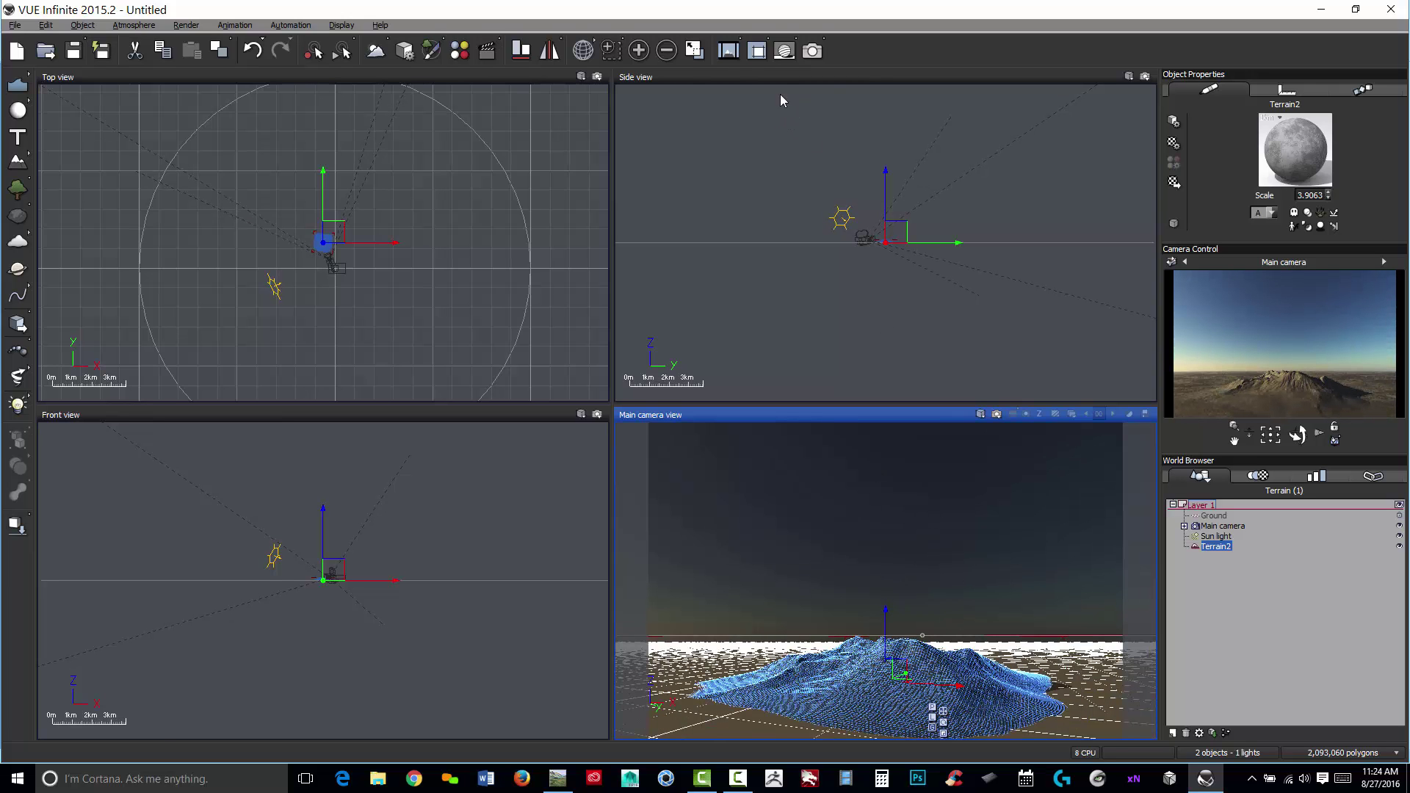
# Step: Frame Terrain2 in the top, side and front views and clear the selection
pyautogui.click(681, 77)
pyautogui.click(344, 26)
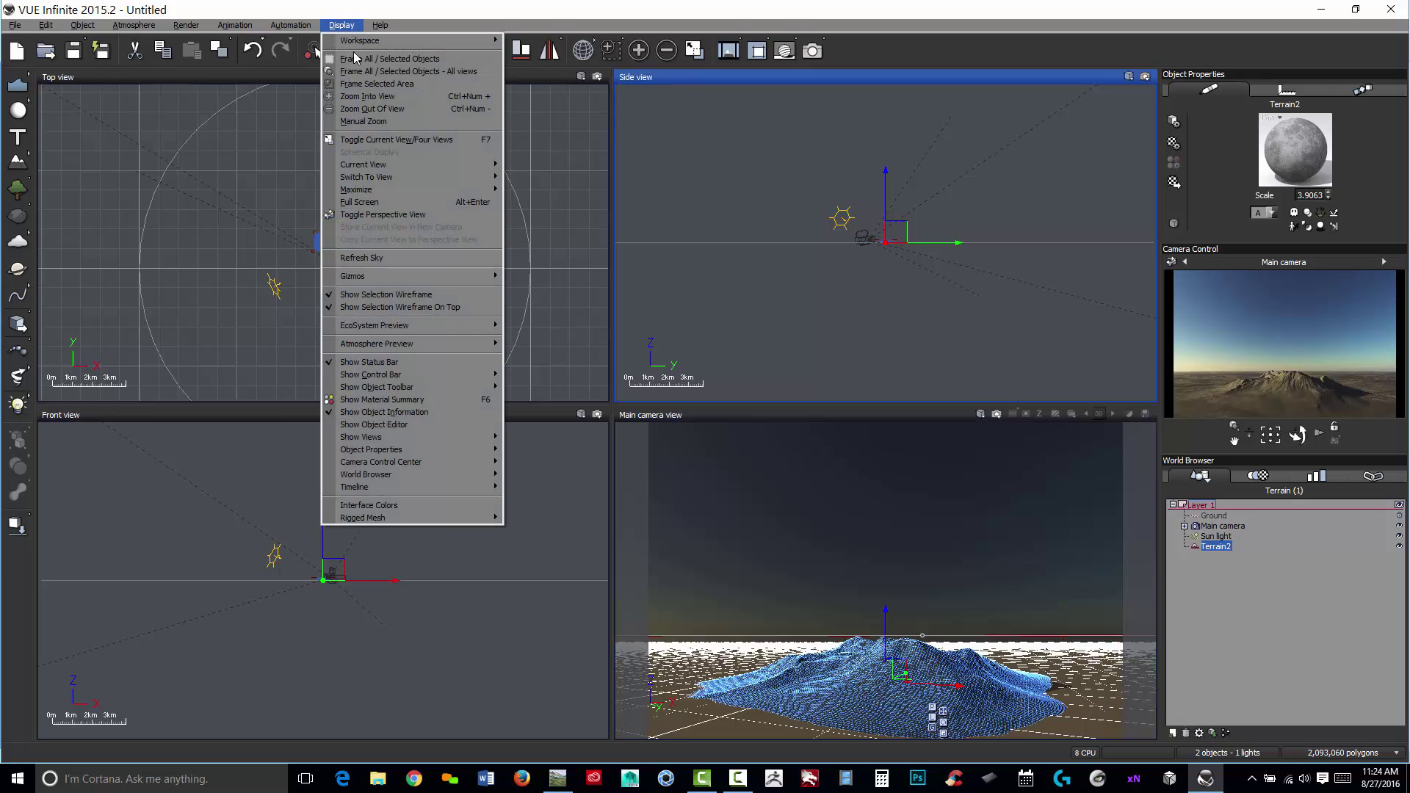
pyautogui.click(372, 67)
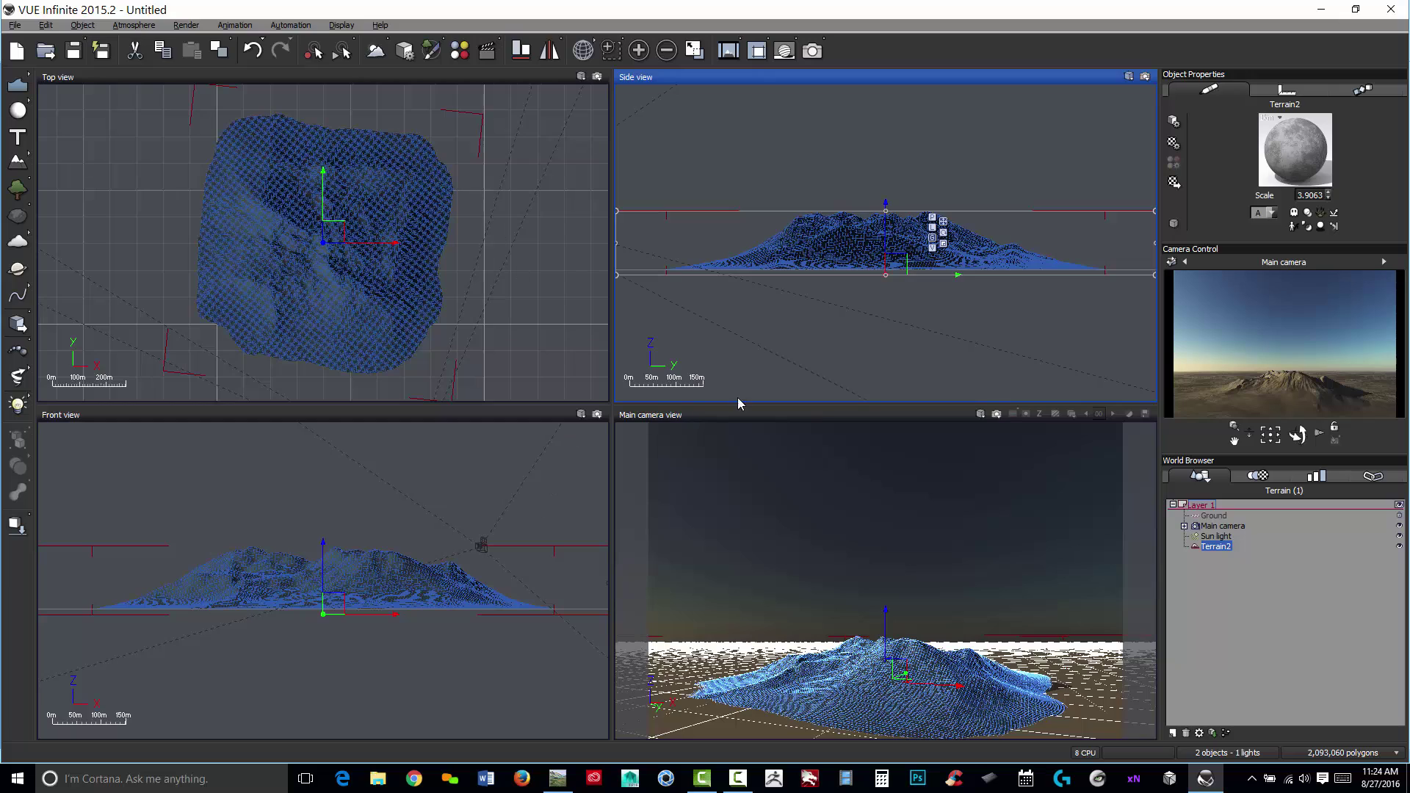
pyautogui.click(729, 154)
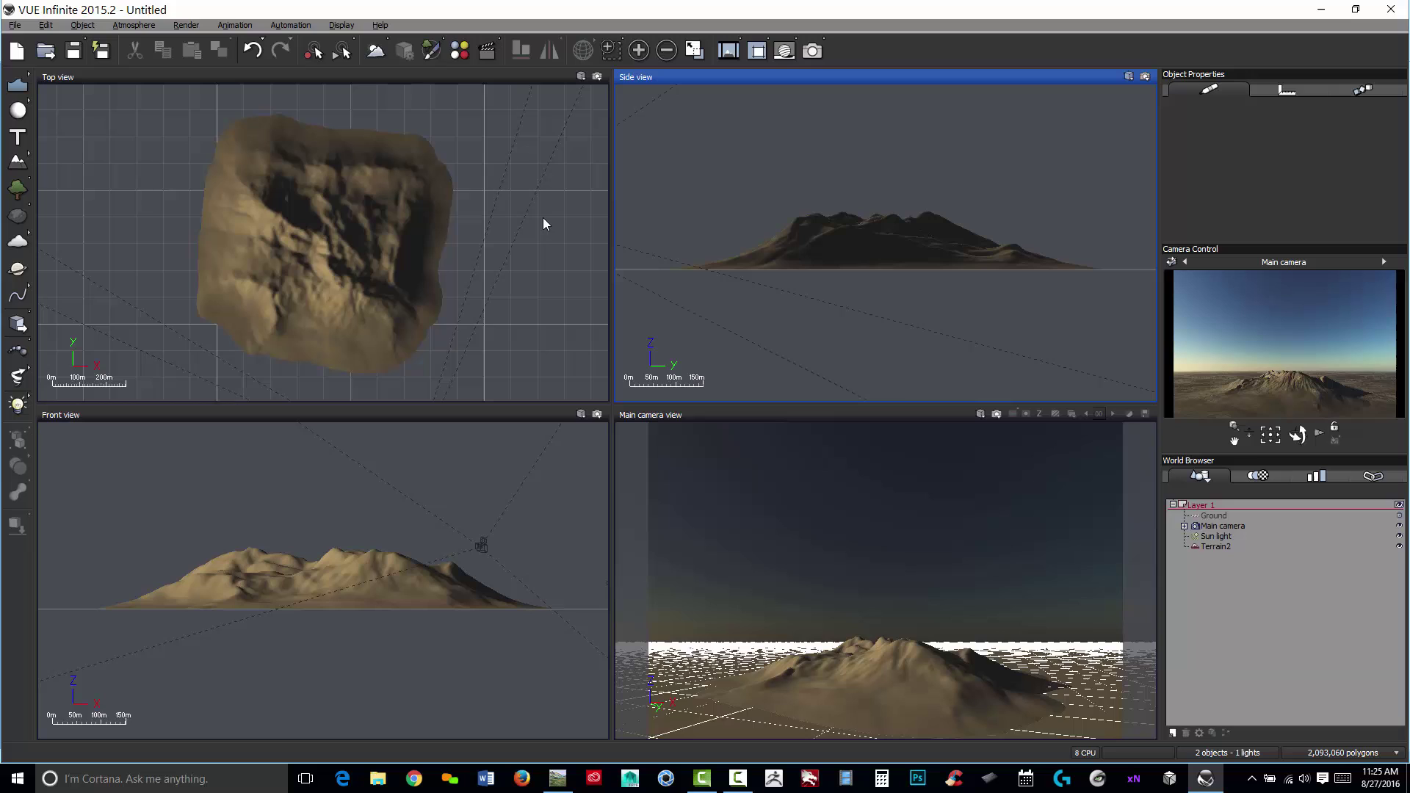
# Step: Open the program options and look through the display, units and coordinates, operations and general preferences
pyautogui.click(45, 26)
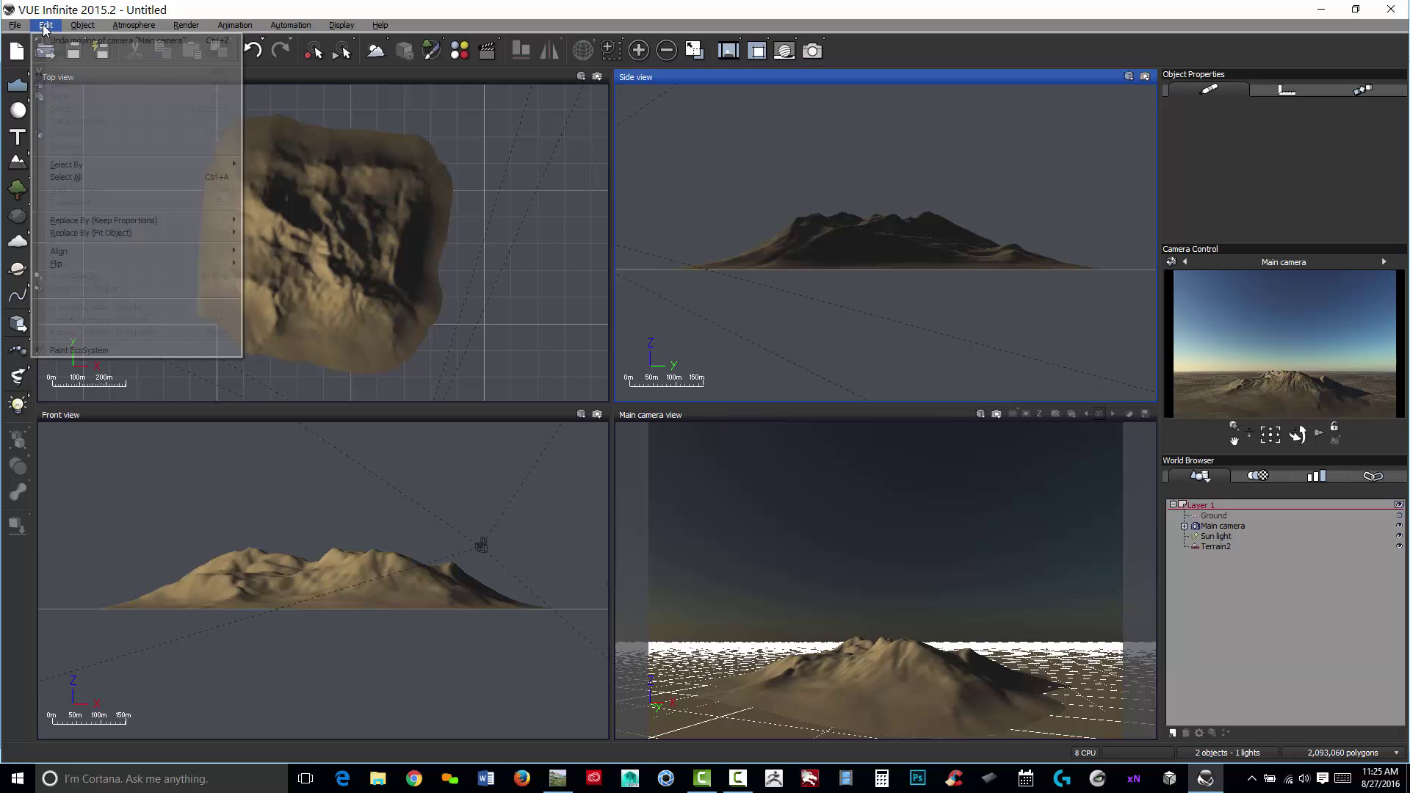
pyautogui.moveTo(15, 25)
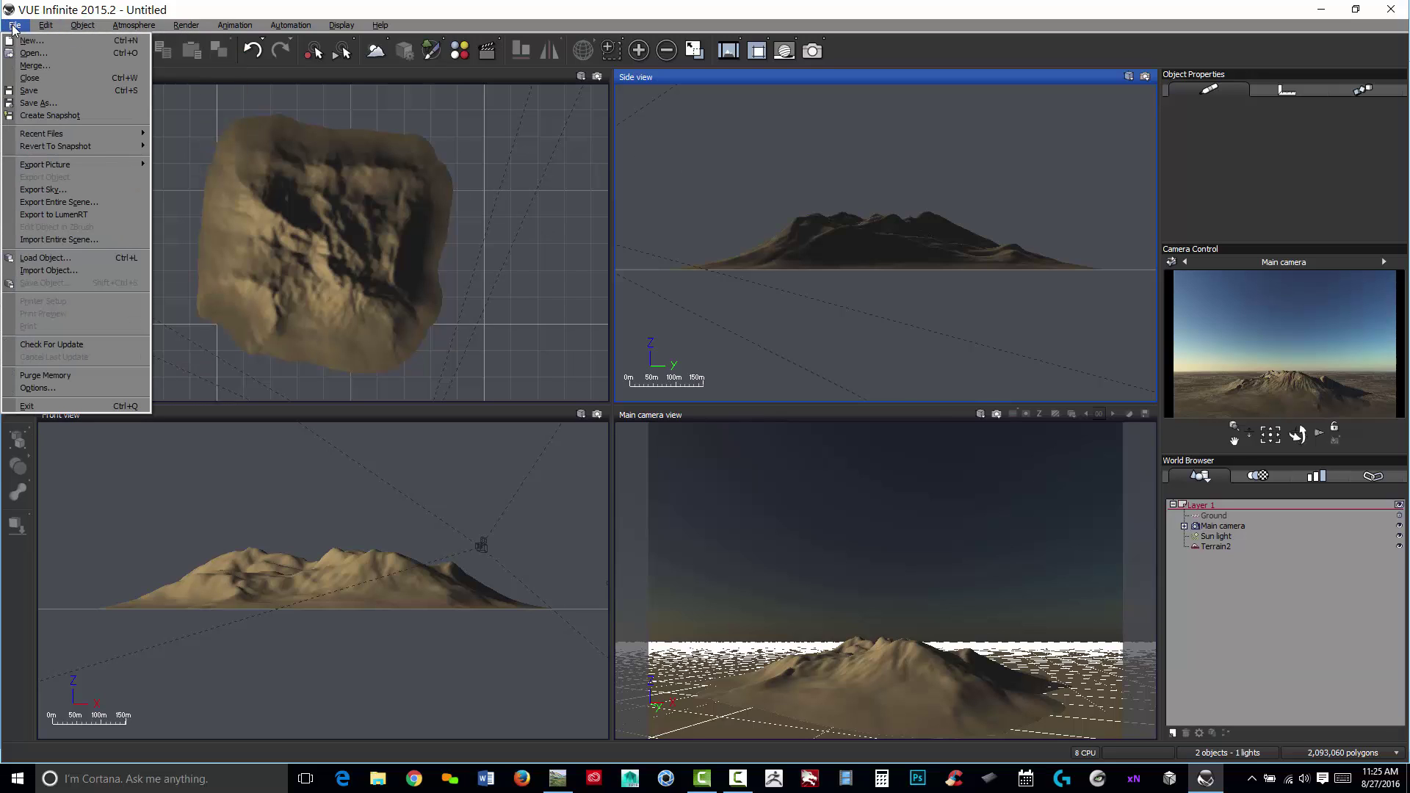
pyautogui.click(53, 390)
pyautogui.click(658, 211)
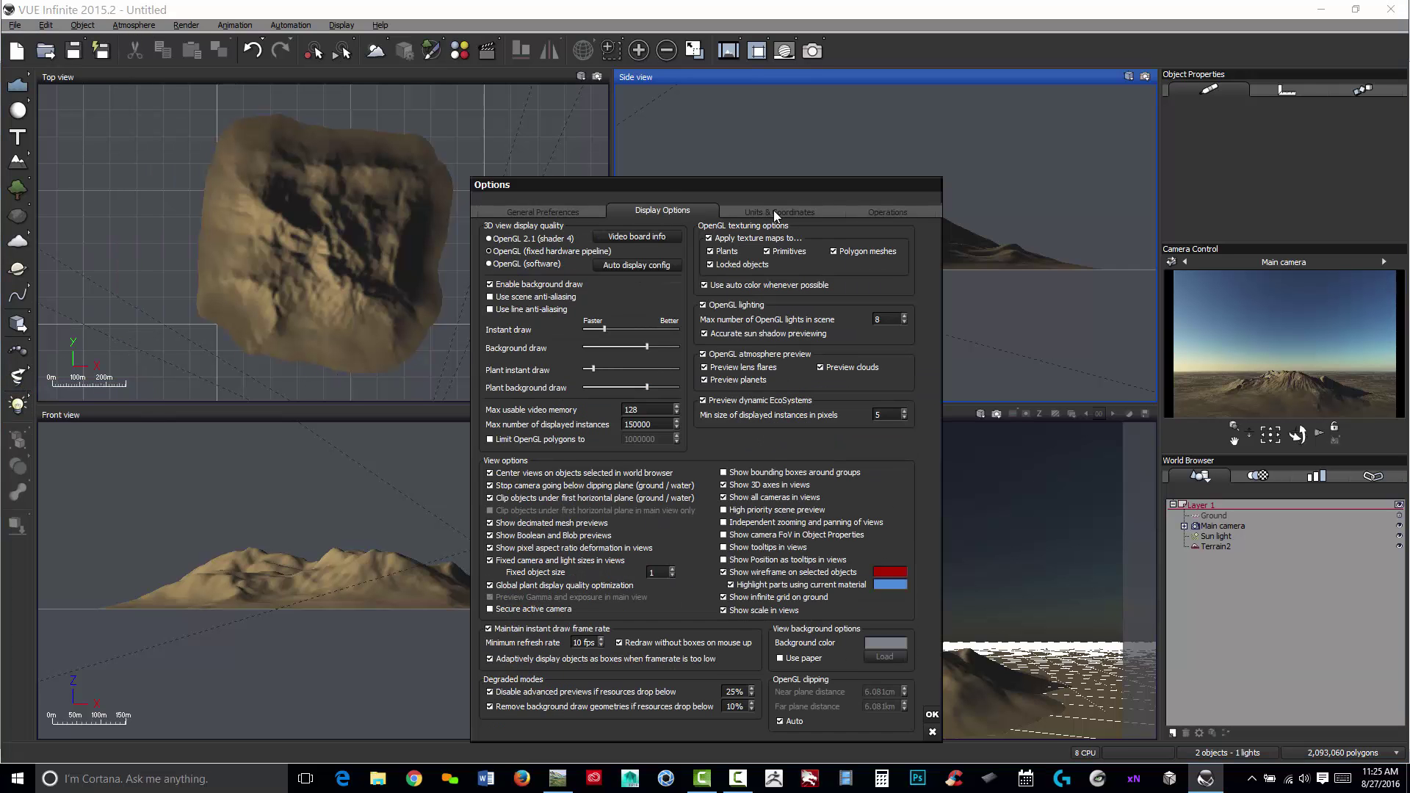
pyautogui.click(775, 212)
pyautogui.click(878, 211)
pyautogui.click(552, 211)
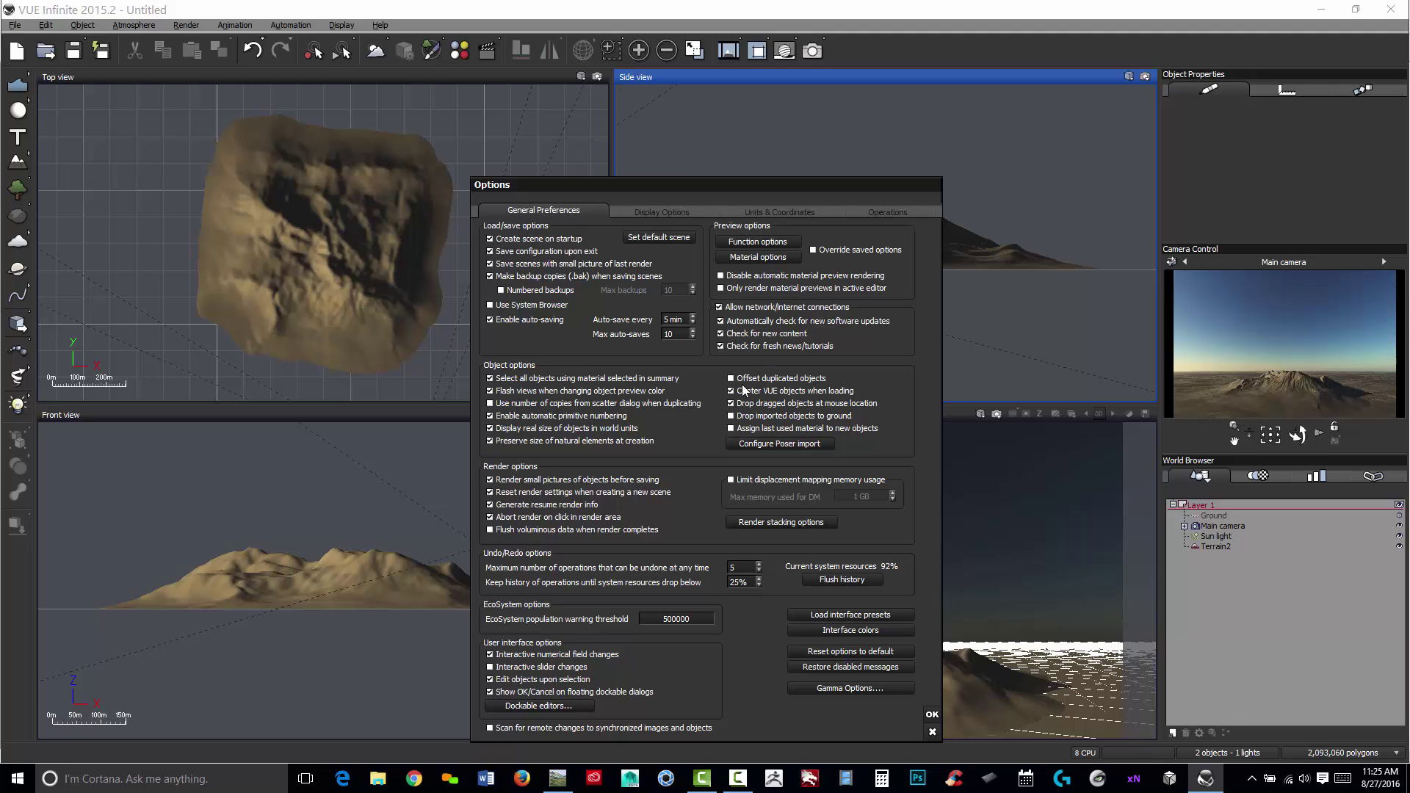
# Step: Check the independent zooming and panning of views setting in the display options and accept the options
pyautogui.click(660, 213)
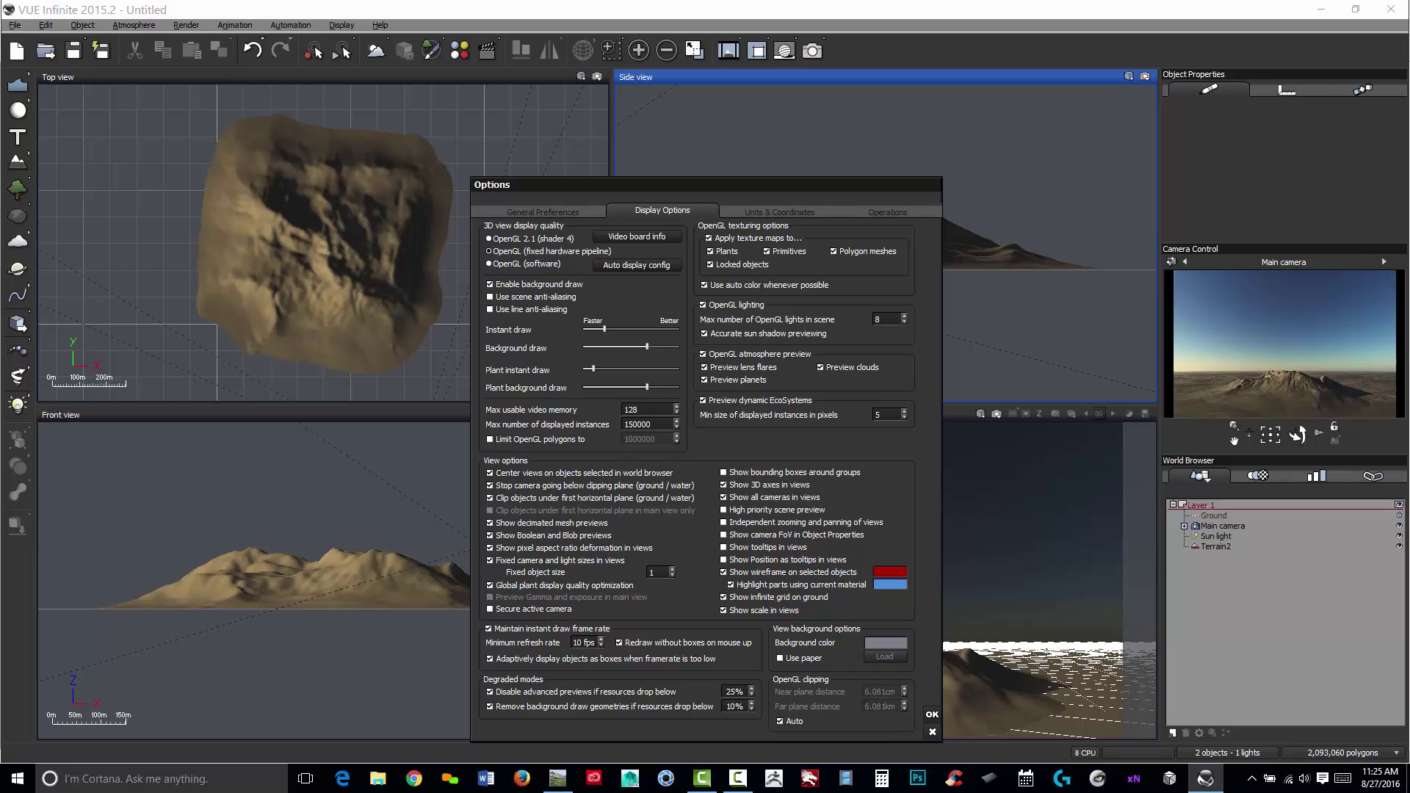
pyautogui.press('F10')
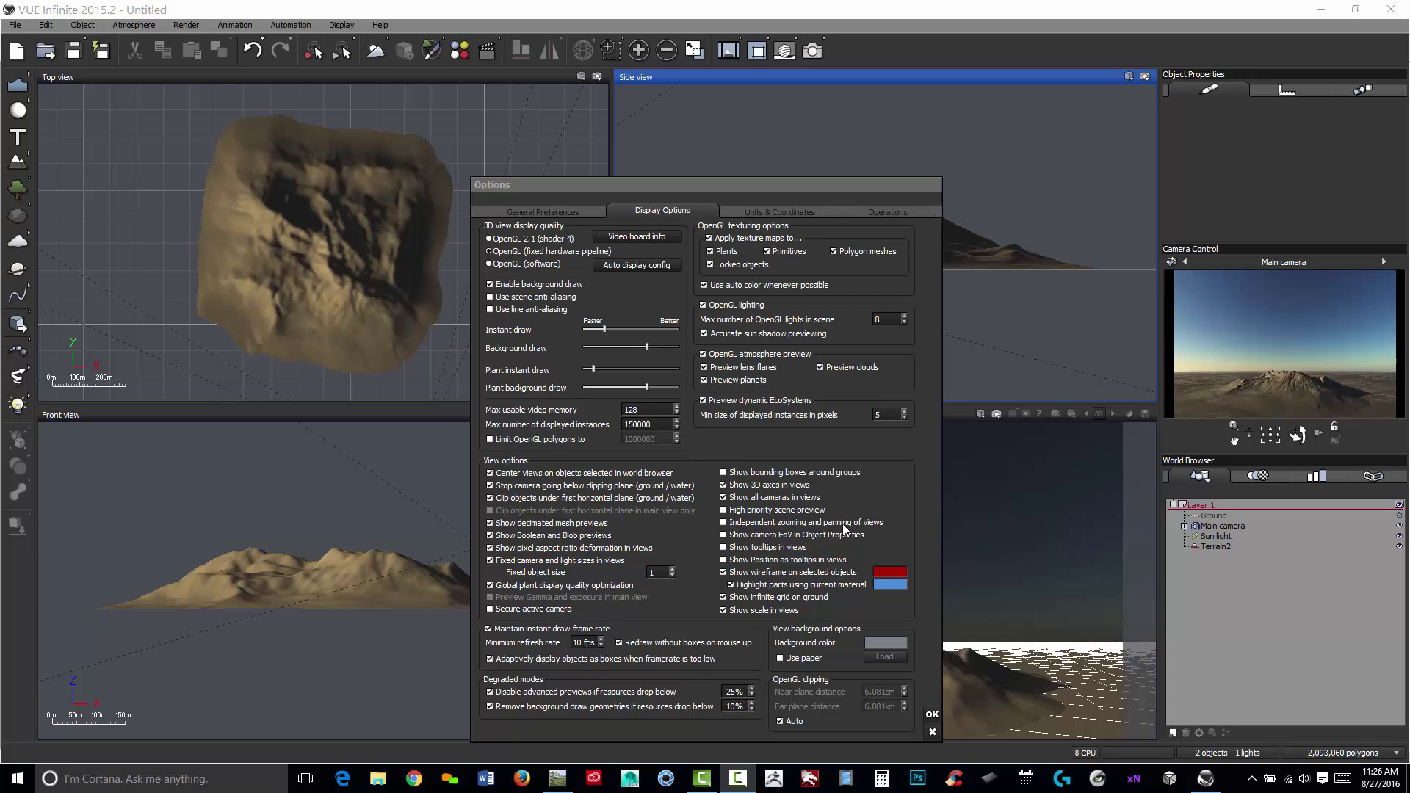
pyautogui.click(723, 523)
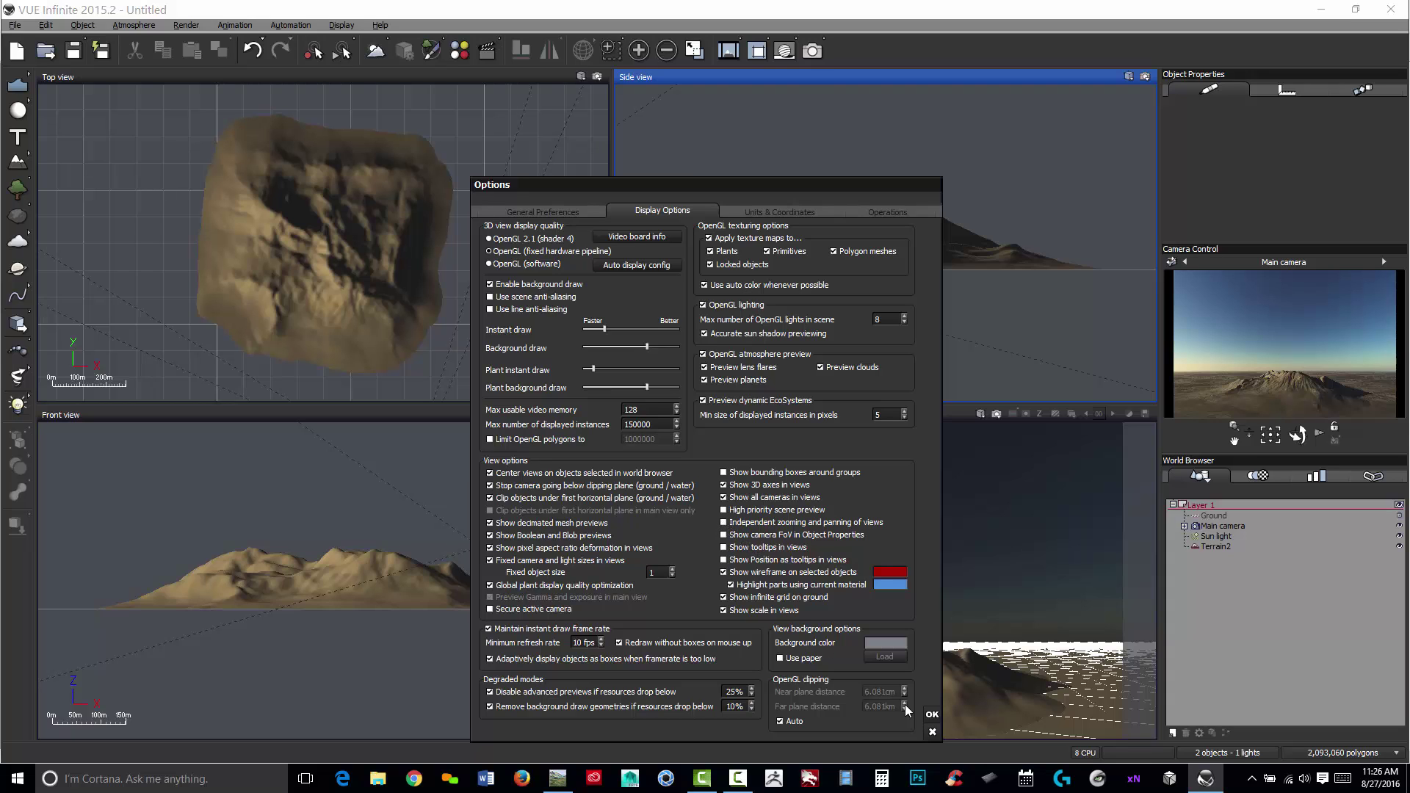
pyautogui.click(931, 715)
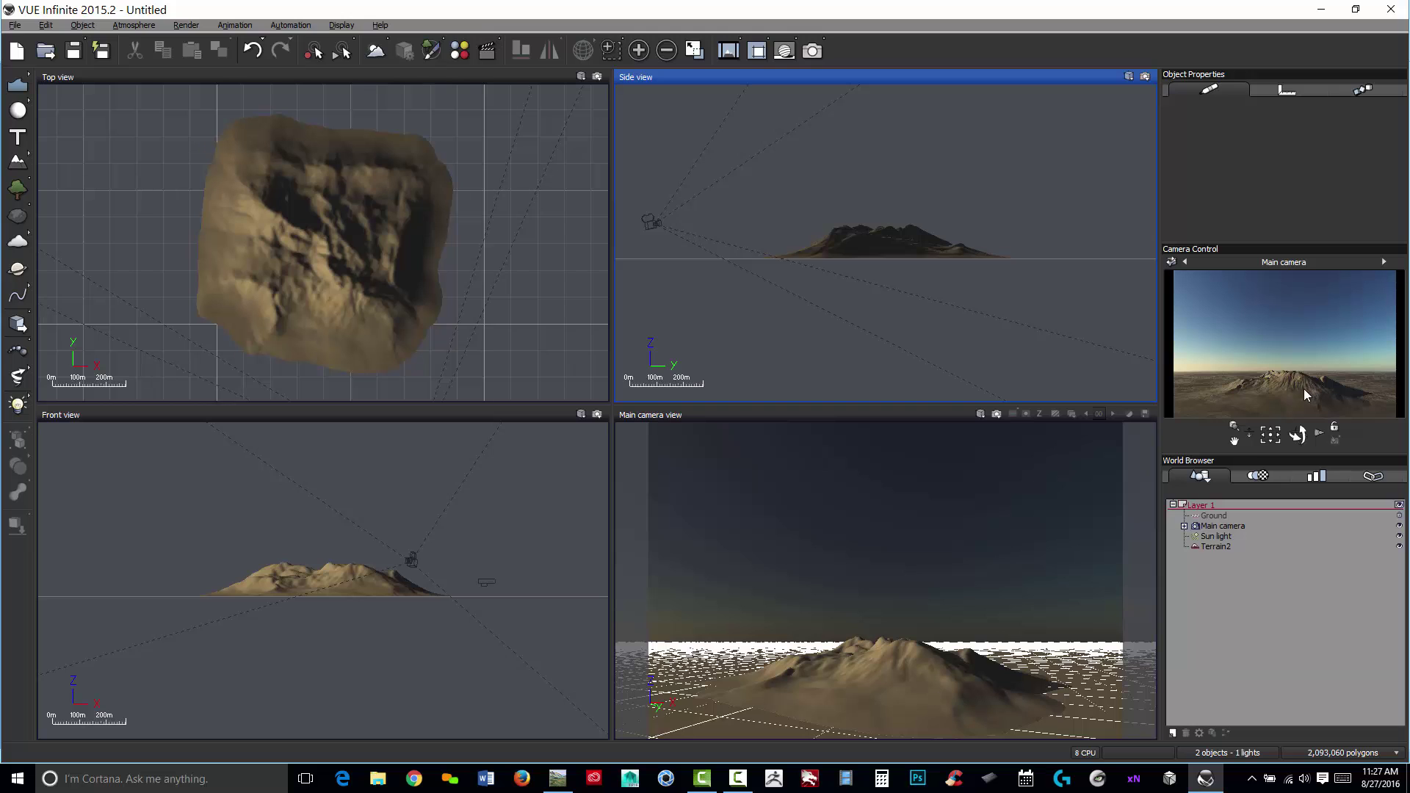
# Step: Lower the main camera, tilt it downward and move it closer to the mountain
pyautogui.moveTo(1297, 436); pyautogui.dragTo(1281, 350)
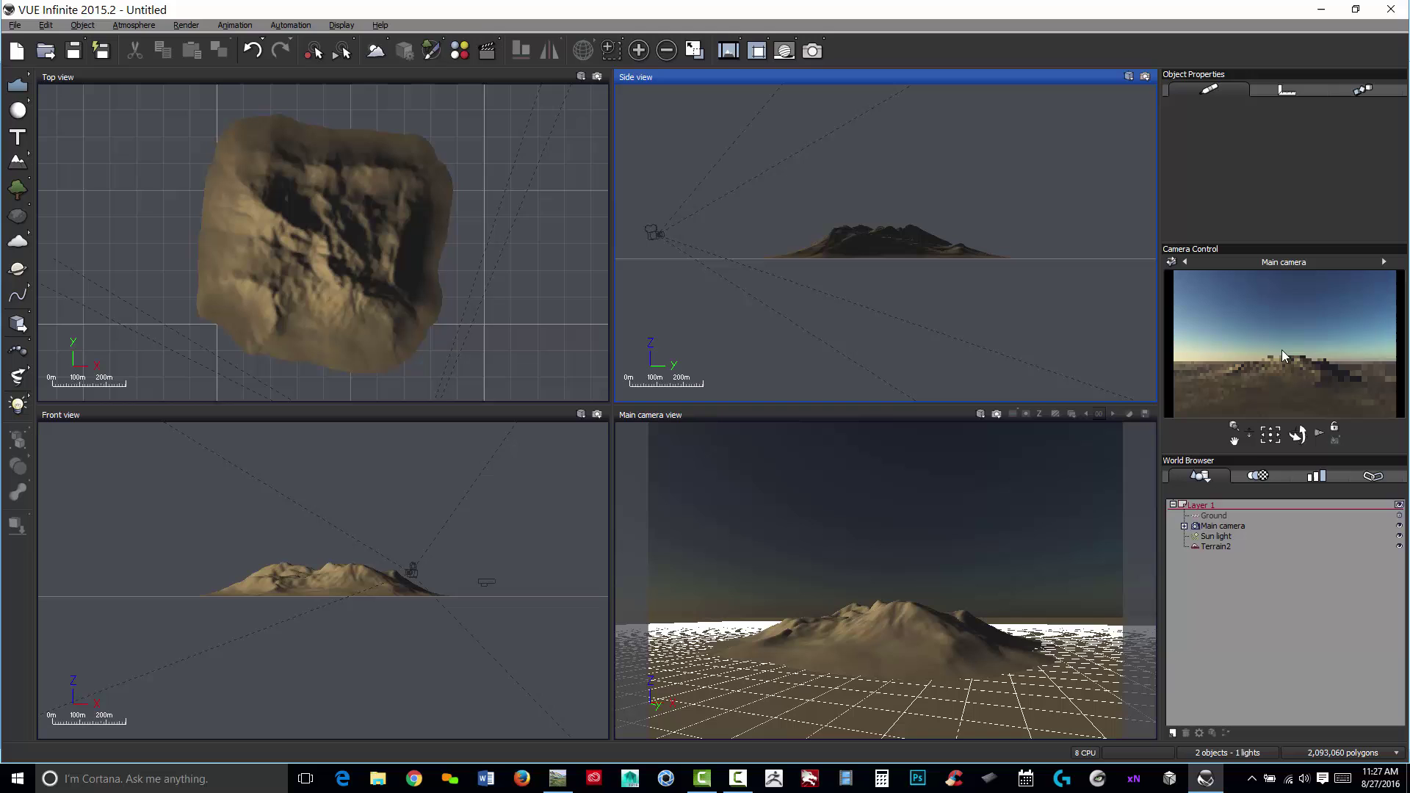
pyautogui.moveTo(966, 580); pyautogui.dragTo(968, 541, button='right')
pyautogui.scroll(5, 958, 539)
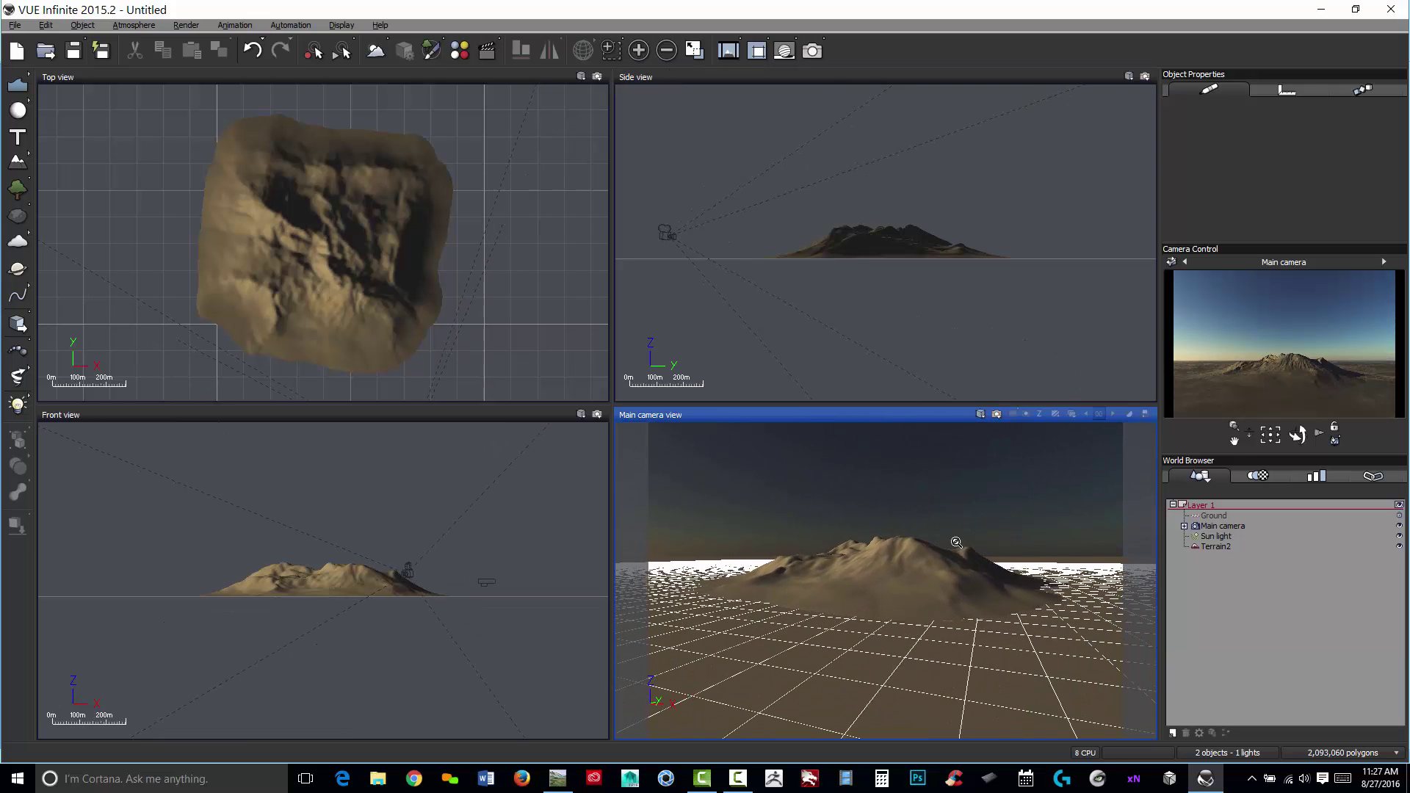
pyautogui.rightClick(1315, 367)
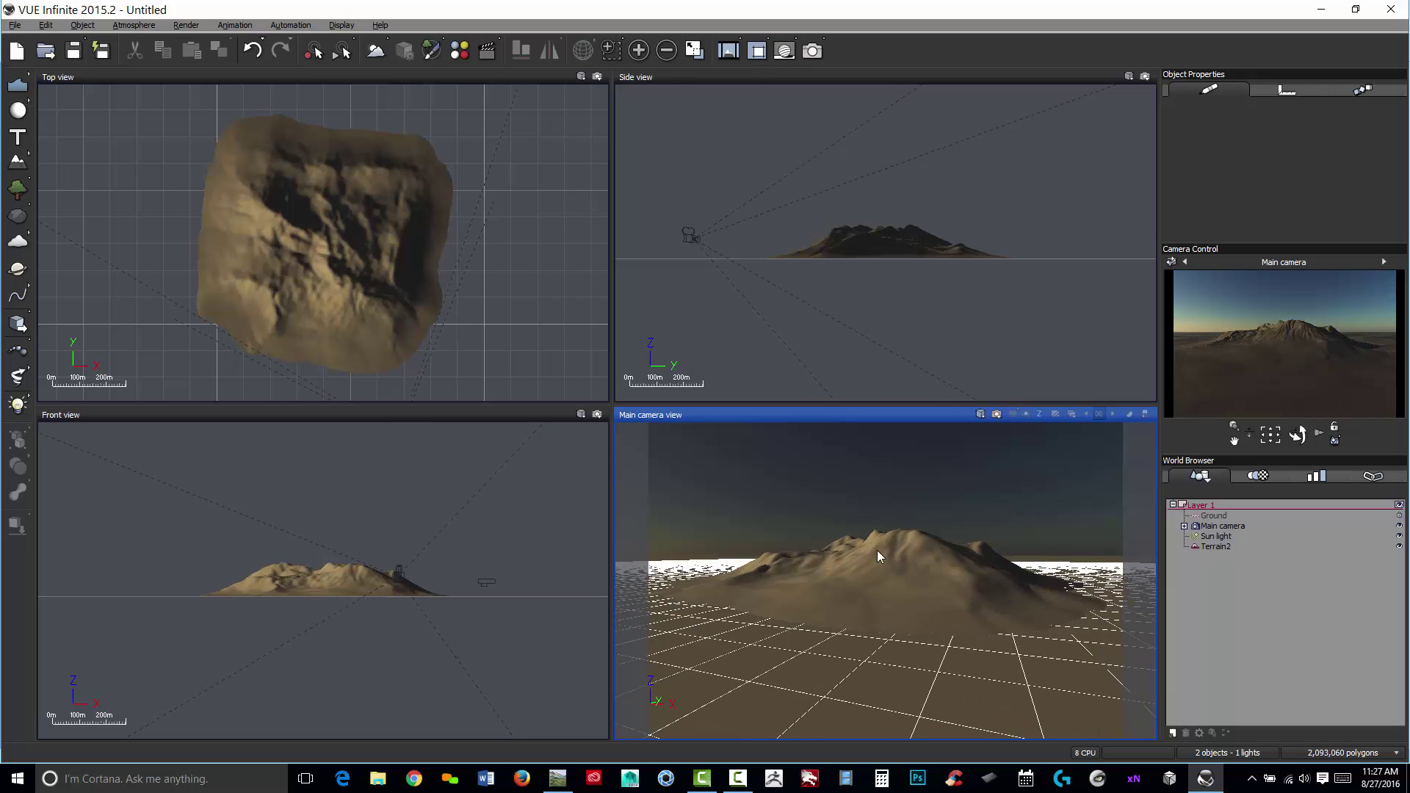
# Step: Render the scene to screen at a resolution of 800x533
pyautogui.click(811, 50)
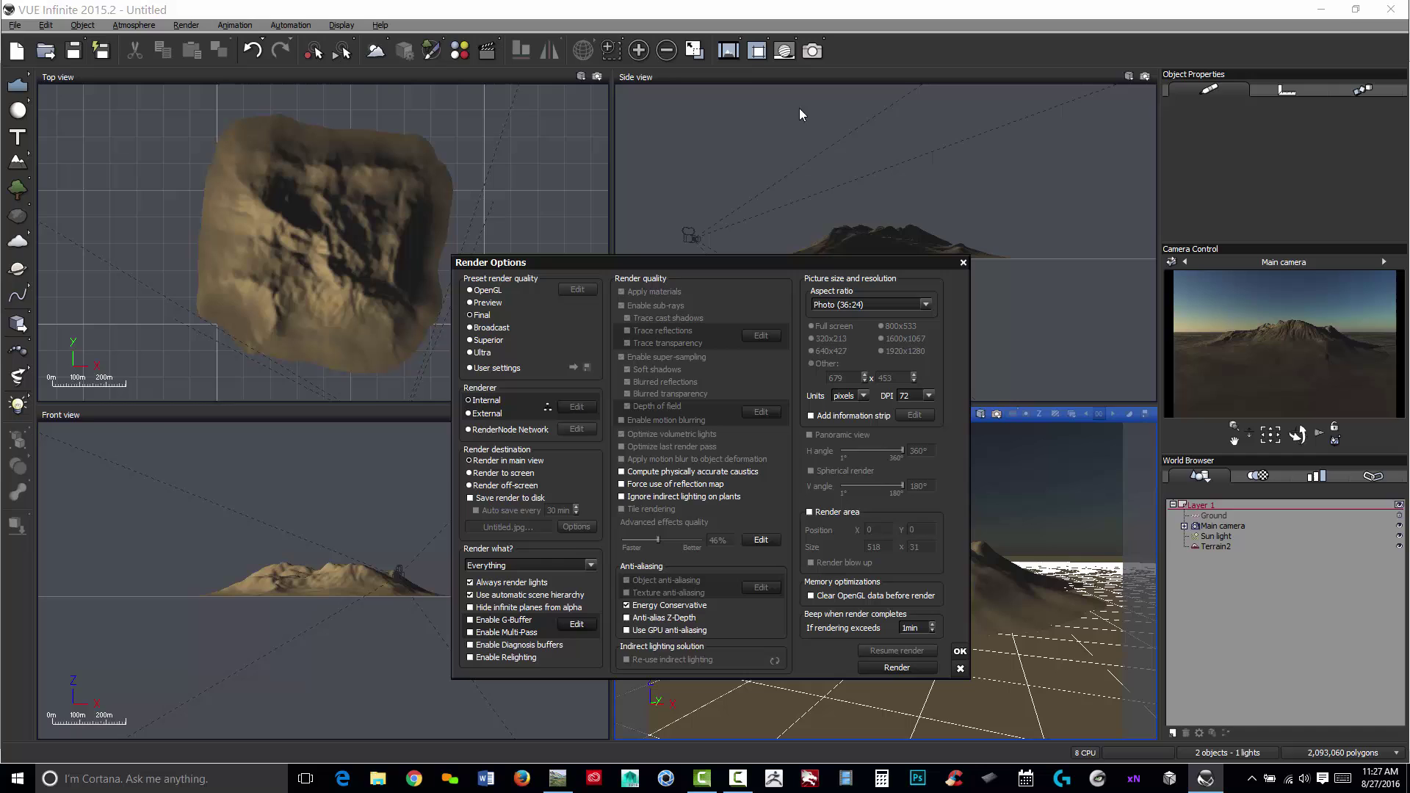
pyautogui.click(473, 473)
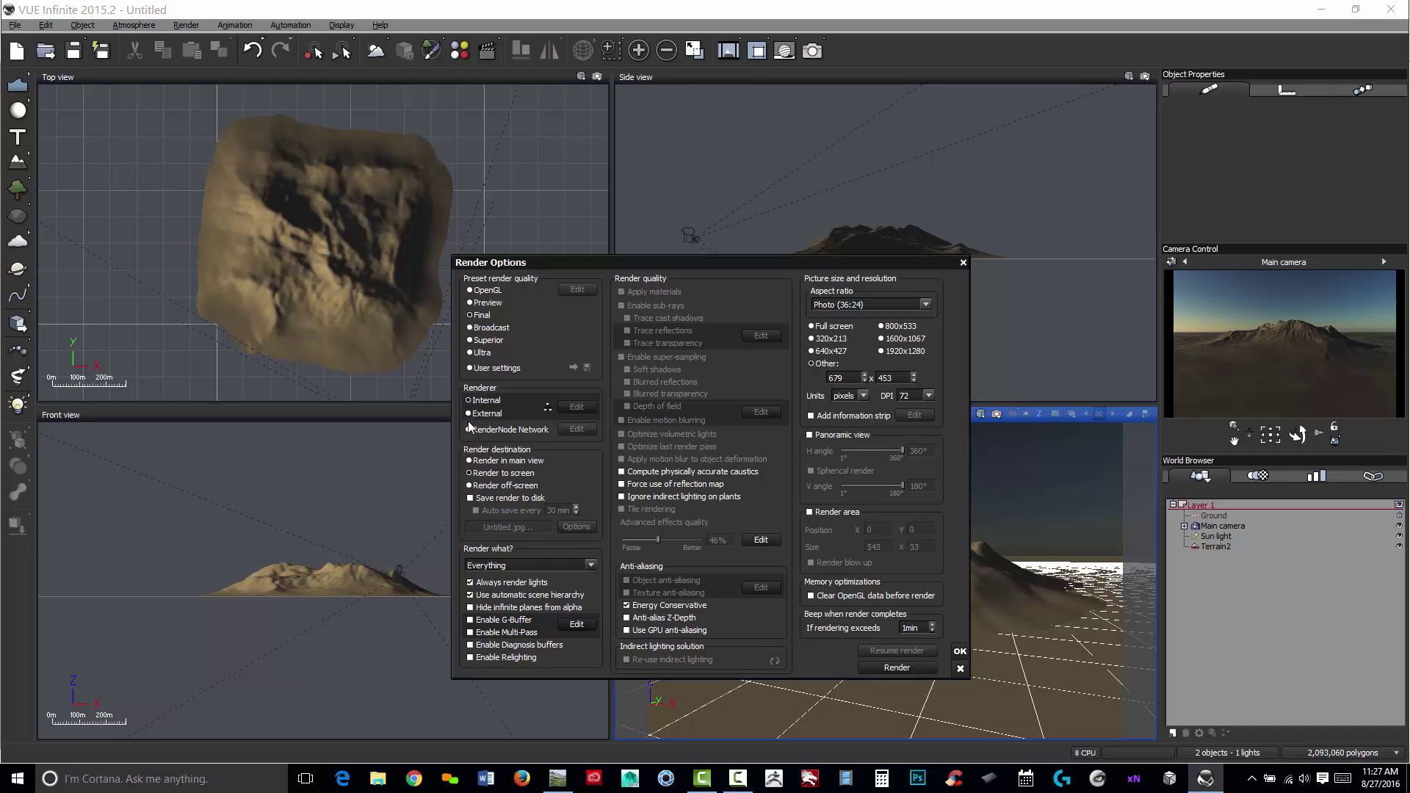
pyautogui.click(880, 326)
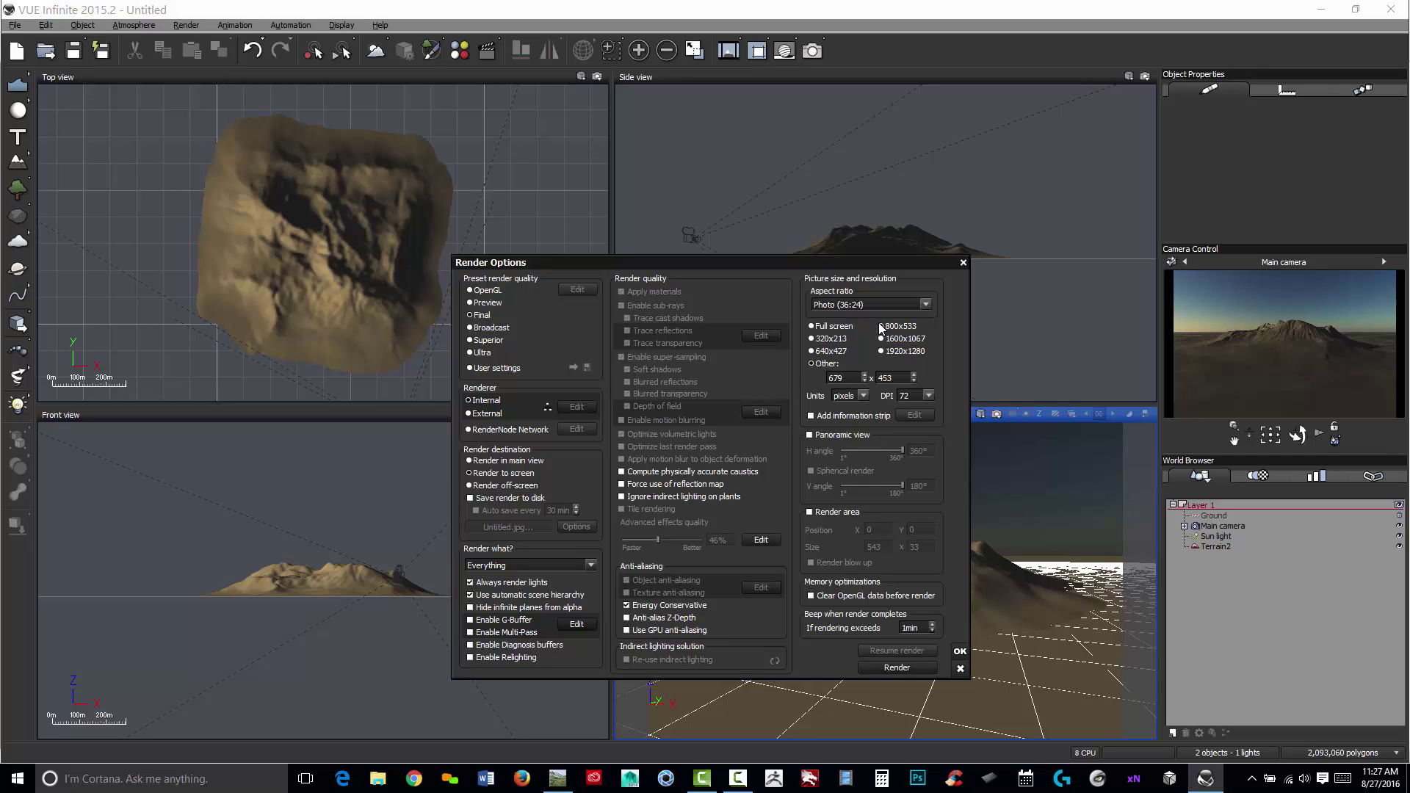
pyautogui.click(896, 665)
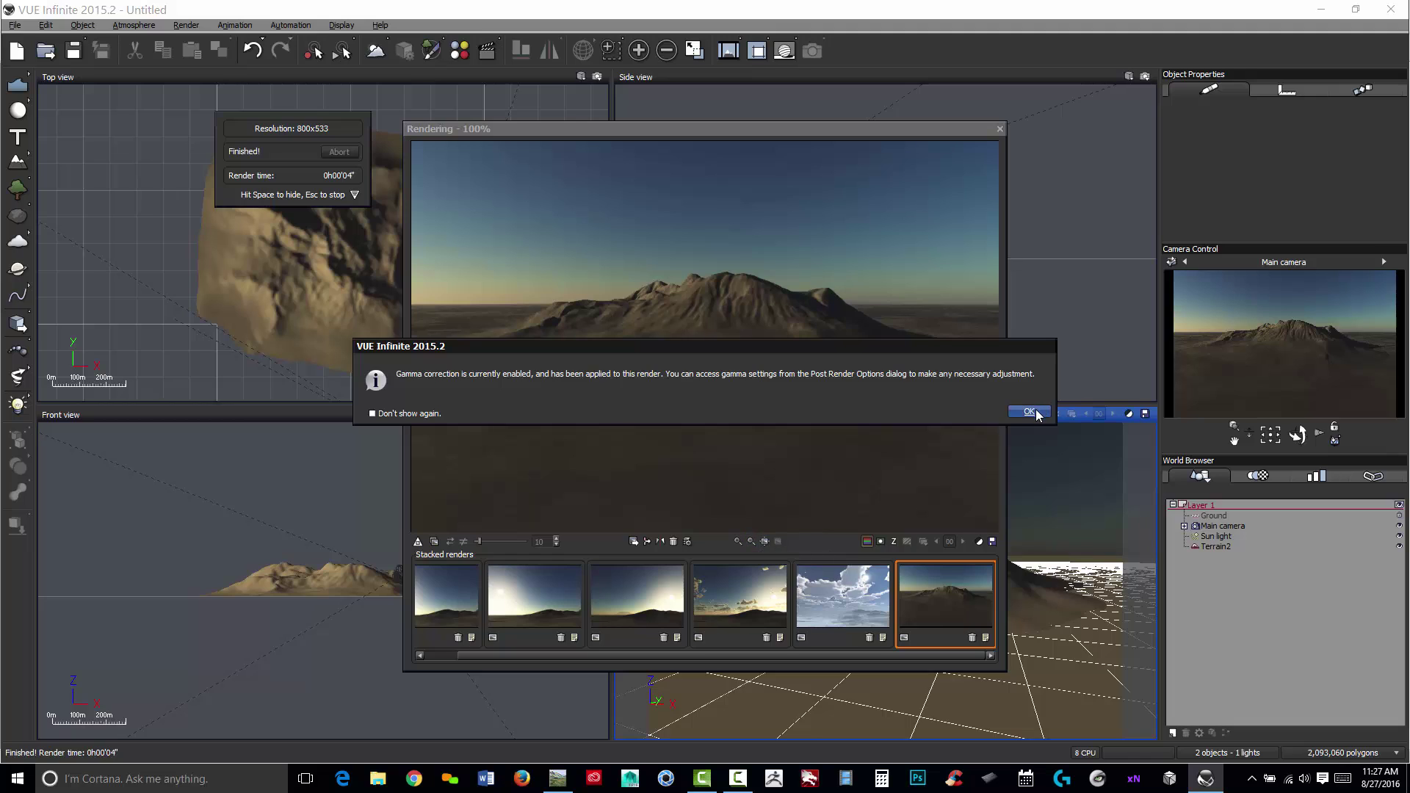
# Step: Turn off auto-exposure in the post render options, accept the settings and close the finished render
pyautogui.click(1034, 412)
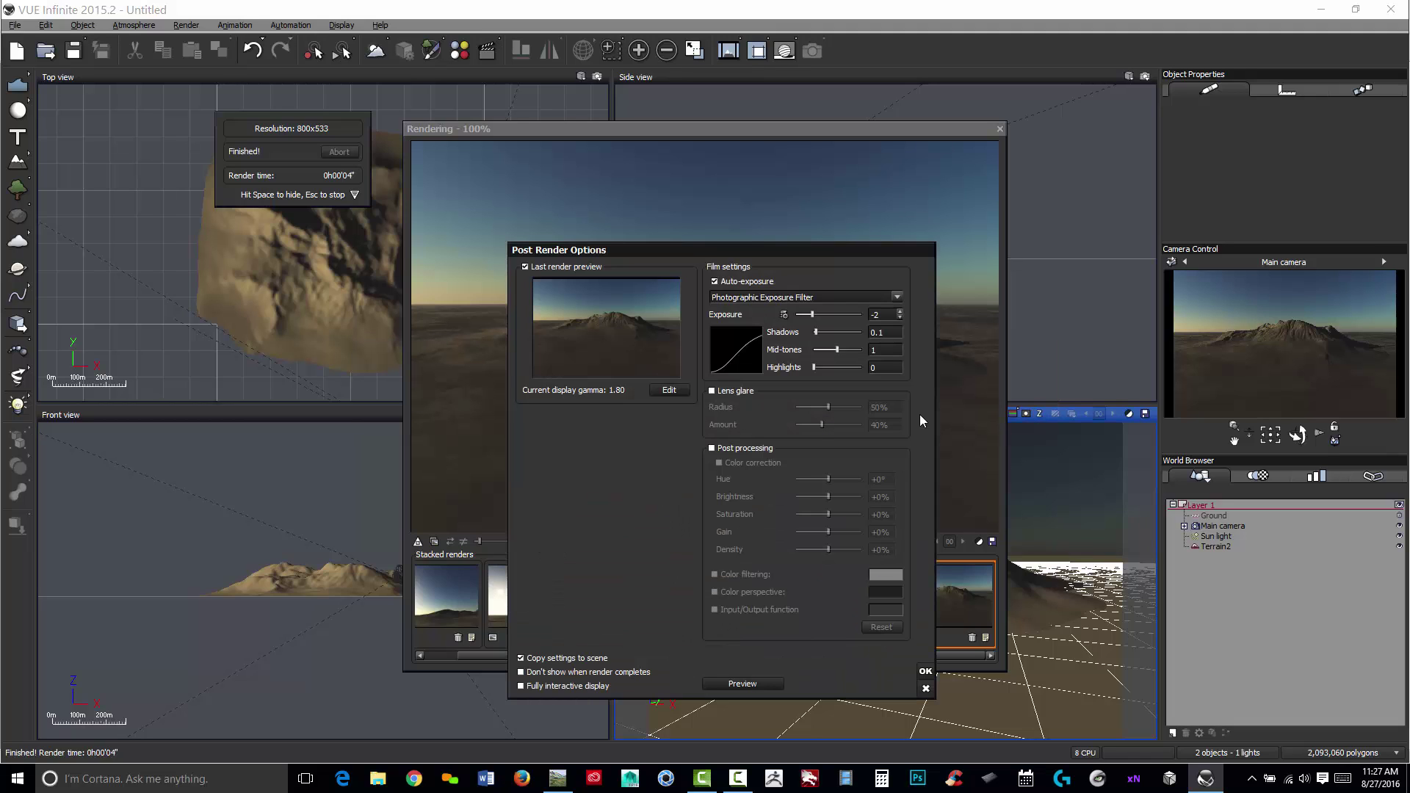
pyautogui.click(715, 281)
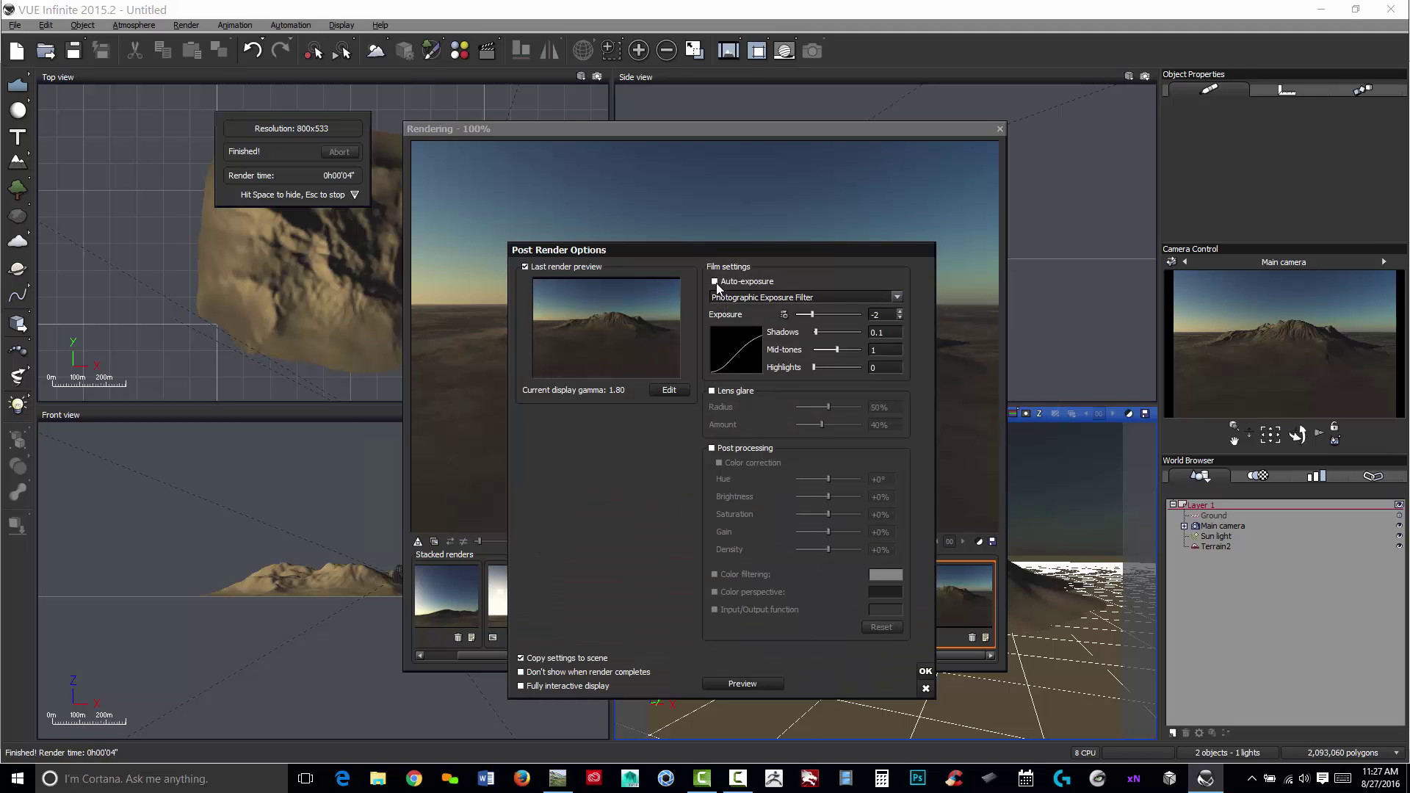
pyautogui.click(925, 671)
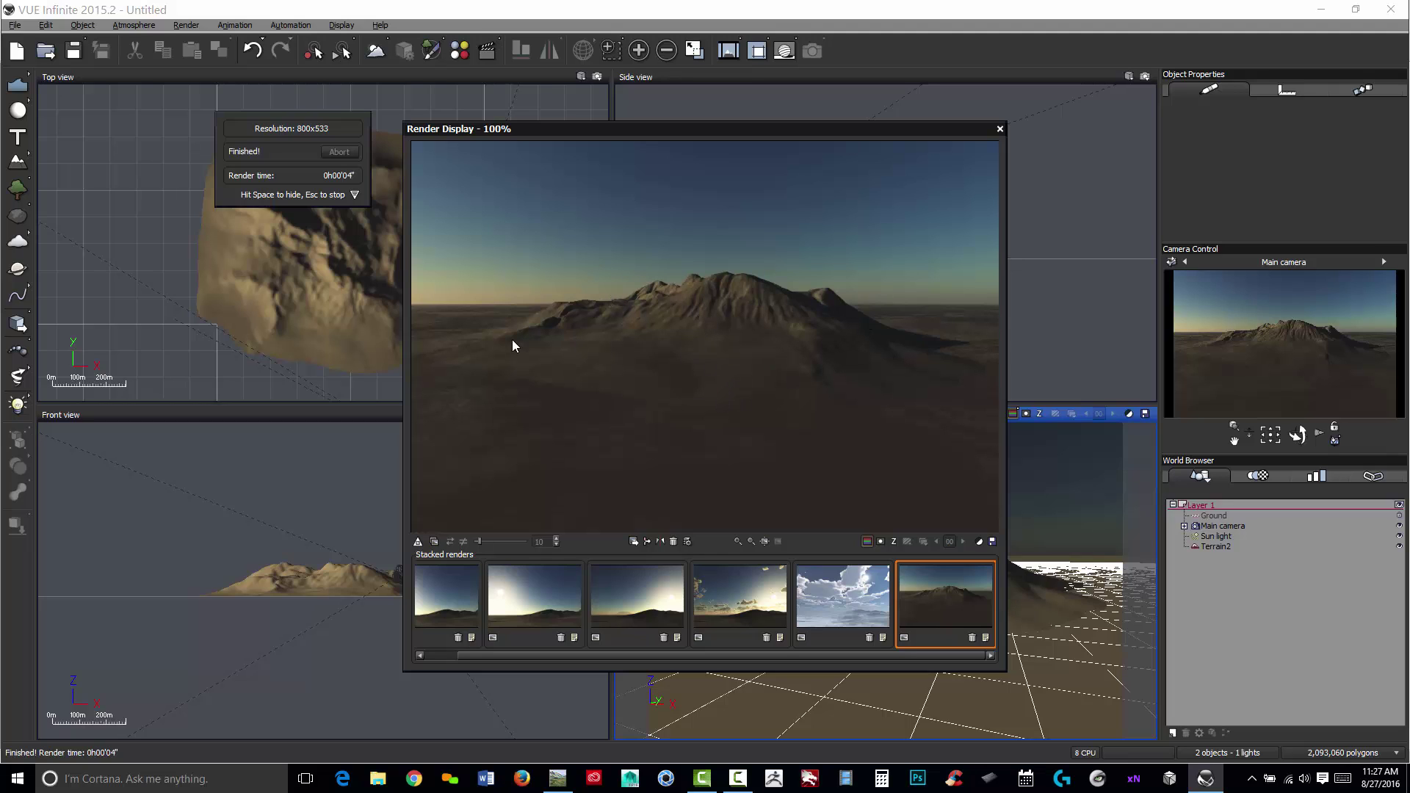
pyautogui.click(1000, 129)
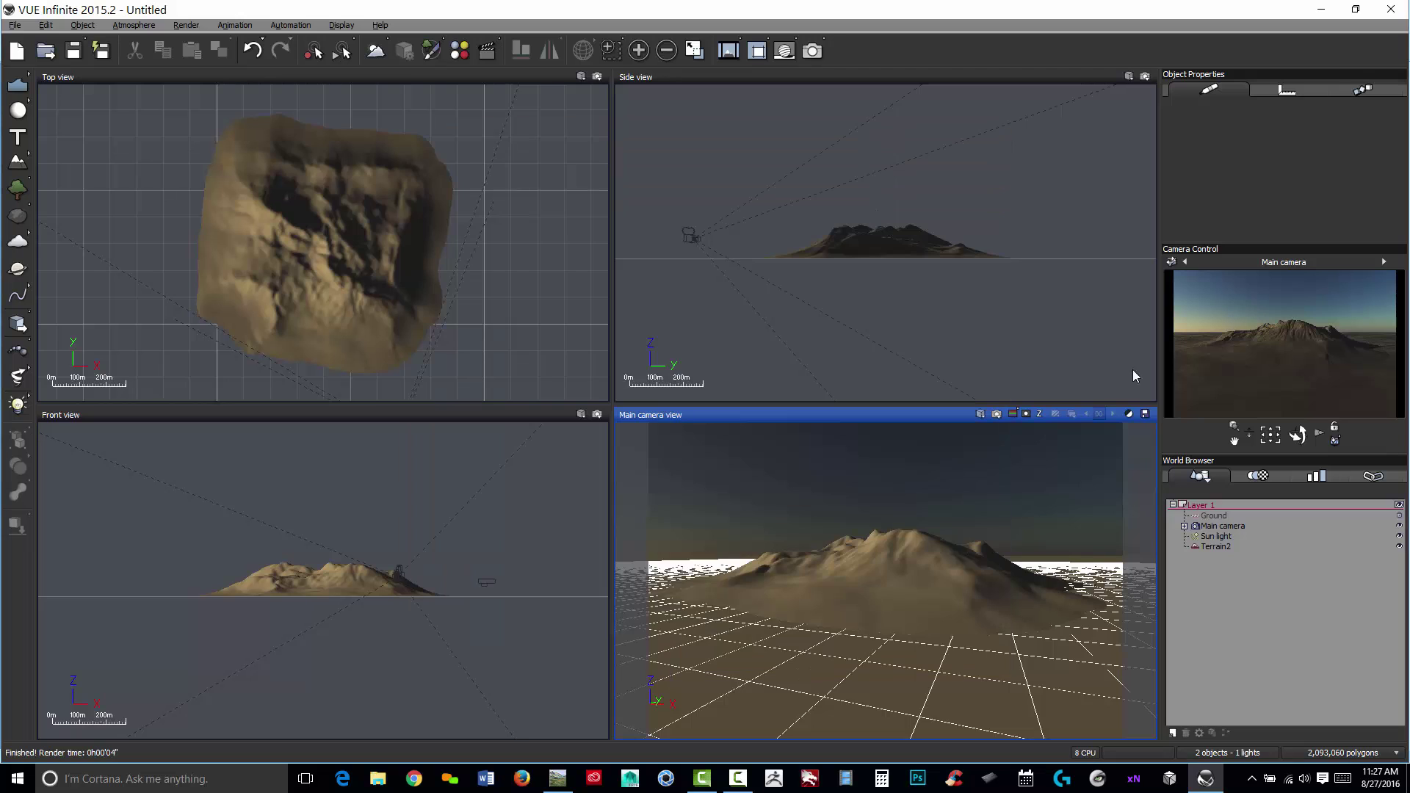
# Step: Open Terrain2 for editing in the Terrain Editor
pyautogui.click(1208, 548)
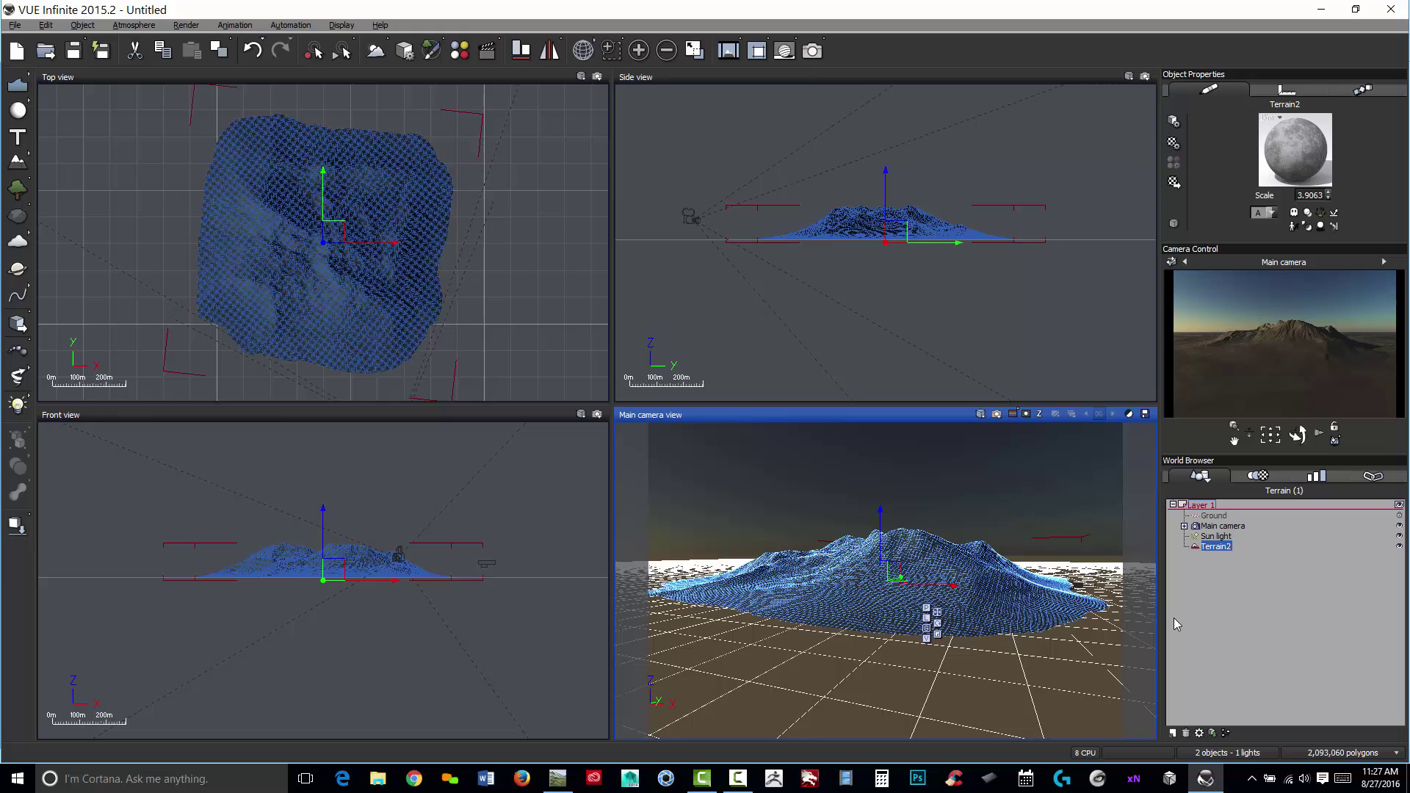
pyautogui.doubleClick(1213, 545)
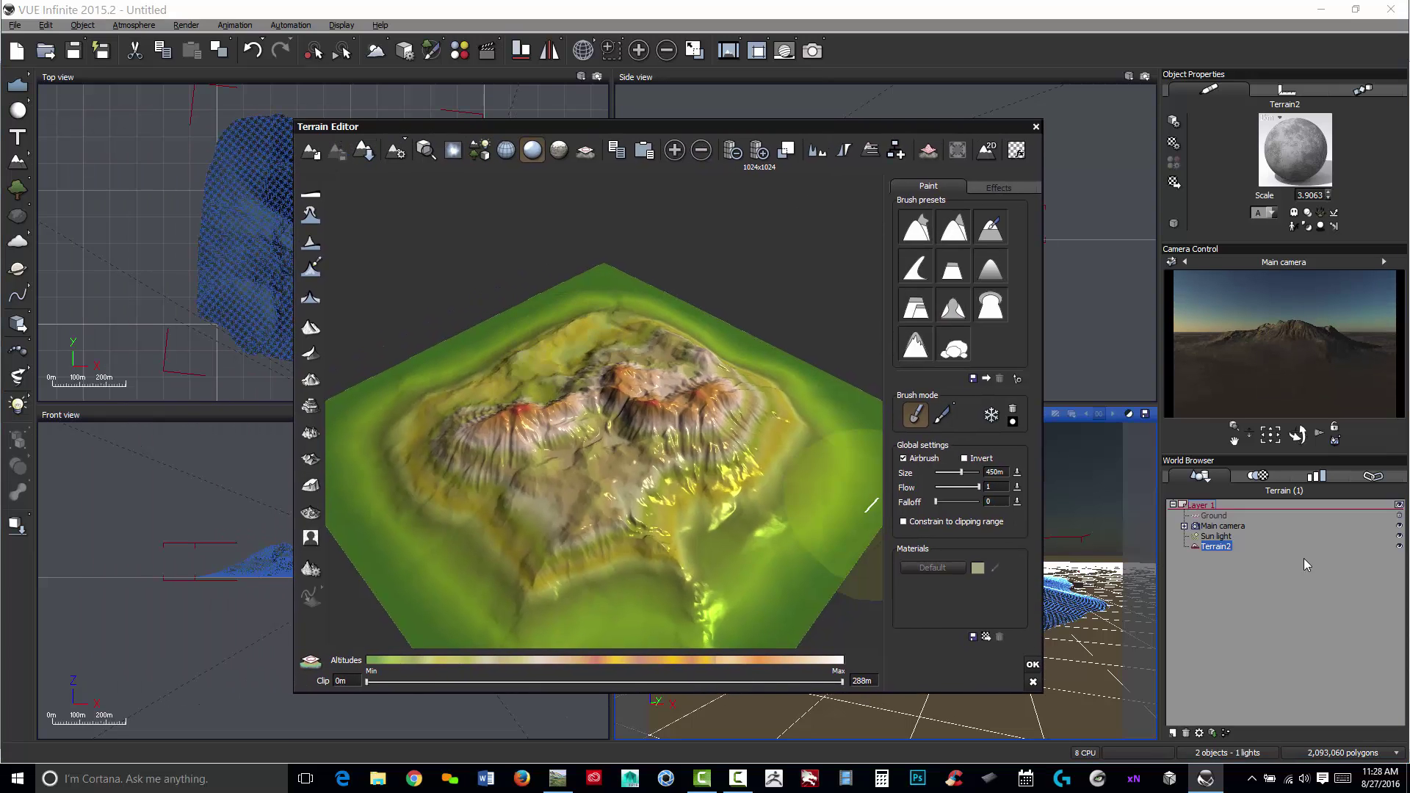
pyautogui.click(1219, 541)
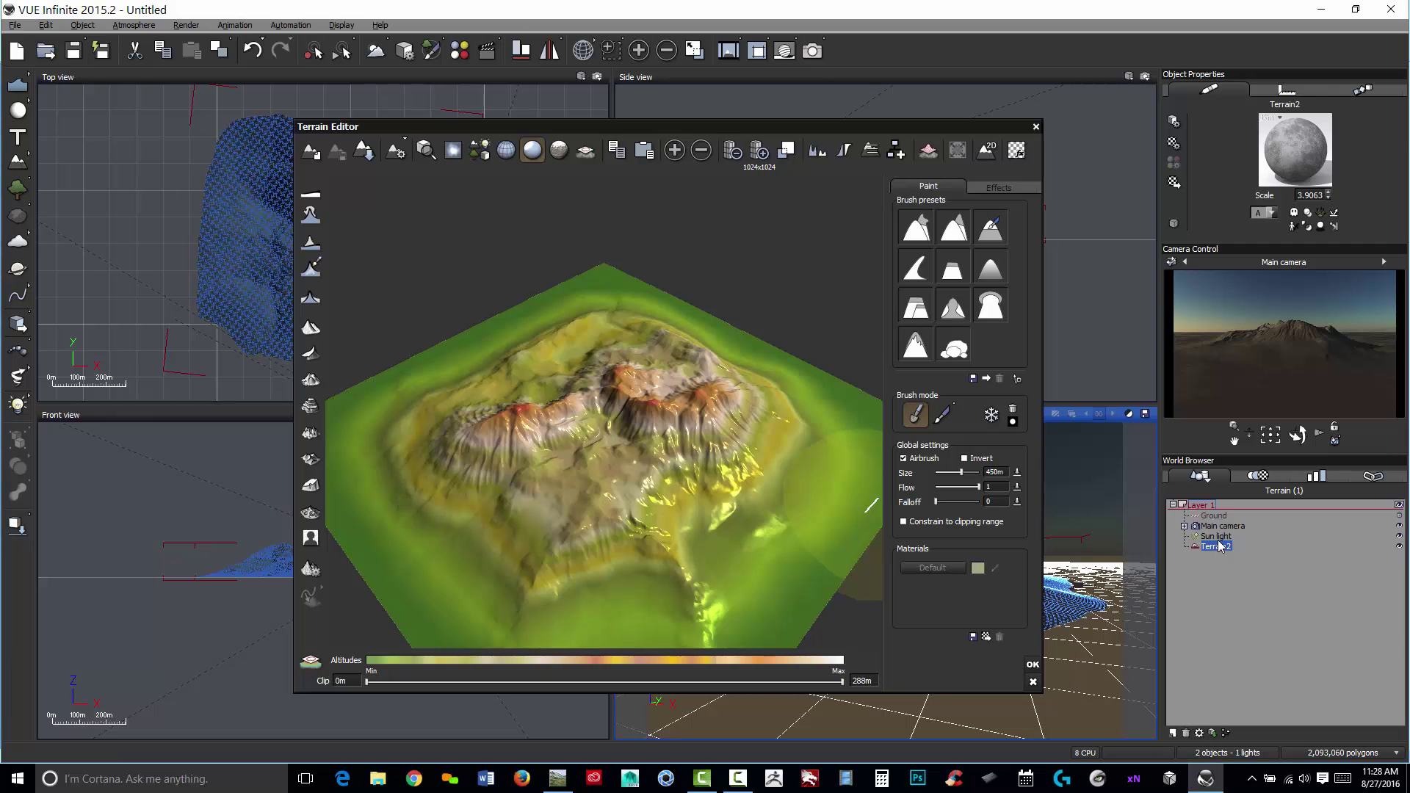
pyautogui.rightClick(1219, 547)
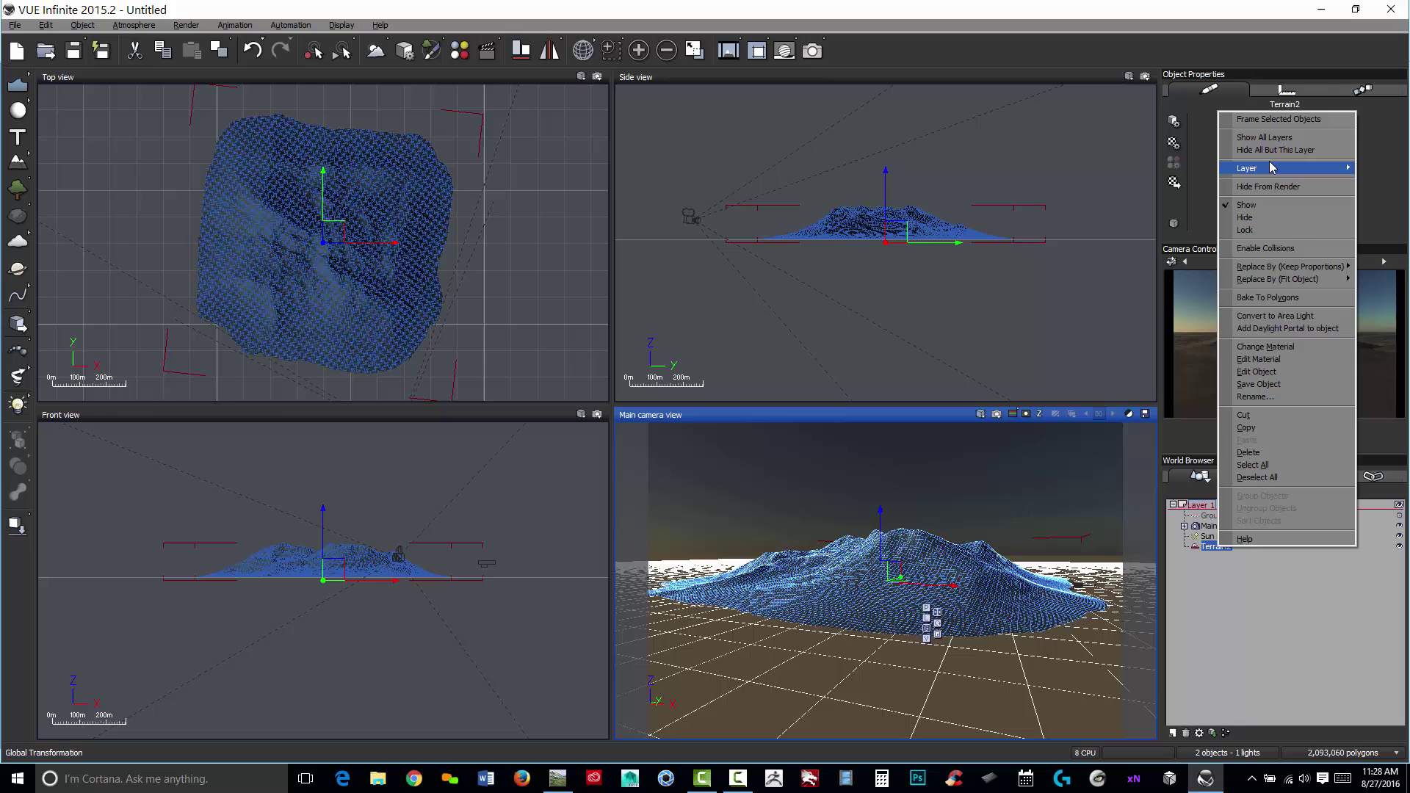
pyautogui.click(1283, 372)
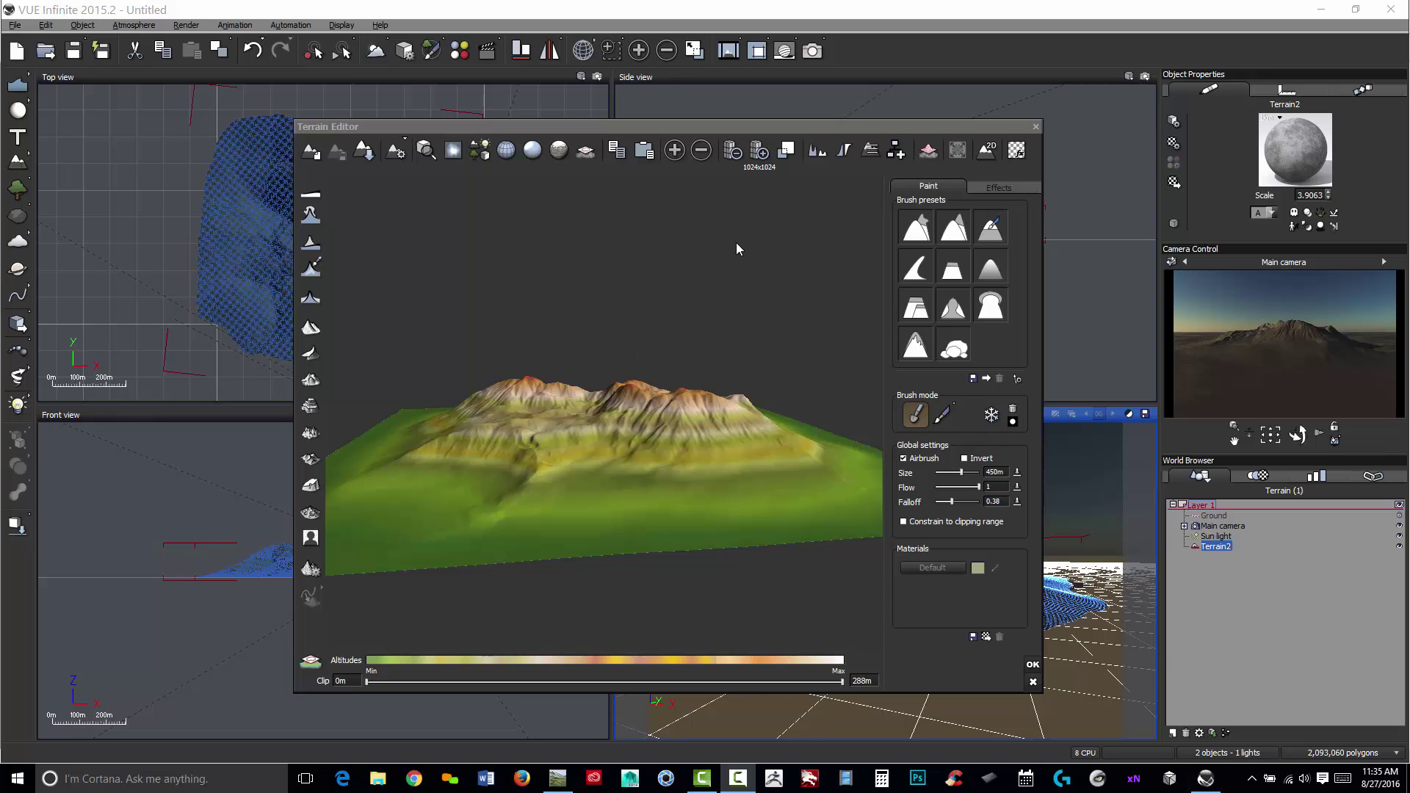
# Step: Try exporting the terrain as Terrain2.tif at high mesh resolution, browsing to the week4_qna/vue_wm folder as the destination
pyautogui.click(365, 152)
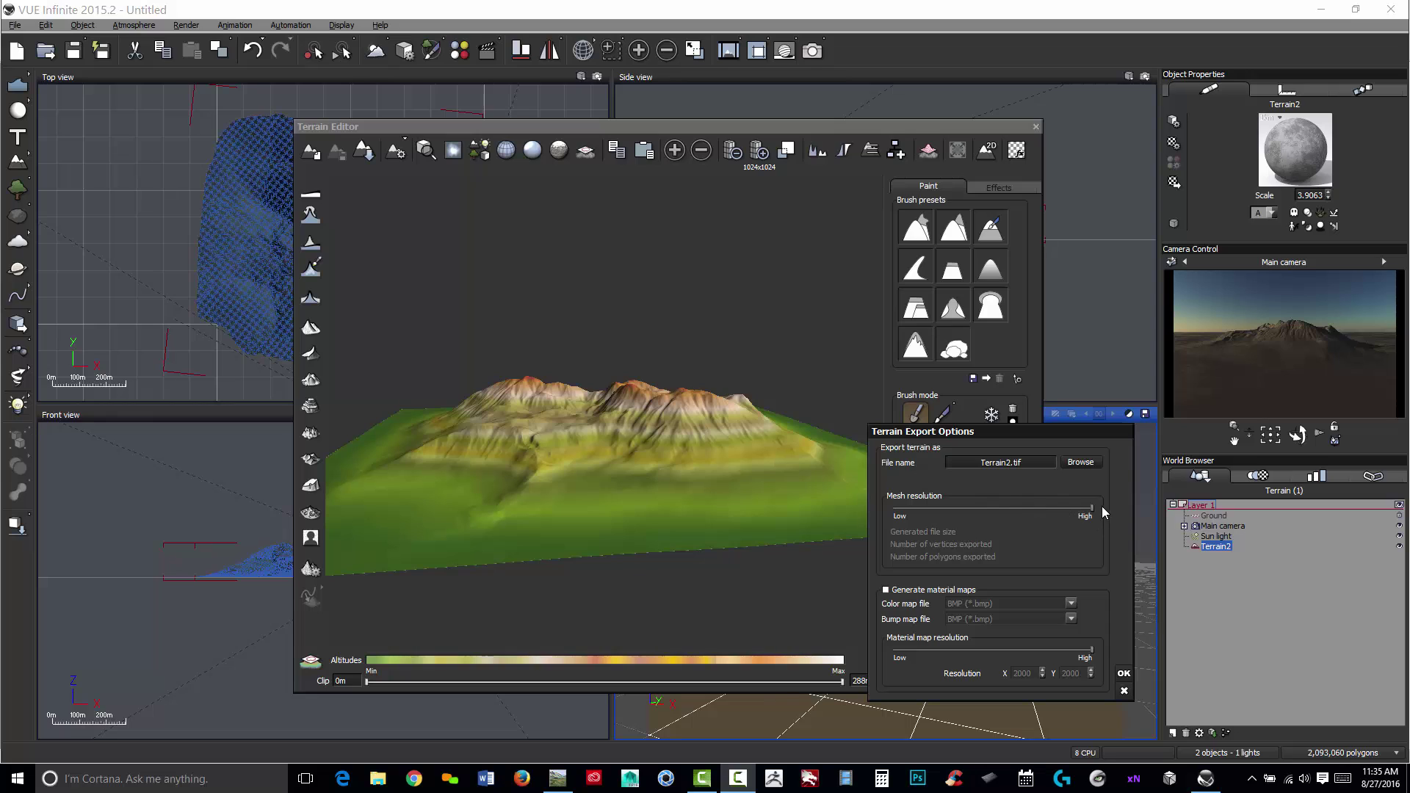
pyautogui.moveTo(1041, 516); pyautogui.dragTo(933, 522)
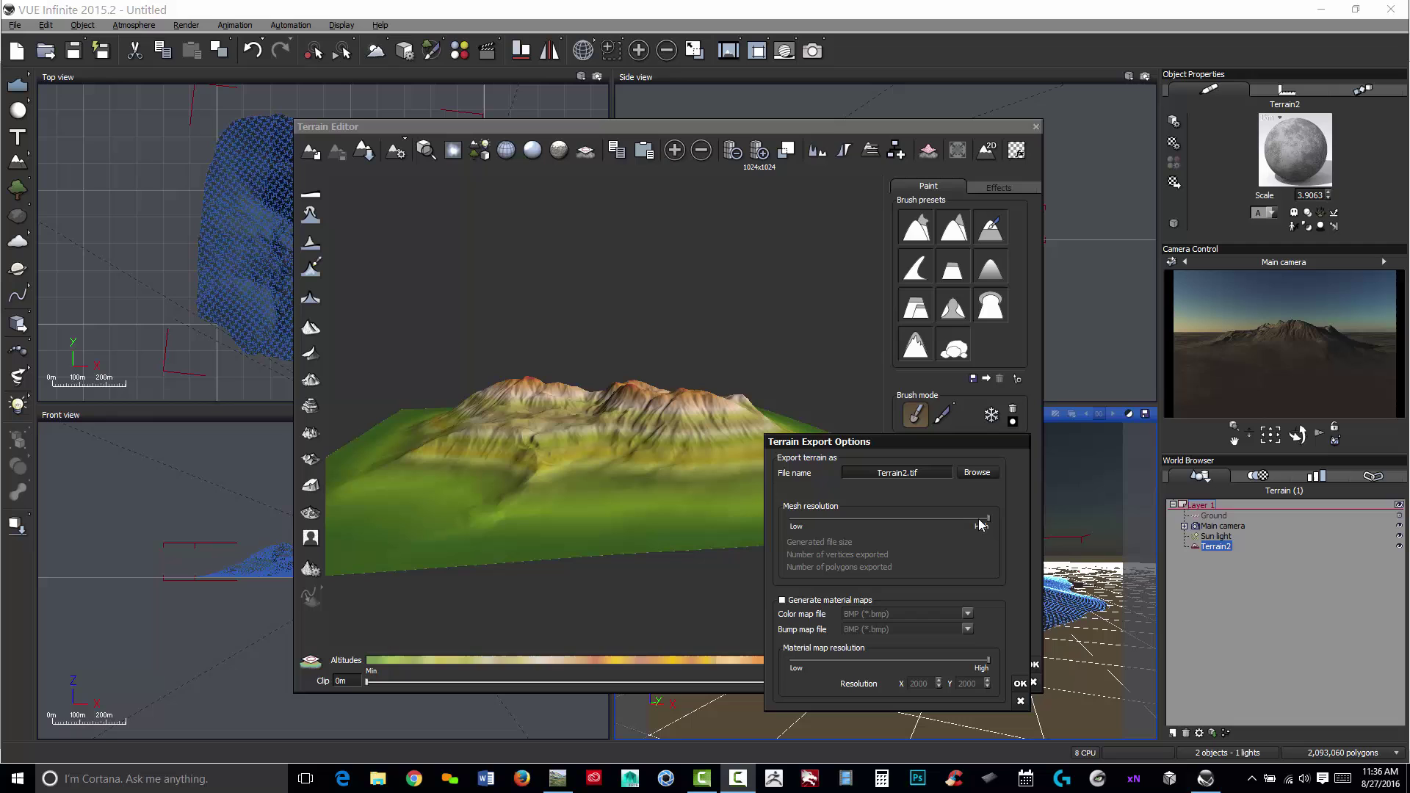
pyautogui.click(976, 476)
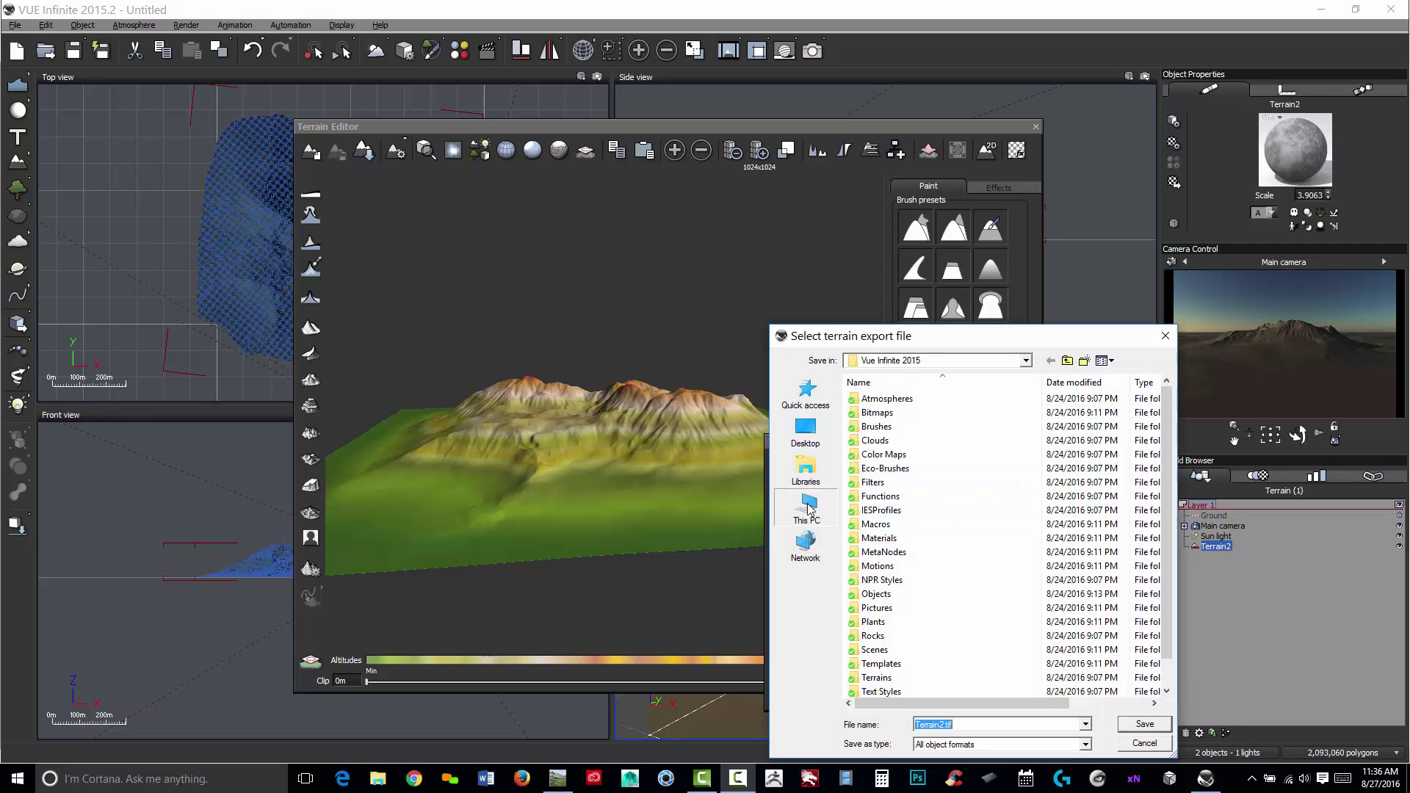
pyautogui.click(808, 508)
pyautogui.doubleClick(882, 455)
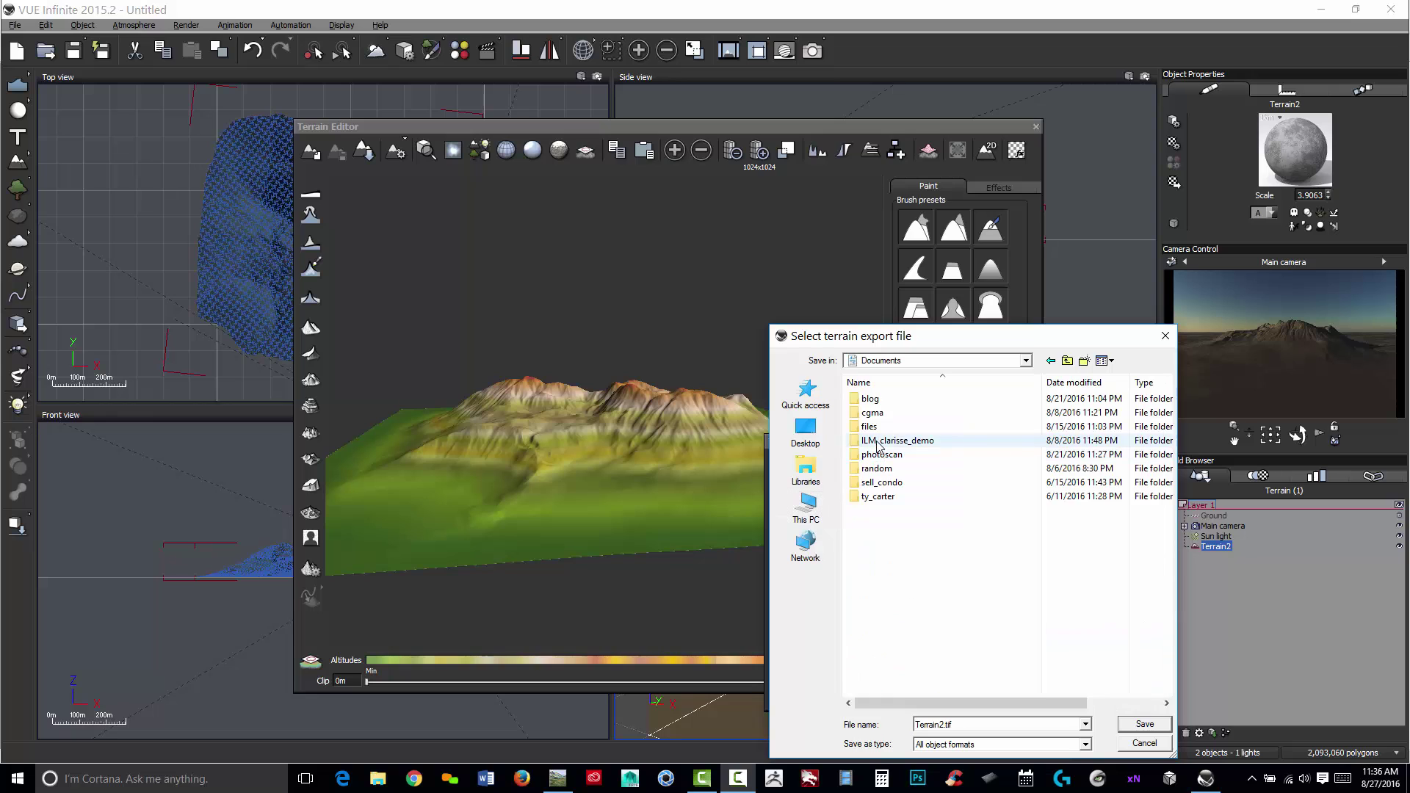
pyautogui.doubleClick(874, 414)
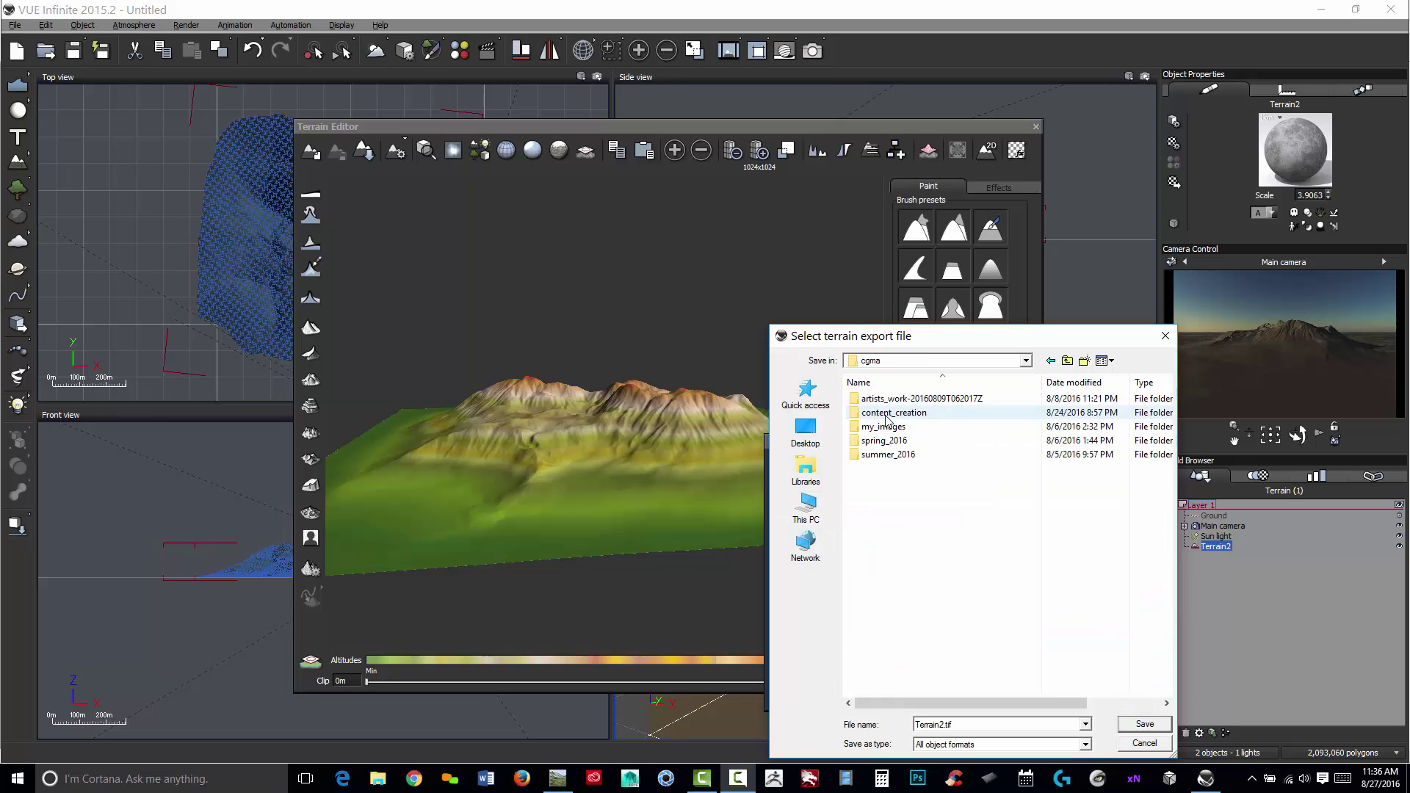
pyautogui.doubleClick(886, 416)
pyautogui.doubleClick(960, 419)
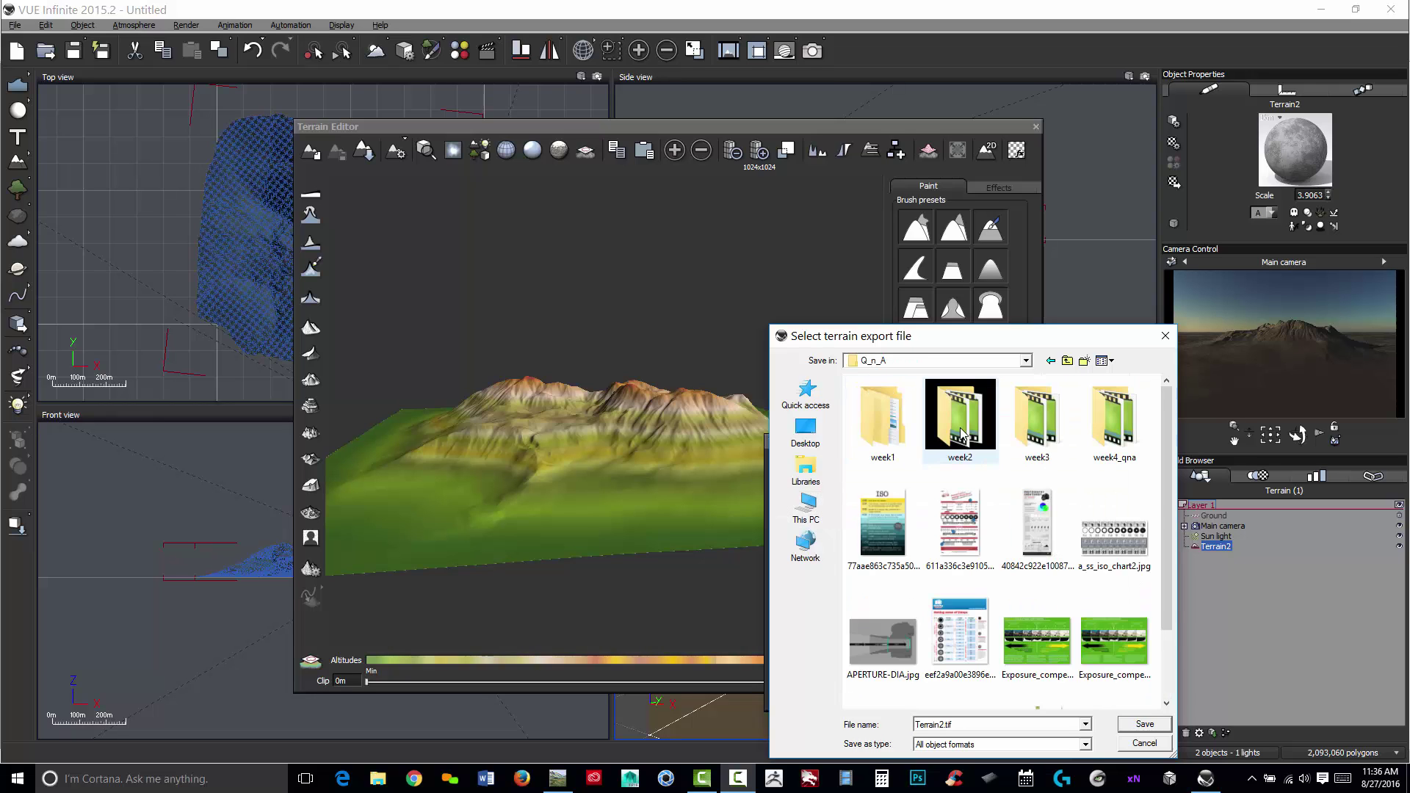
pyautogui.doubleClick(1114, 439)
pyautogui.doubleClick(886, 440)
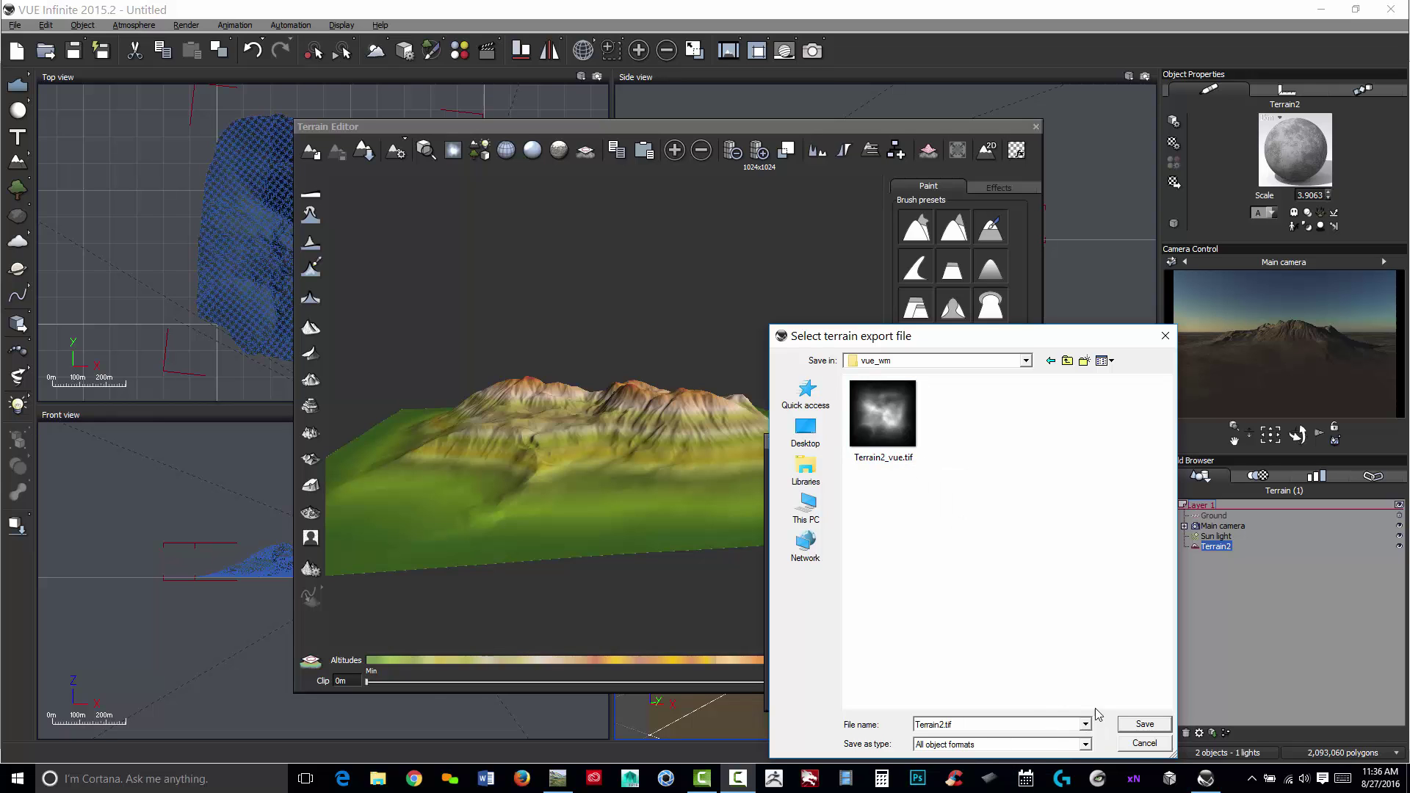
pyautogui.click(1136, 745)
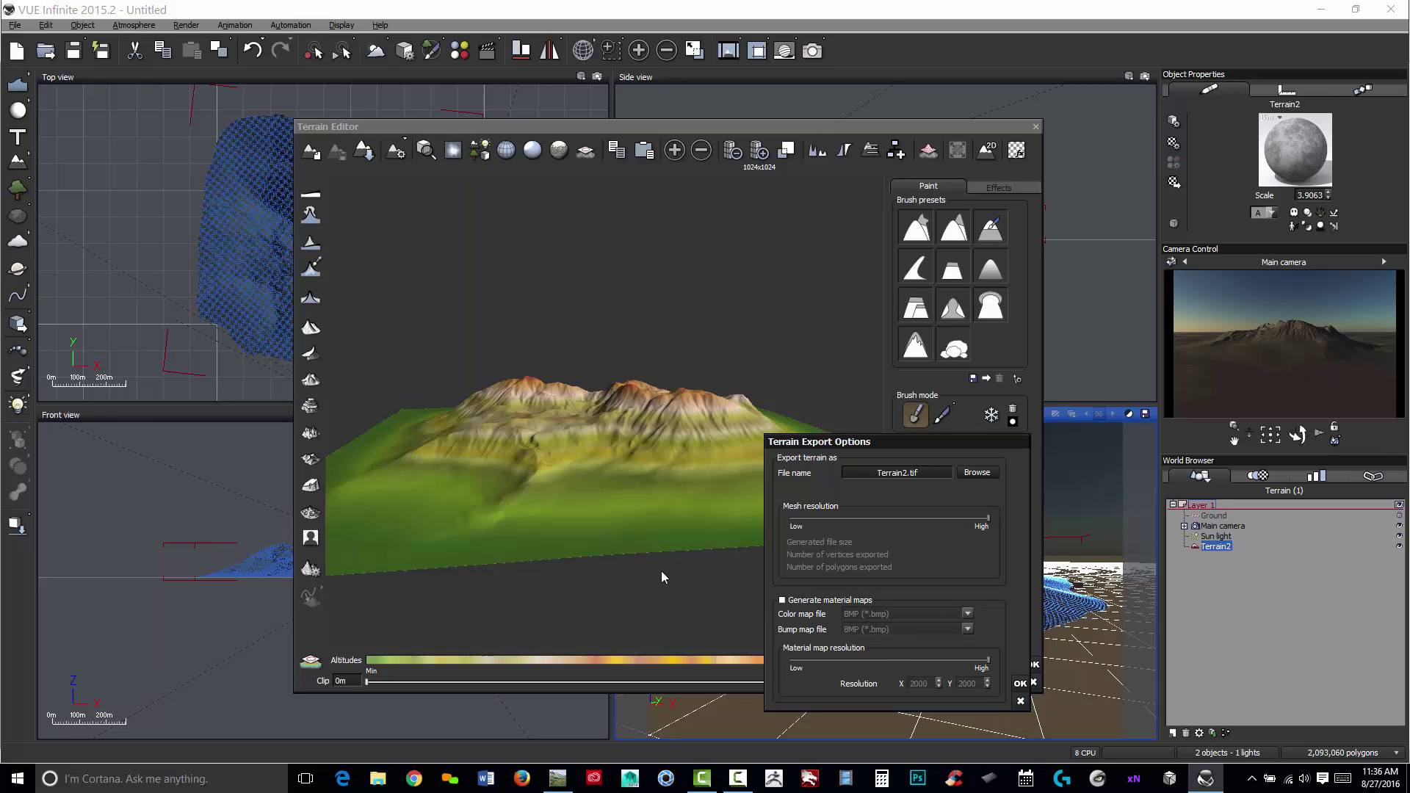
pyautogui.click(1020, 682)
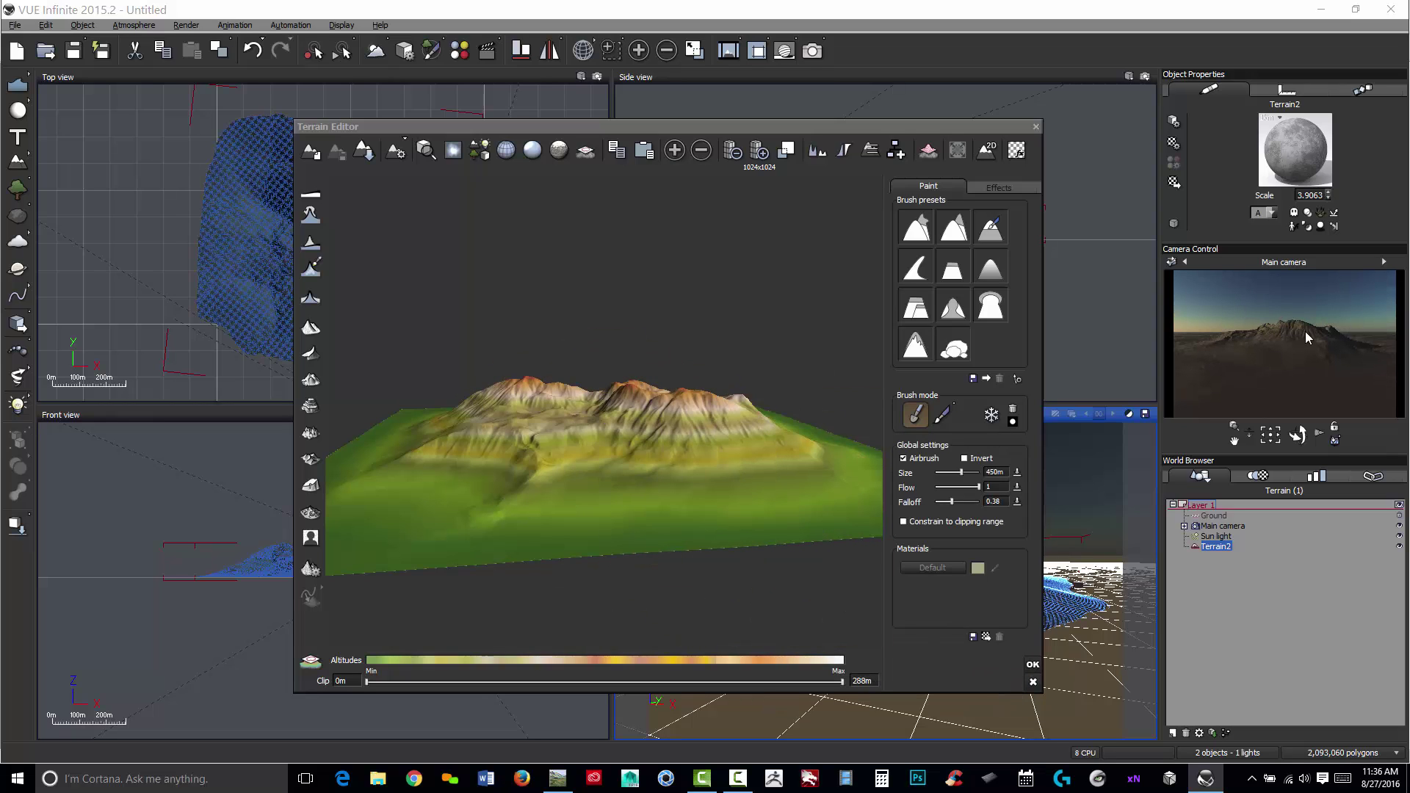
# Step: Try halving the terrain's resolution to 512x512, raising it to 4096x4096 and reducing it to 2048x2048, then discard the terrain edits
pyautogui.click(732, 152)
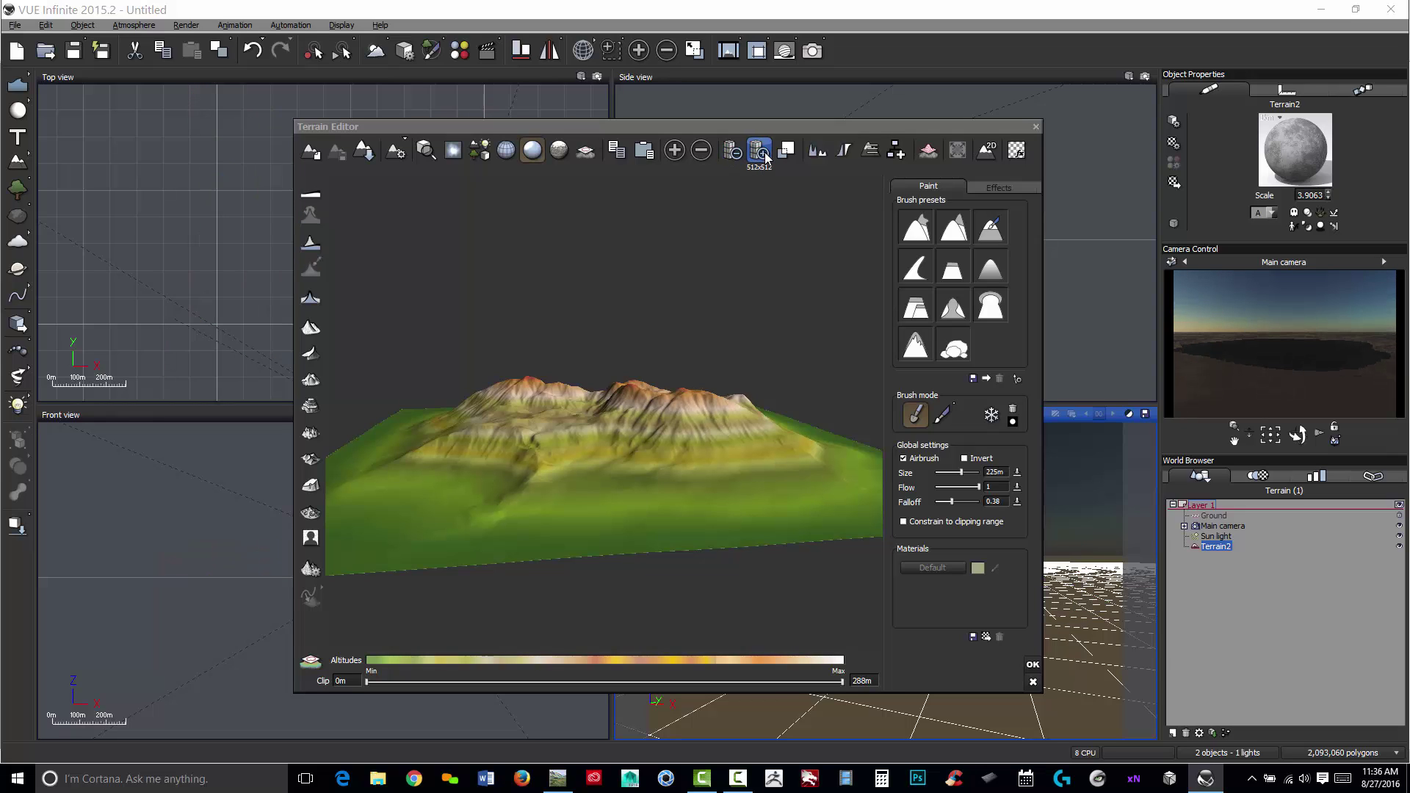
pyautogui.click(765, 157)
pyautogui.click(737, 154)
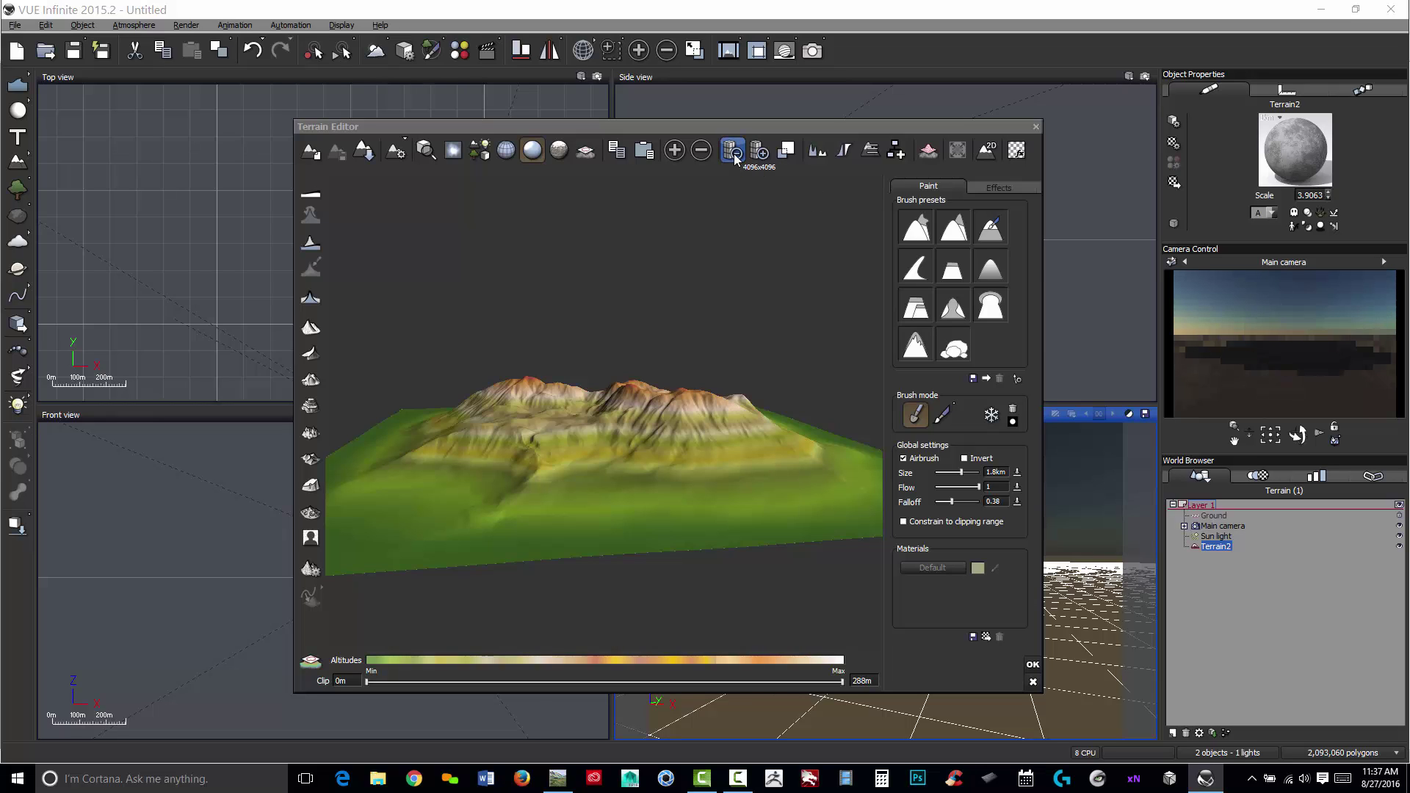
pyautogui.click(735, 155)
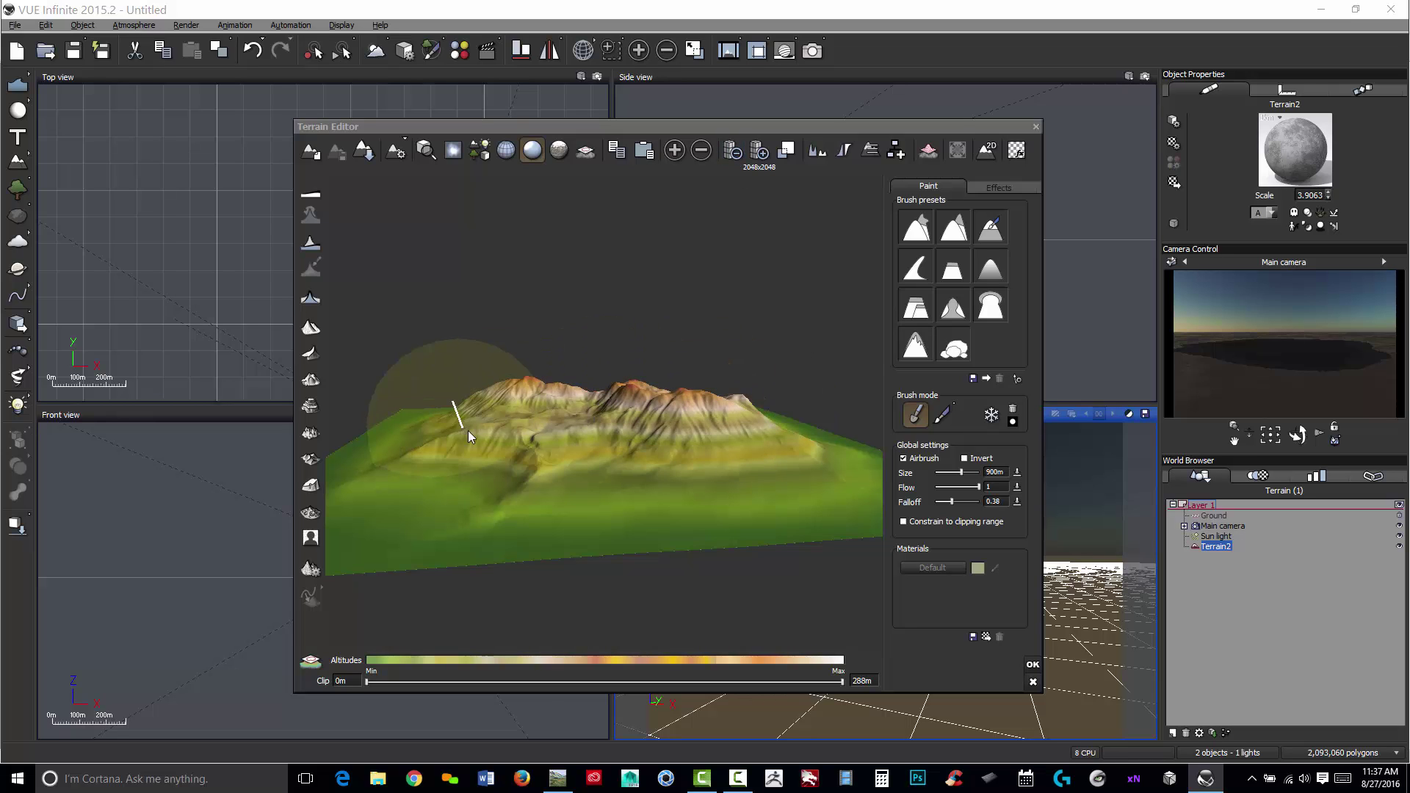
pyautogui.click(1033, 683)
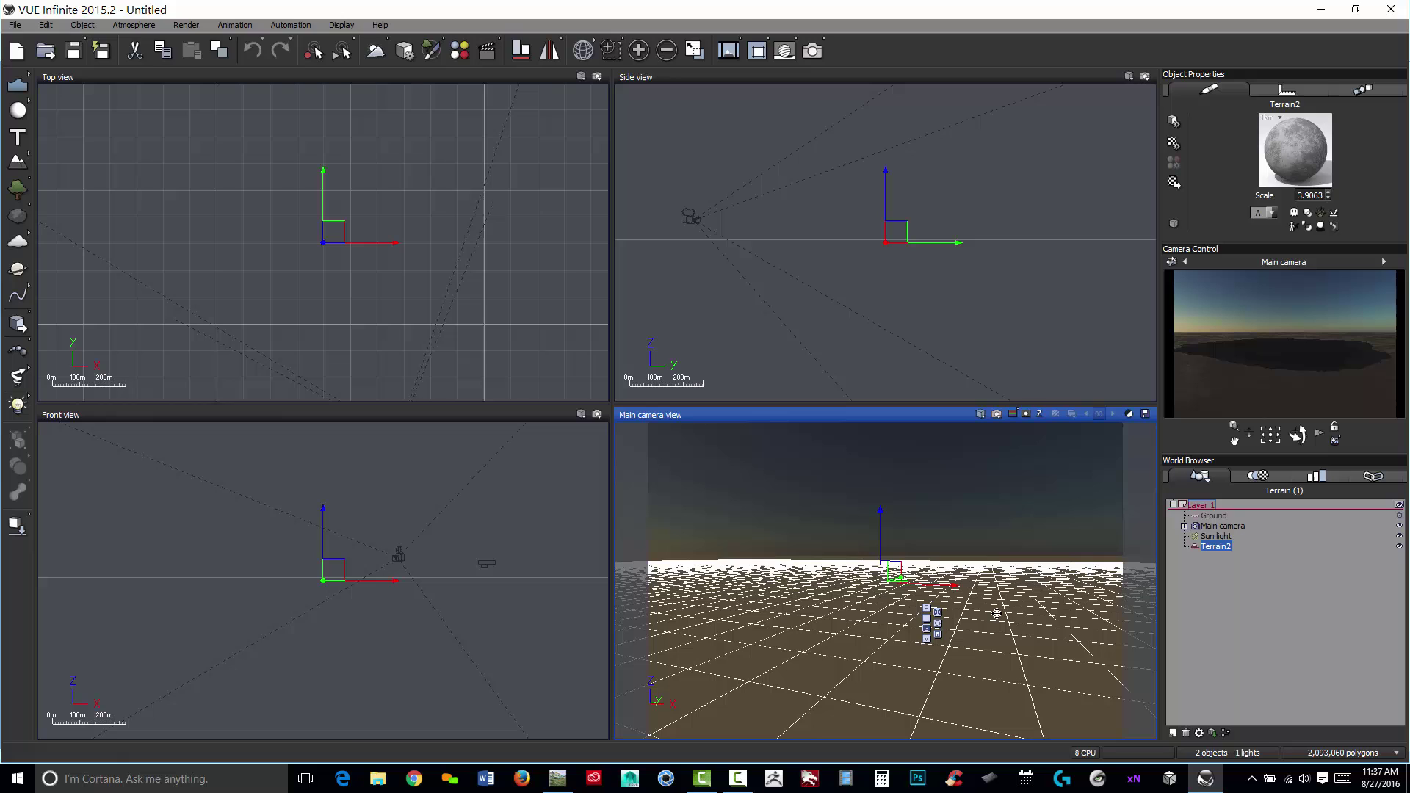
# Step: Deselect and reselect Terrain2, and slightly widen the column holding the object properties, camera control and world browser
pyautogui.click(1266, 657)
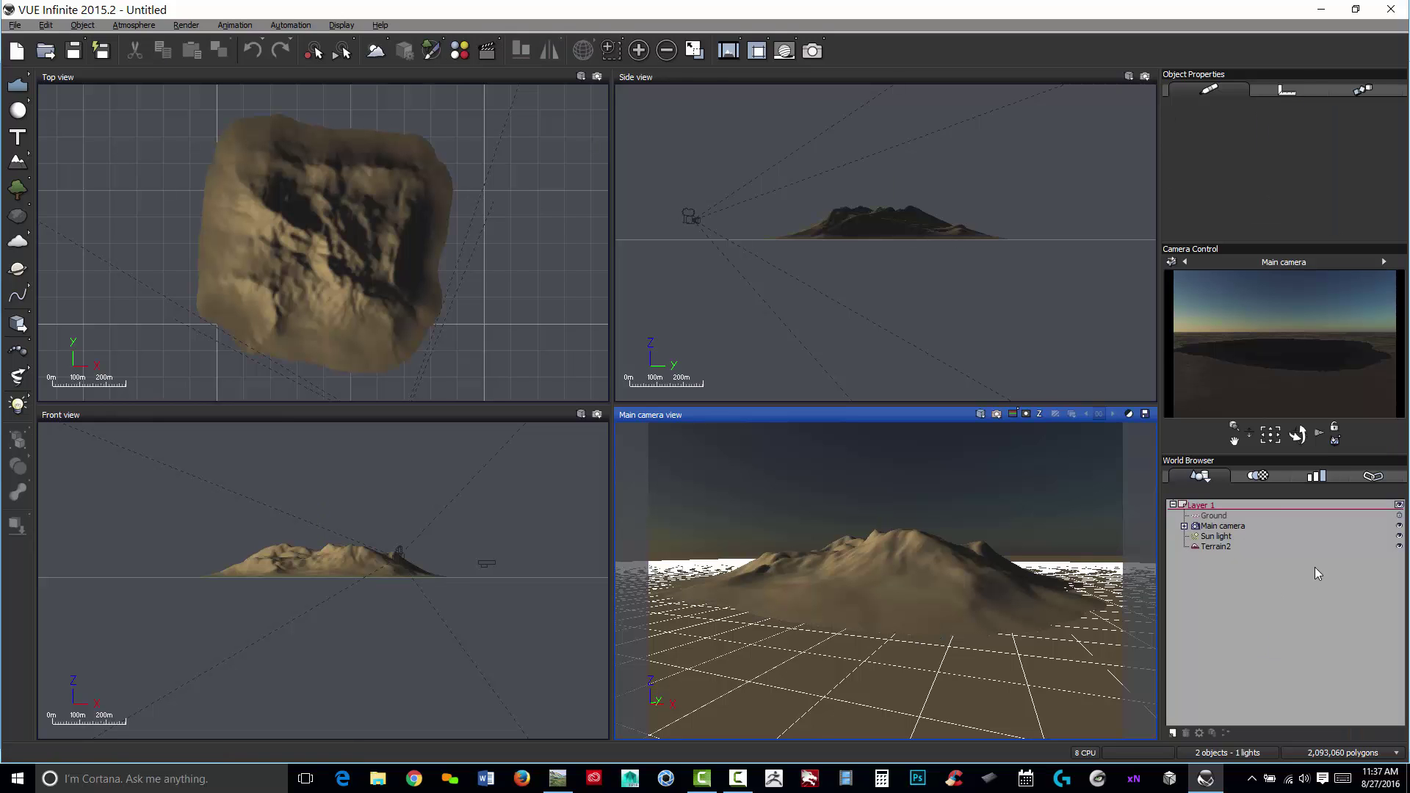
pyautogui.click(1213, 547)
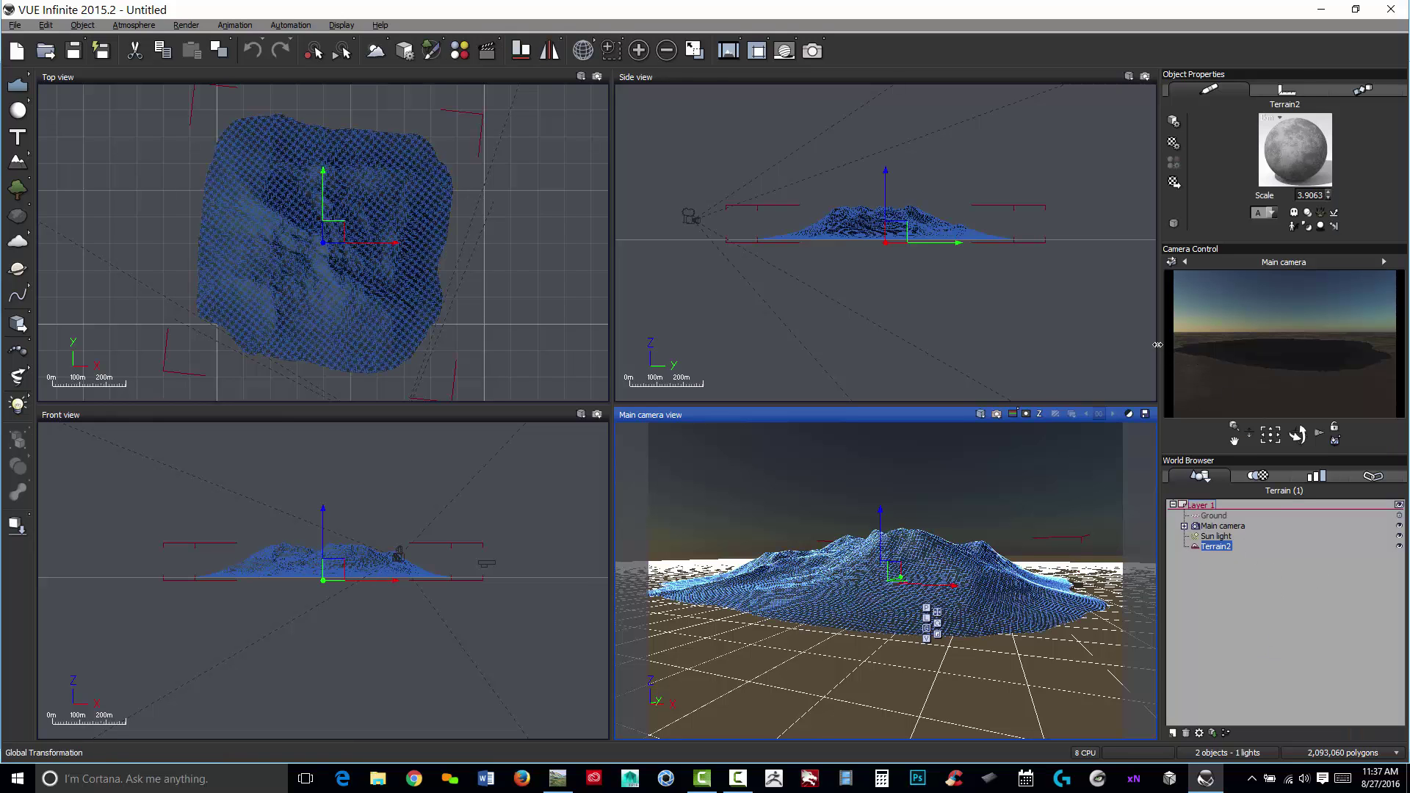
pyautogui.moveTo(1158, 345); pyautogui.dragTo(1147, 345)
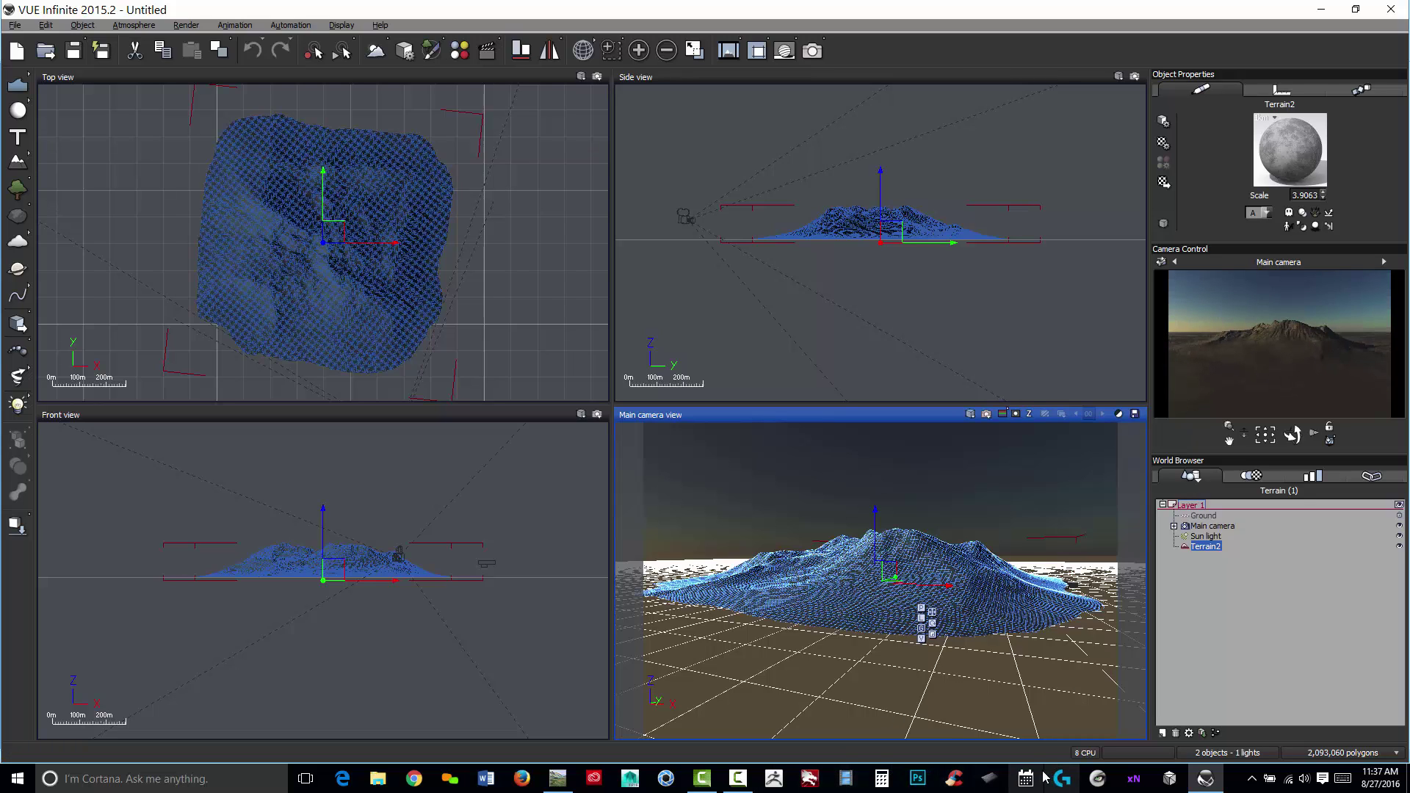
# Step: Switch to World Machine and place a File Input generator above the Terrain Creation group
pyautogui.click(558, 779)
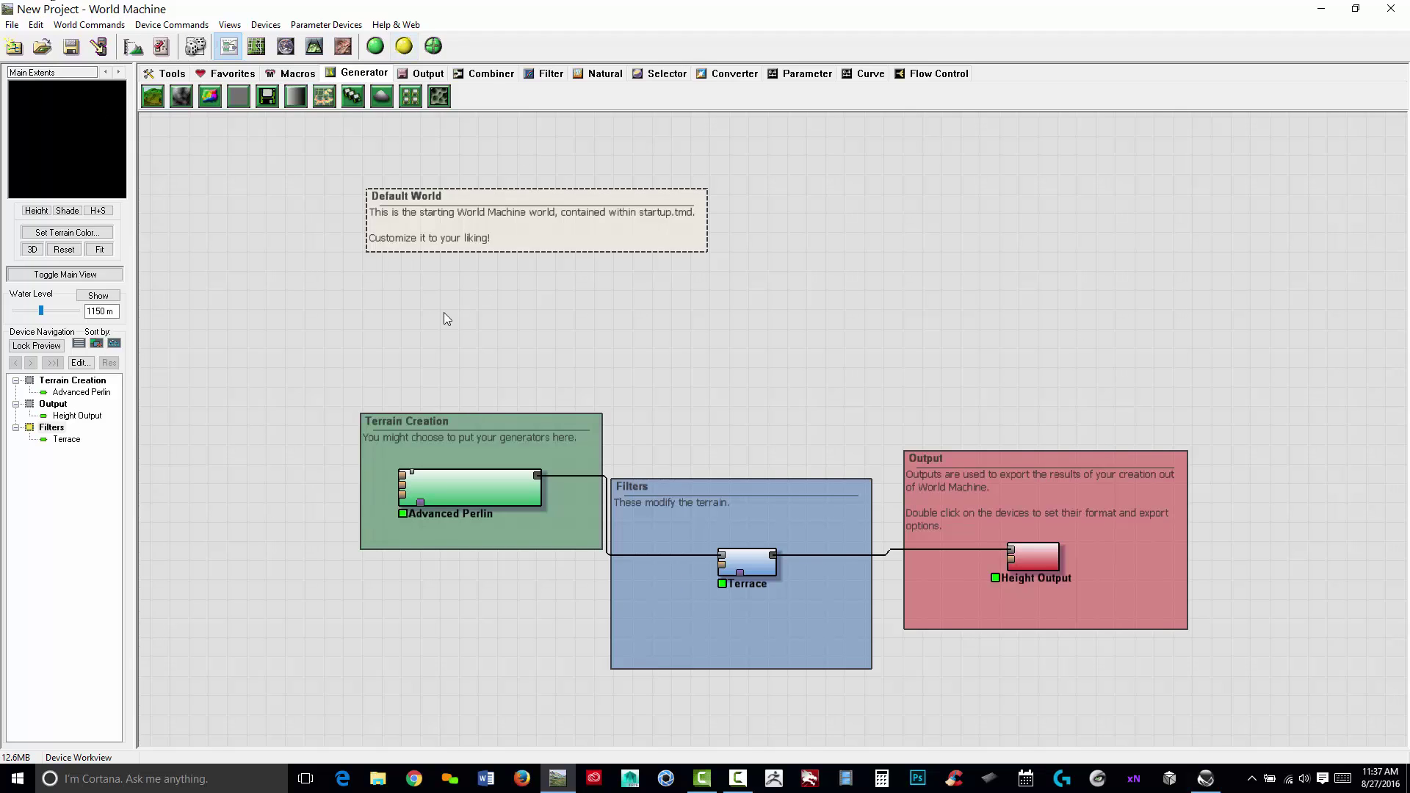
pyautogui.click(346, 76)
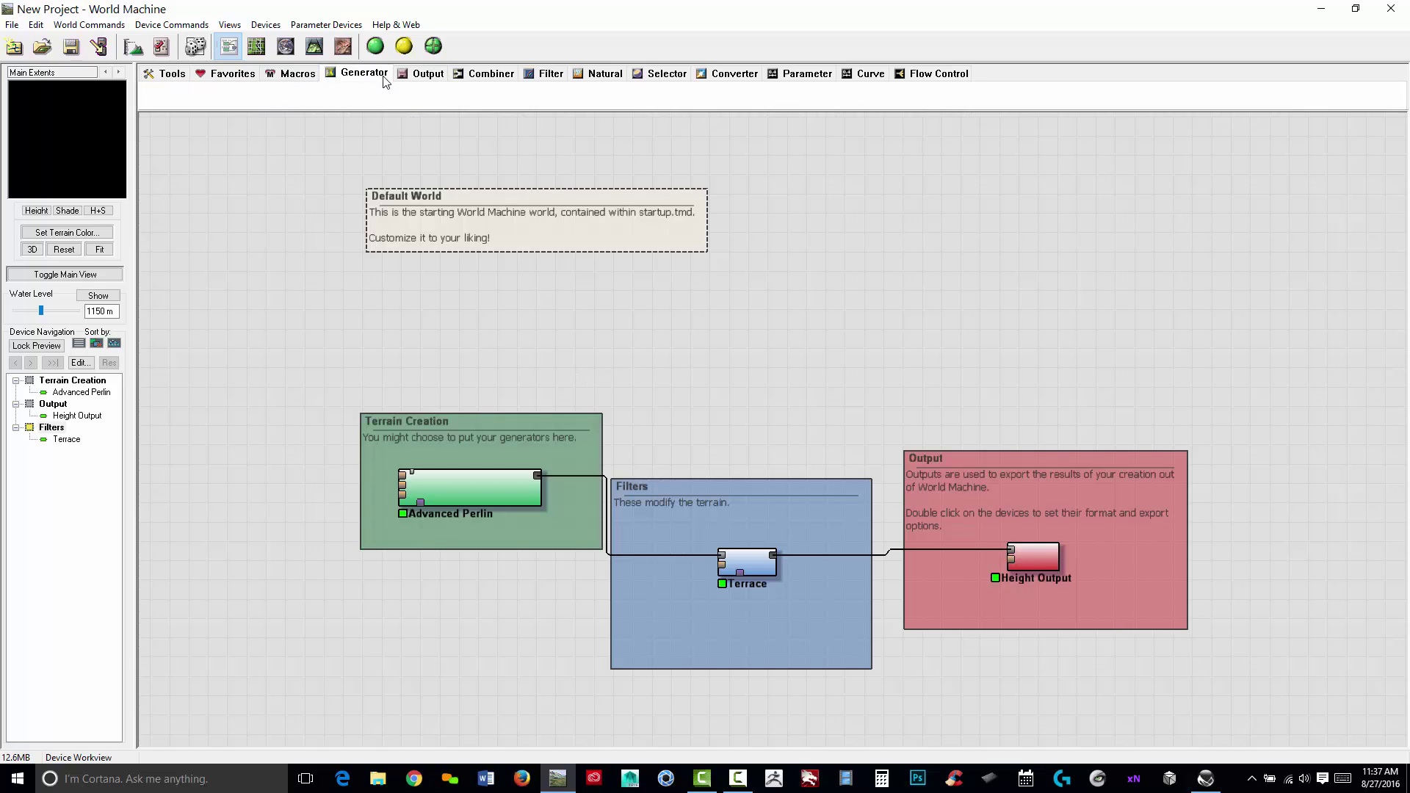
pyautogui.moveTo(290, 101); pyautogui.dragTo(460, 343)
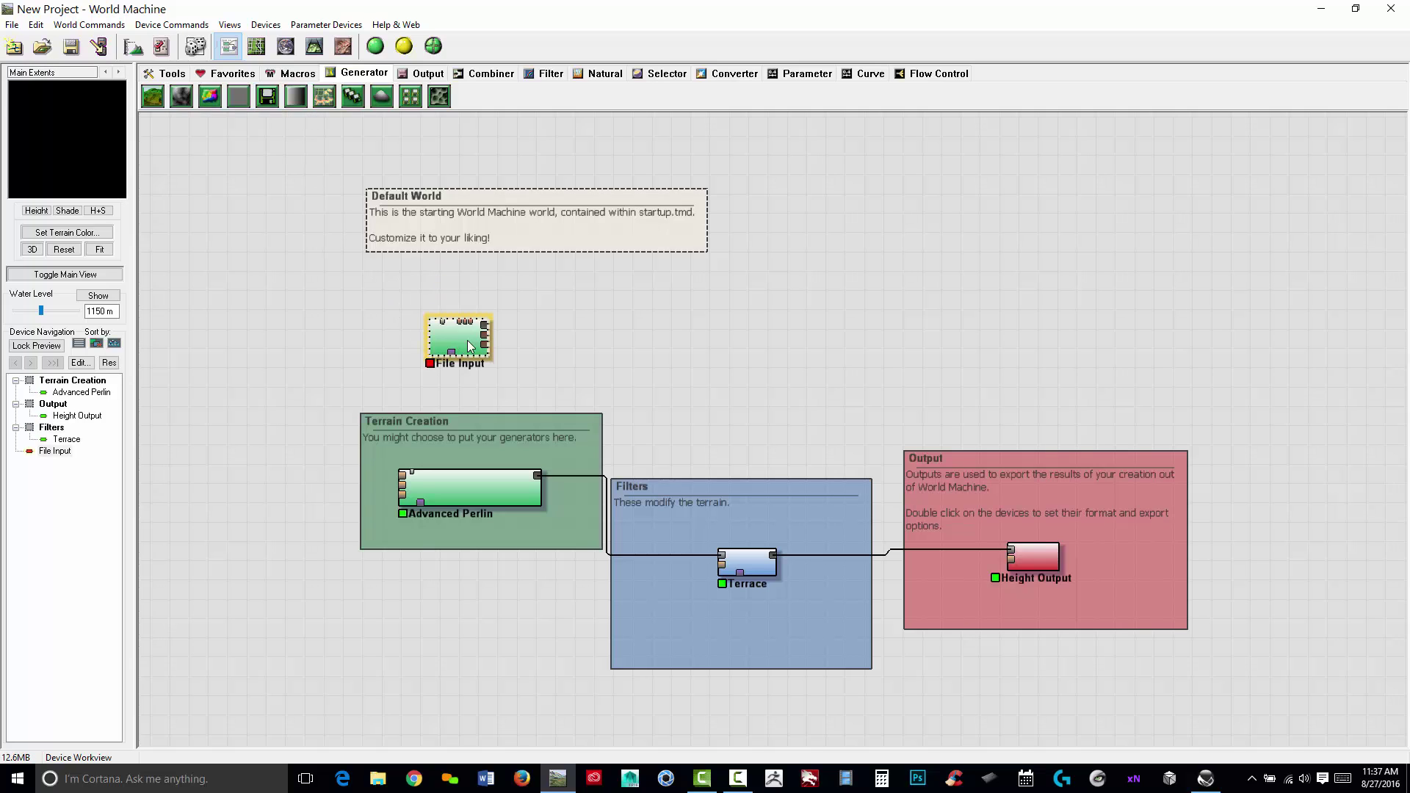
# Step: Load the Terrain2_vue.tif heightmap from the vue_wm folder into the File Input device and accept its settings
pyautogui.doubleClick(465, 351)
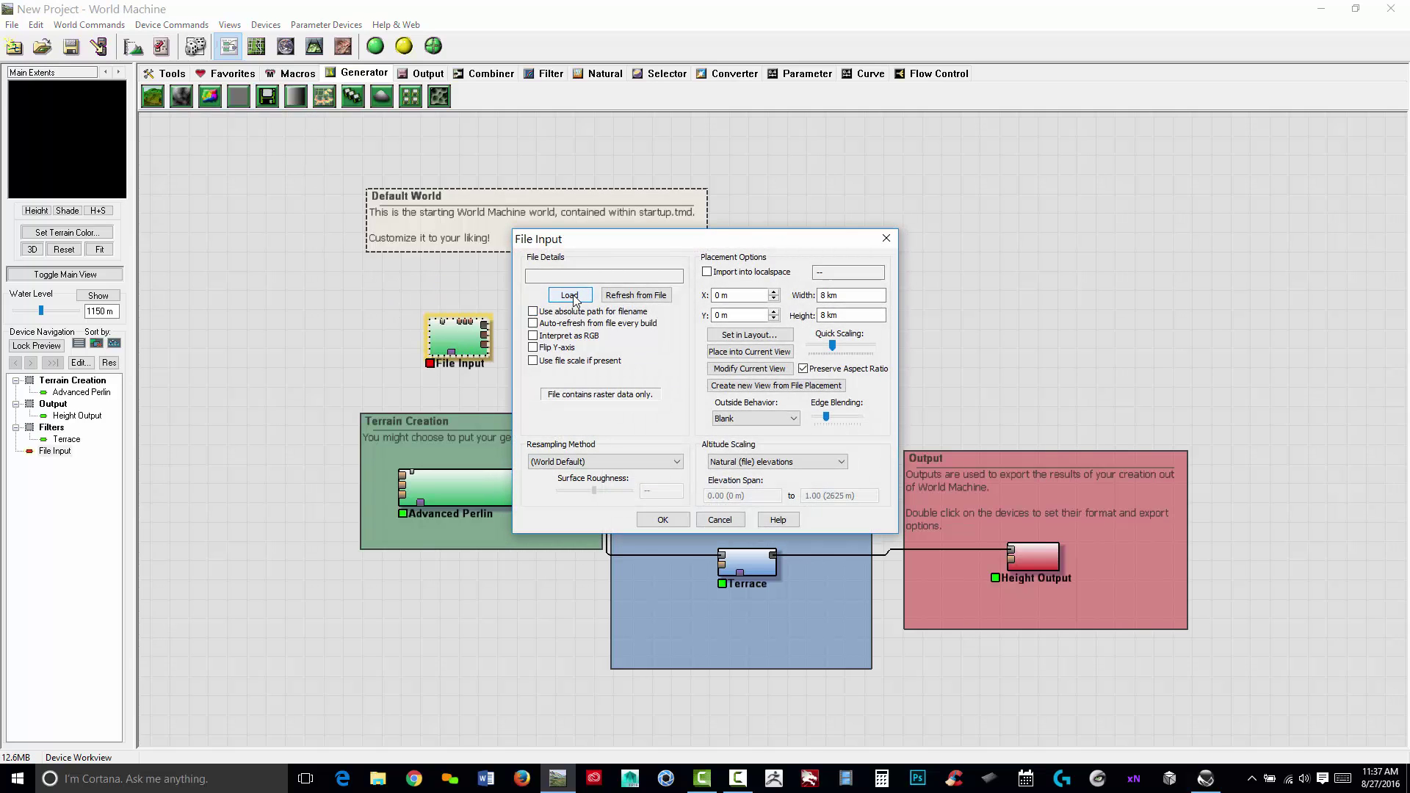
pyautogui.click(570, 296)
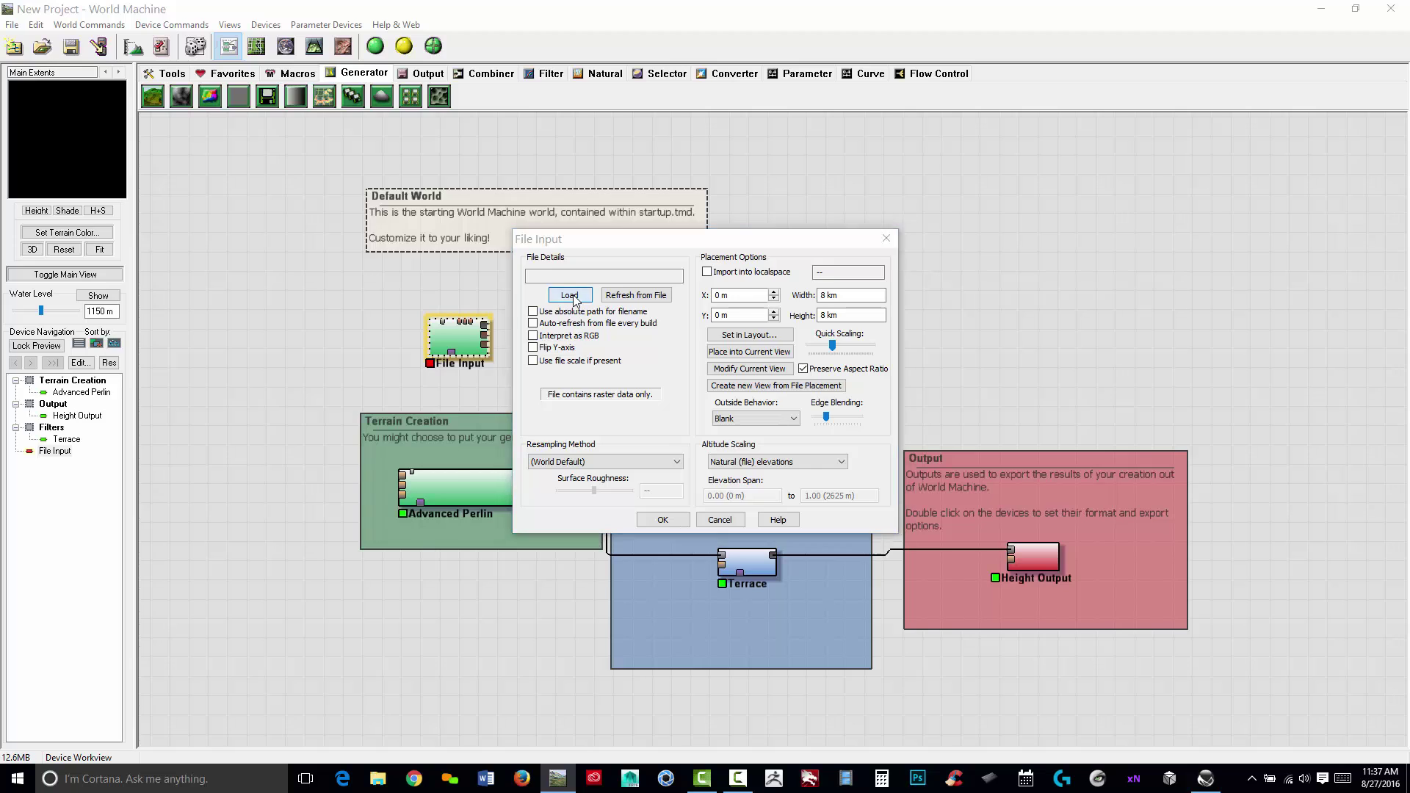
pyautogui.click(633, 323)
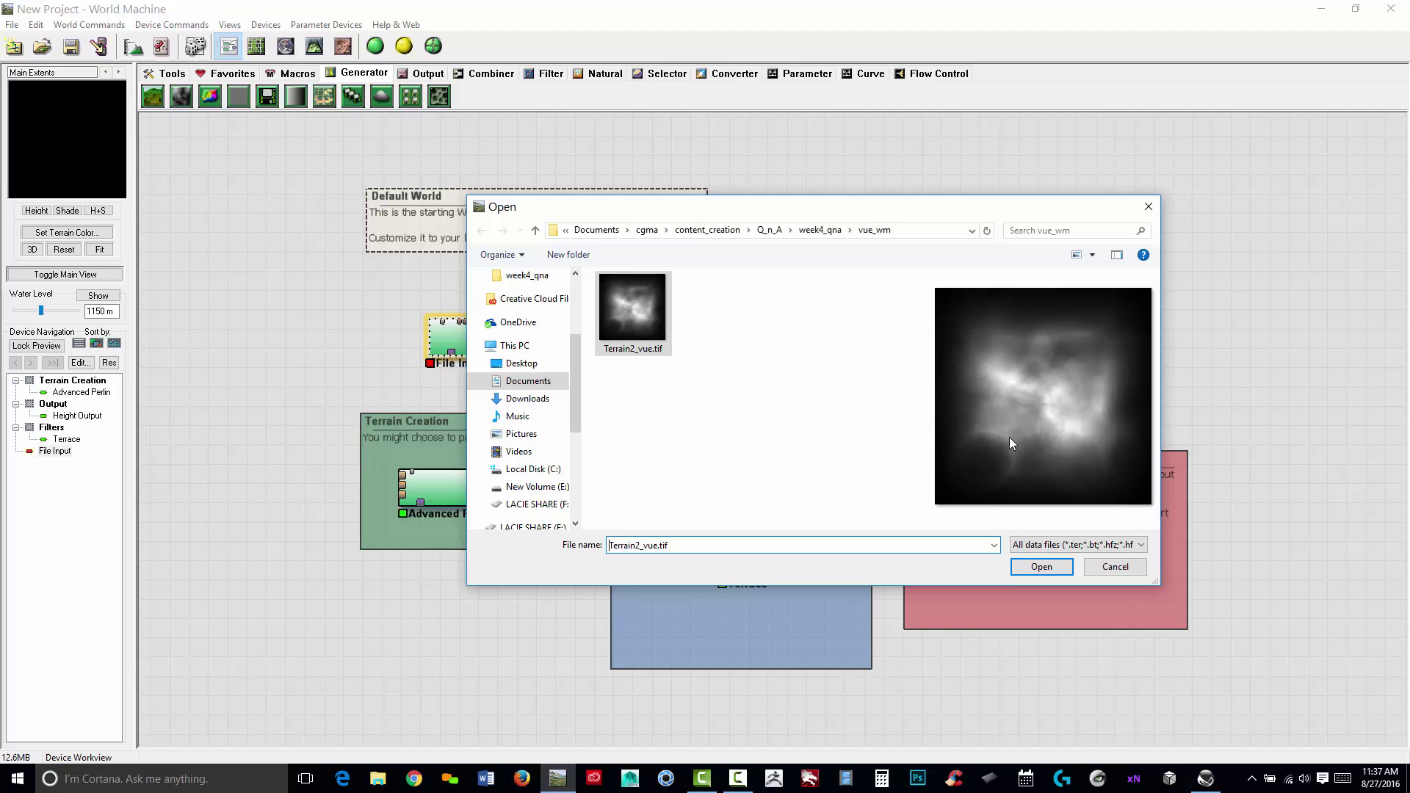
pyautogui.click(1039, 565)
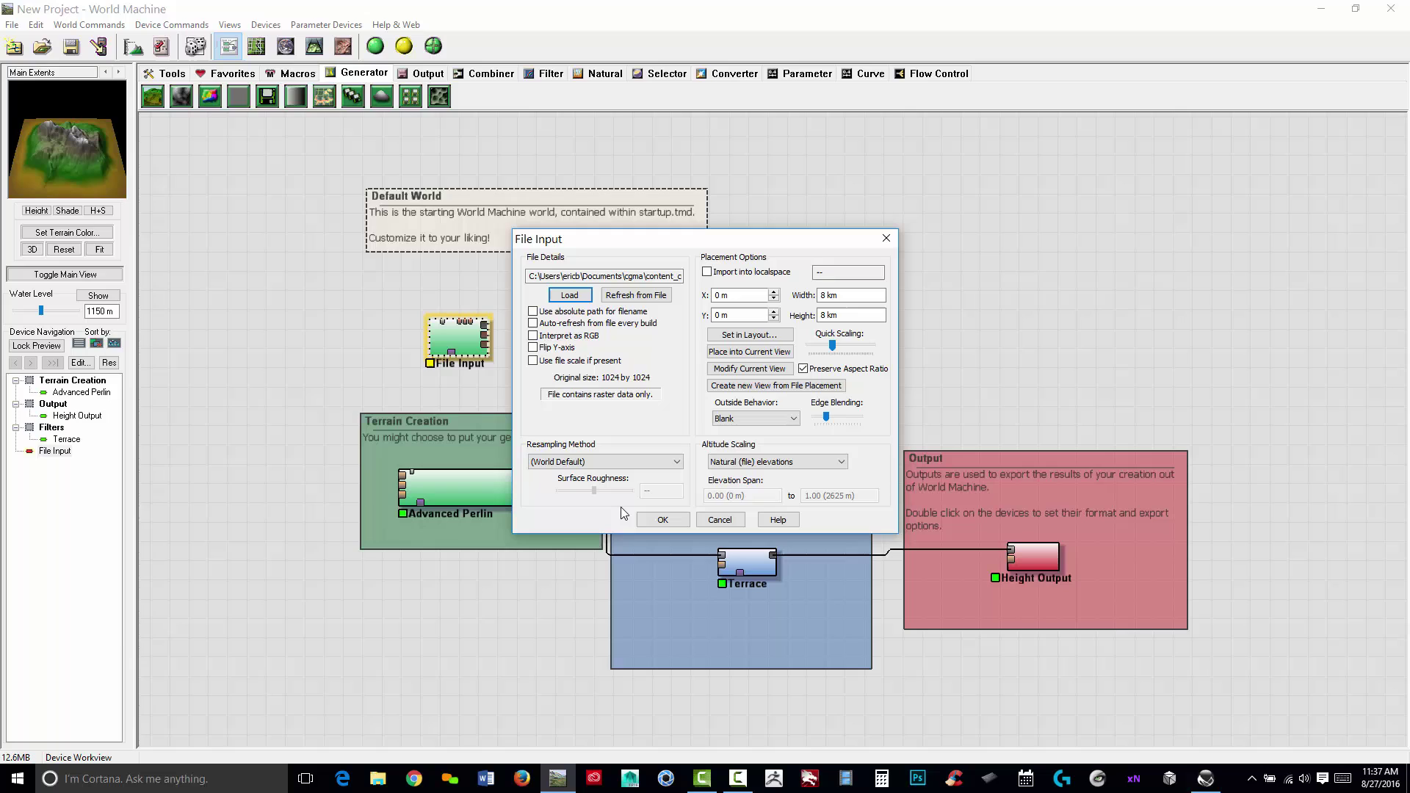
pyautogui.click(663, 520)
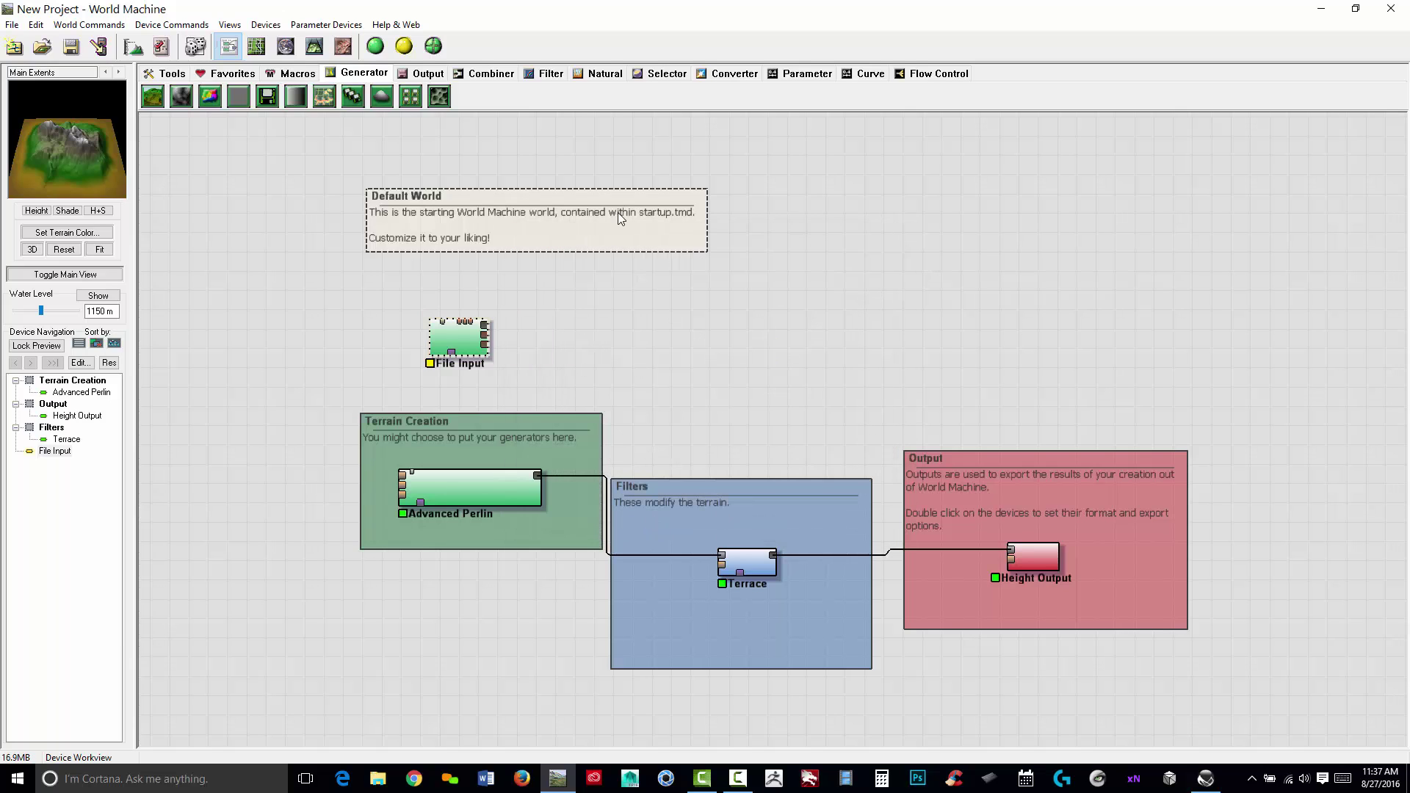
# Step: Open an additional window showing the imported terrain in 3D and inspect the mountain from several sides
pyautogui.click(230, 24)
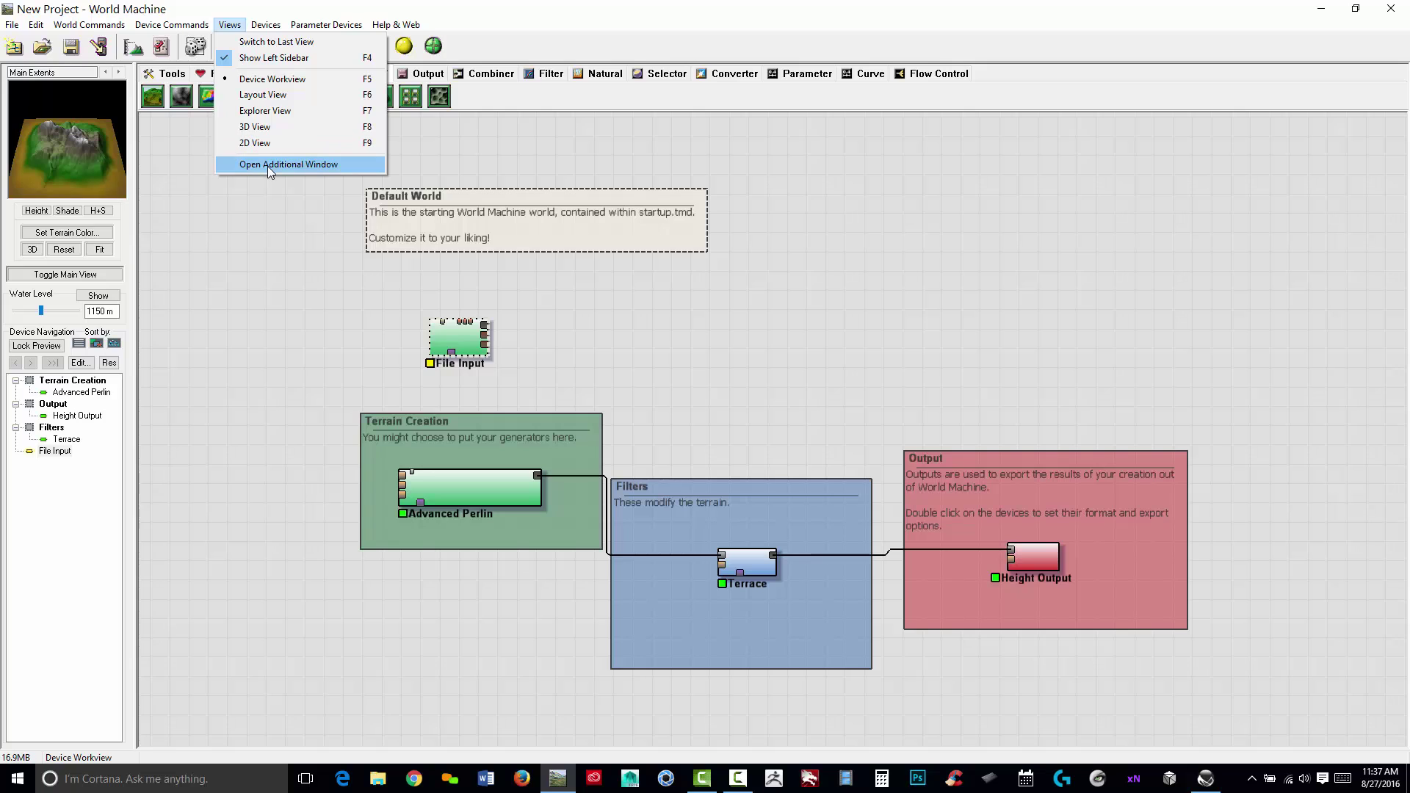
pyautogui.click(341, 171)
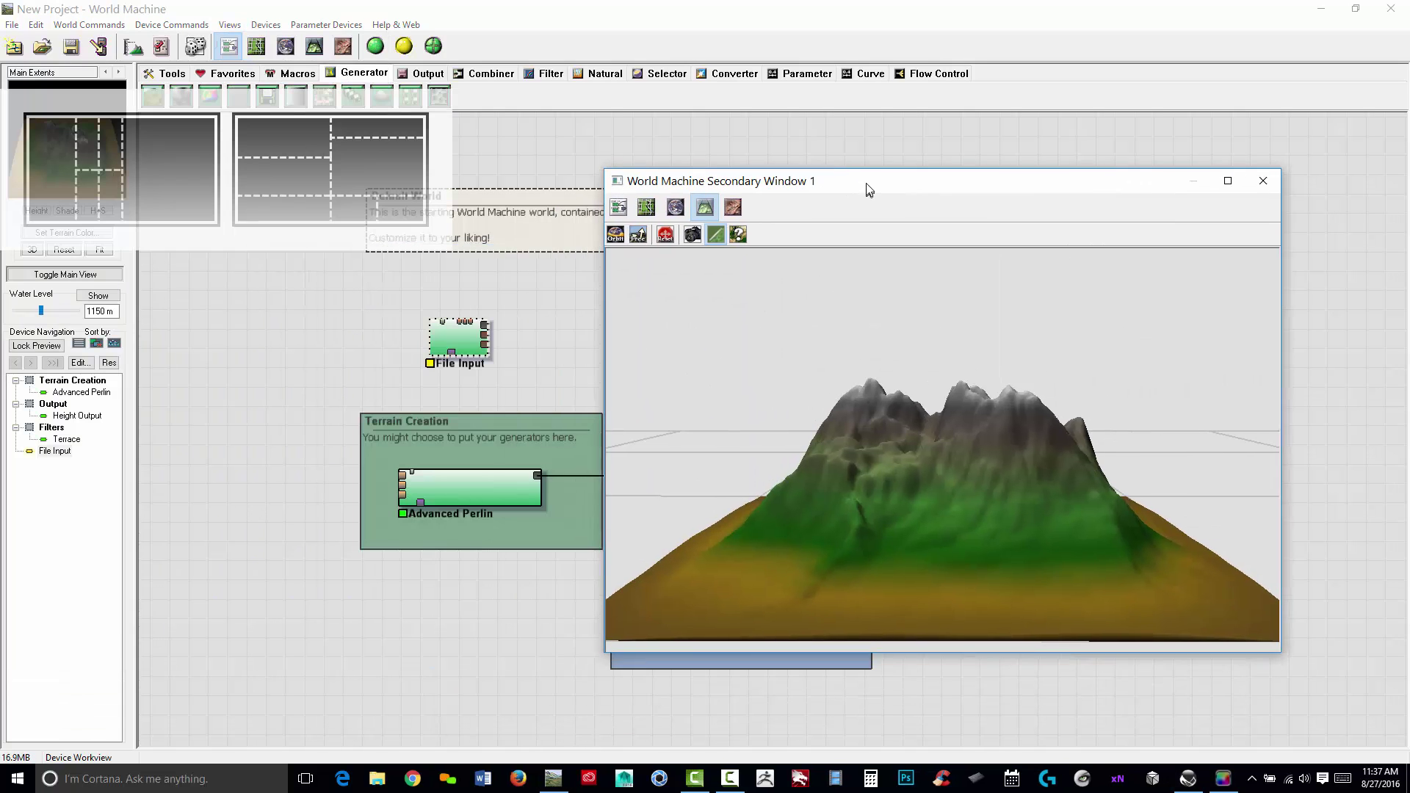
pyautogui.moveTo(869, 183); pyautogui.dragTo(762, 176)
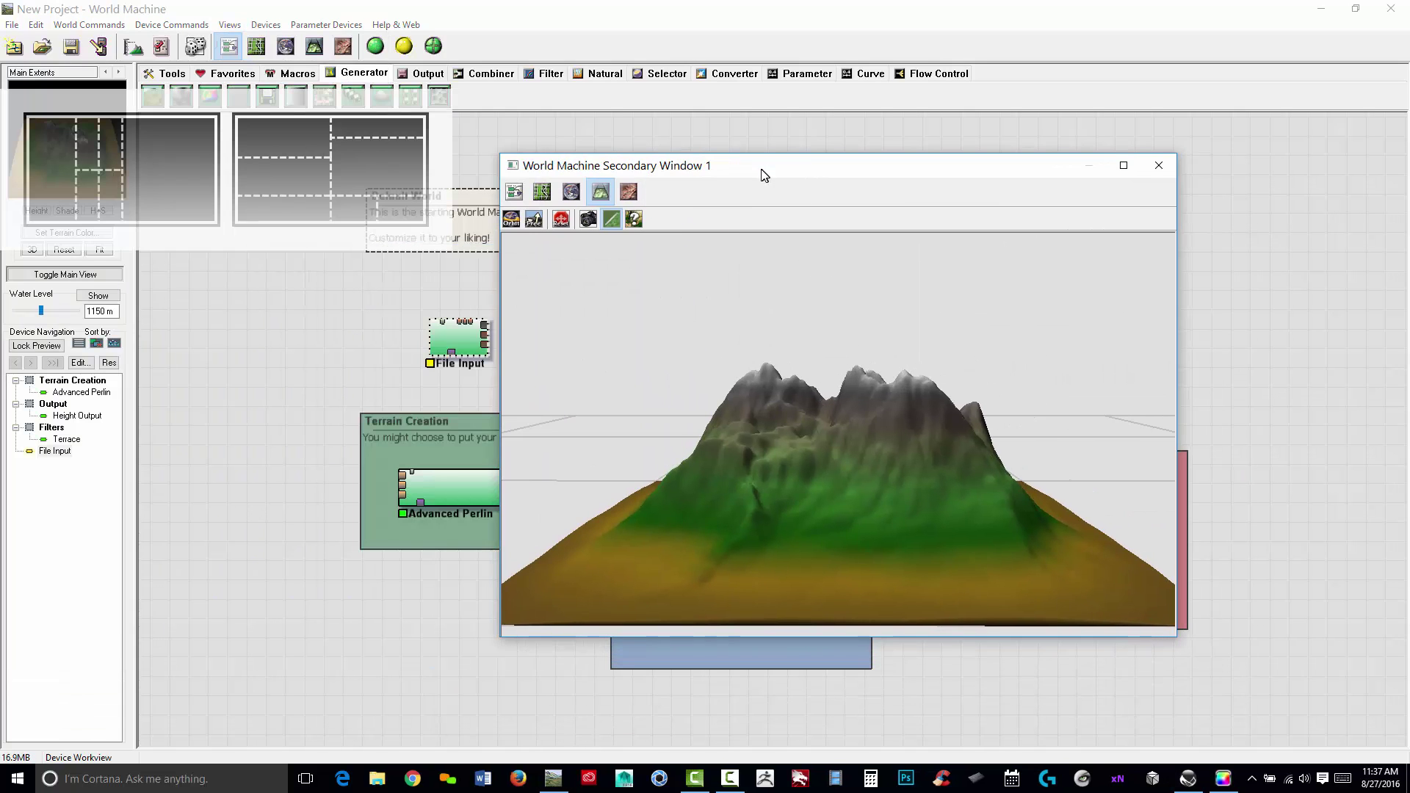
pyautogui.click(601, 193)
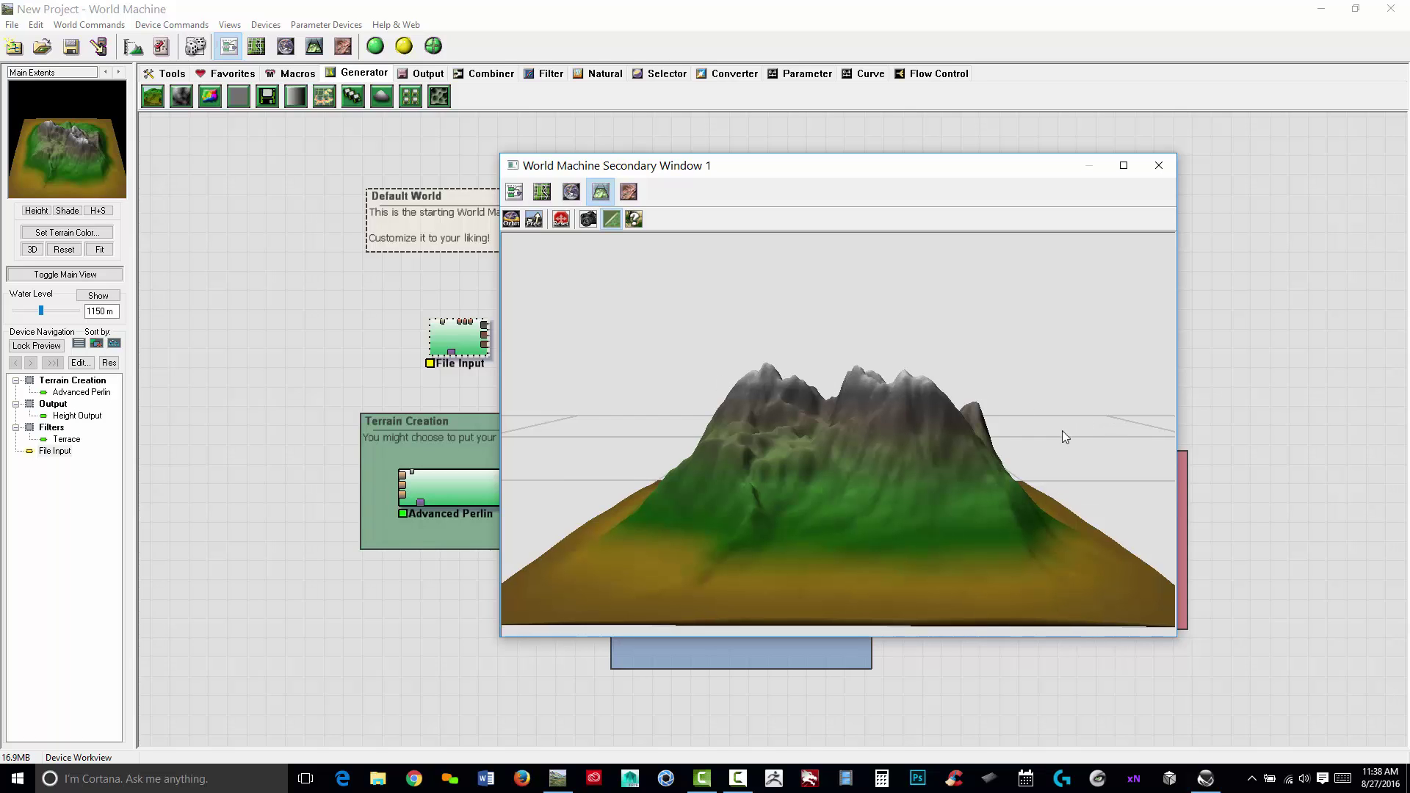
pyautogui.moveTo(1064, 435); pyautogui.dragTo(562, 445)
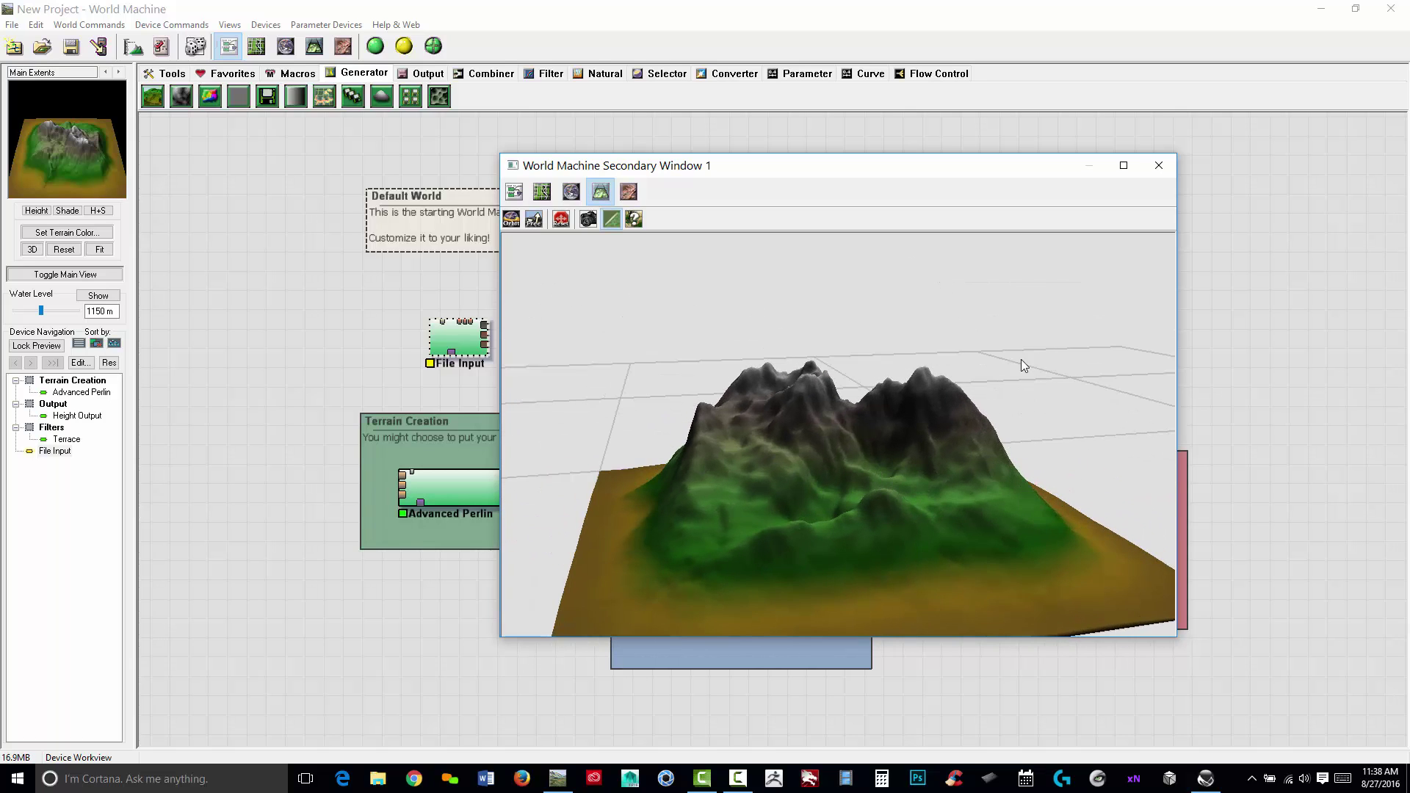
pyautogui.moveTo(1021, 360); pyautogui.dragTo(931, 403)
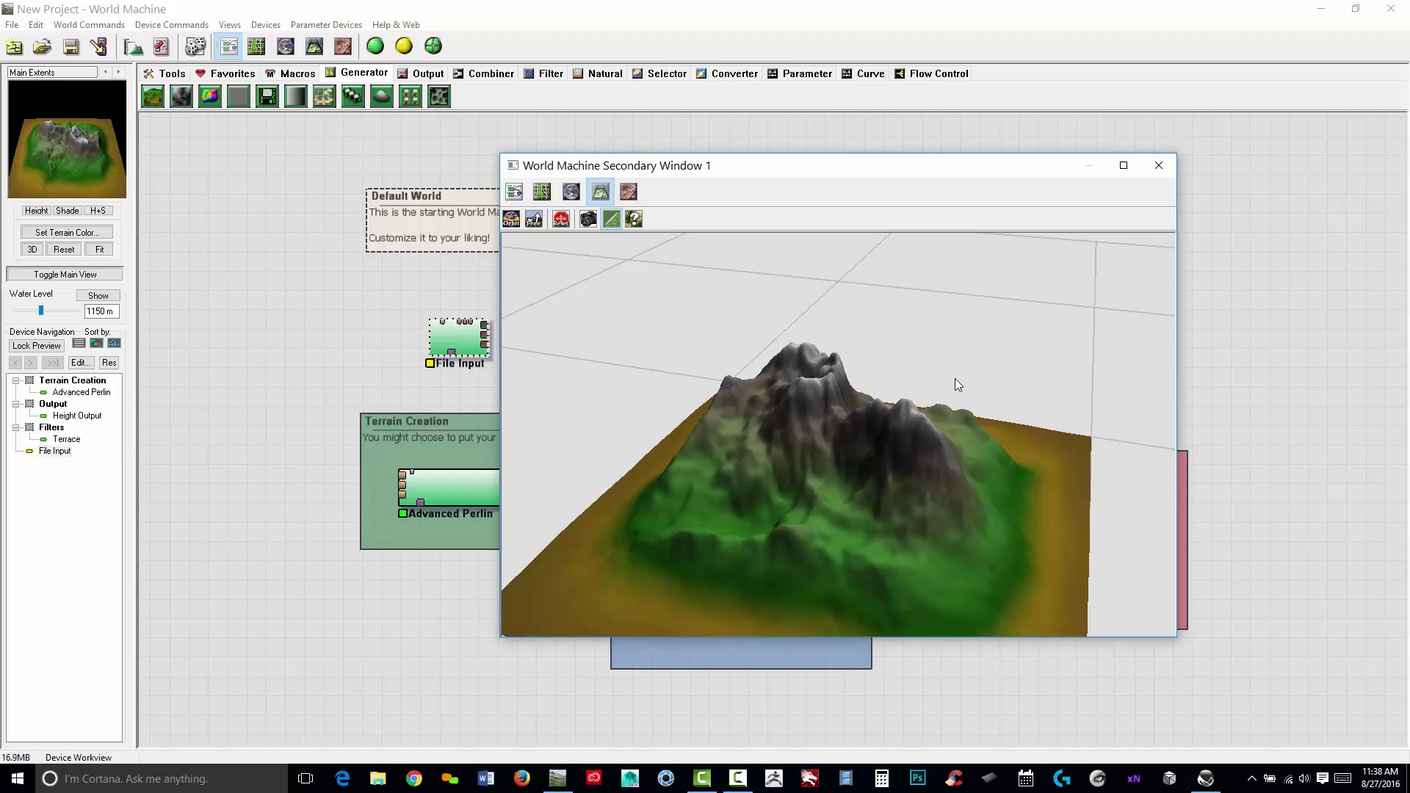
pyautogui.scroll(-3, 954, 377)
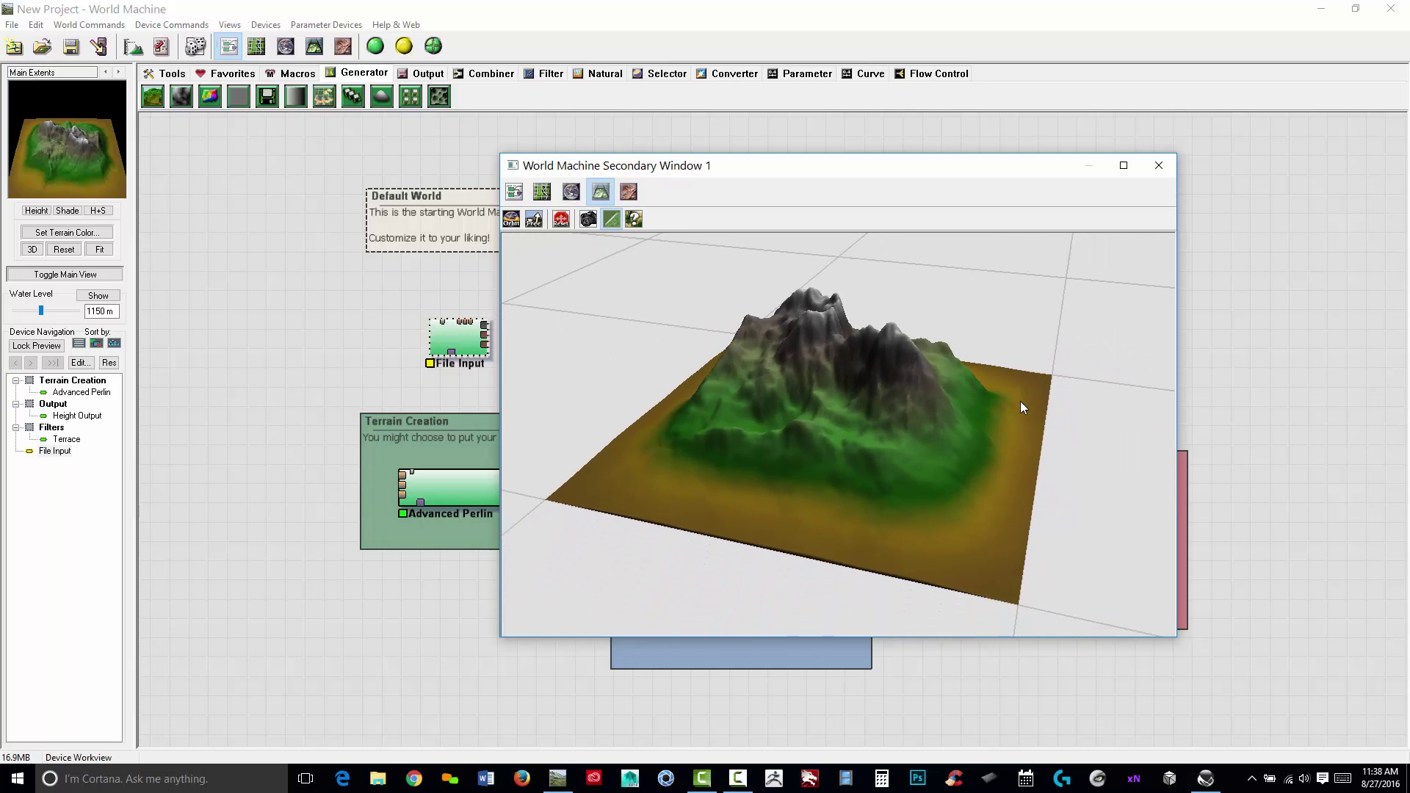
pyautogui.moveTo(1099, 500); pyautogui.dragTo(996, 474, button='right')
pyautogui.moveTo(996, 478); pyautogui.dragTo(907, 556)
pyautogui.scroll(2, 903, 556)
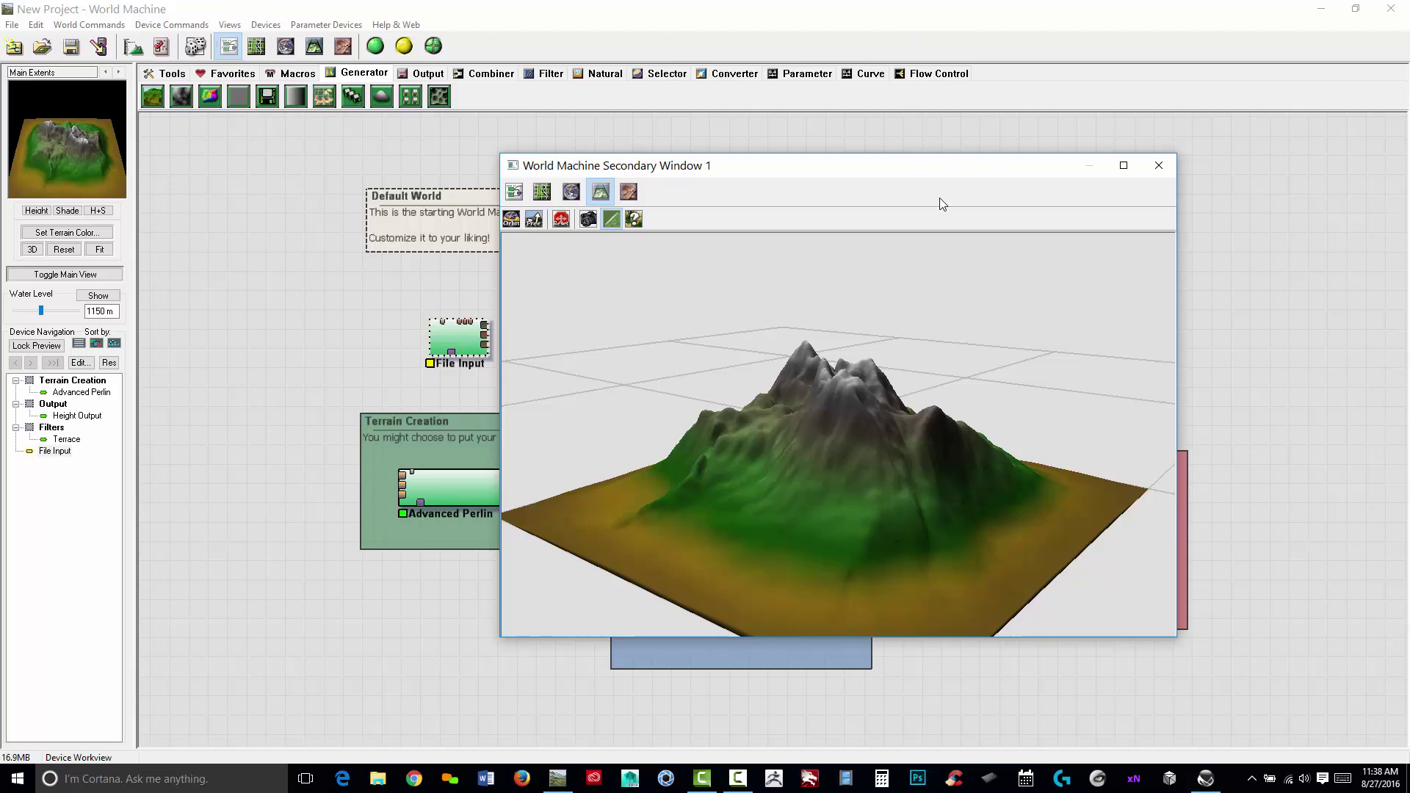
# Step: Move the secondary 3D window clear of the device graph and place an Erosion device beside the File Input device
pyautogui.moveTo(951, 176); pyautogui.dragTo(660, 655)
pyautogui.click(461, 335)
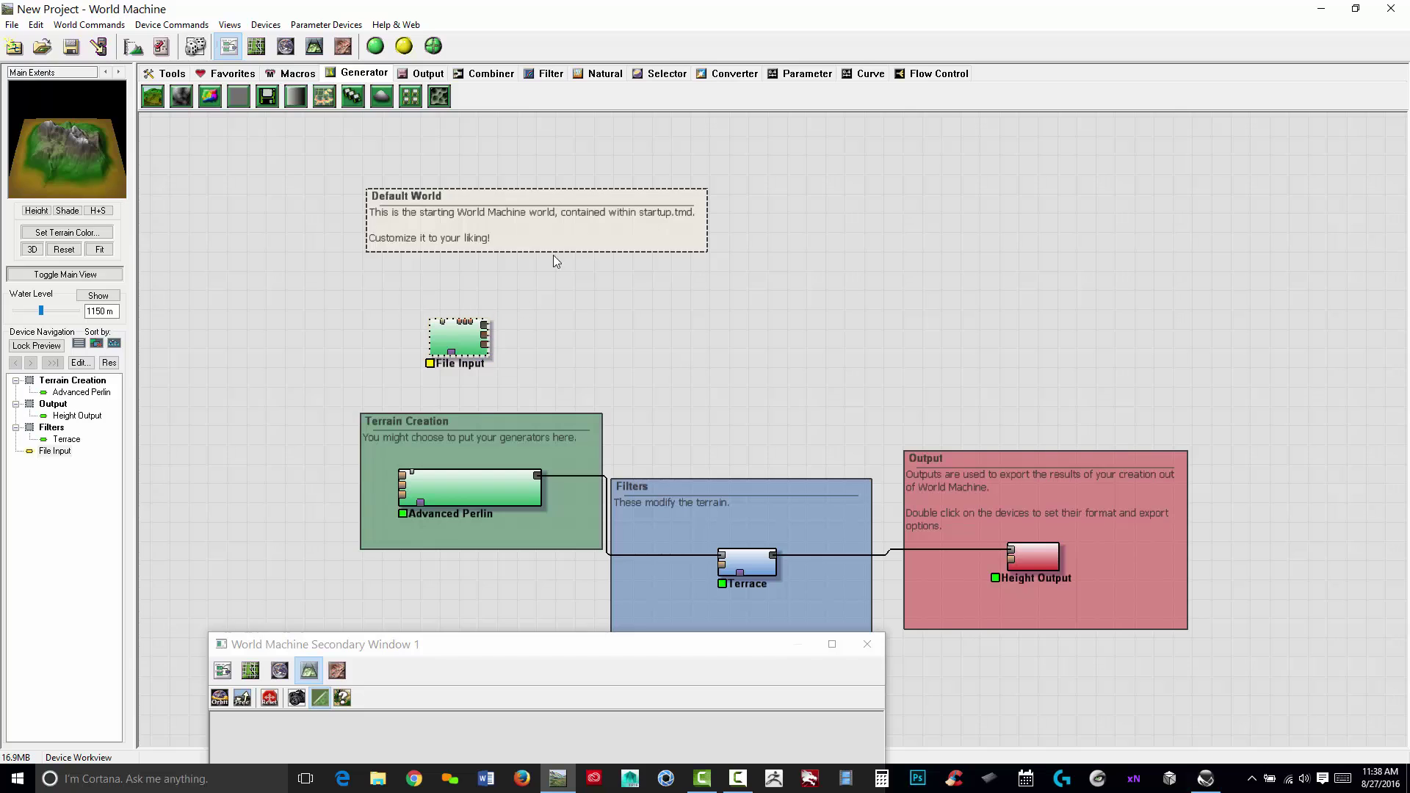
pyautogui.click(598, 74)
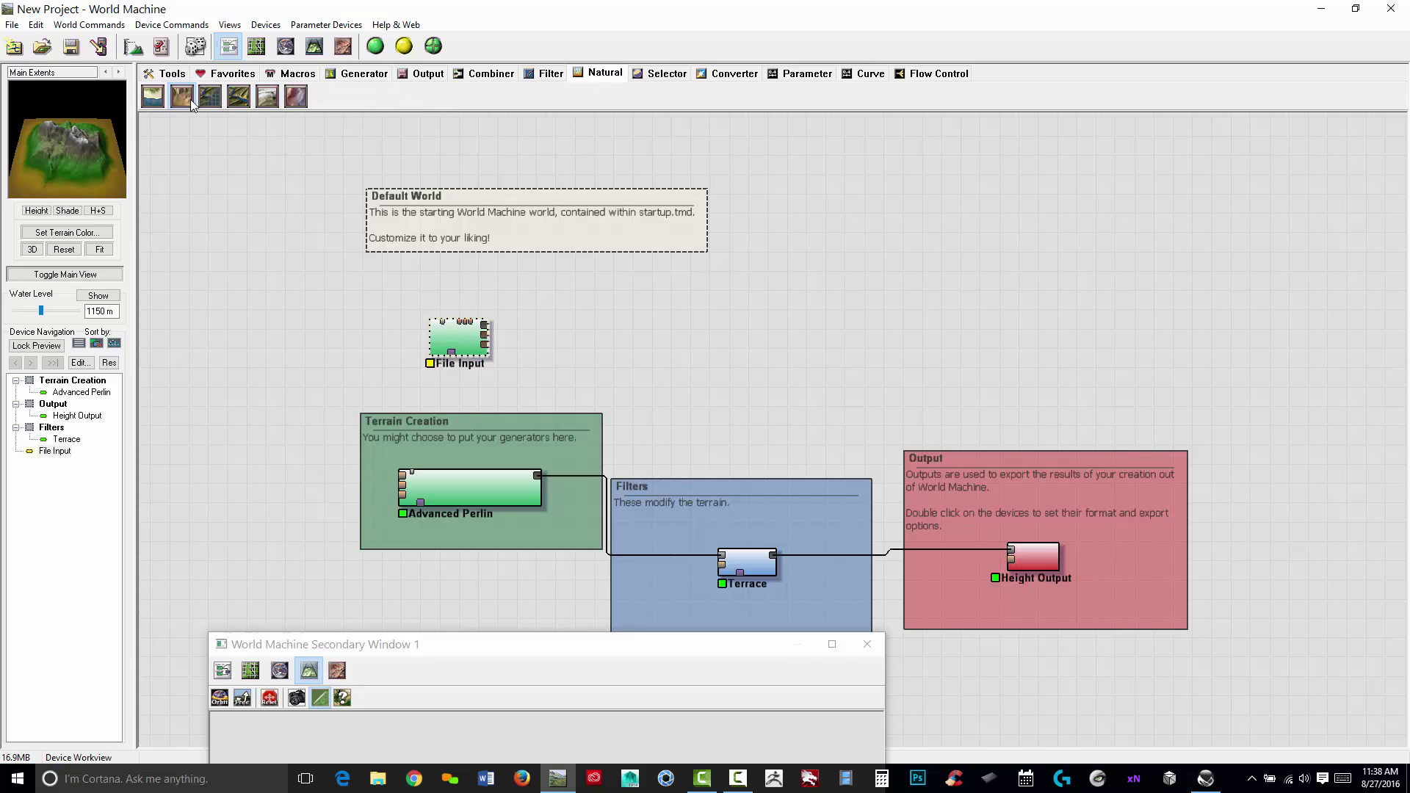
pyautogui.moveTo(181, 96); pyautogui.dragTo(639, 334)
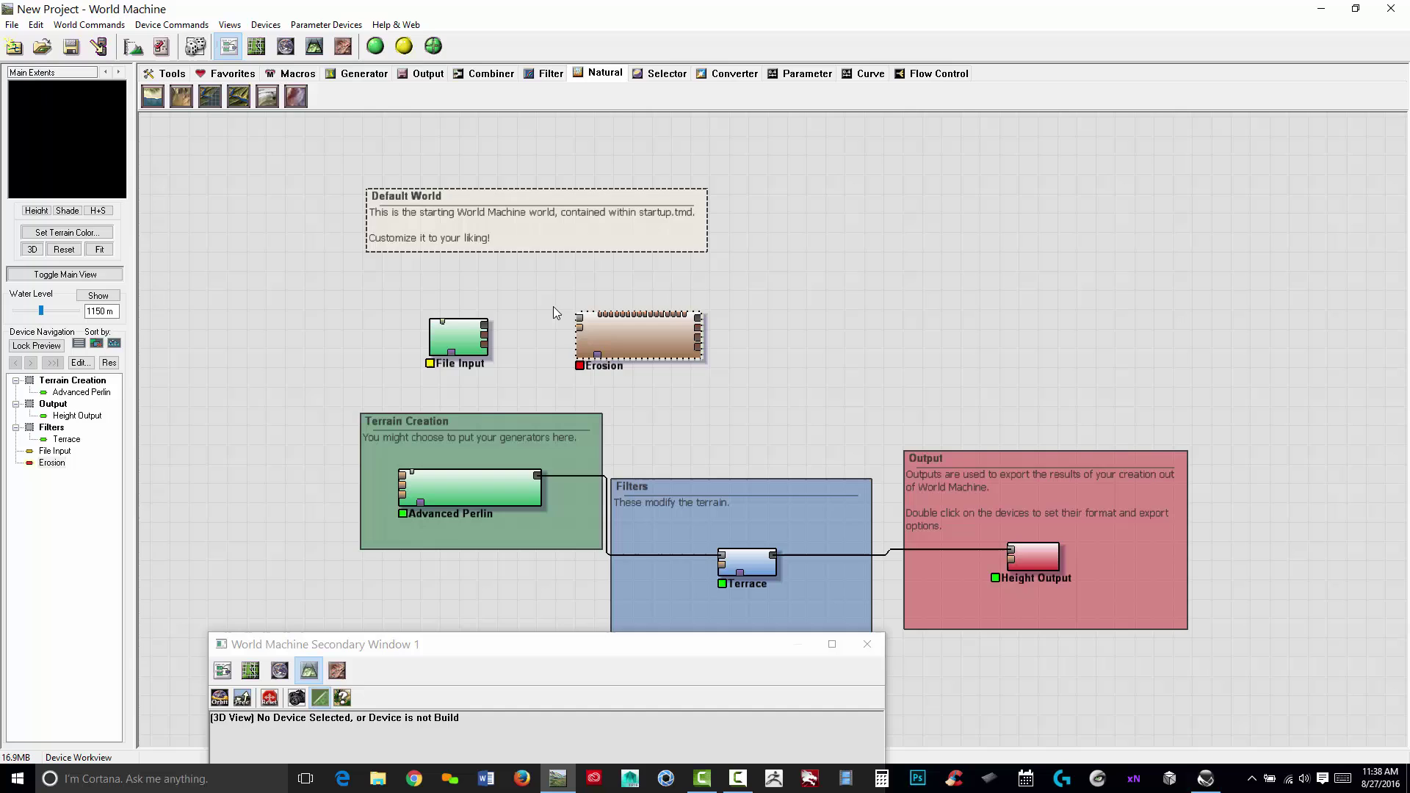
# Step: Connect the File Input device's output to the Erosion device's primary input and accept the default erosion settings
pyautogui.click(486, 323)
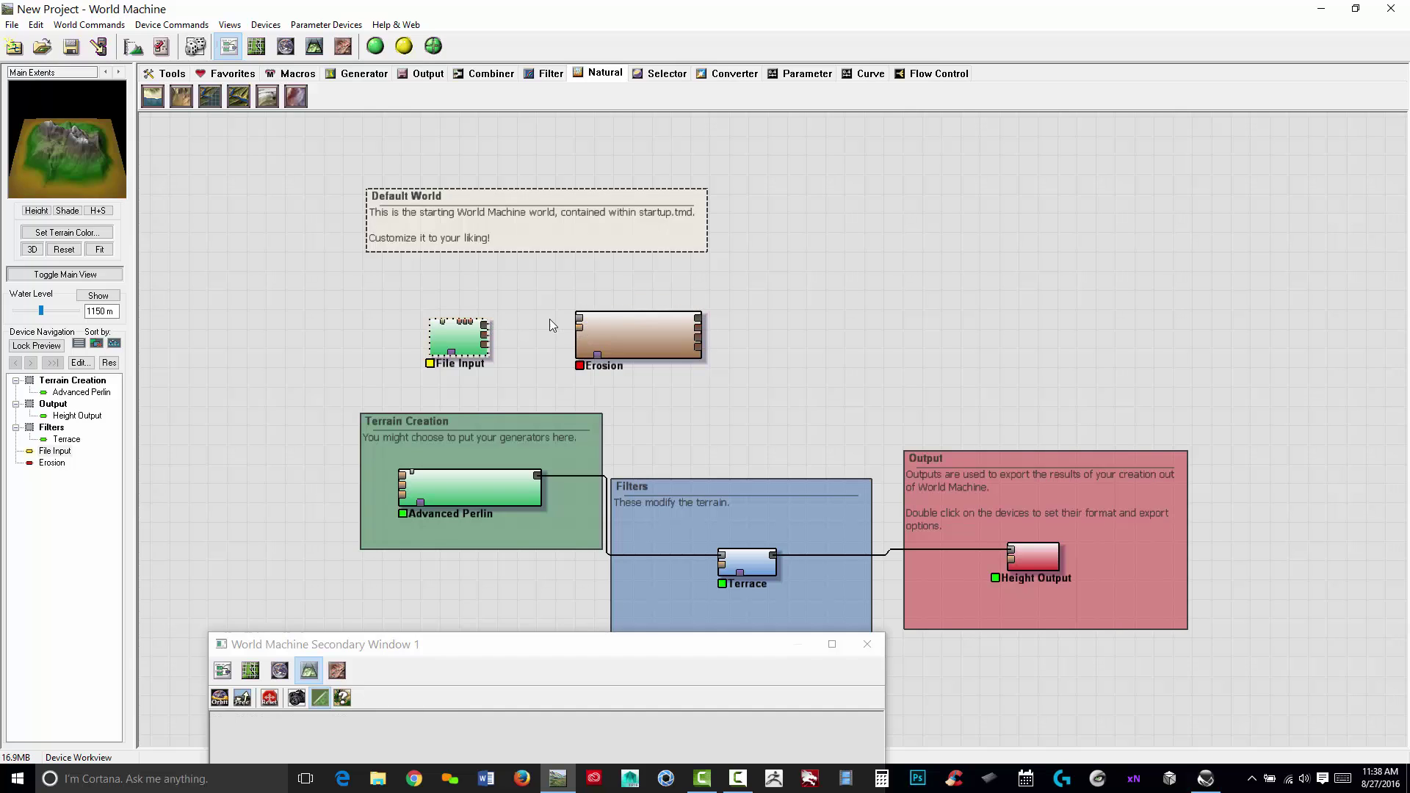
pyautogui.click(580, 323)
pyautogui.moveTo(580, 324); pyautogui.dragTo(485, 326)
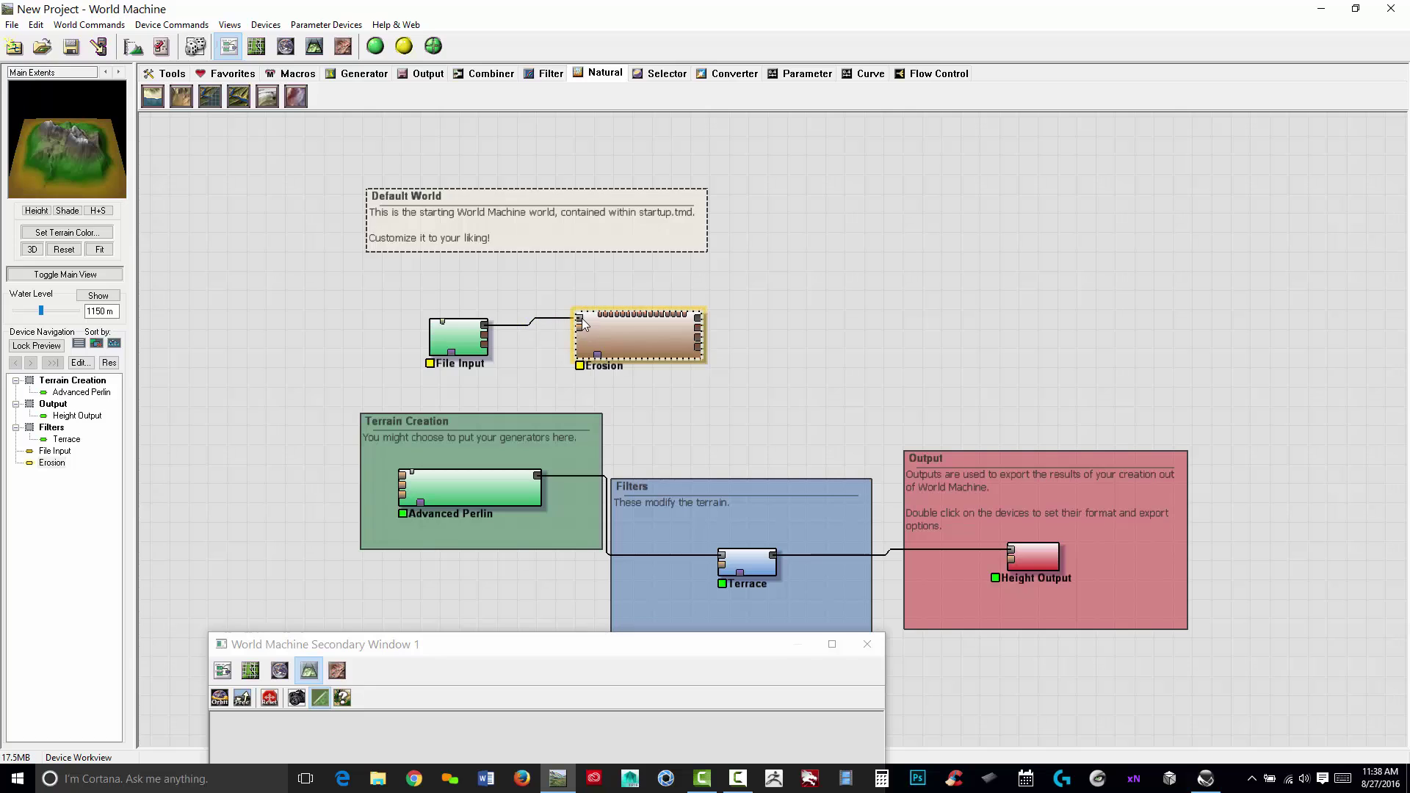
pyautogui.moveTo(632, 333); pyautogui.dragTo(646, 342)
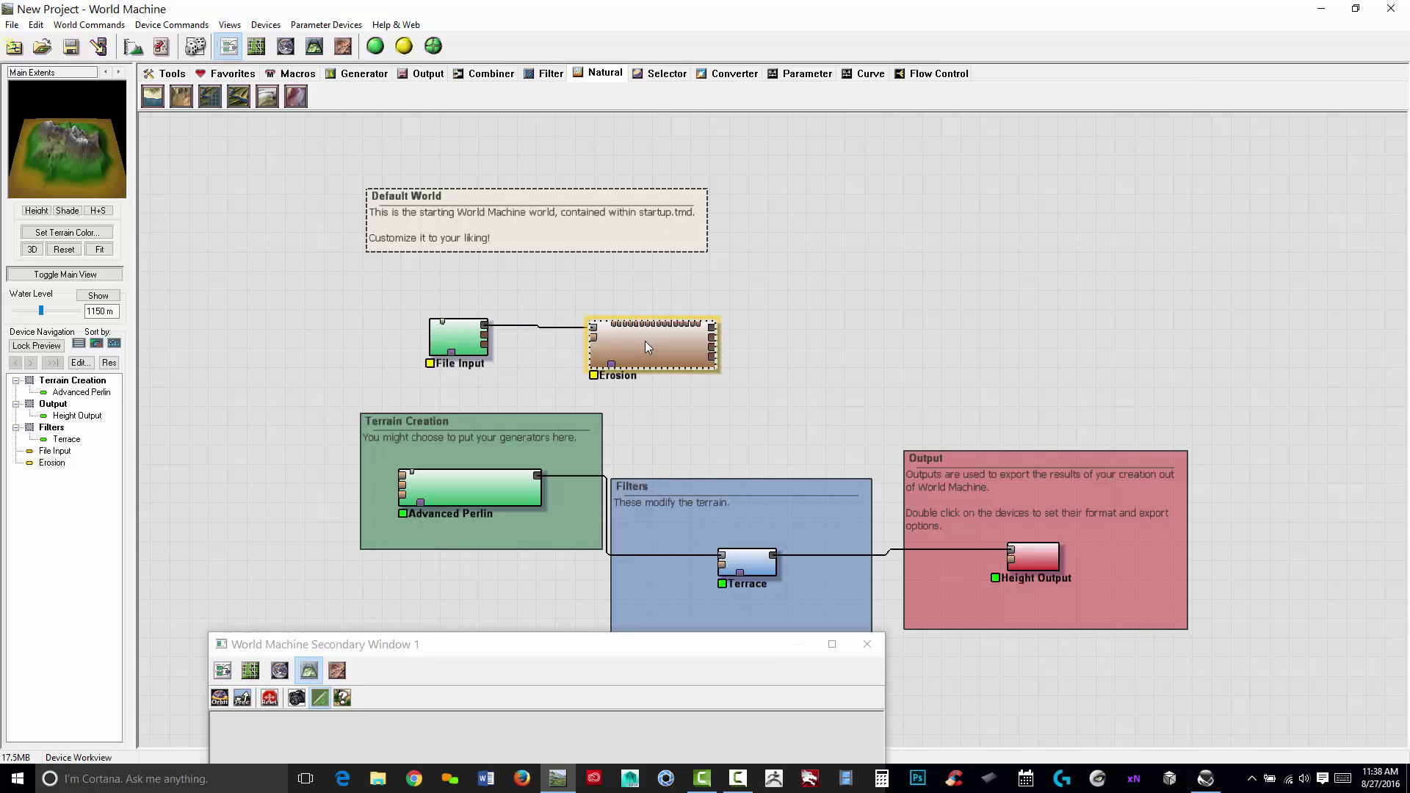
pyautogui.doubleClick(645, 340)
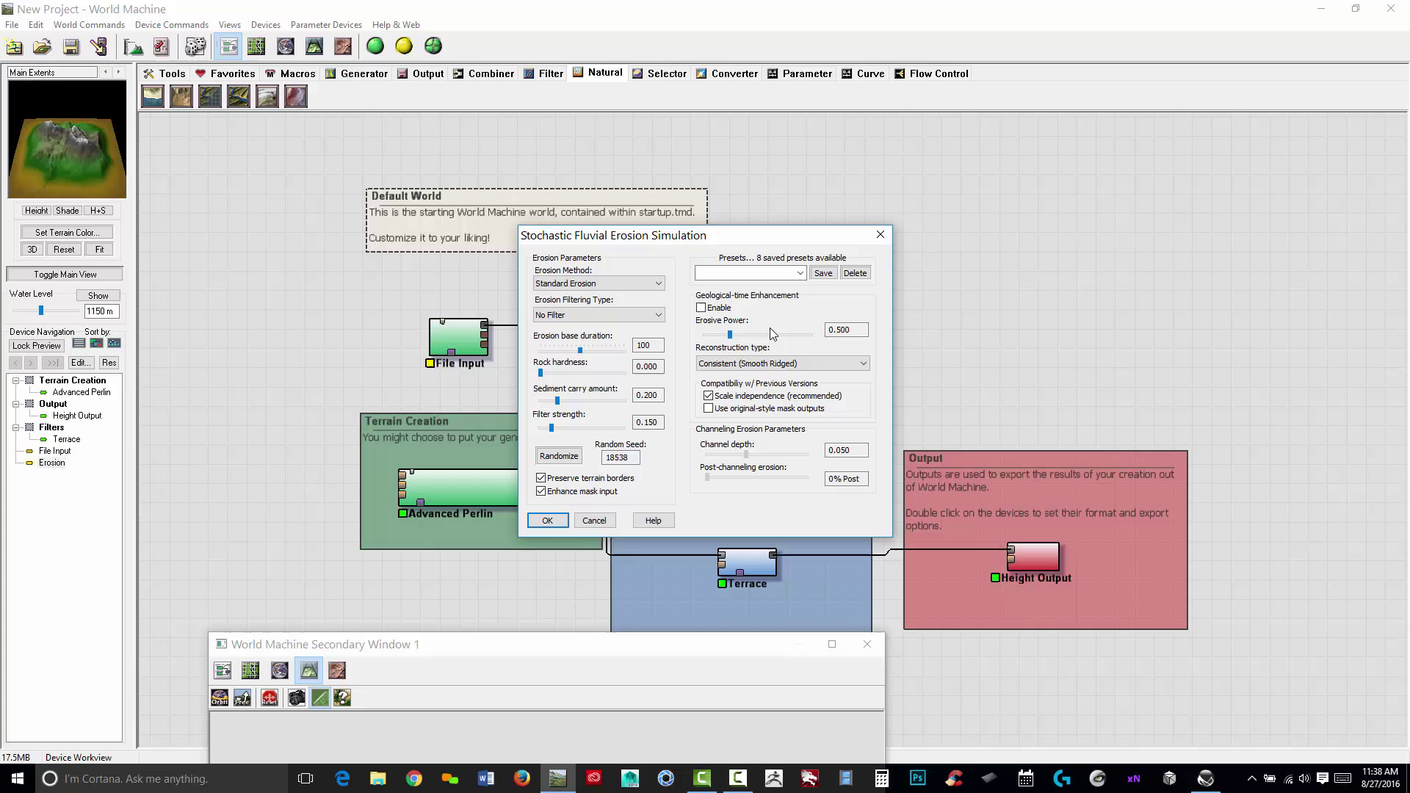
pyautogui.click(547, 521)
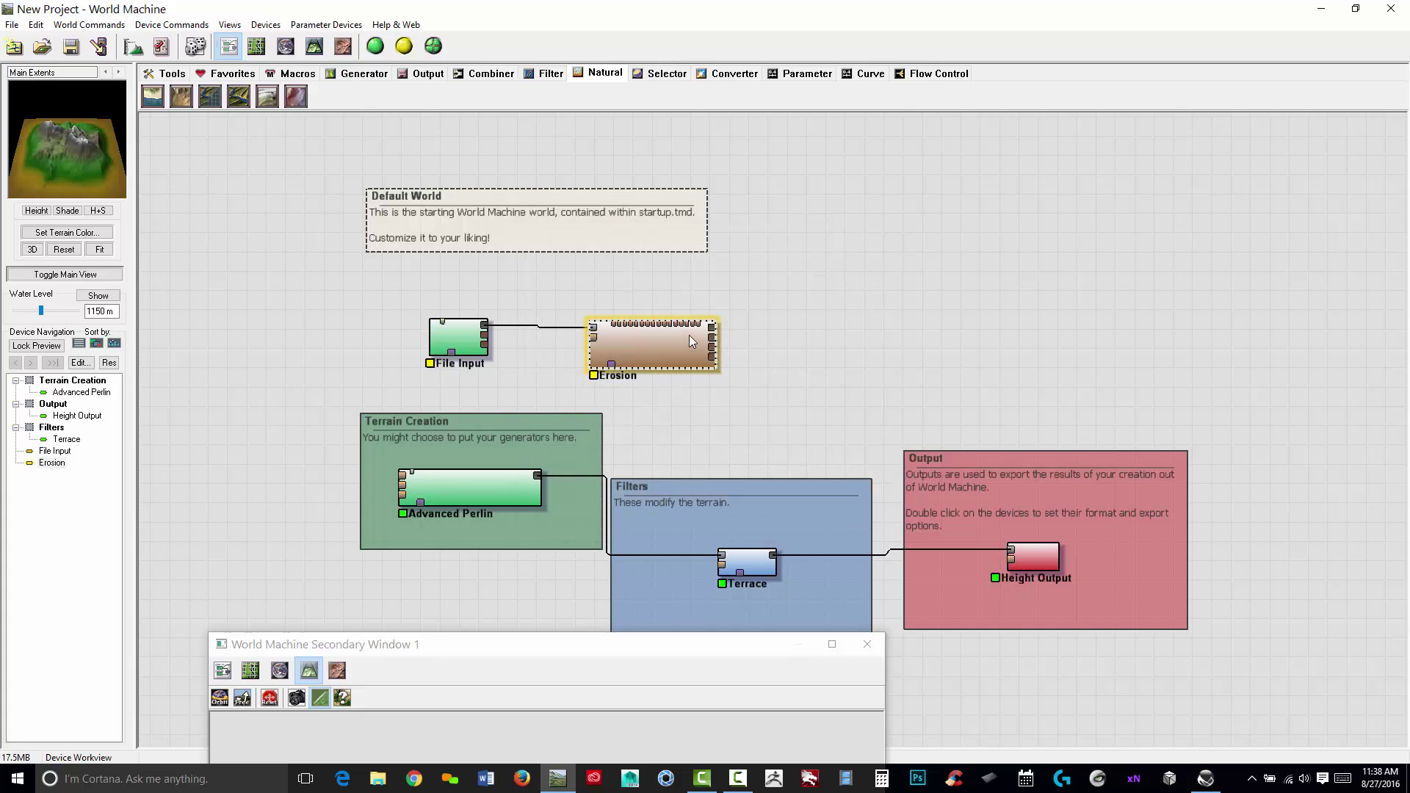
# Step: Build the world and compare the eroded mountain with the original File Input terrain in the secondary 3D window
pyautogui.click(404, 46)
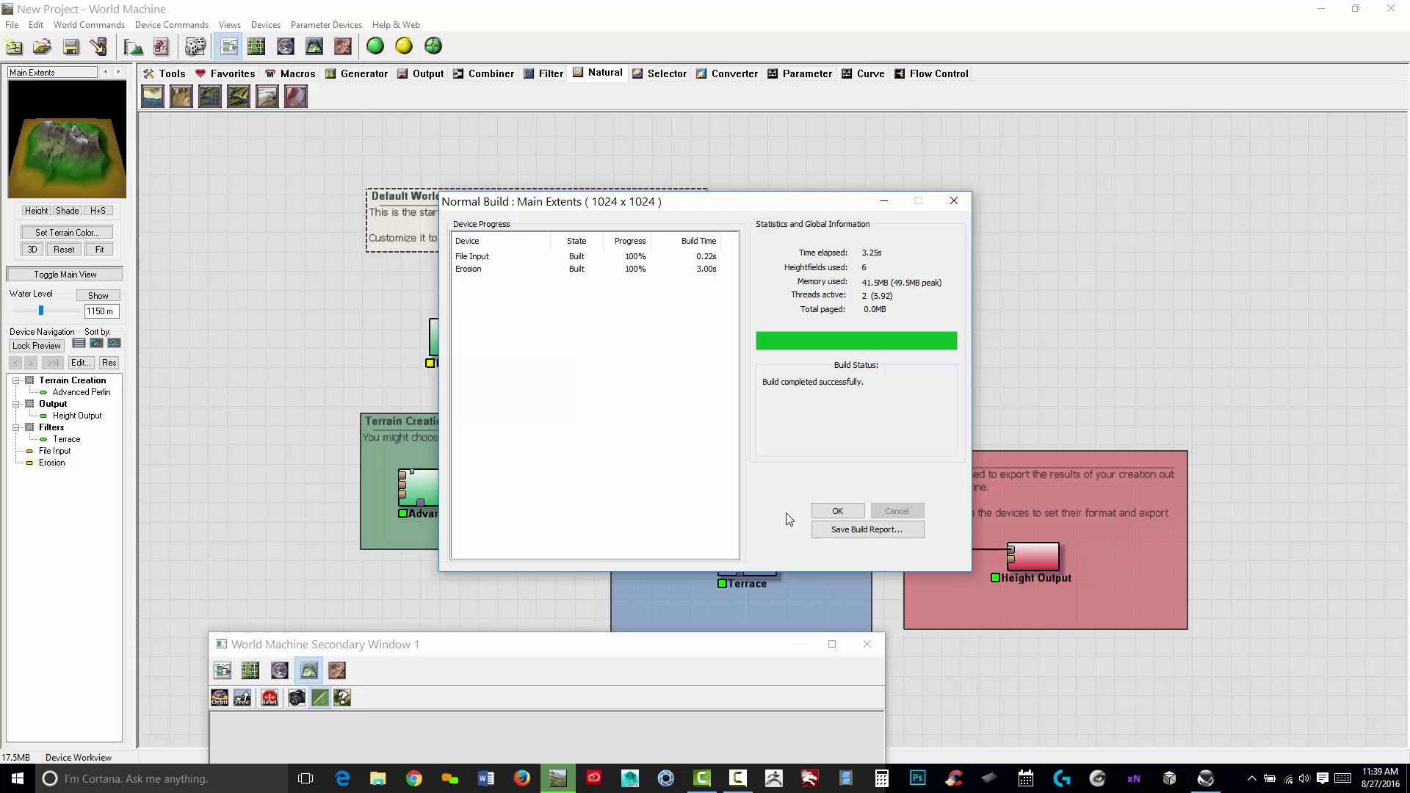
pyautogui.click(831, 512)
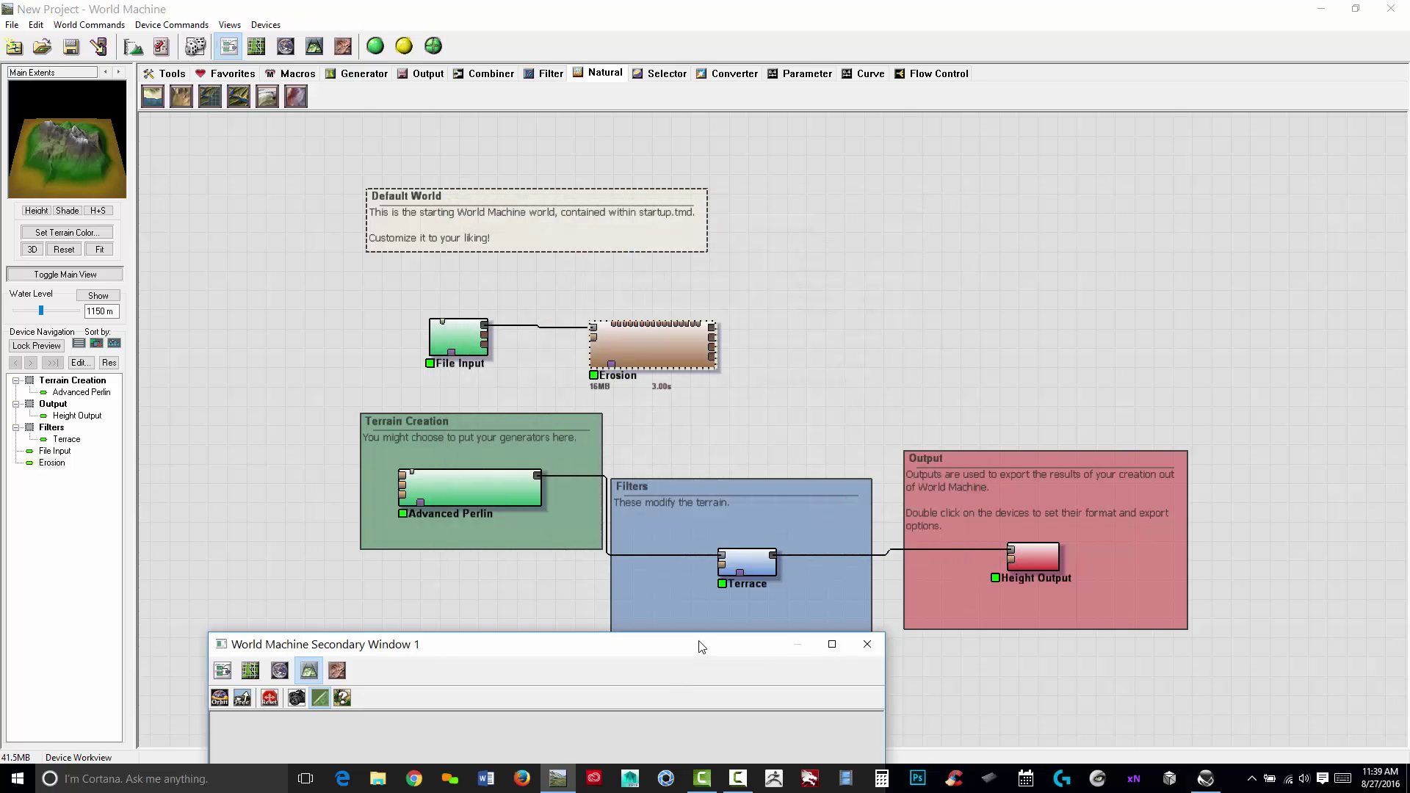
pyautogui.moveTo(702, 646); pyautogui.dragTo(945, 218)
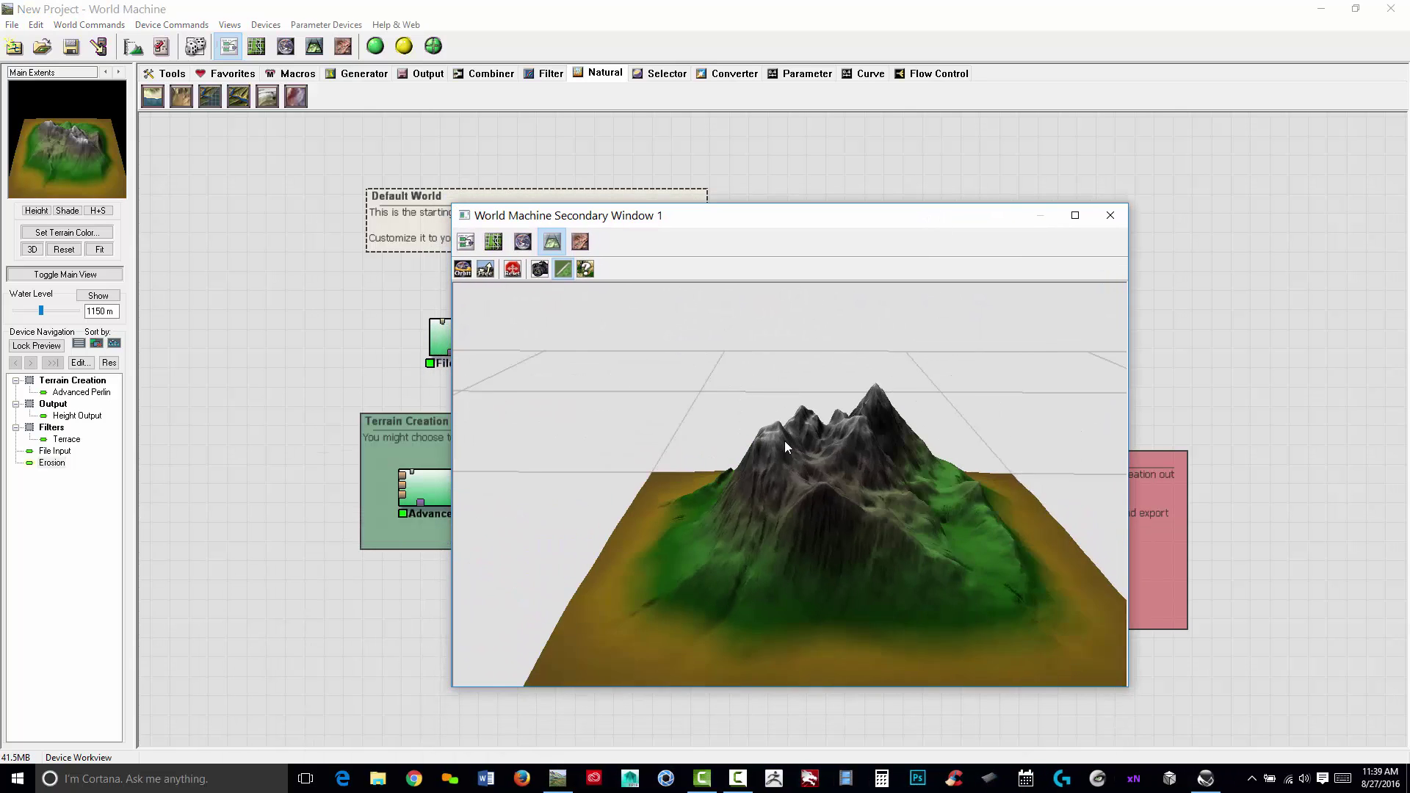
pyautogui.moveTo(784, 441); pyautogui.dragTo(1032, 421)
pyautogui.moveTo(746, 216); pyautogui.dragTo(951, 195)
pyautogui.click(452, 353)
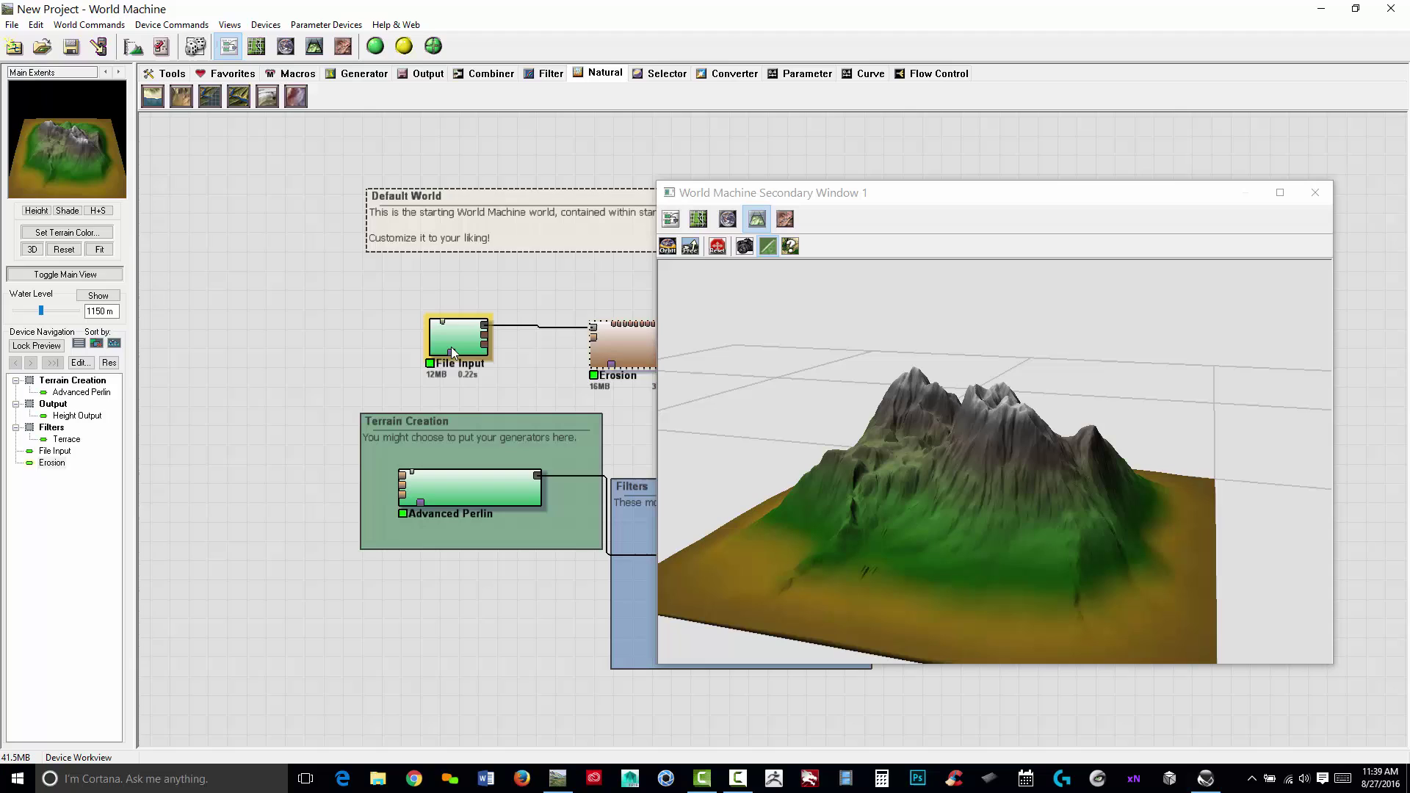
pyautogui.click(617, 363)
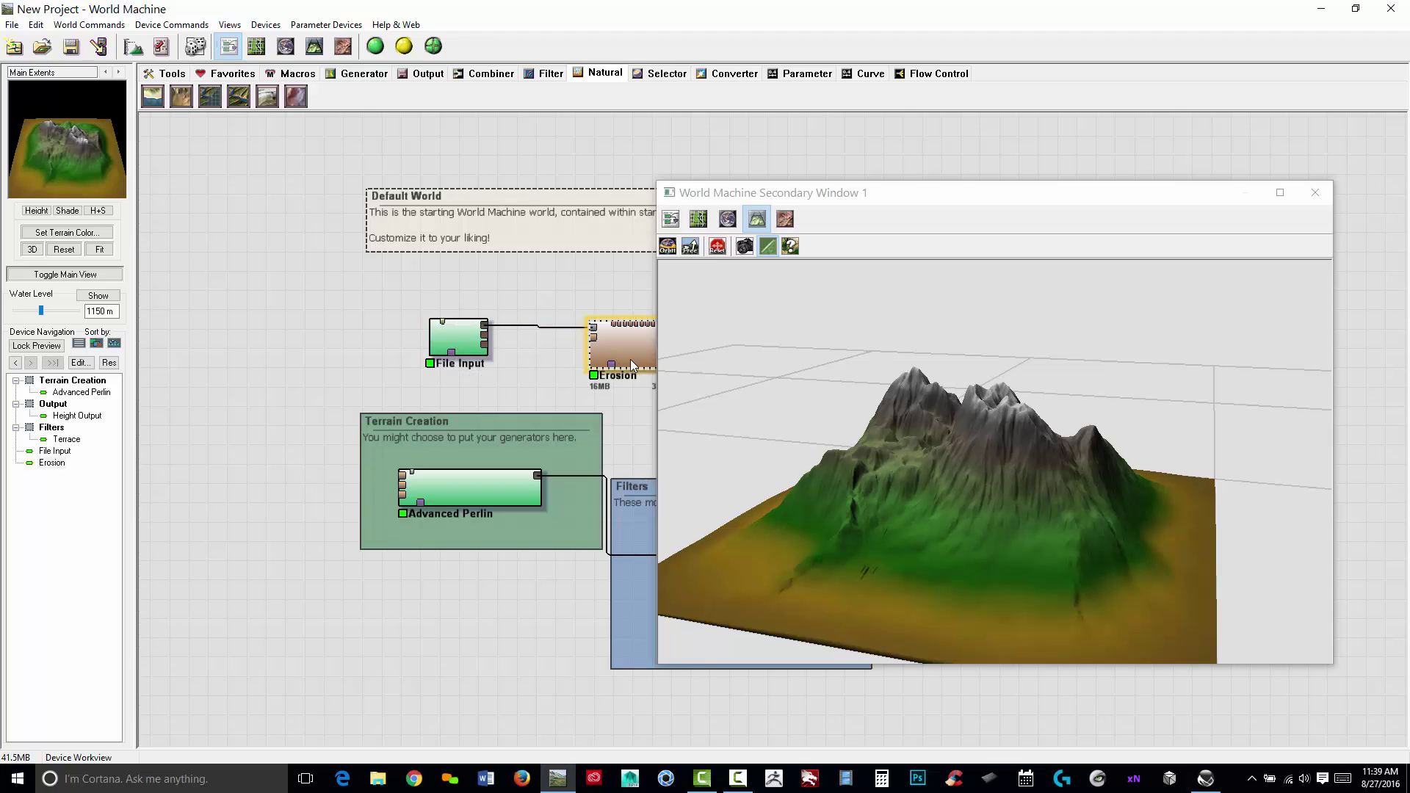
pyautogui.click(569, 332)
# Step: Check the project's build resolution against the resolution of Terrain2 in VUE's Terrain Editor, return to World Machine and accept the project settings
pyautogui.click(133, 48)
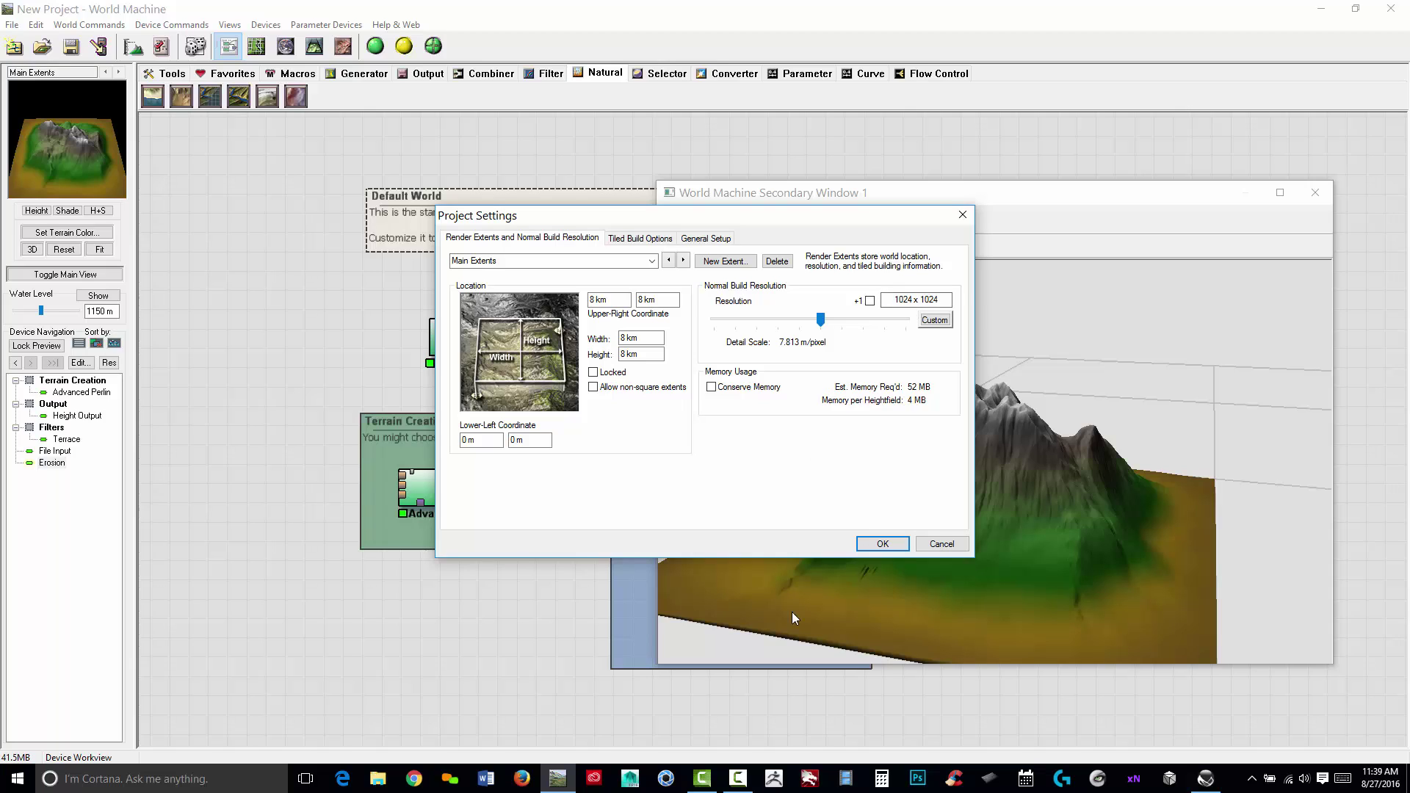
pyautogui.click(1206, 778)
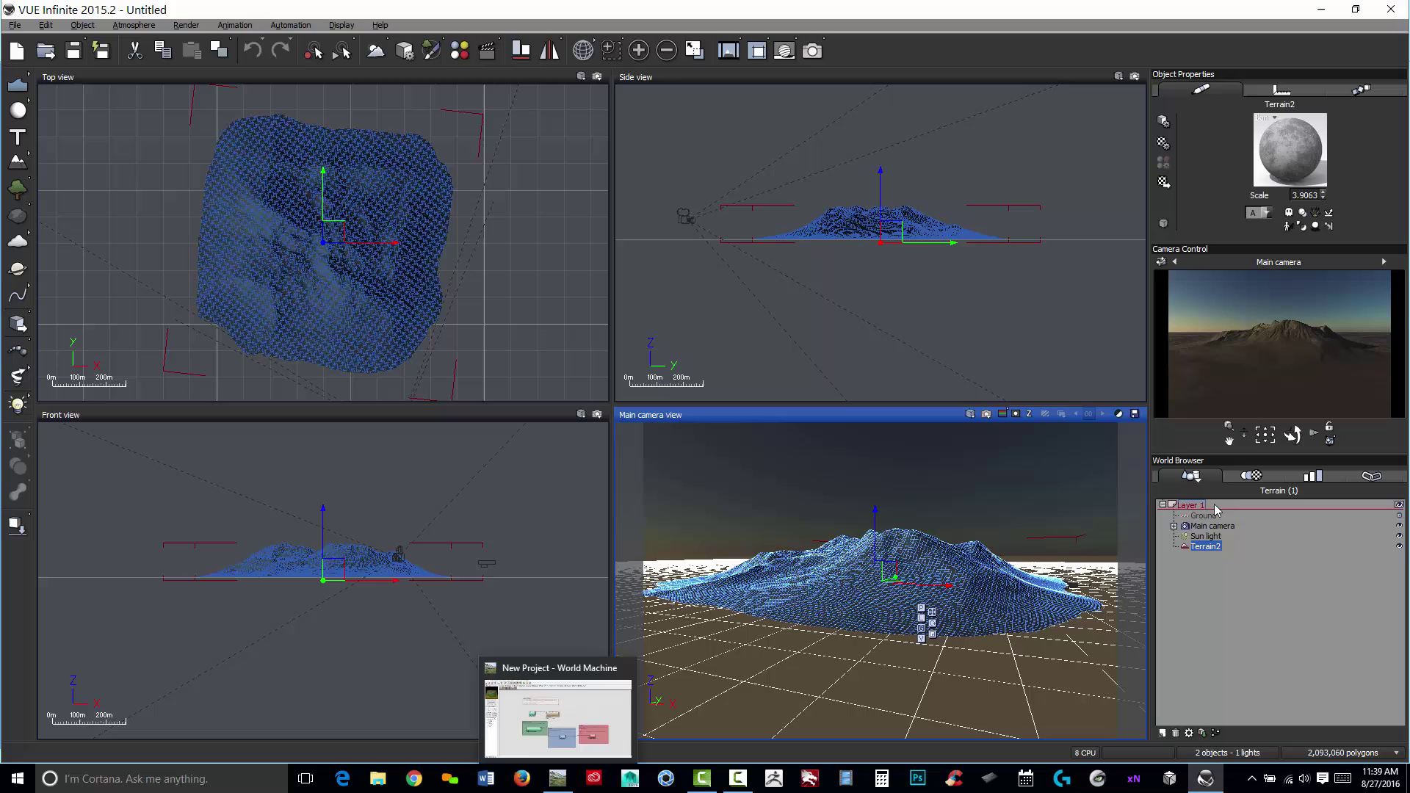
pyautogui.click(1191, 548)
pyautogui.doubleClick(1191, 548)
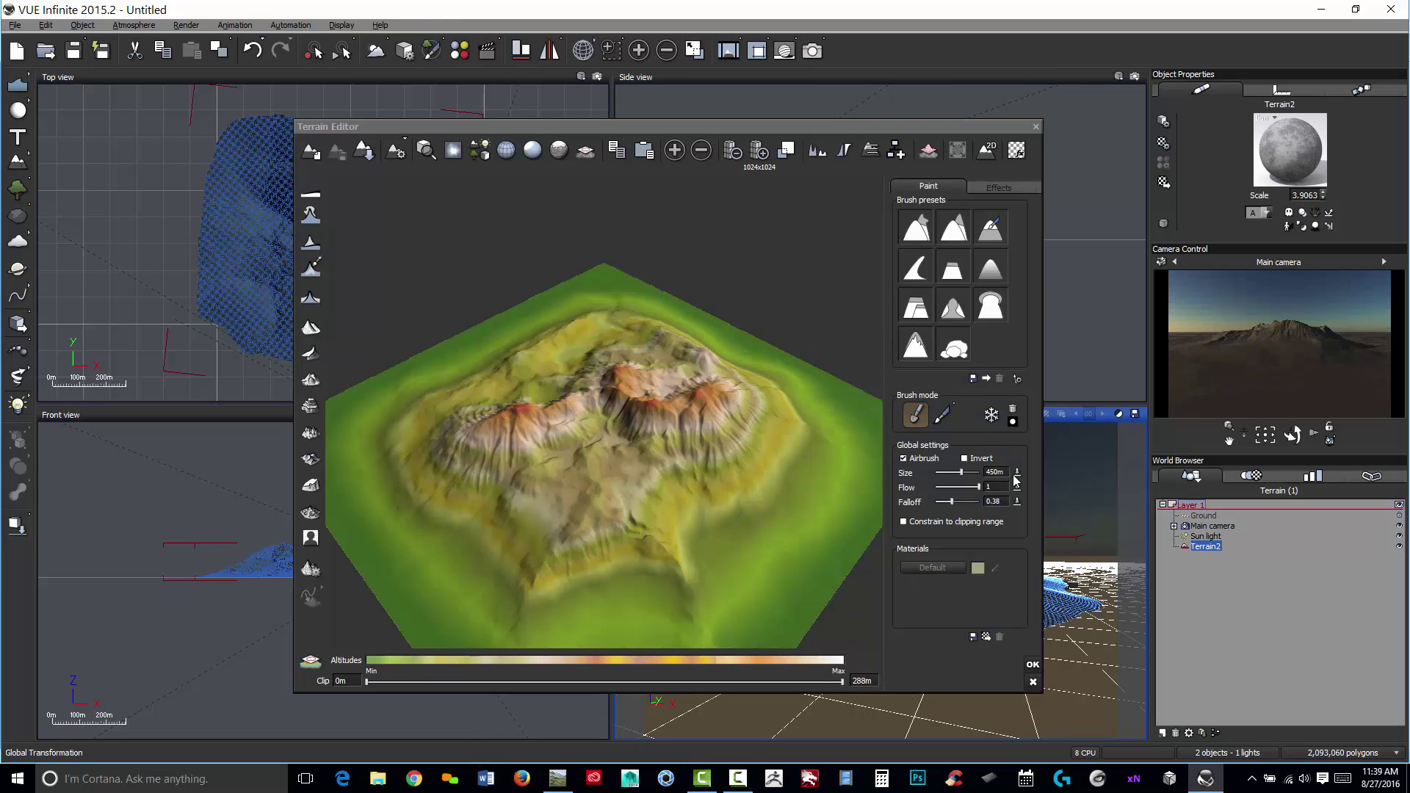
pyautogui.click(1032, 664)
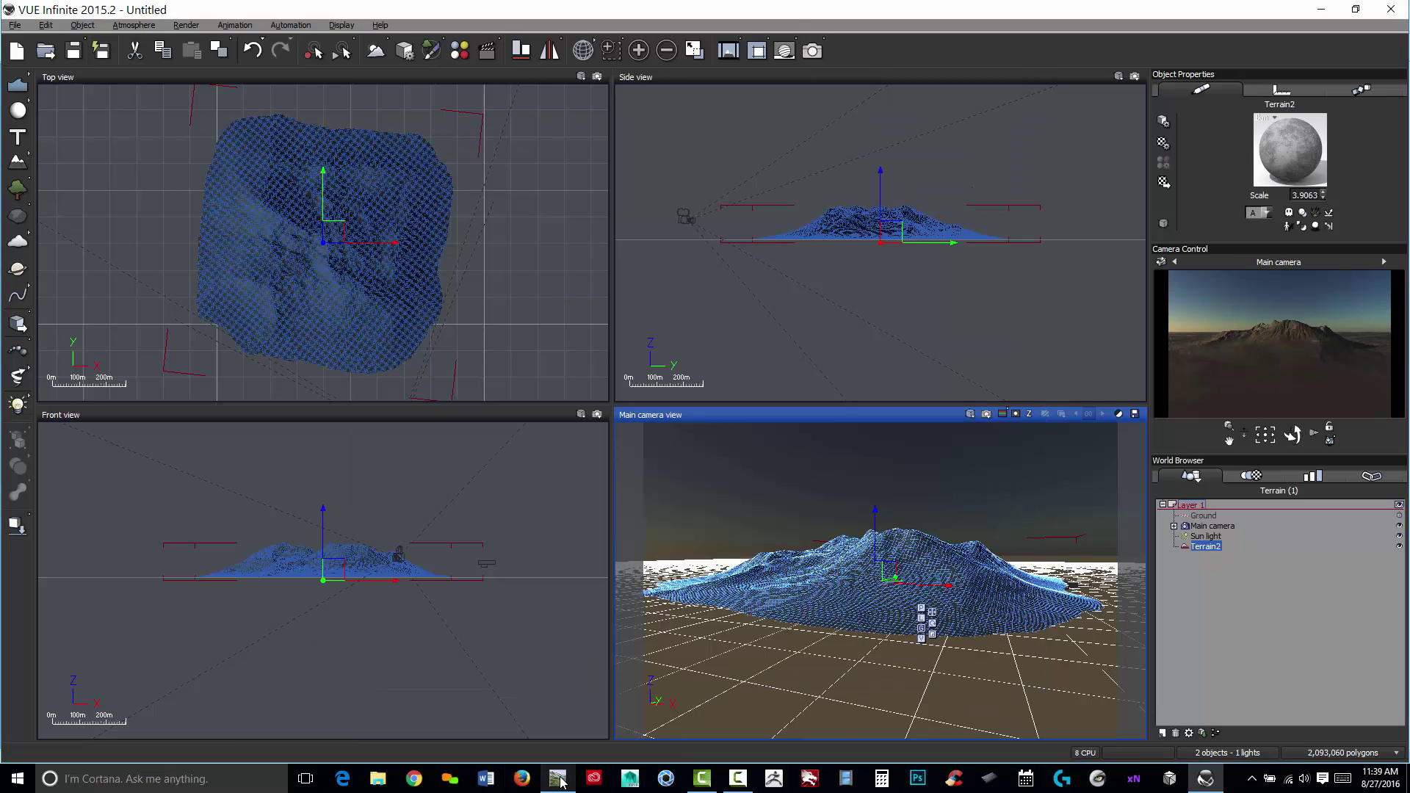
pyautogui.click(559, 779)
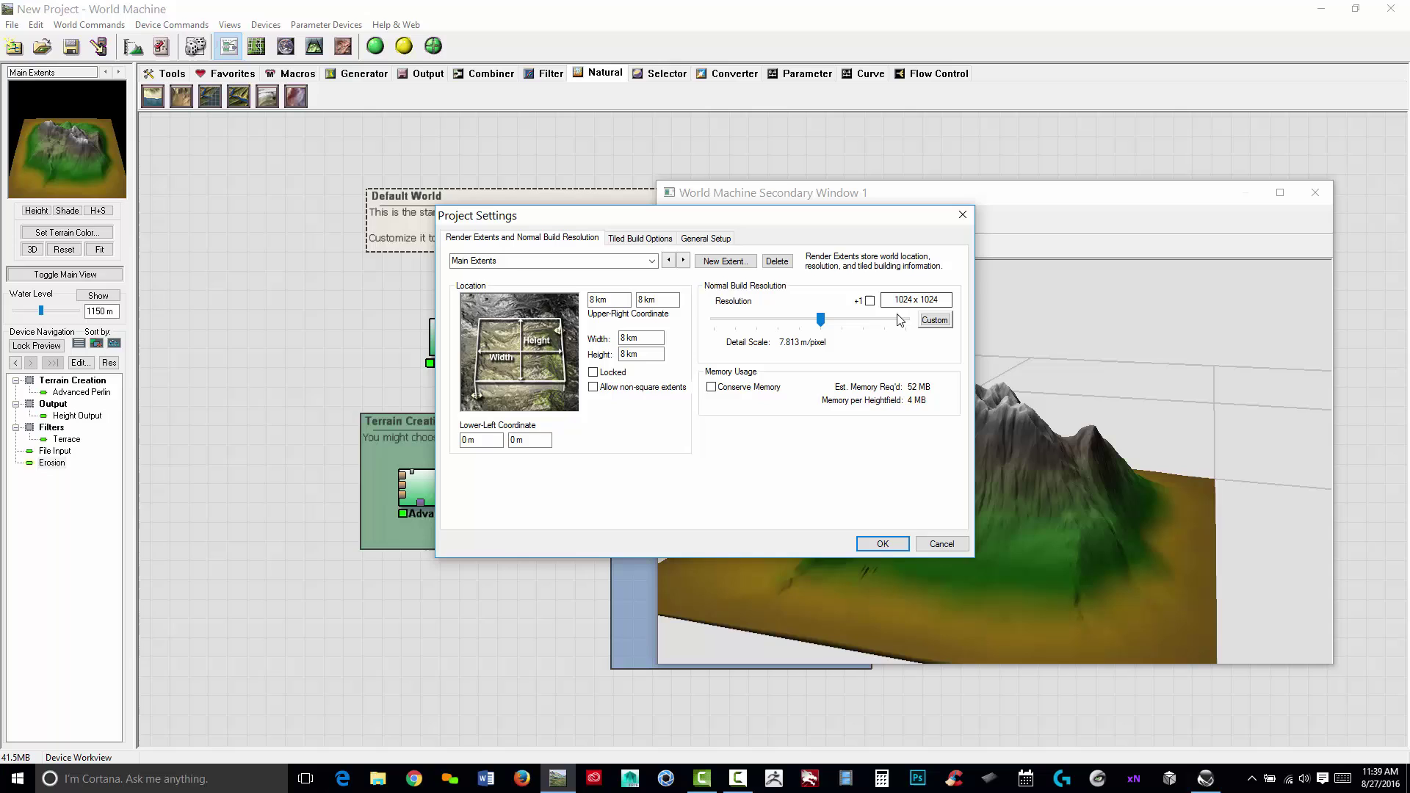
pyautogui.click(886, 545)
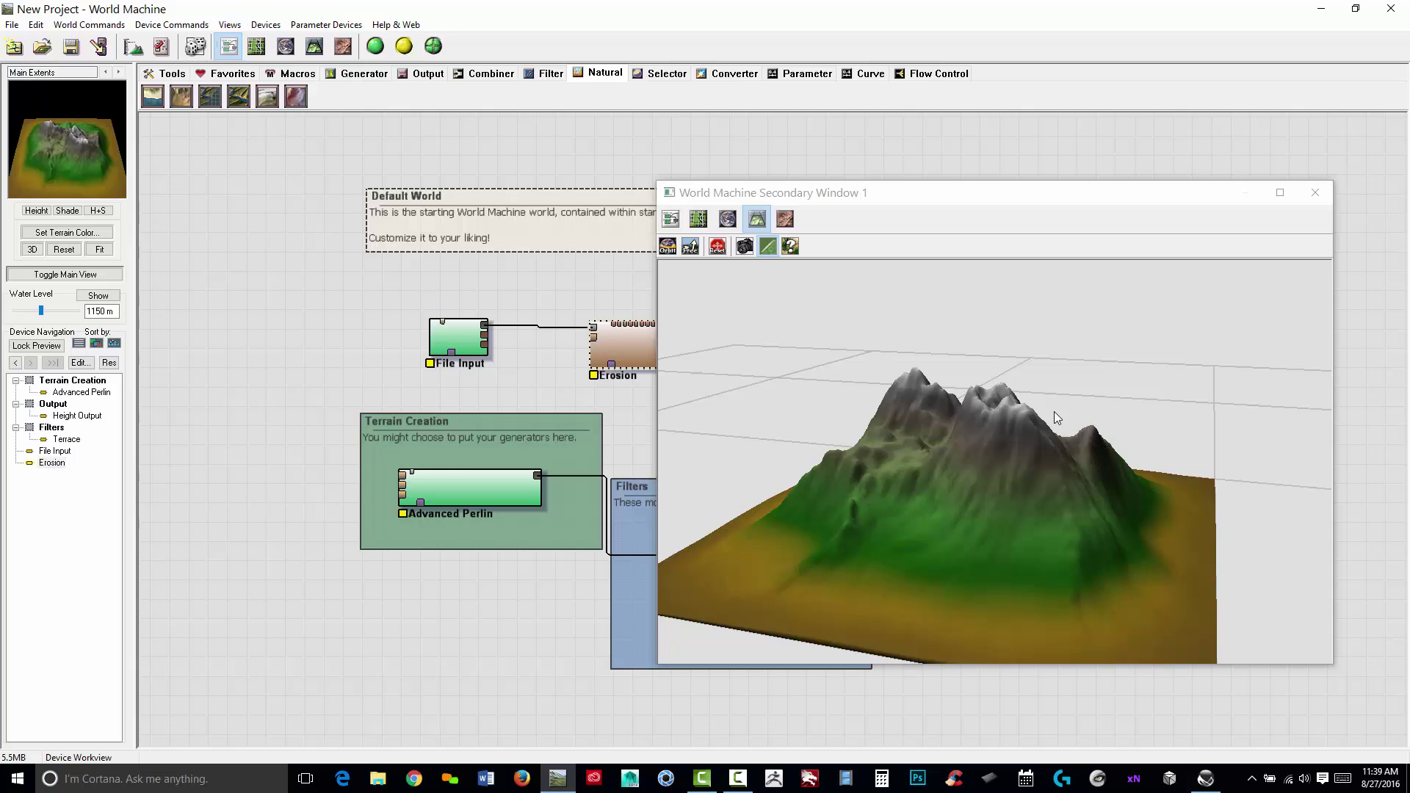
# Step: Enable Geological-time Enhancement in the Erosion device's settings
pyautogui.moveTo(1034, 196); pyautogui.dragTo(661, 506)
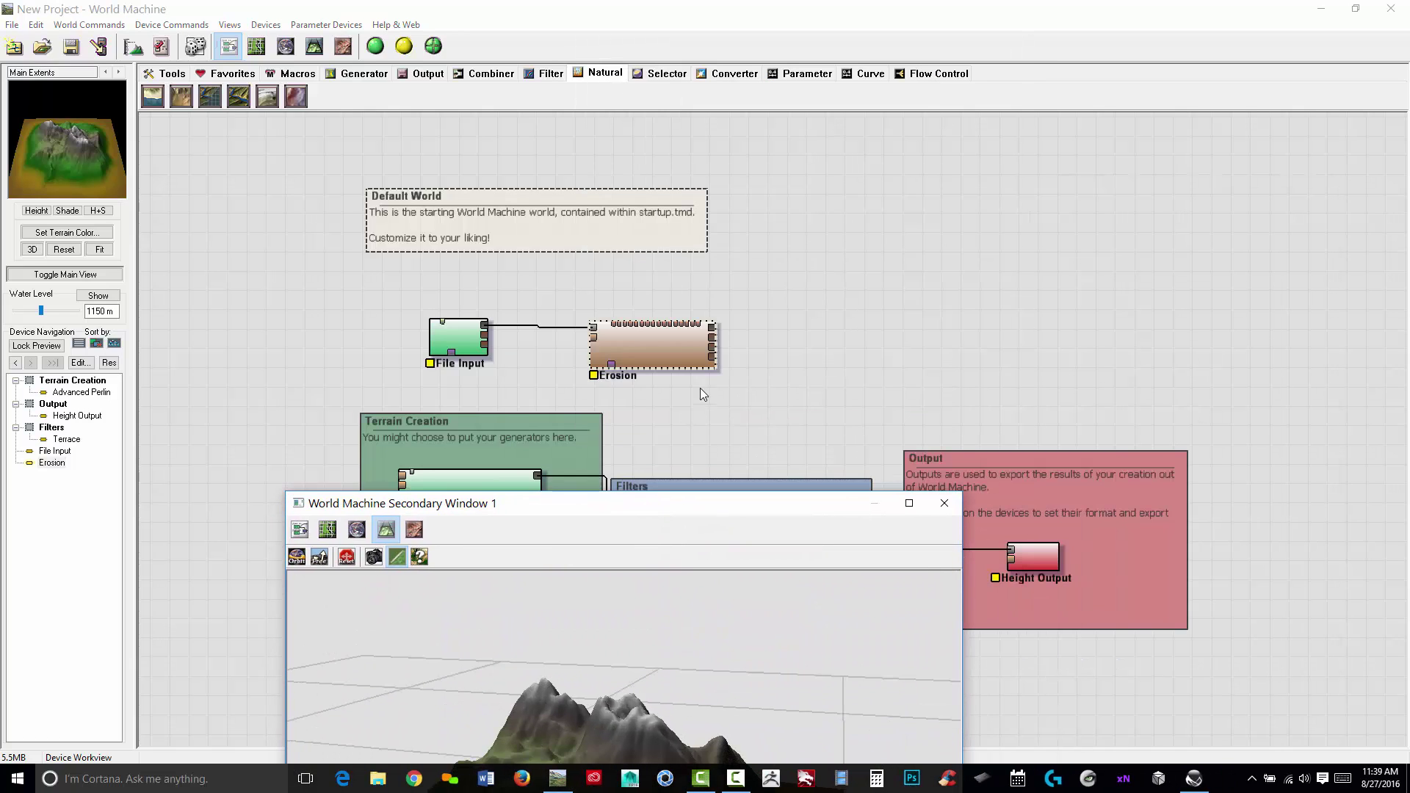
pyautogui.doubleClick(674, 350)
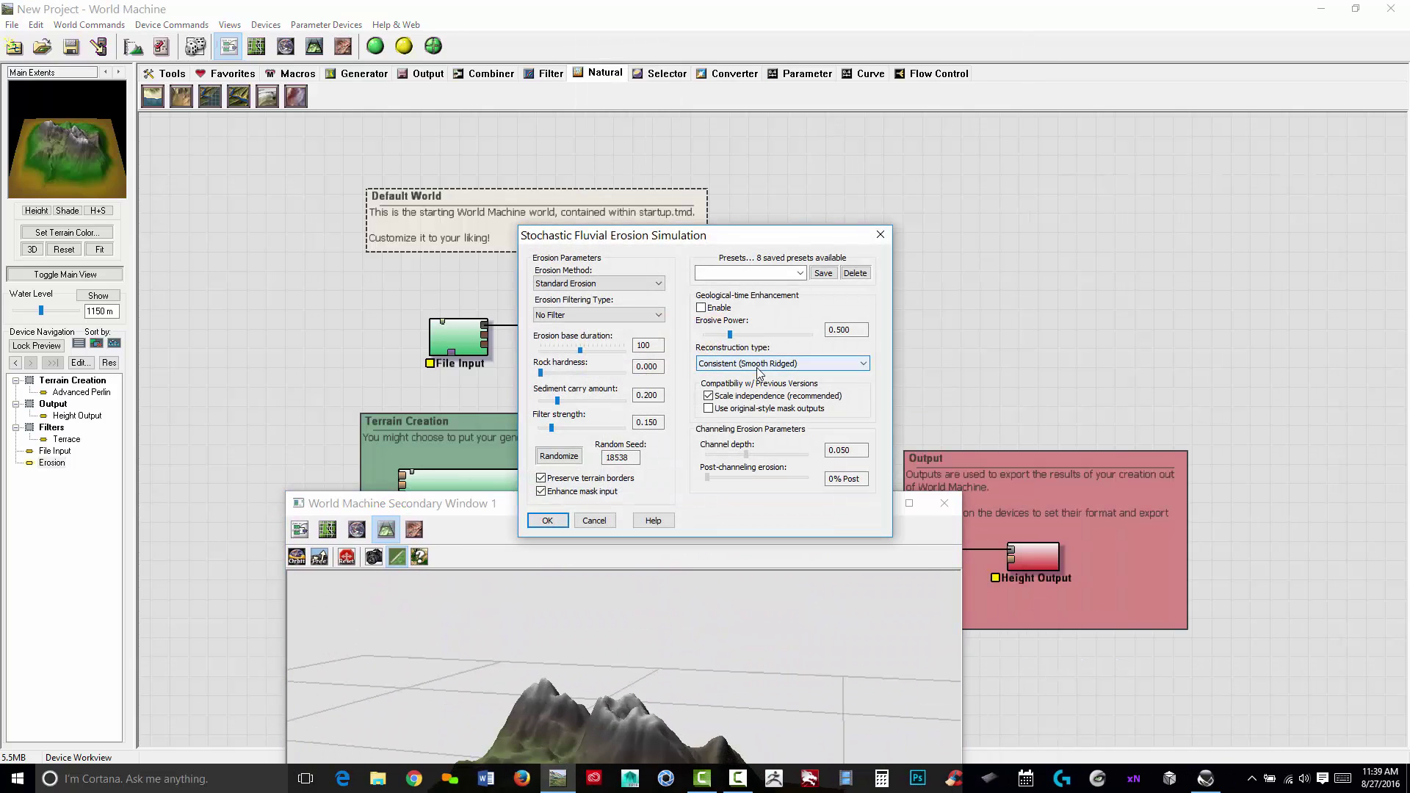
pyautogui.click(700, 307)
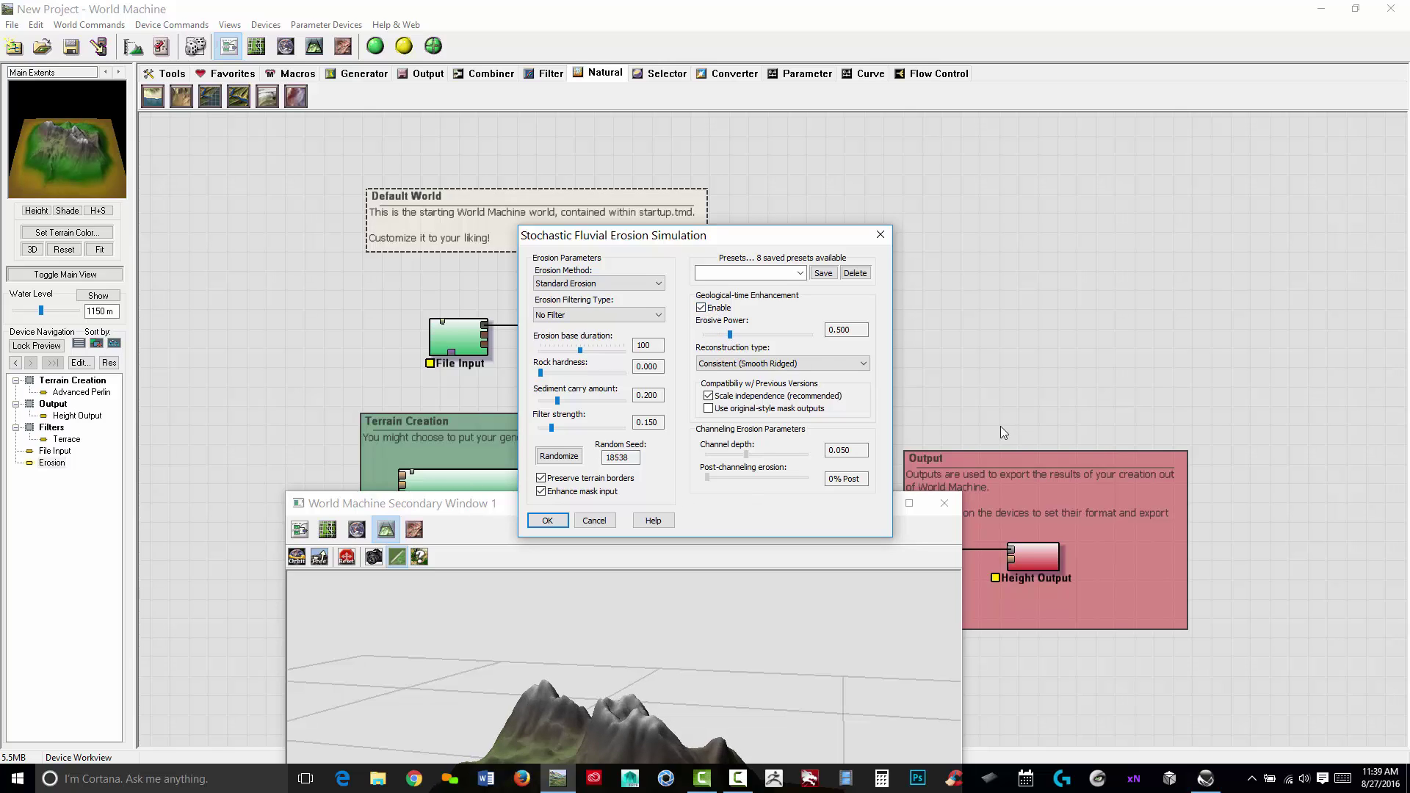
pyautogui.moveTo(780, 236); pyautogui.dragTo(263, 12)
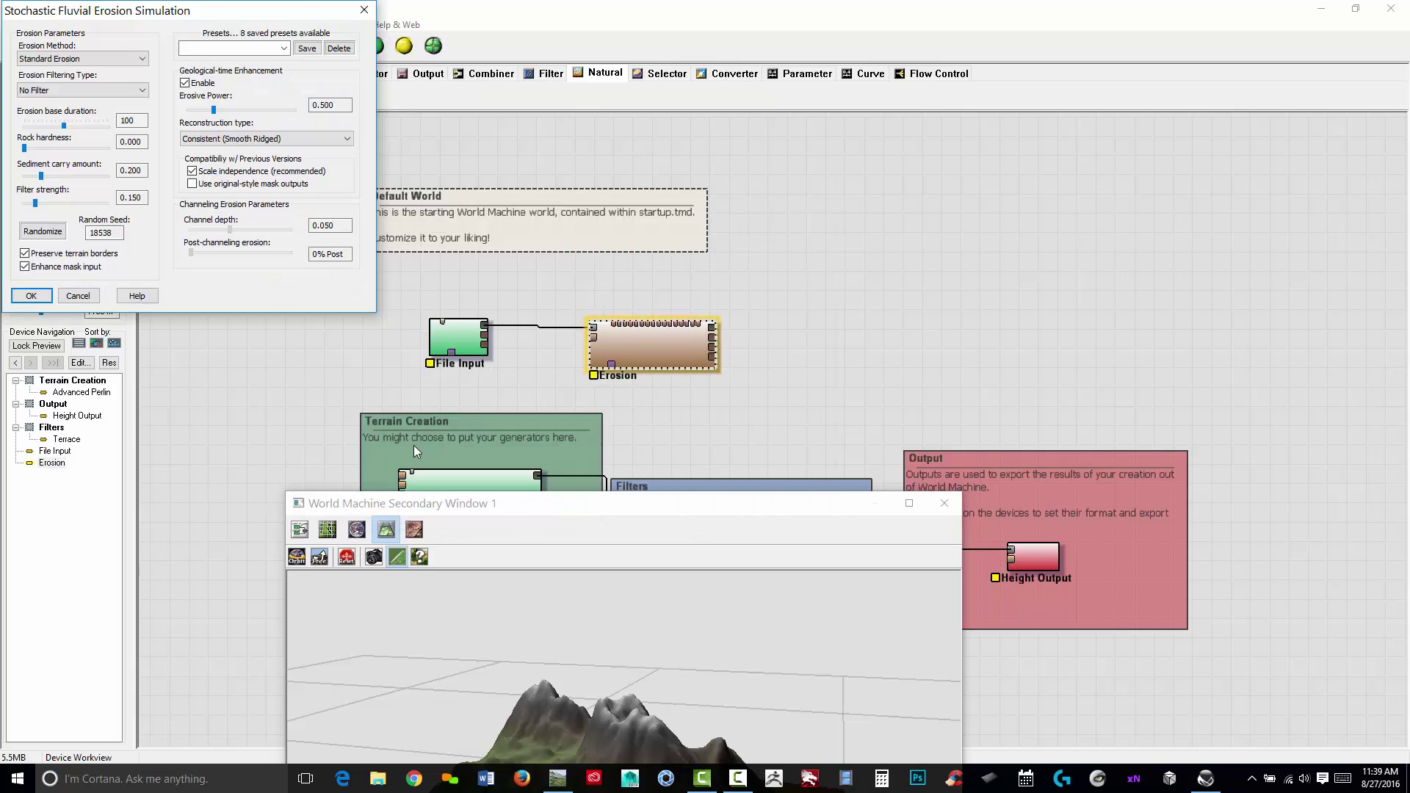
pyautogui.click(31, 296)
# Step: Raise the Erosion device's base duration, rock hardness and sediment carry amount, keeping the 3D preview in sight
pyautogui.moveTo(657, 505); pyautogui.dragTo(1101, 259)
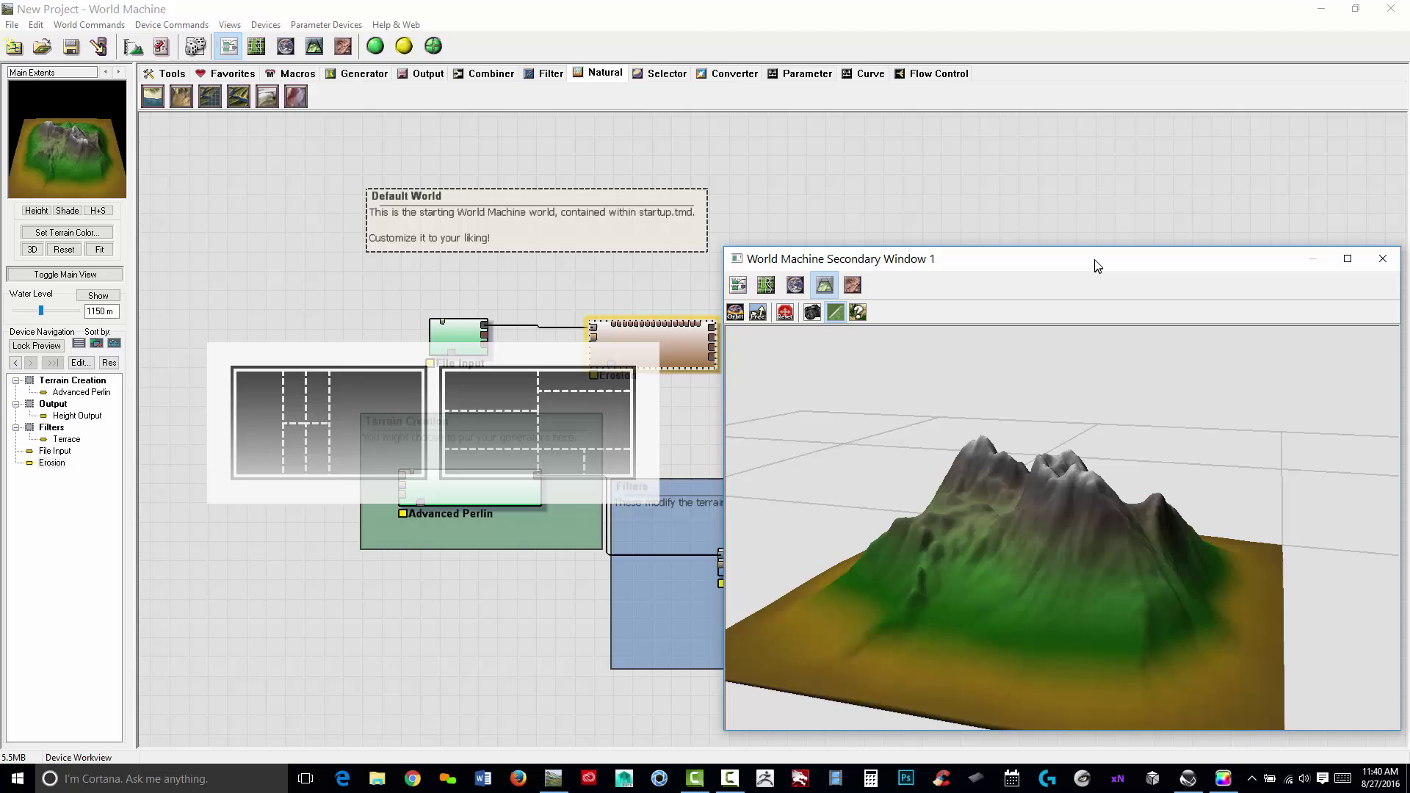
pyautogui.doubleClick(682, 351)
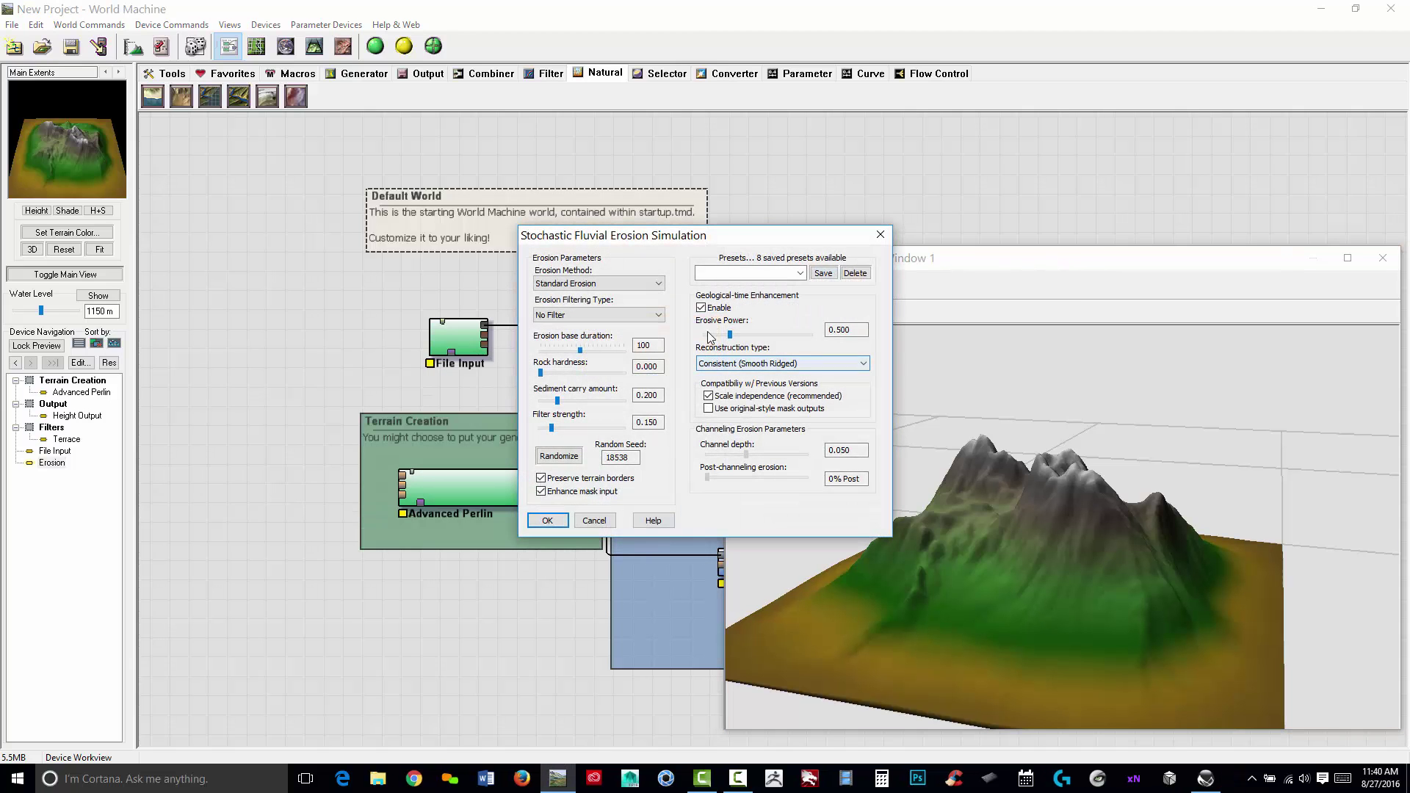
pyautogui.moveTo(741, 235); pyautogui.dragTo(564, 395)
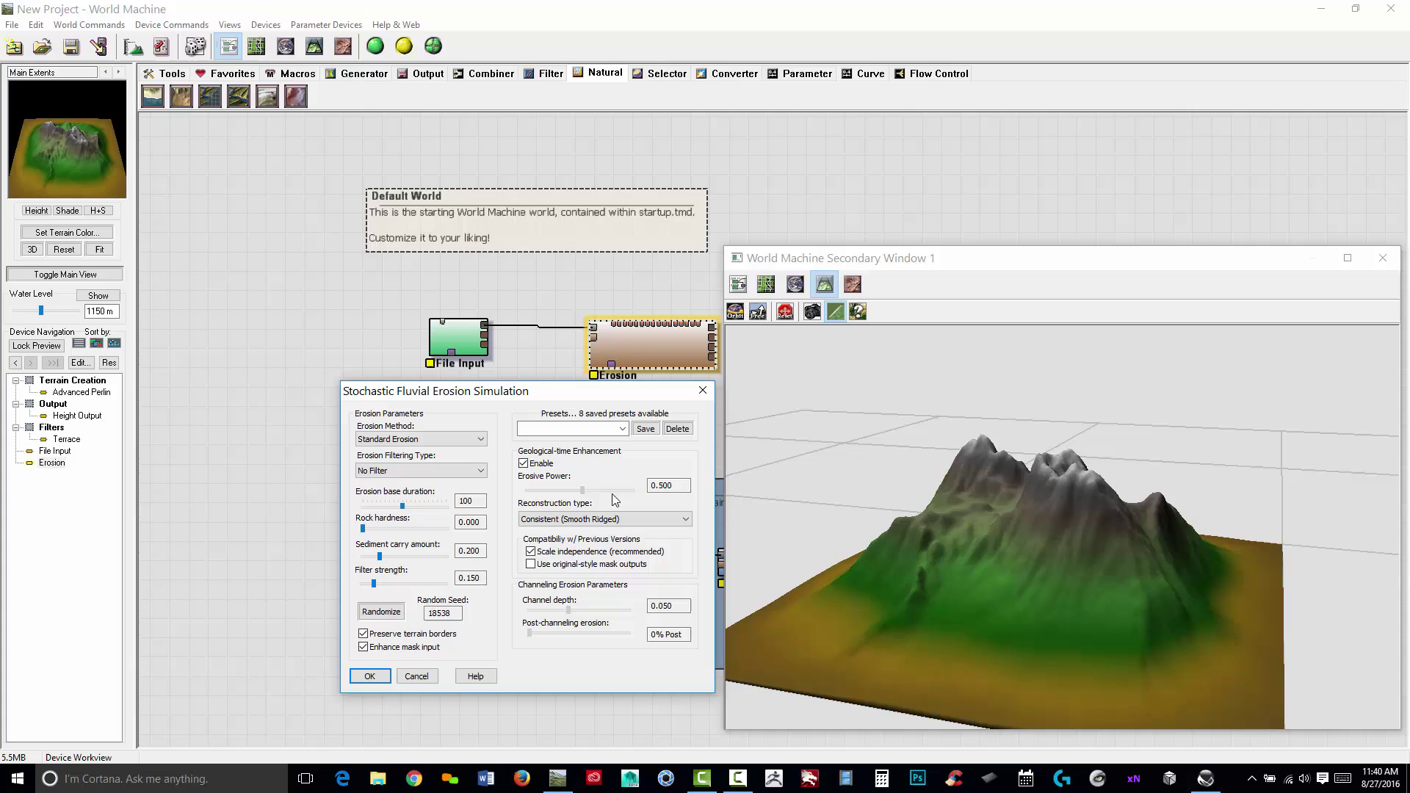
pyautogui.click(559, 491)
pyautogui.click(566, 492)
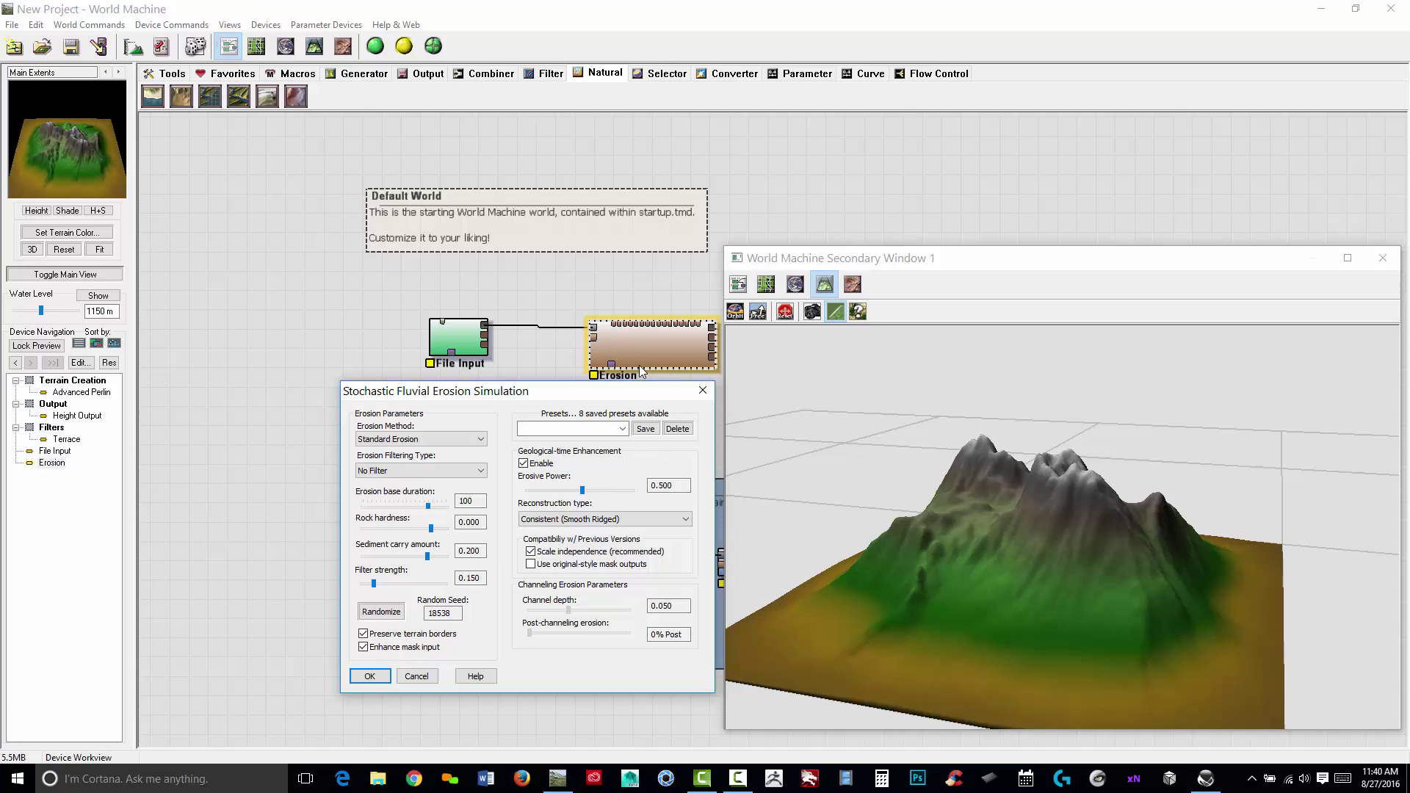
pyautogui.press('Return')
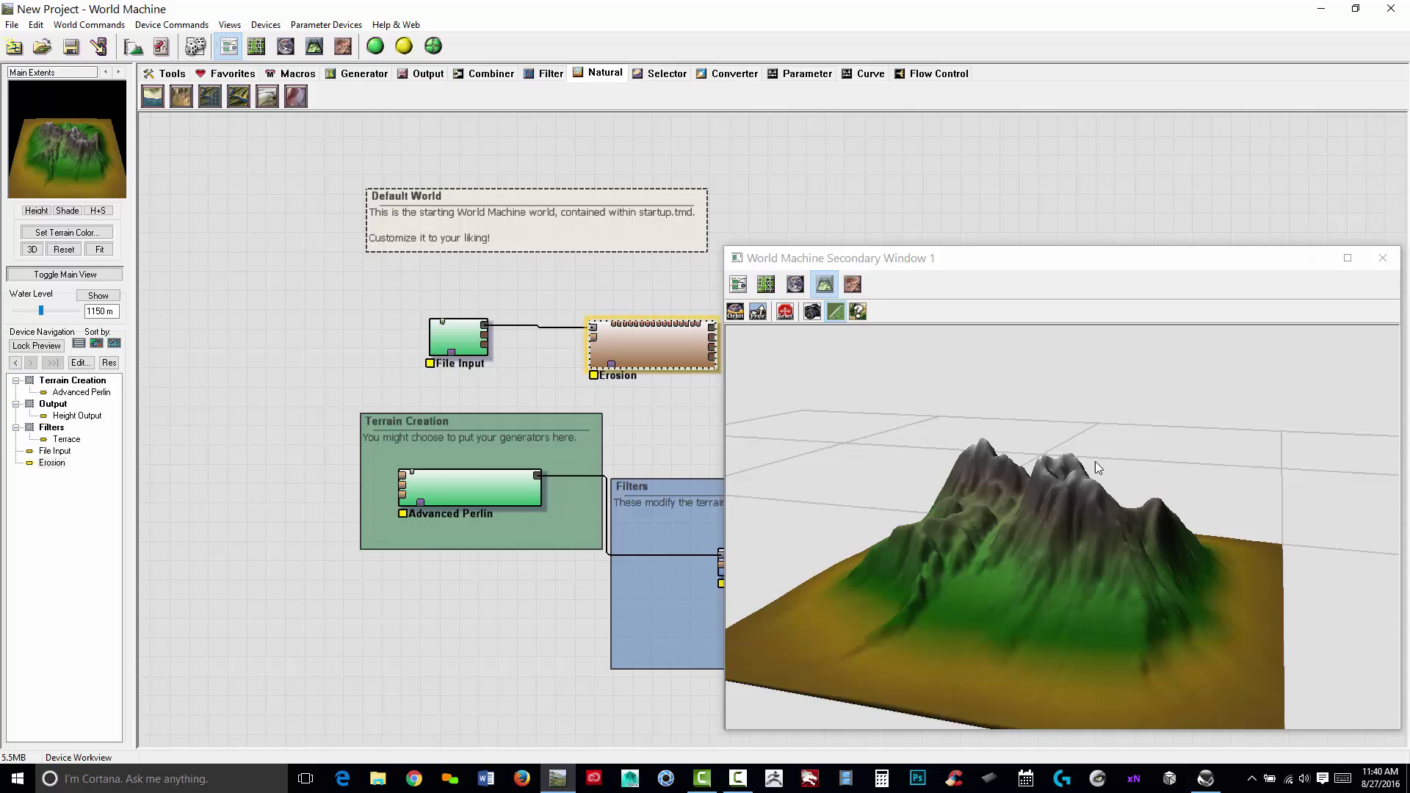
# Step: Rebuild the world and compare the stronger erosion with the File Input terrain in the 3D window
pyautogui.click(404, 45)
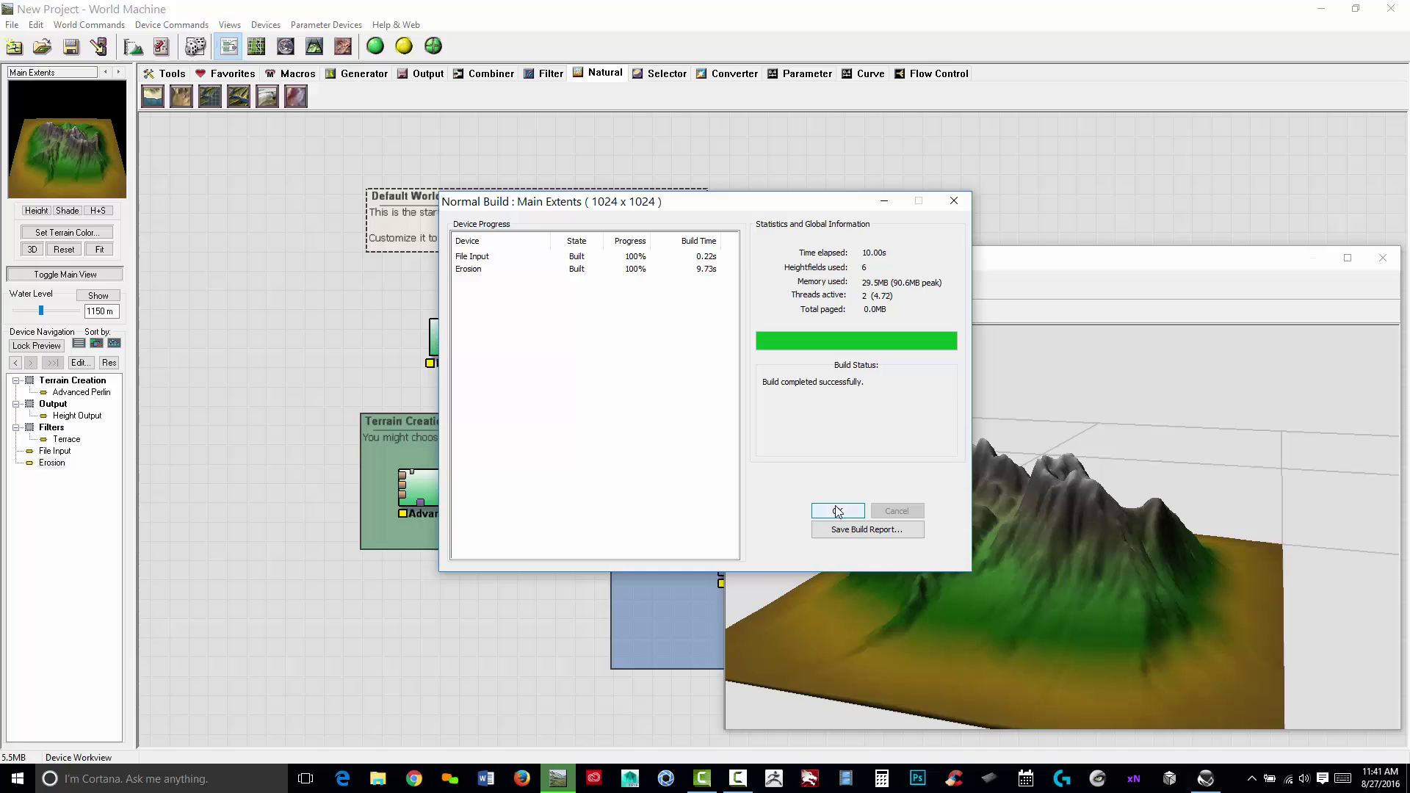
pyautogui.click(837, 510)
pyautogui.moveTo(1121, 571); pyautogui.dragTo(963, 636)
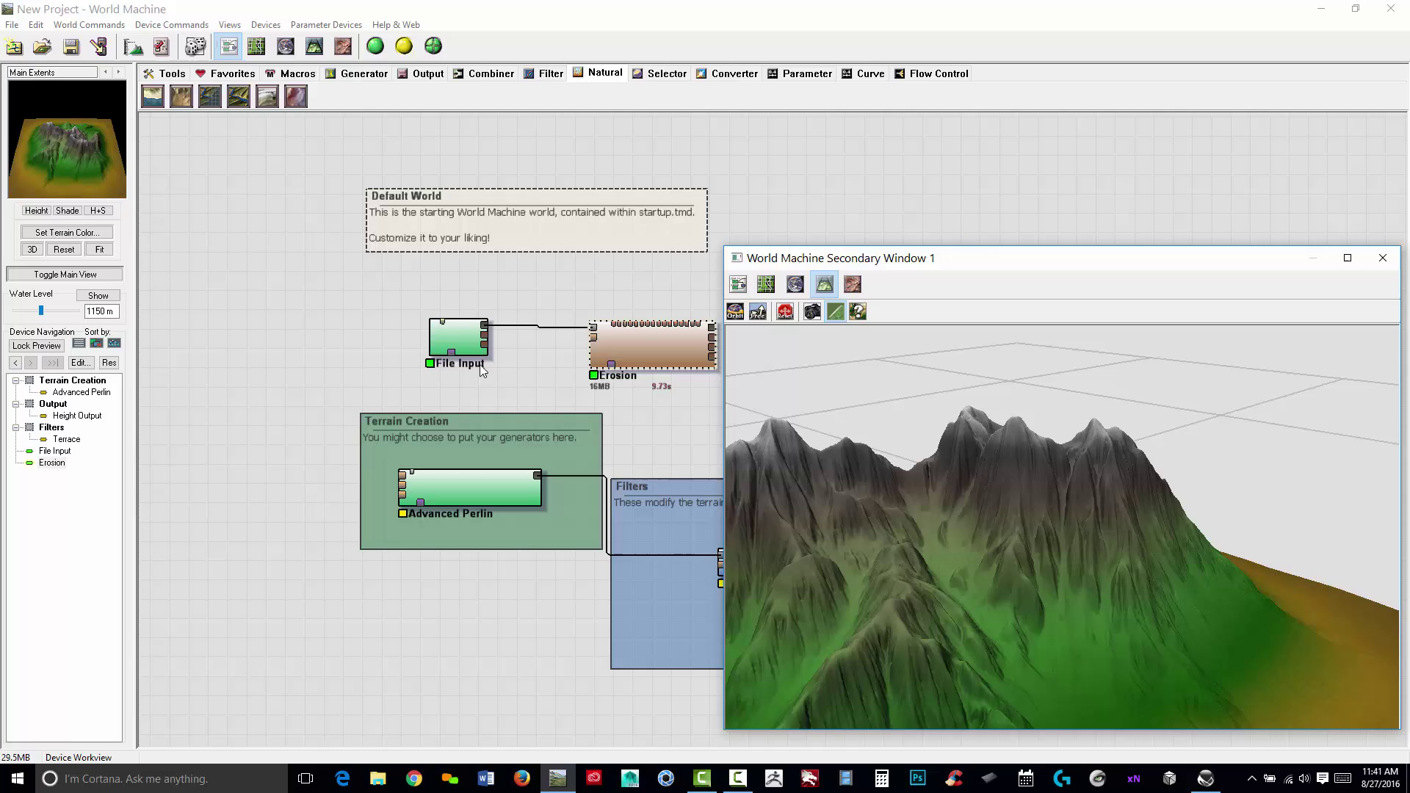
pyautogui.click(456, 328)
pyautogui.click(615, 334)
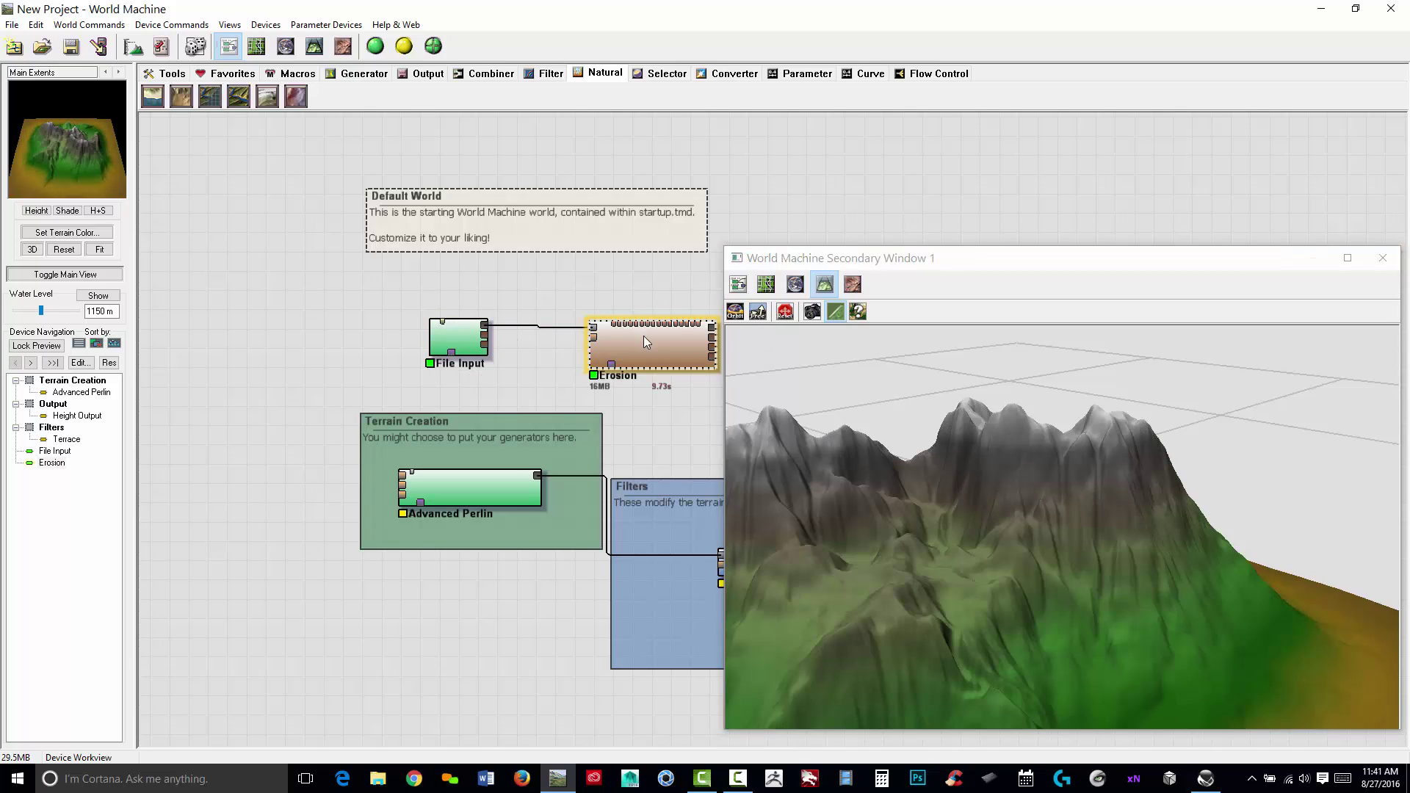
# Step: Place a Height Output device beside the Erosion device and feed it from Erosion's primary heightfield output
pyautogui.moveTo(960, 253); pyautogui.dragTo(593, 580)
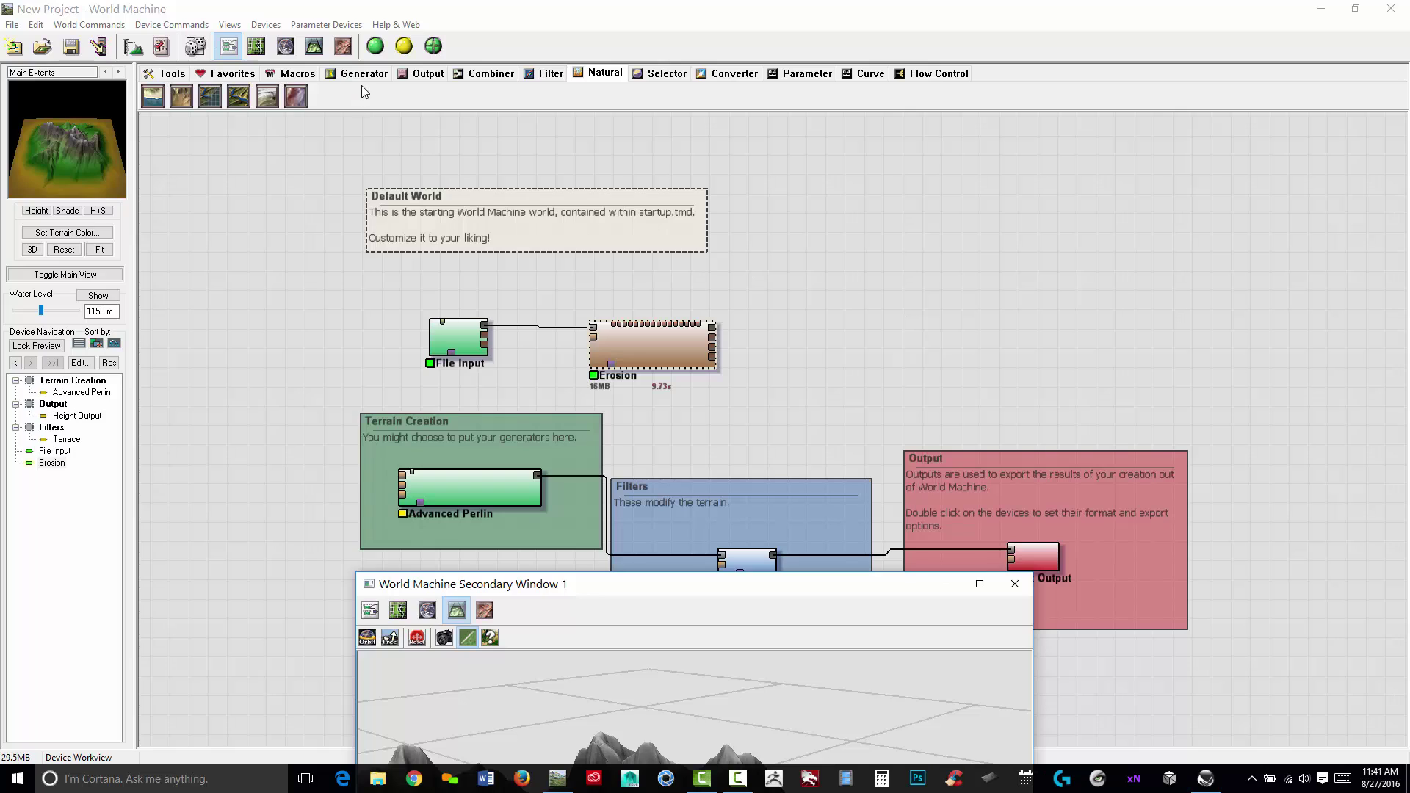
pyautogui.click(419, 76)
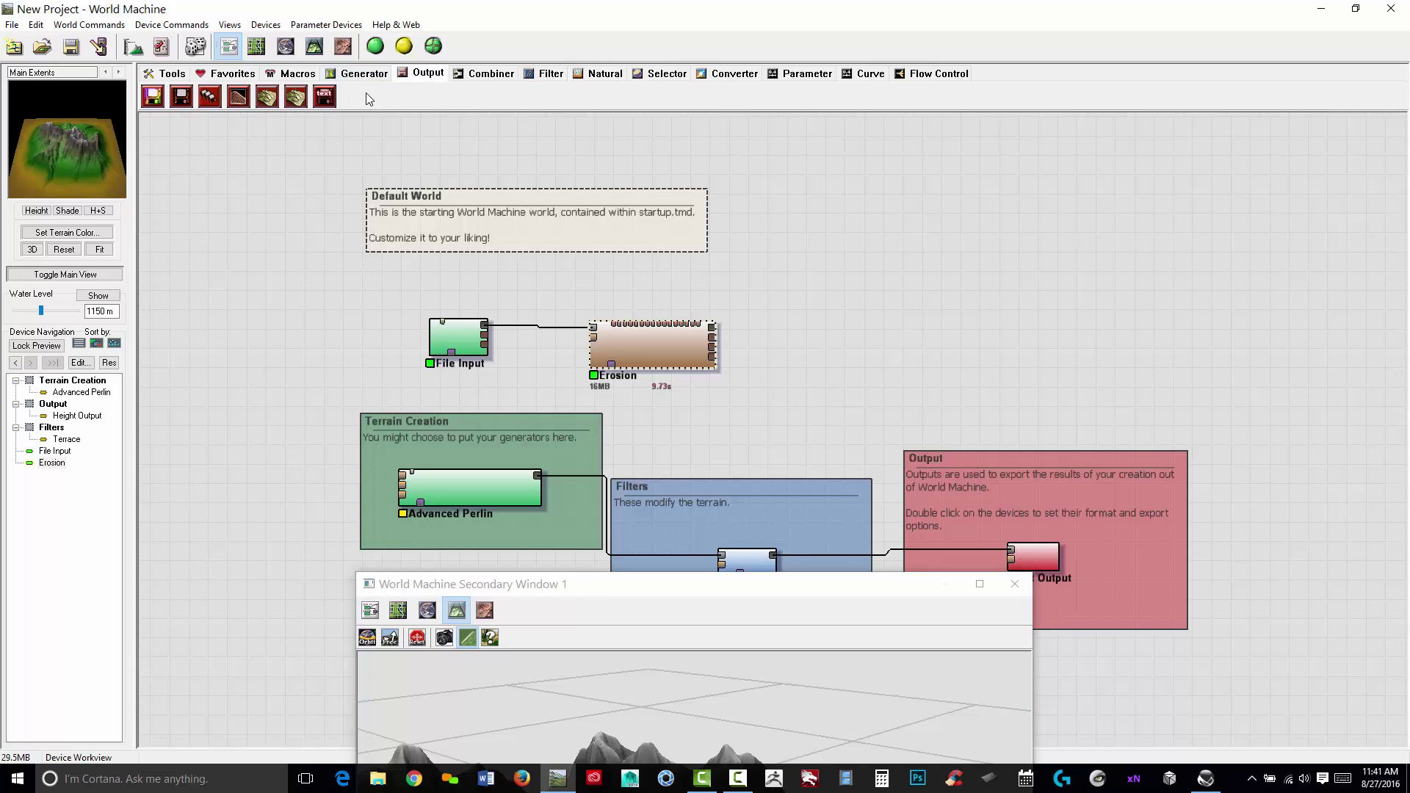
pyautogui.click(182, 96)
pyautogui.click(835, 341)
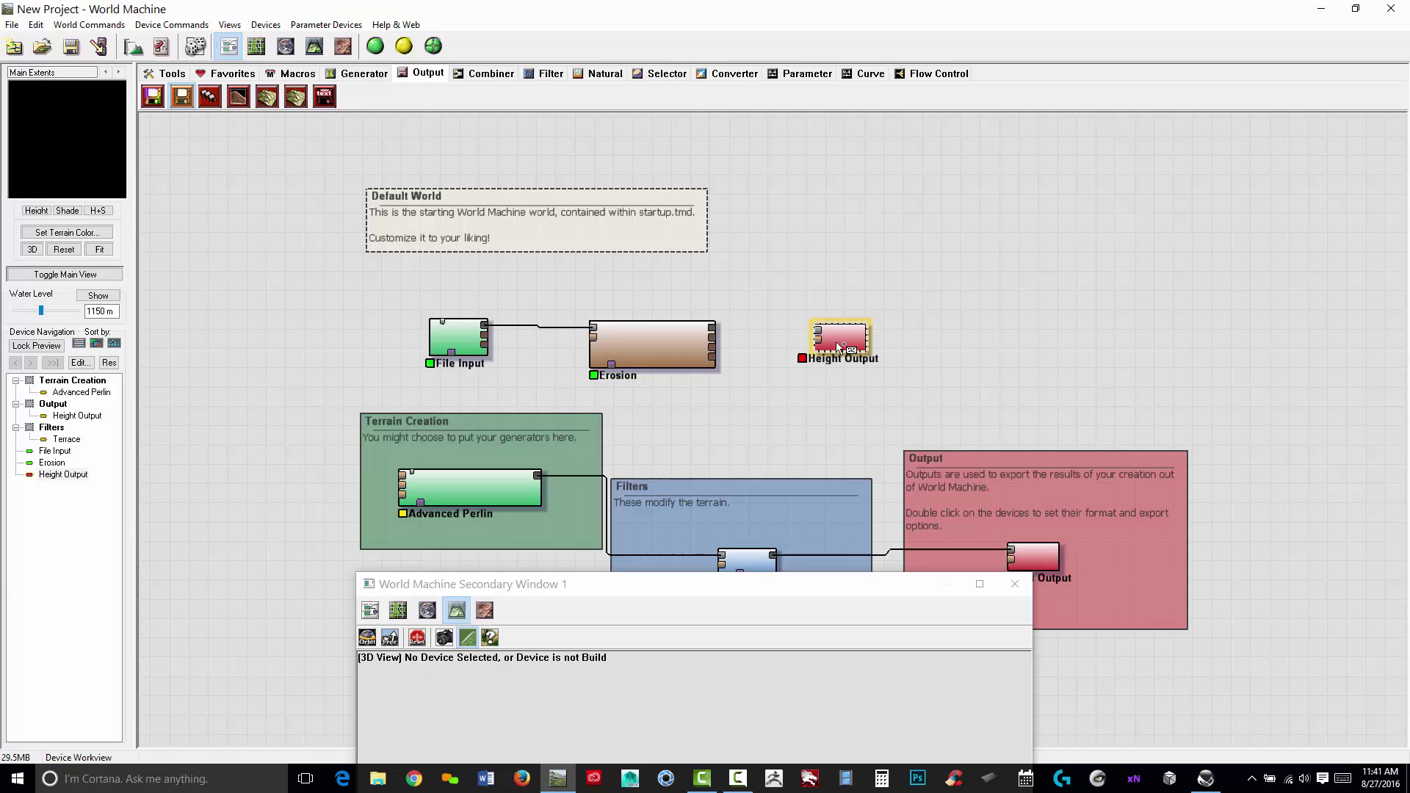
pyautogui.click(713, 332)
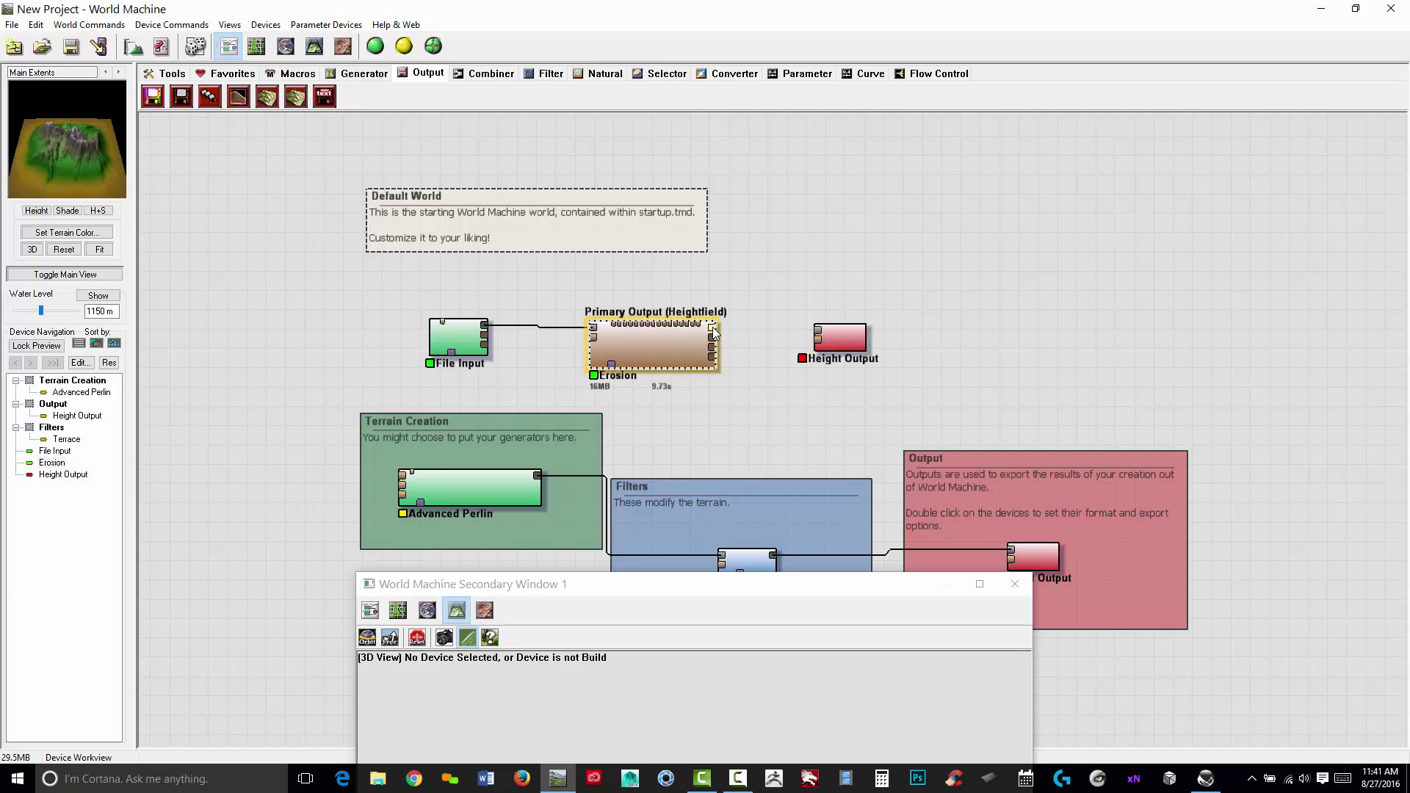
pyautogui.moveTo(712, 327); pyautogui.dragTo(819, 332)
# Step: Look over the new Height Output's file format options, leave them unchanged, and build the world
pyautogui.doubleClick(846, 337)
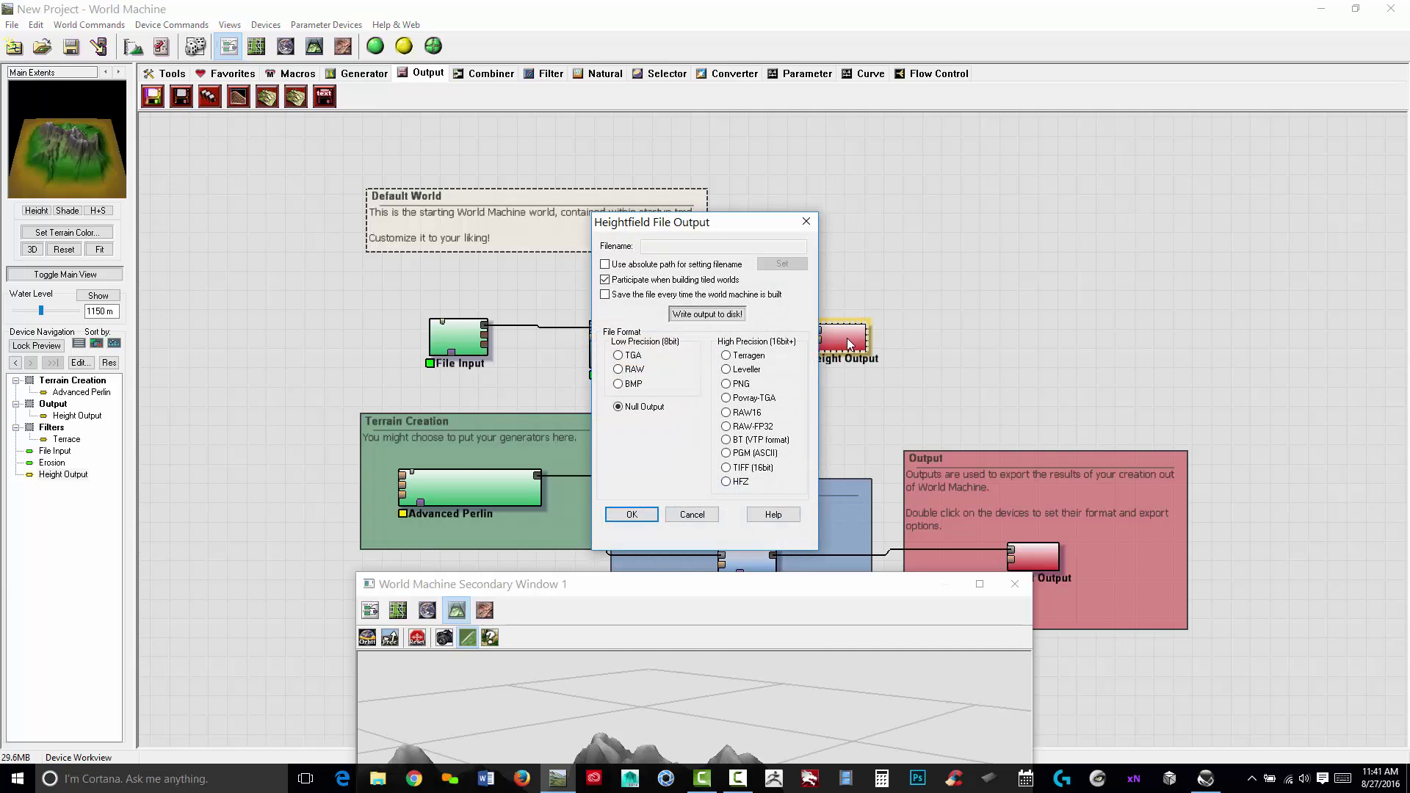
pyautogui.click(695, 515)
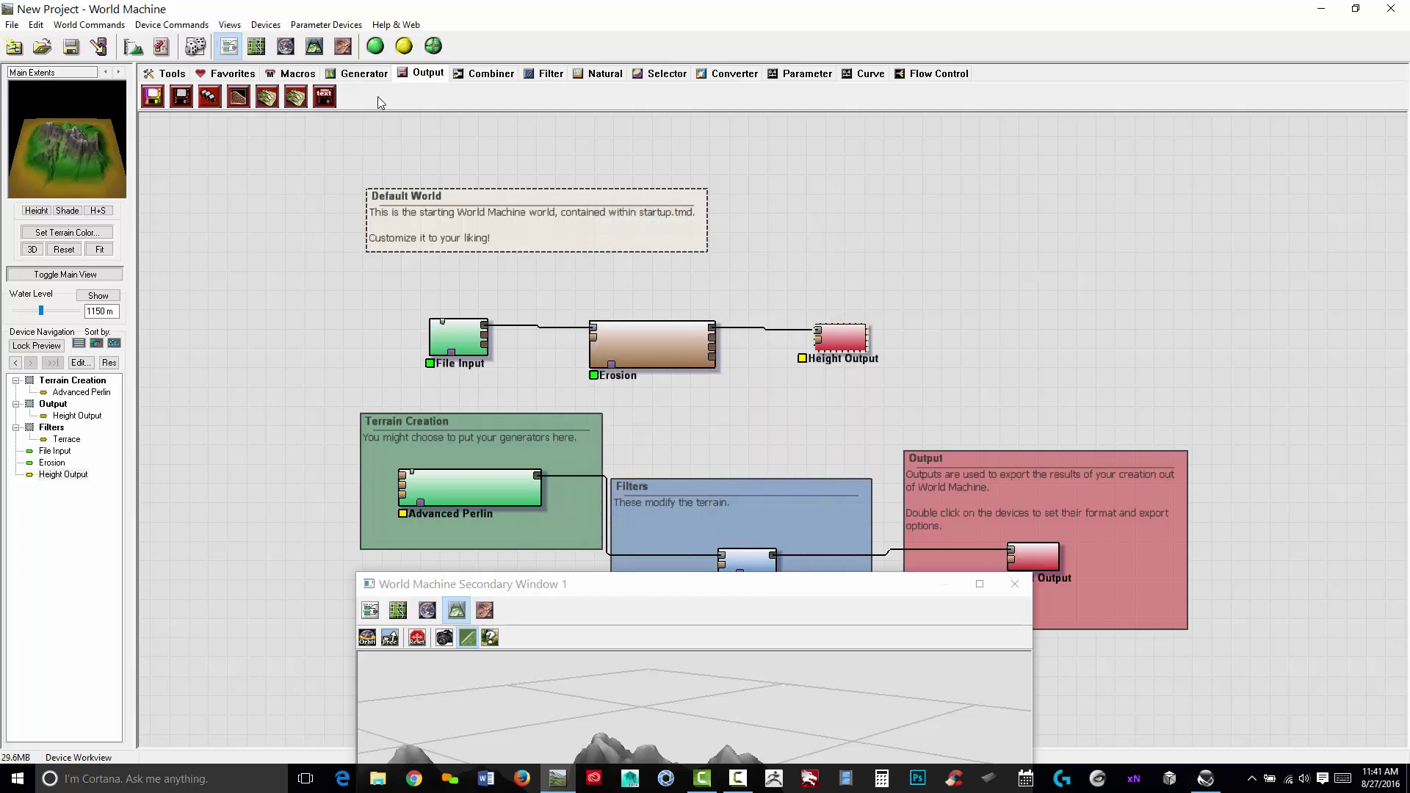
pyautogui.click(404, 46)
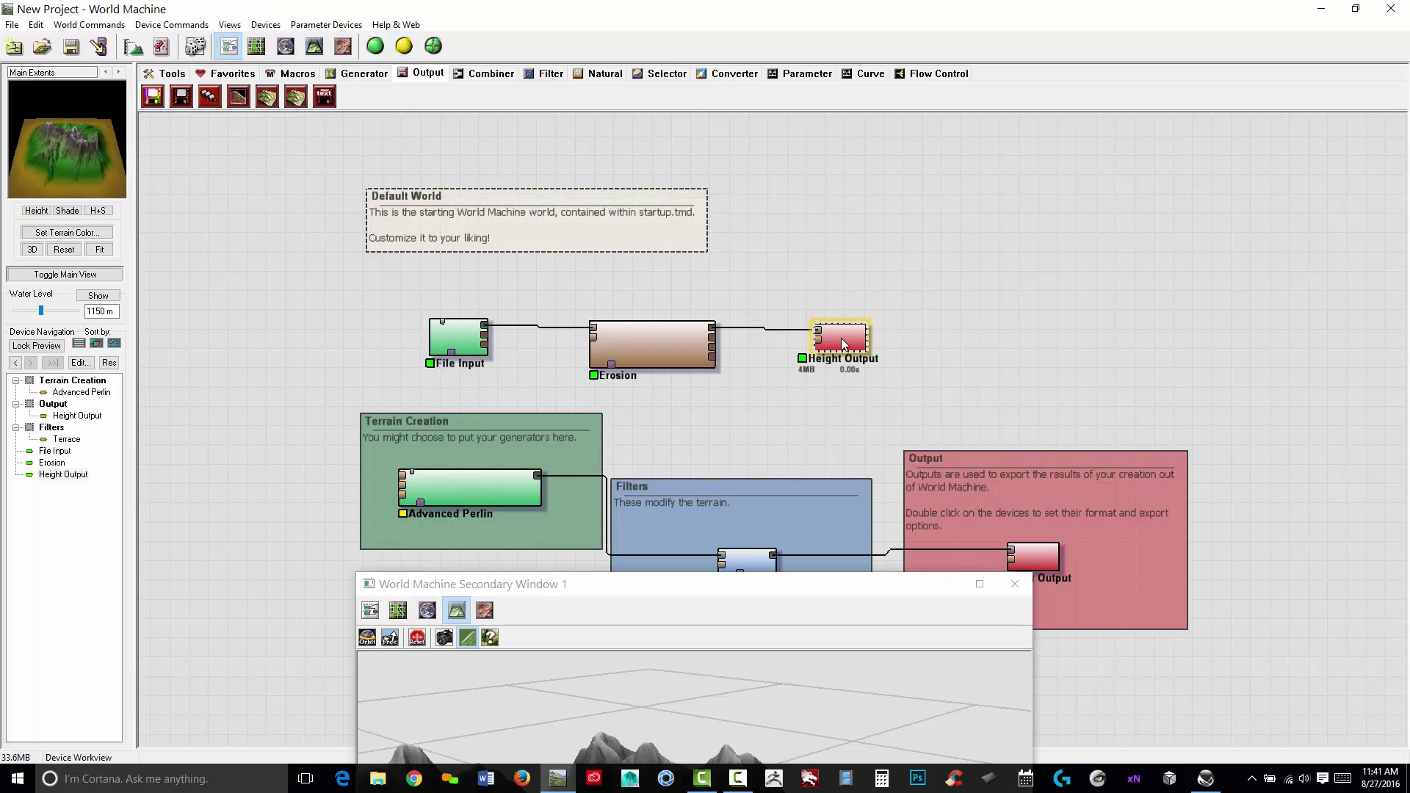
# Step: Set the Erosion-fed Height Output to 16-bit TIFF and its output file to Terrain2_wm.tif in the week4_qna/vue_wm folder
pyautogui.doubleClick(842, 340)
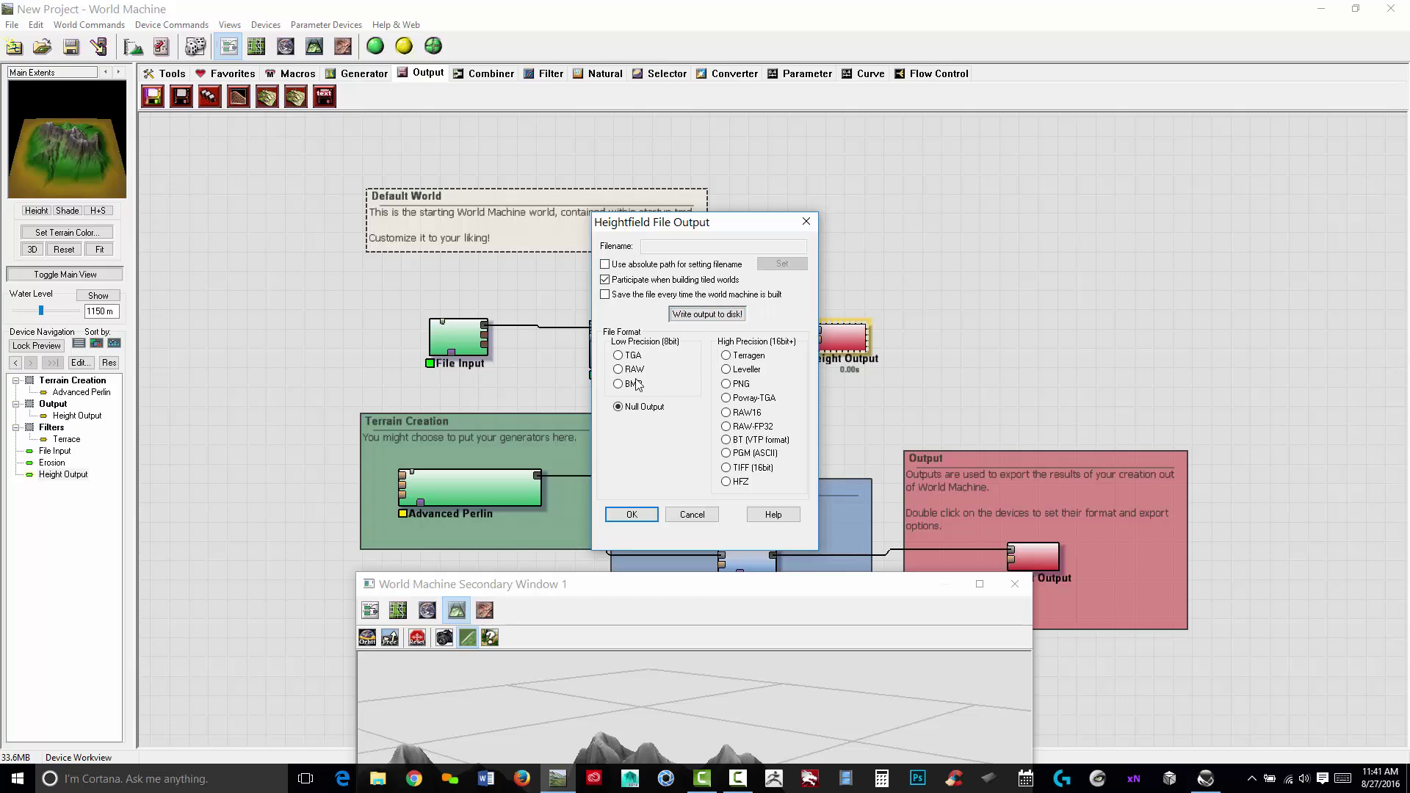
pyautogui.click(726, 467)
pyautogui.click(793, 264)
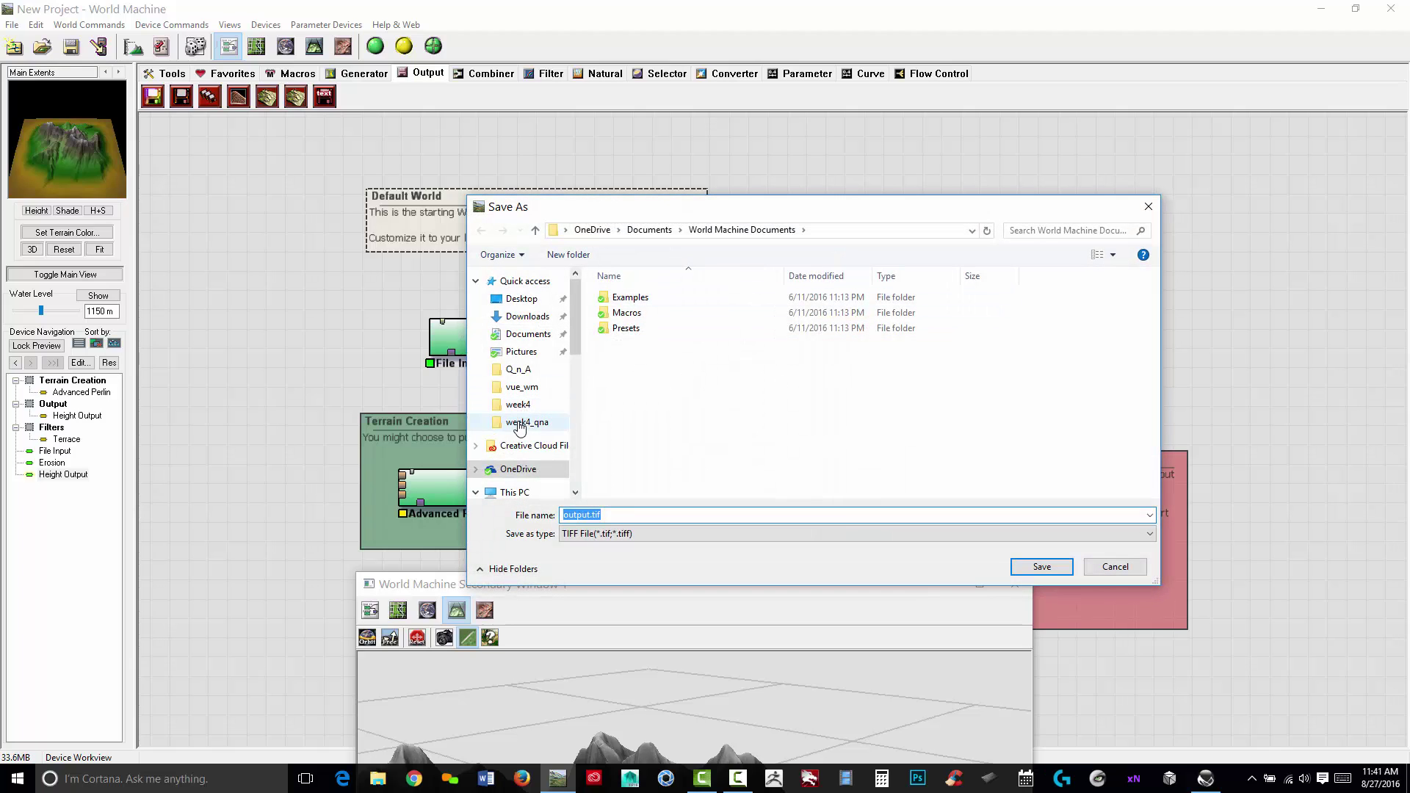
pyautogui.click(521, 424)
pyautogui.doubleClick(623, 343)
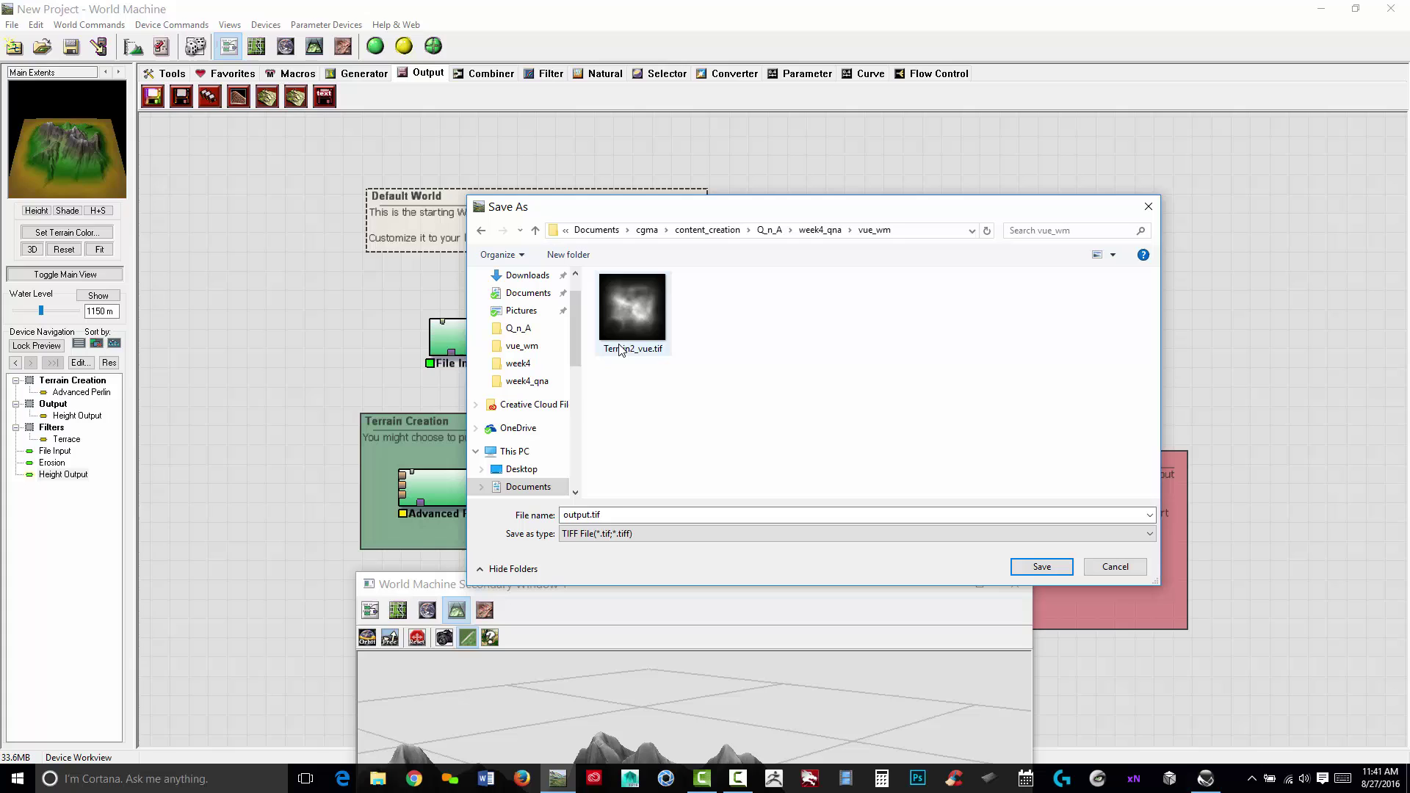
pyautogui.click(644, 326)
pyautogui.click(602, 520)
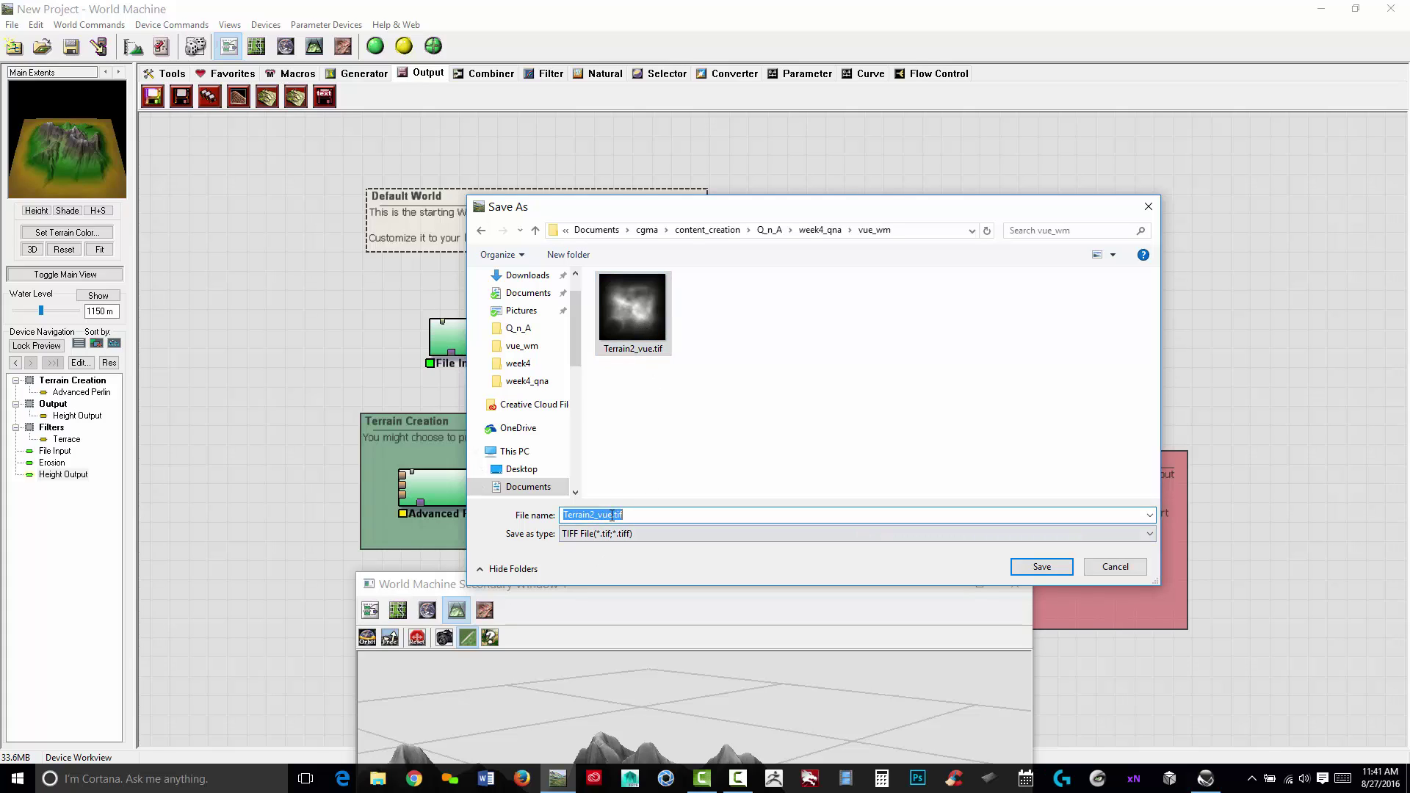
pyautogui.click(610, 515)
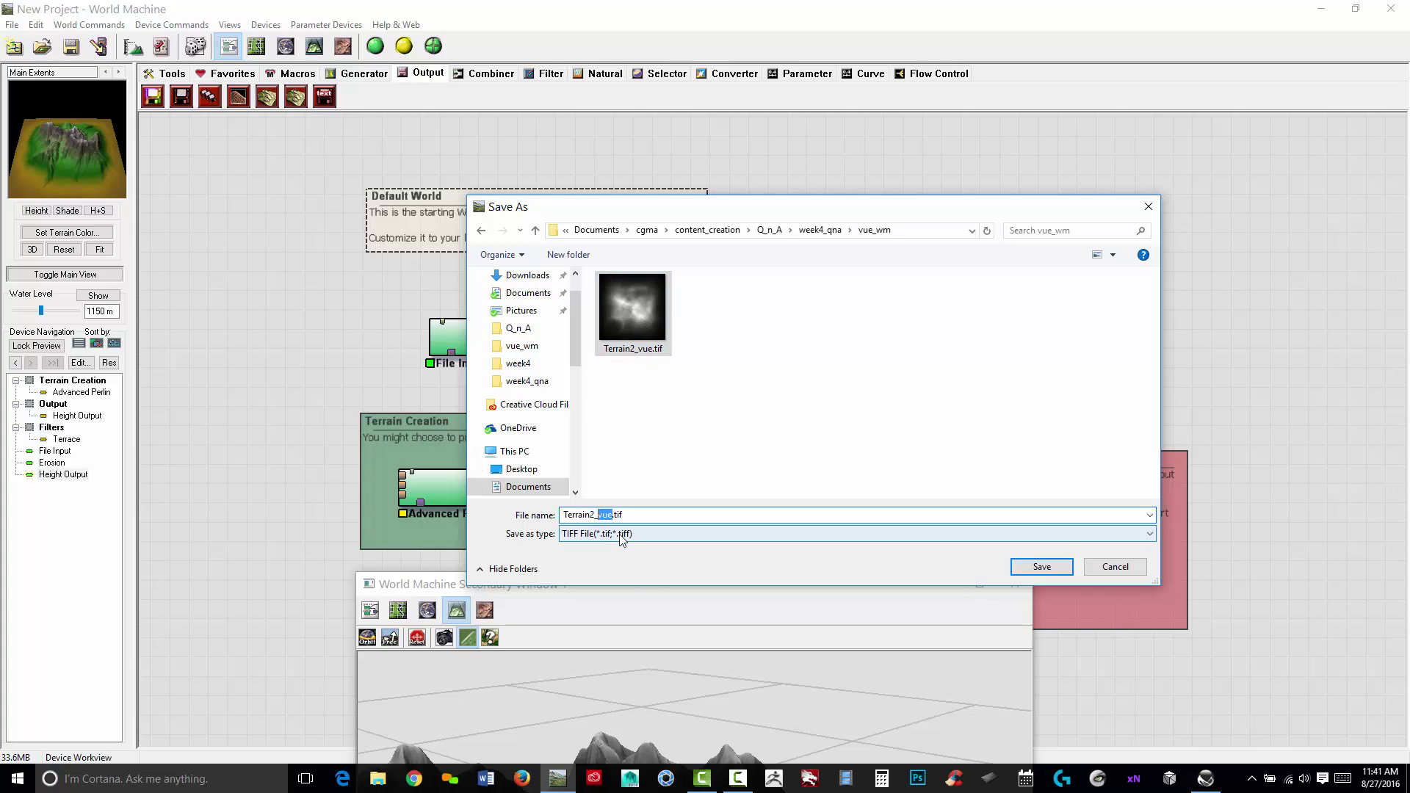
pyautogui.write('wm')
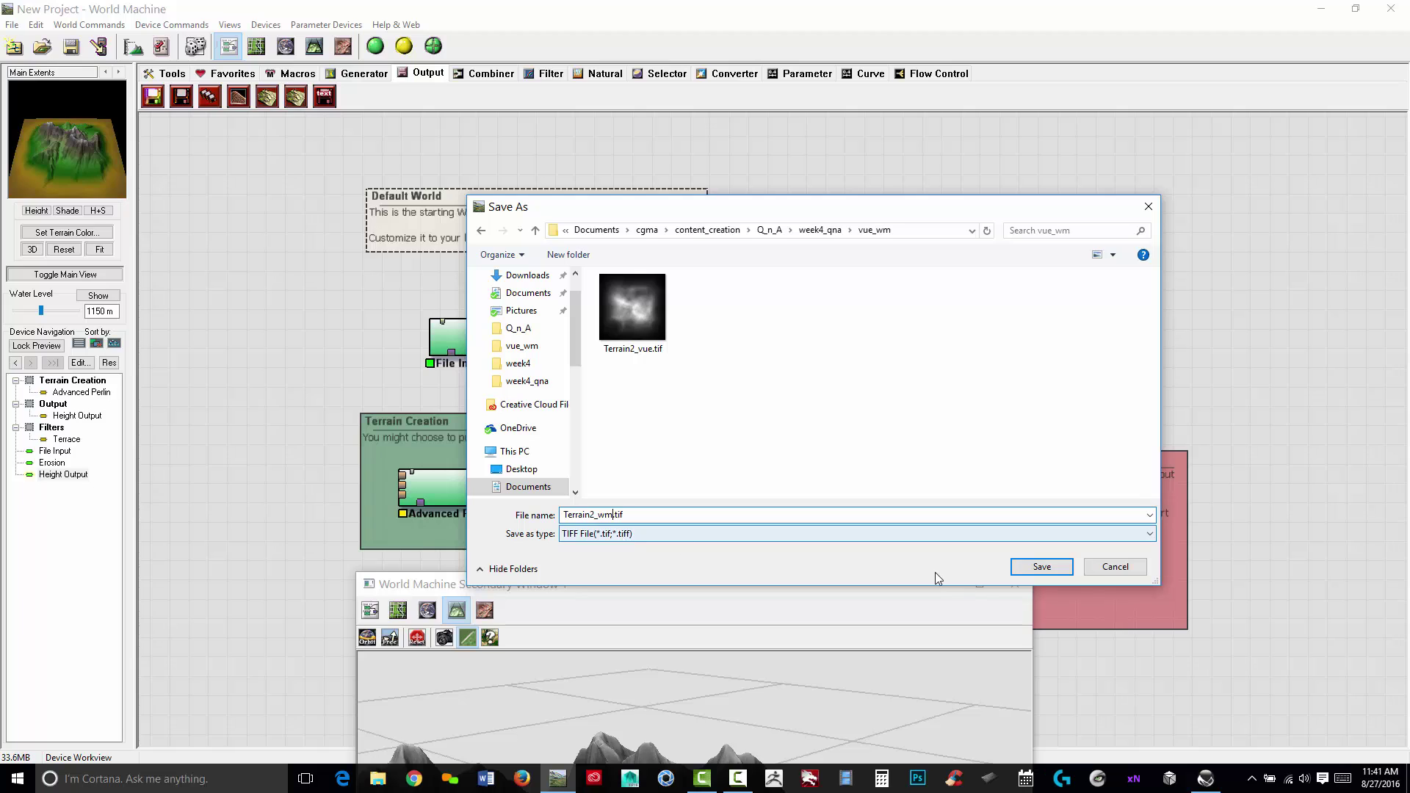
pyautogui.click(1040, 566)
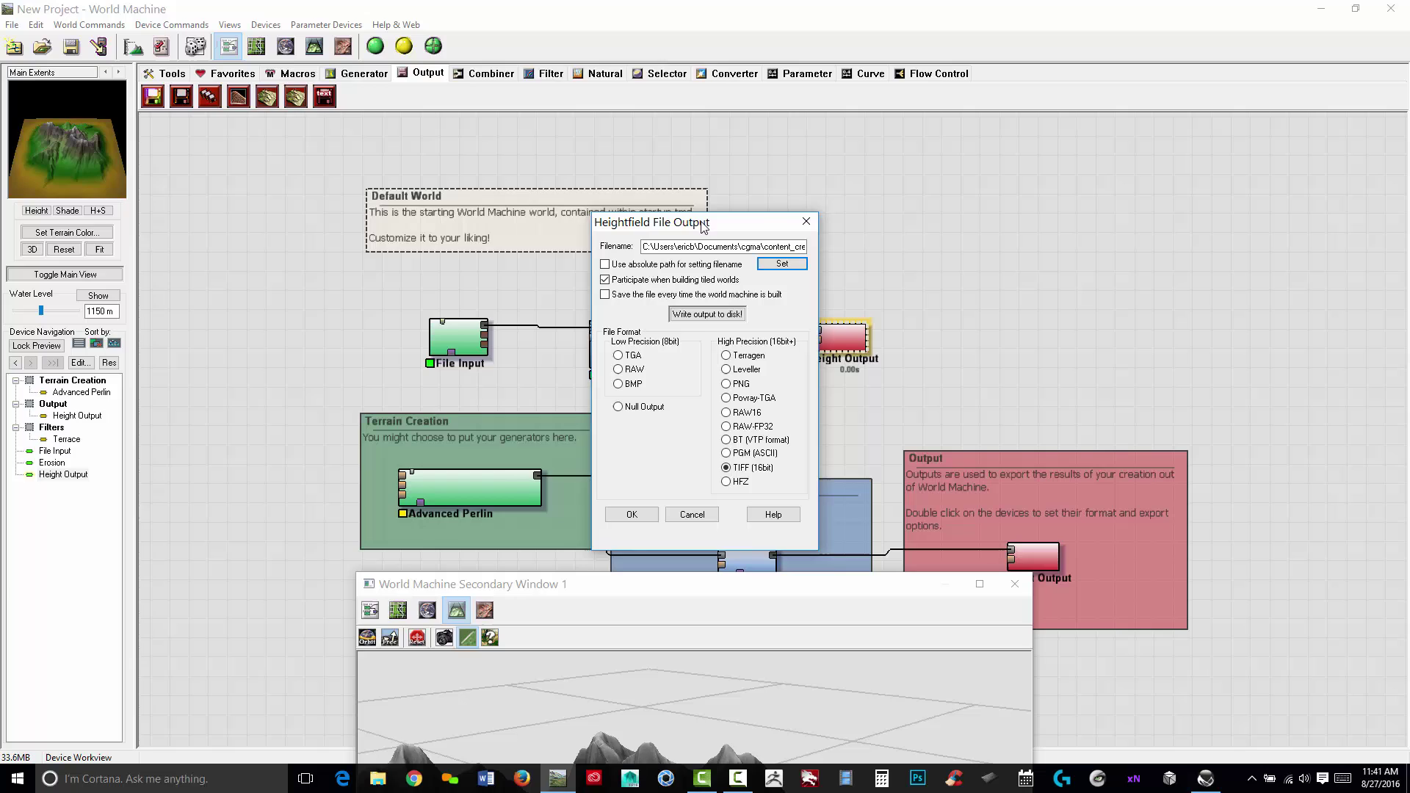
# Step: Write the Height Output's TIFF heightmap to disk and accept the device settings
pyautogui.moveTo(712, 222); pyautogui.dragTo(646, 224)
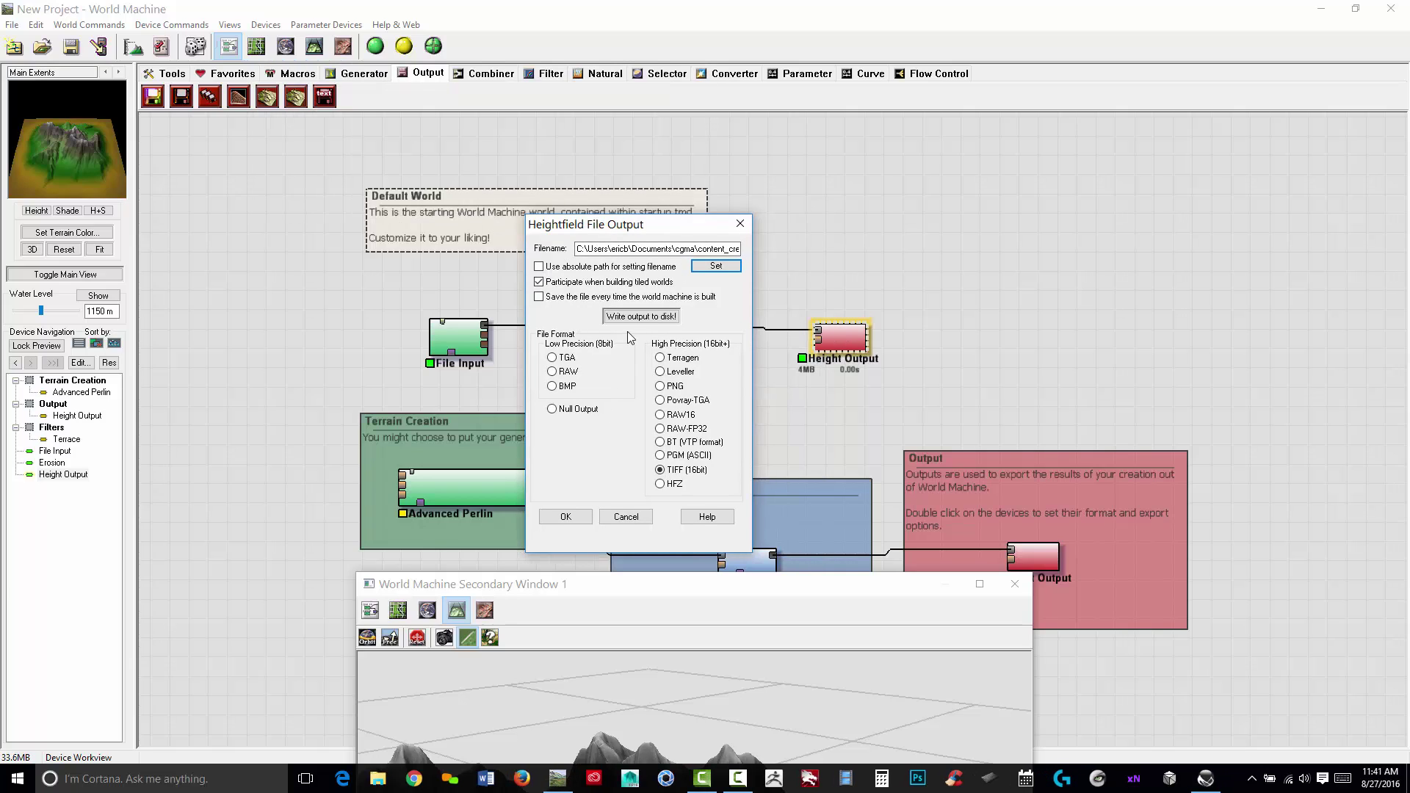
pyautogui.click(645, 316)
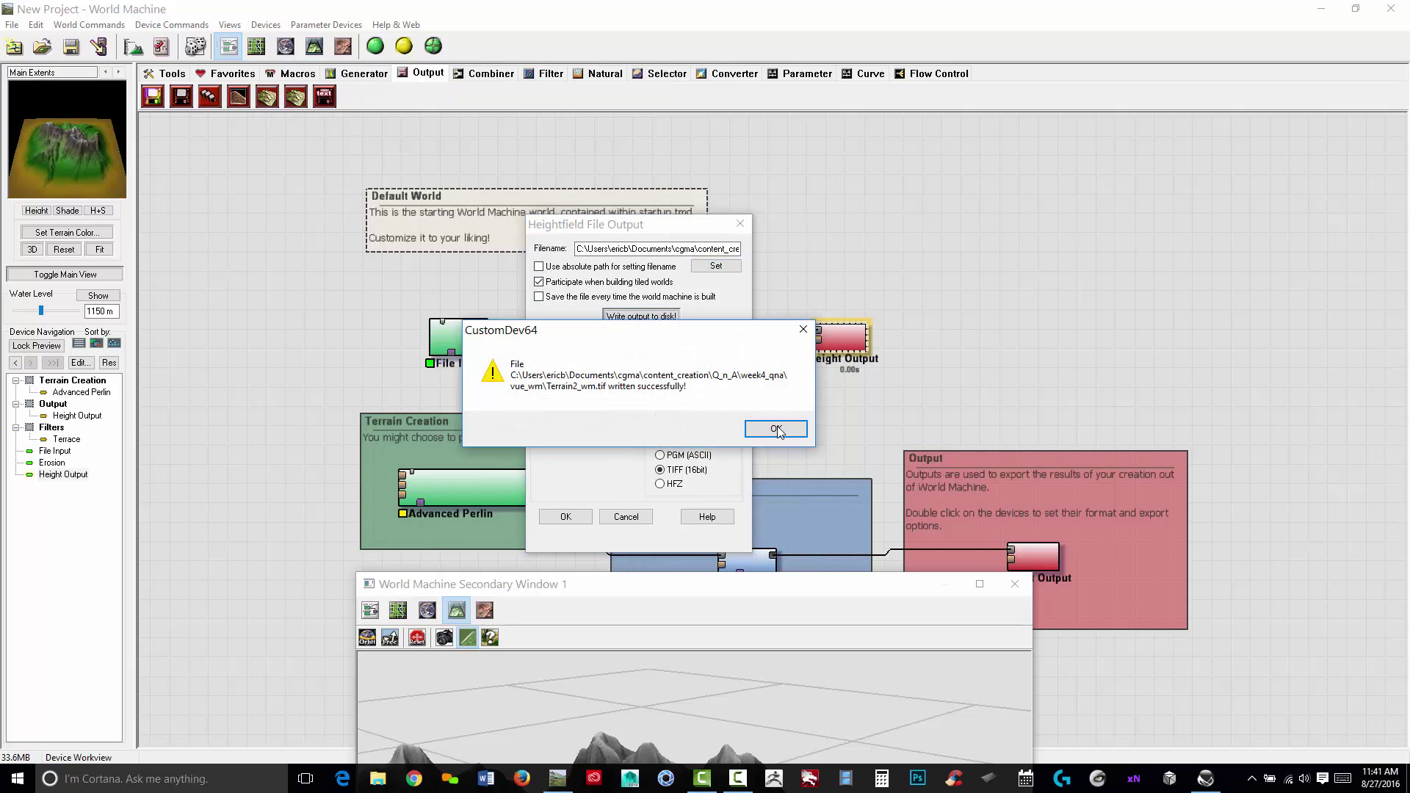
pyautogui.click(778, 432)
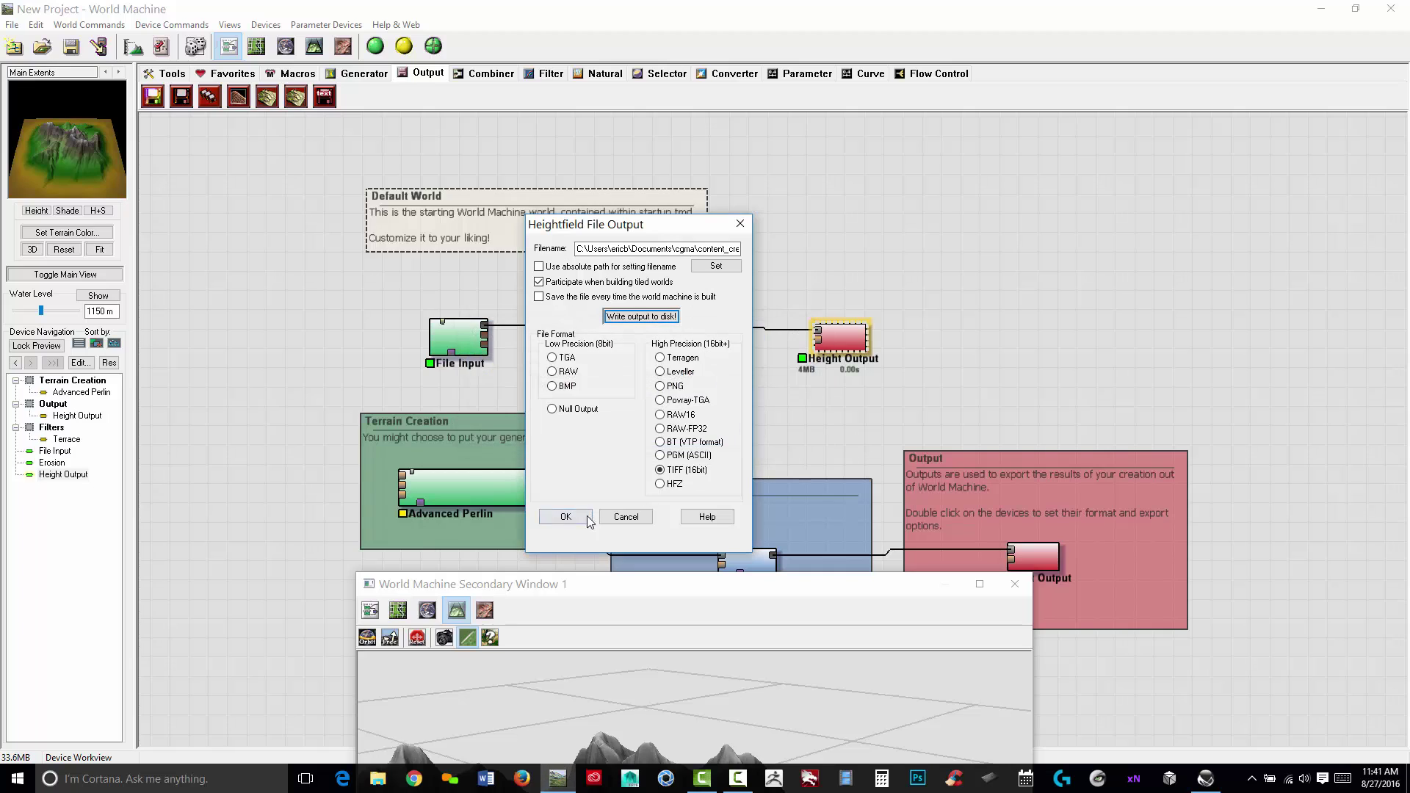
pyautogui.click(566, 516)
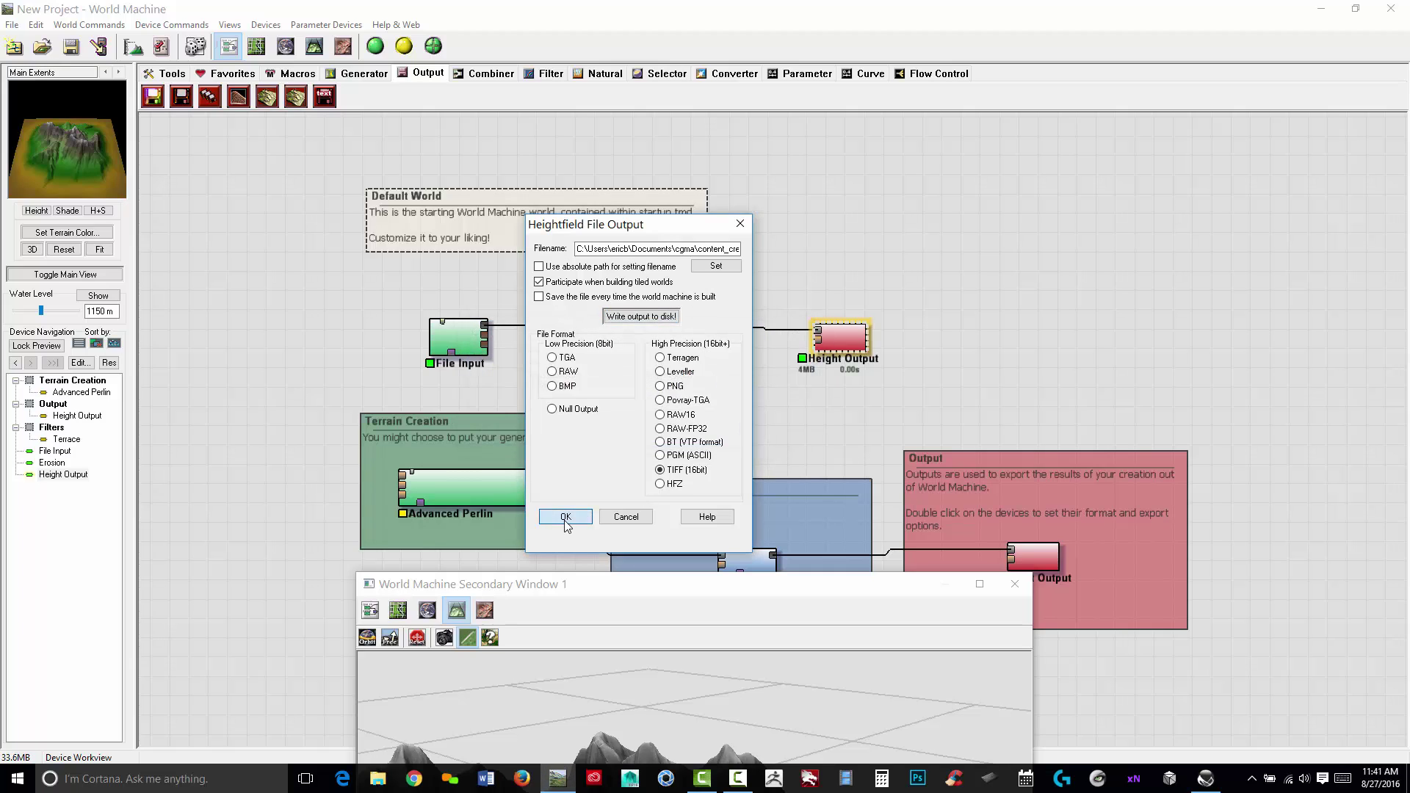
# Step: Save the World Machine project as New Project.tmd in the vue_wm folder
pyautogui.click(11, 26)
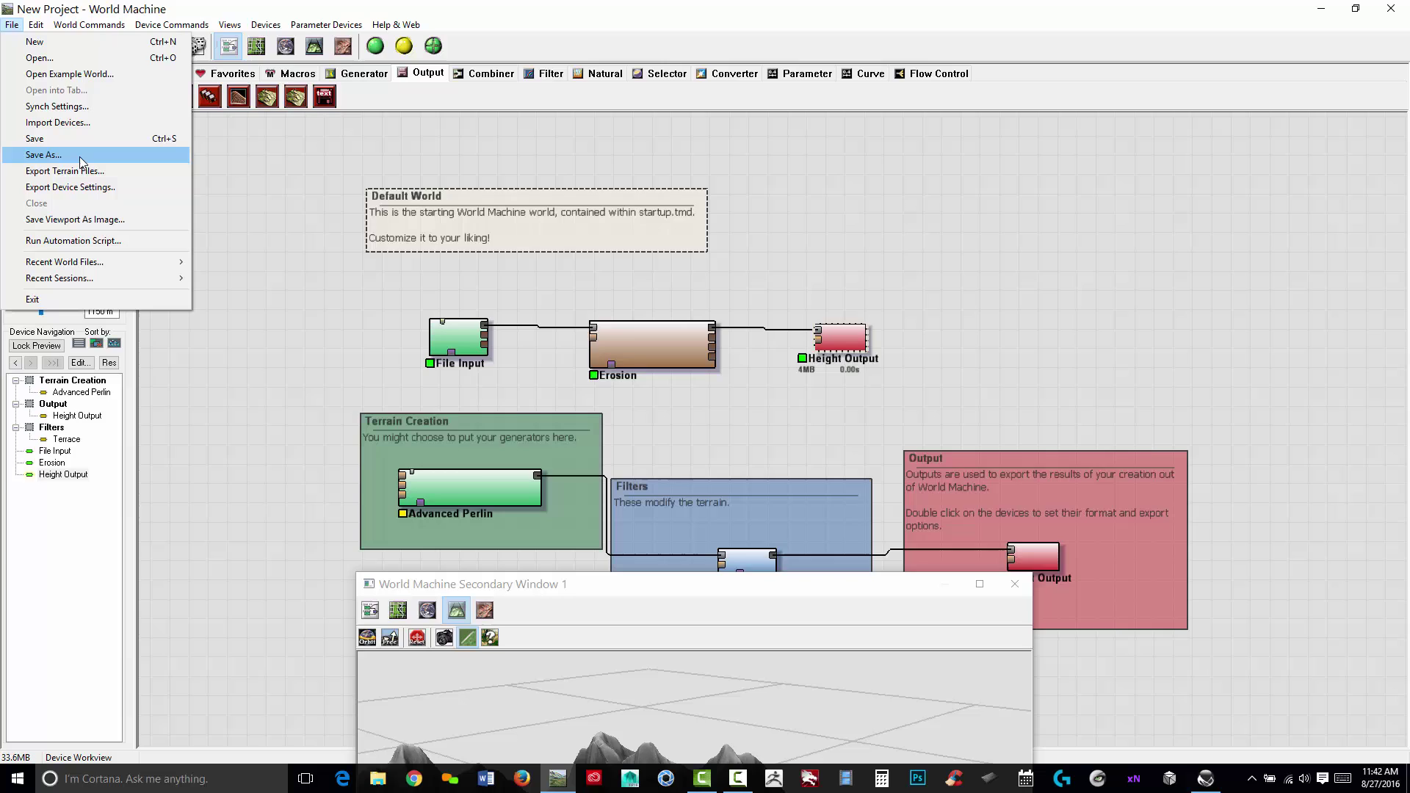
pyautogui.click(44, 155)
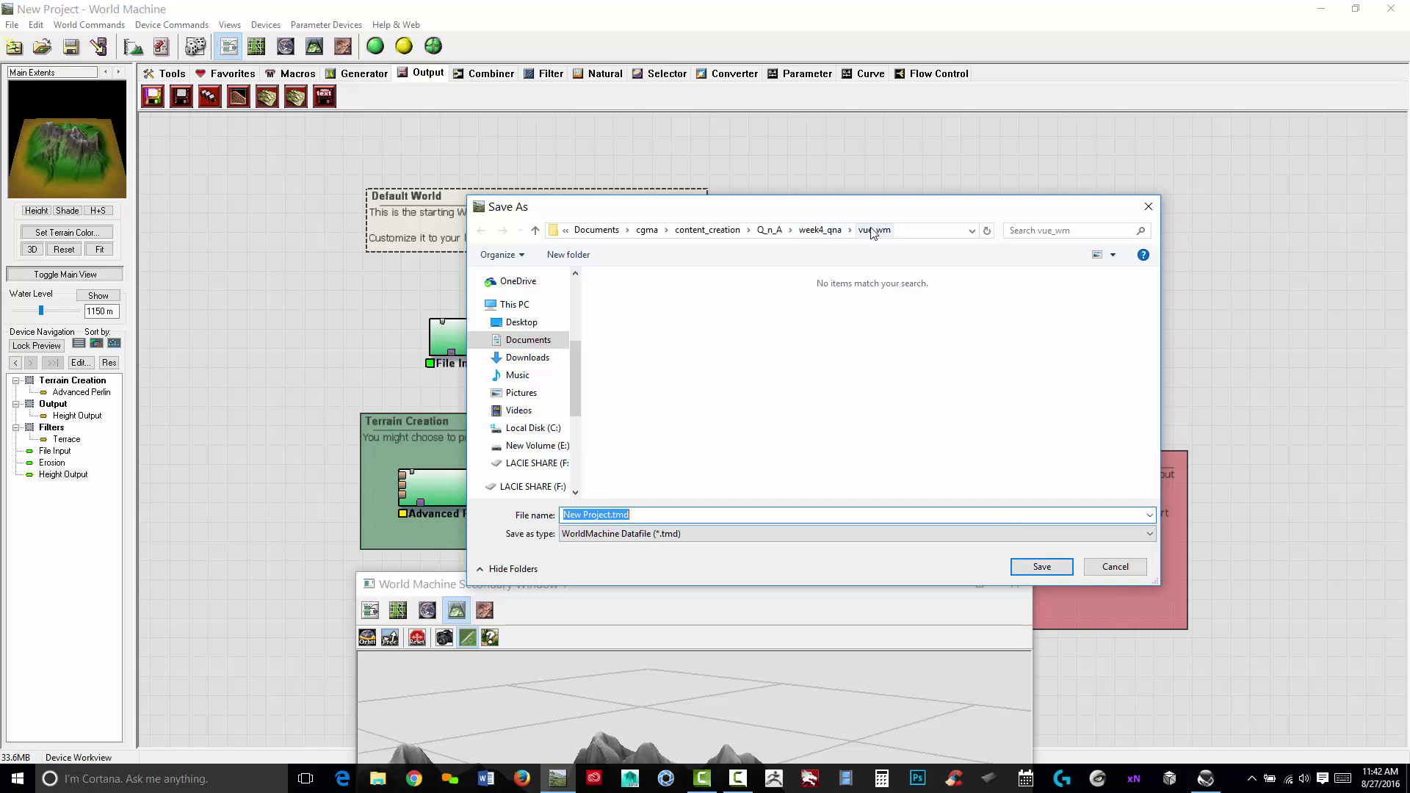
pyautogui.click(1041, 566)
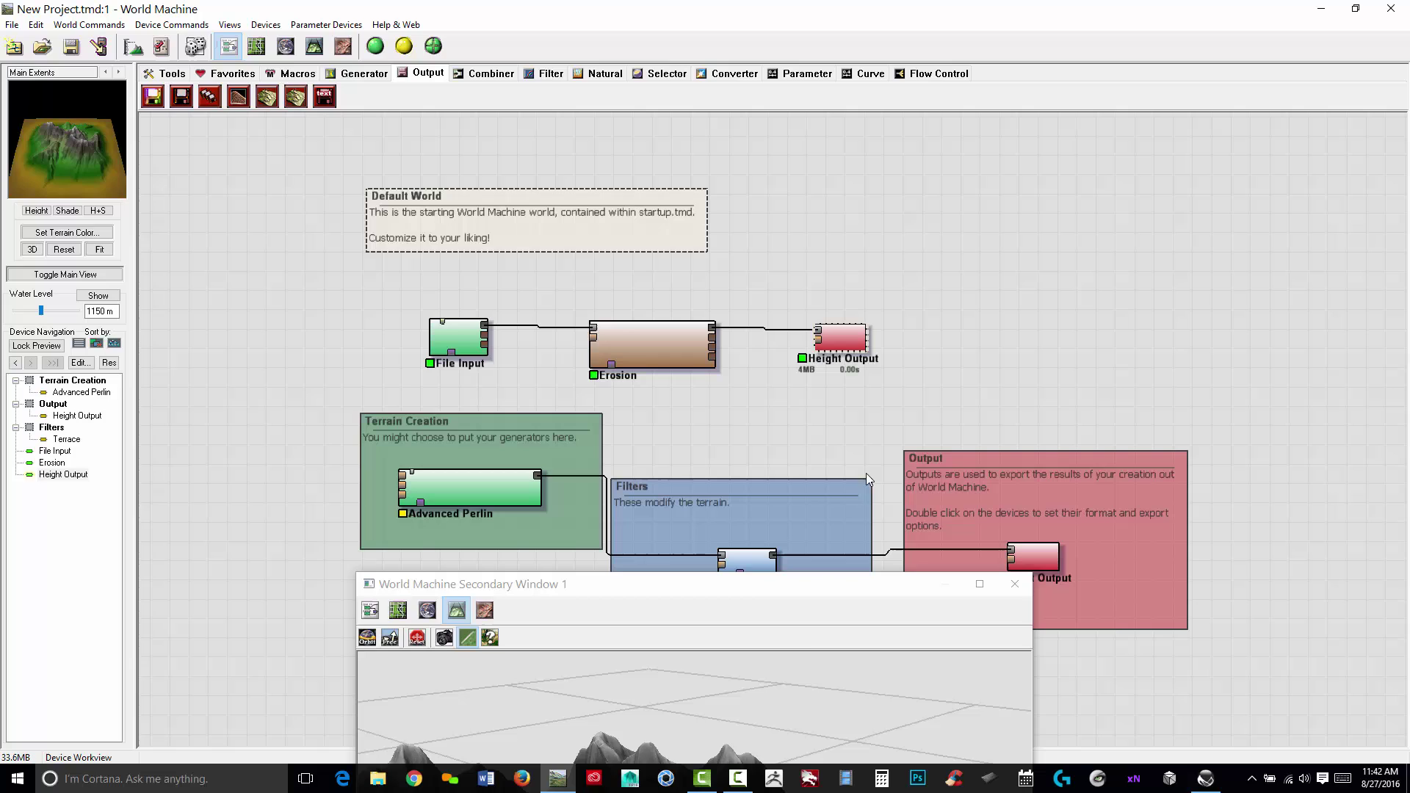
# Step: Switch to VUE, open Terrain2 in the Terrain Editor and begin browsing for a picture to import as terrain data
pyautogui.click(1205, 779)
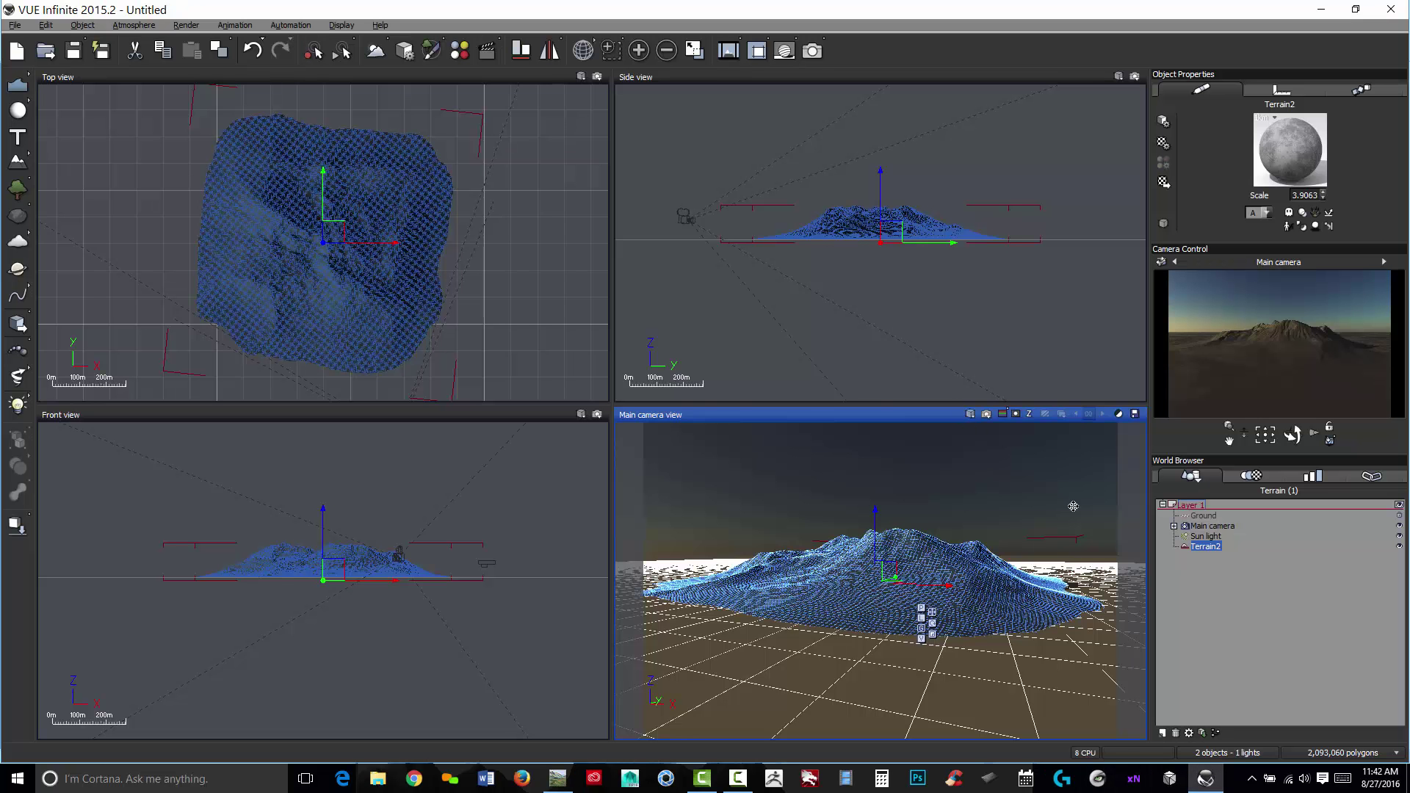
pyautogui.doubleClick(1206, 547)
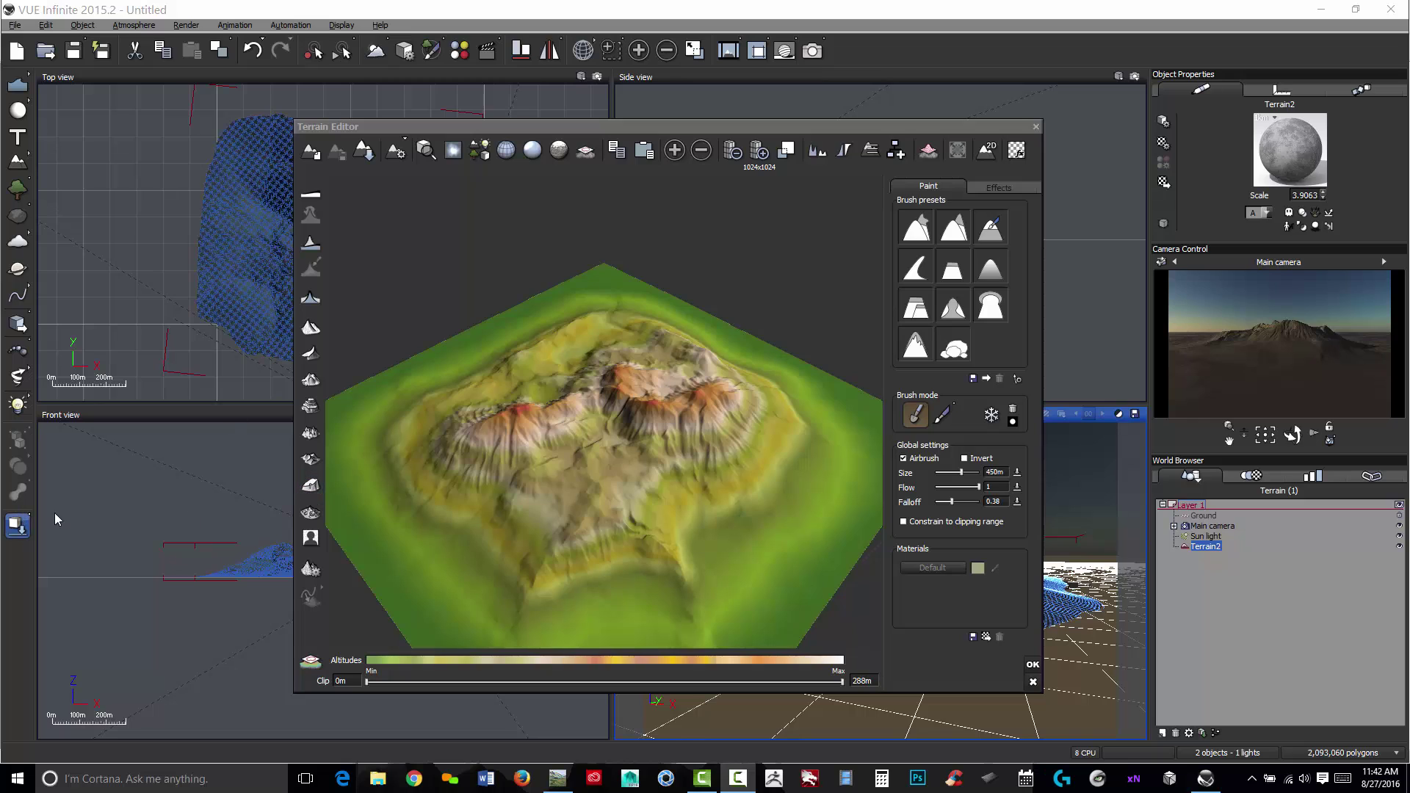
pyautogui.click(311, 539)
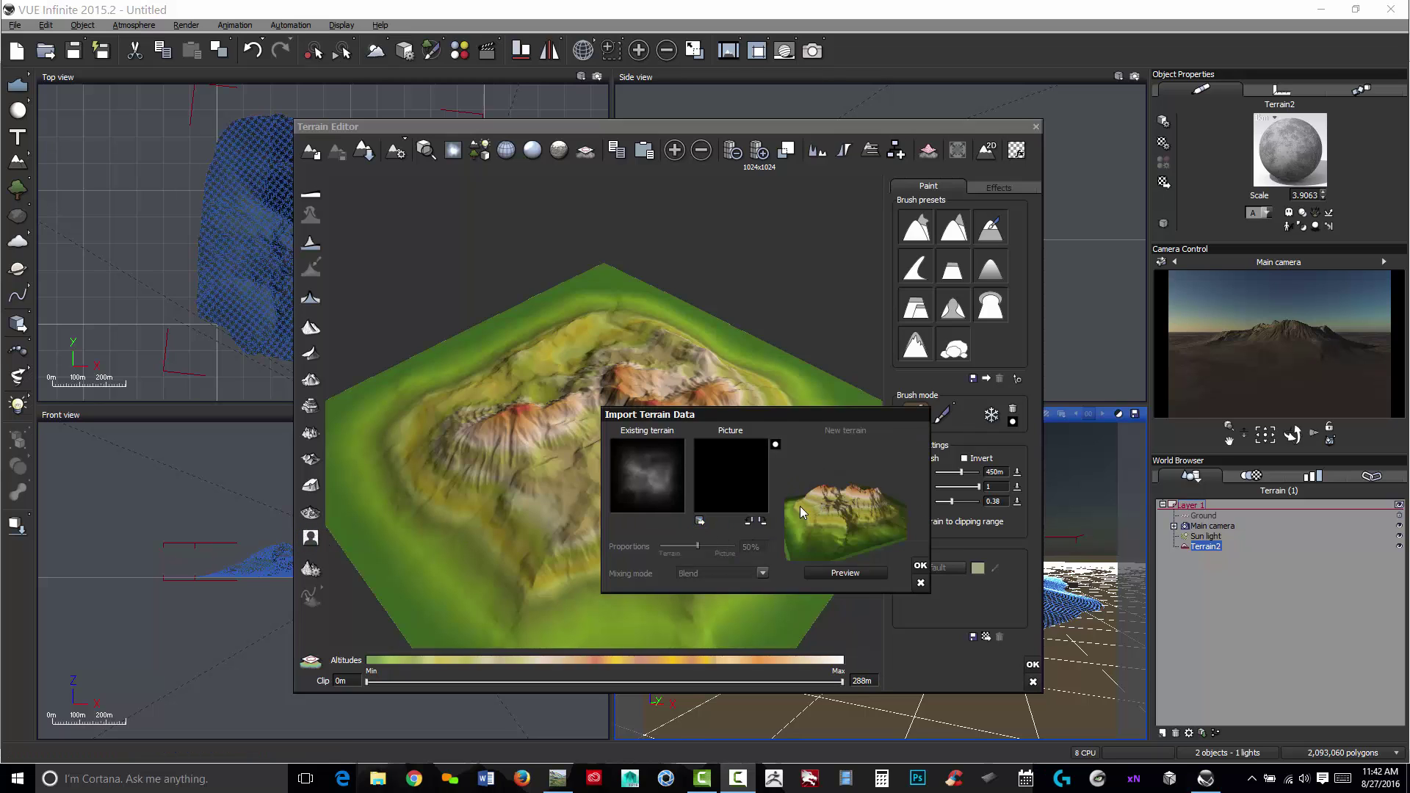
pyautogui.click(699, 522)
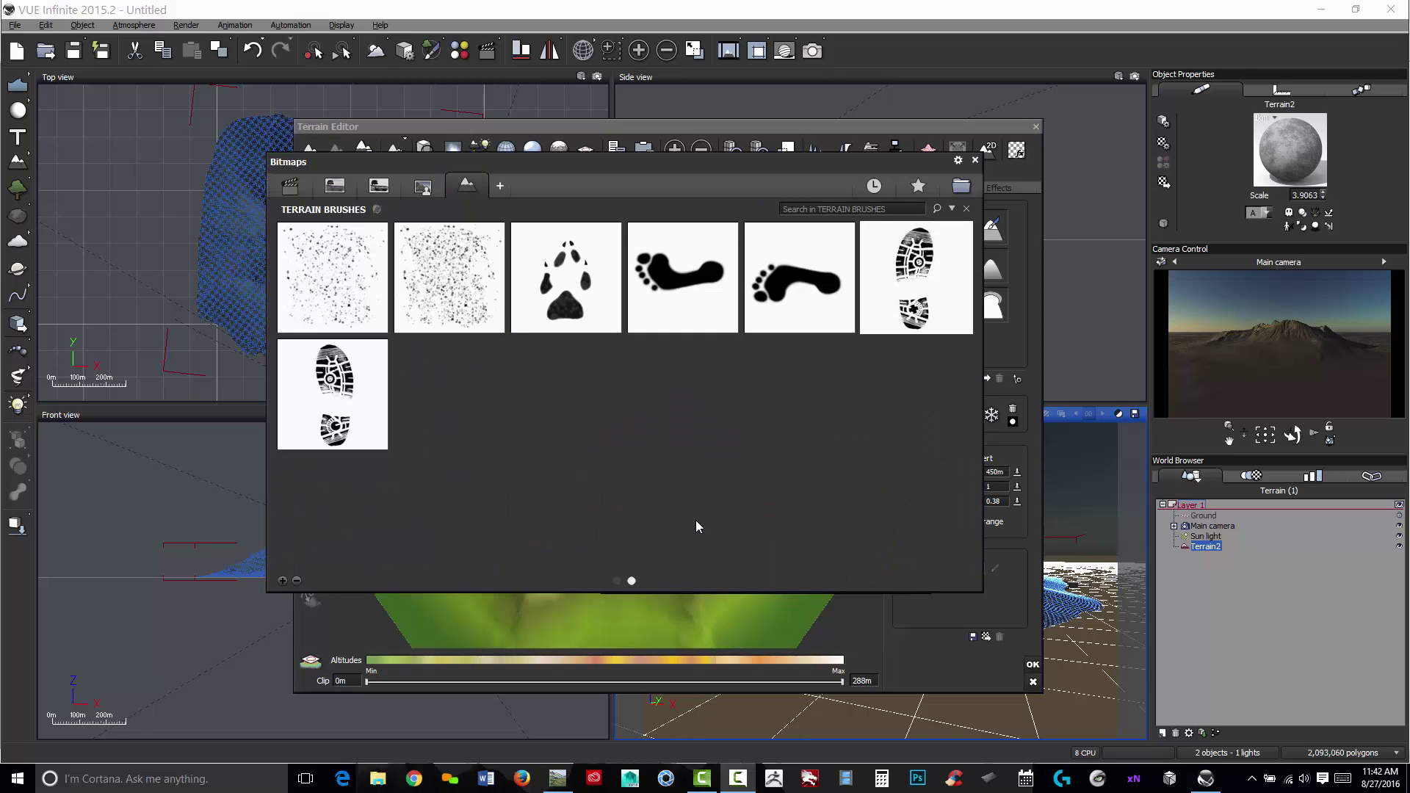
pyautogui.click(962, 187)
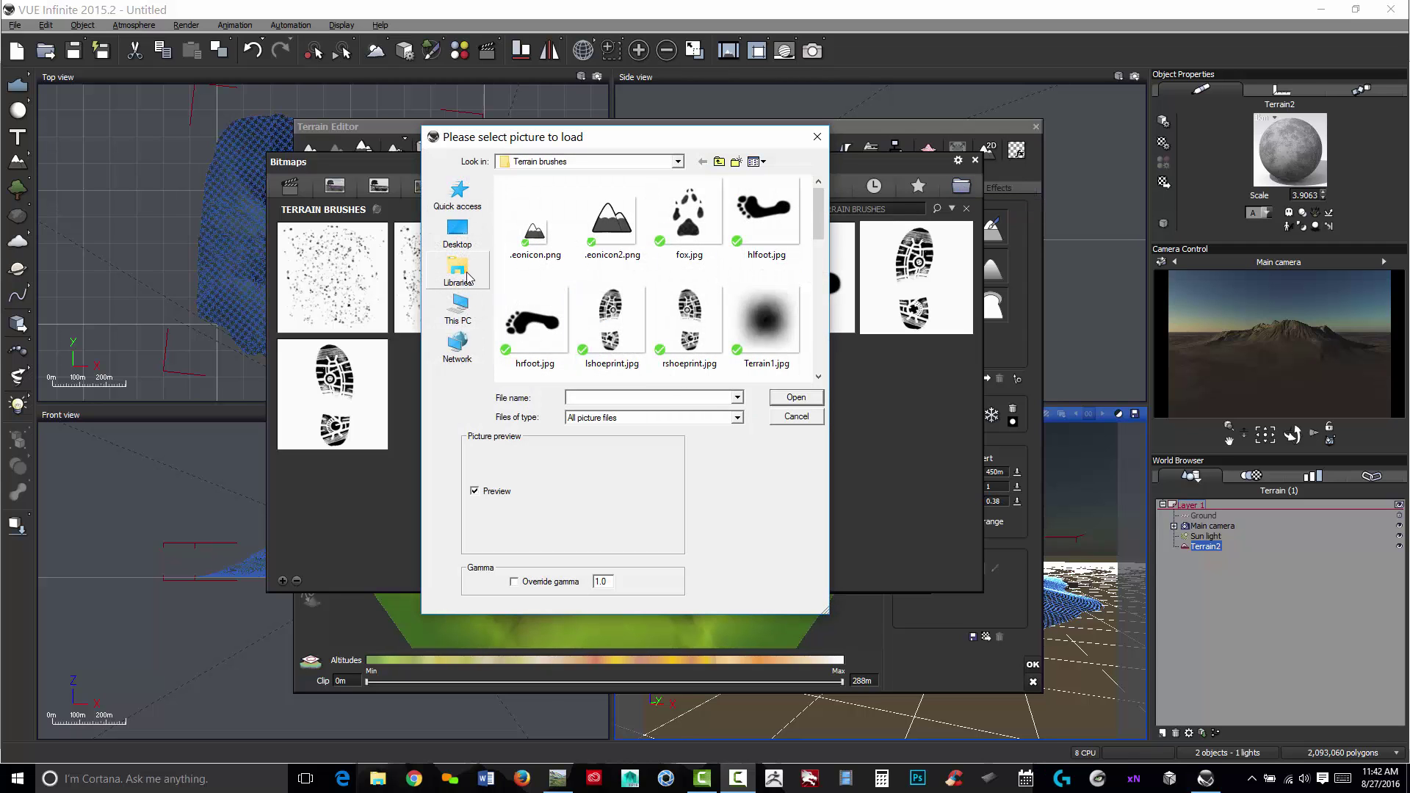
# Step: Load Terrain2_wm.tif from the Documents/cgma Q_n_A/week4_qna/vue_wm folder as the import picture
pyautogui.click(459, 310)
pyautogui.click(556, 256)
pyautogui.doubleClick(556, 255)
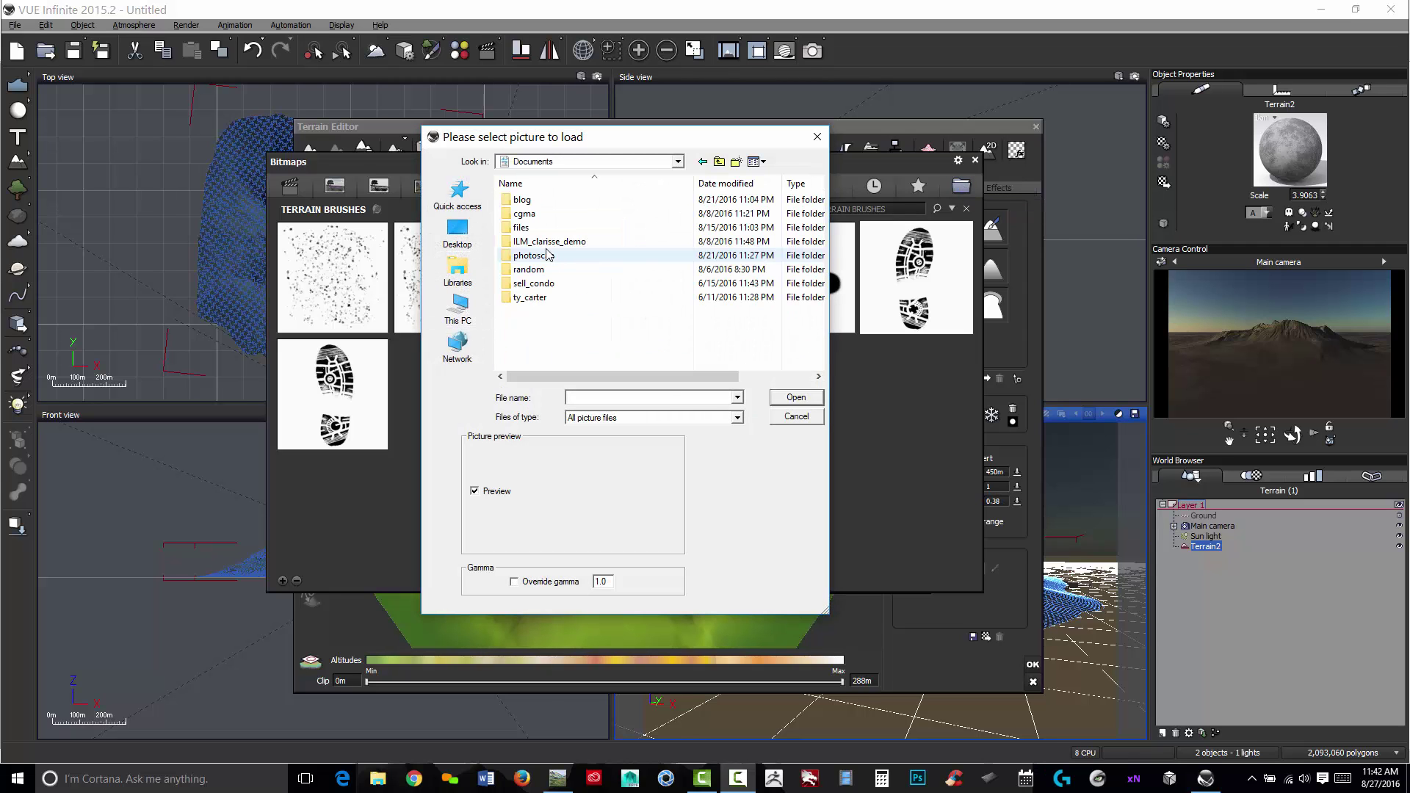
pyautogui.doubleClick(539, 259)
pyautogui.doubleClick(536, 228)
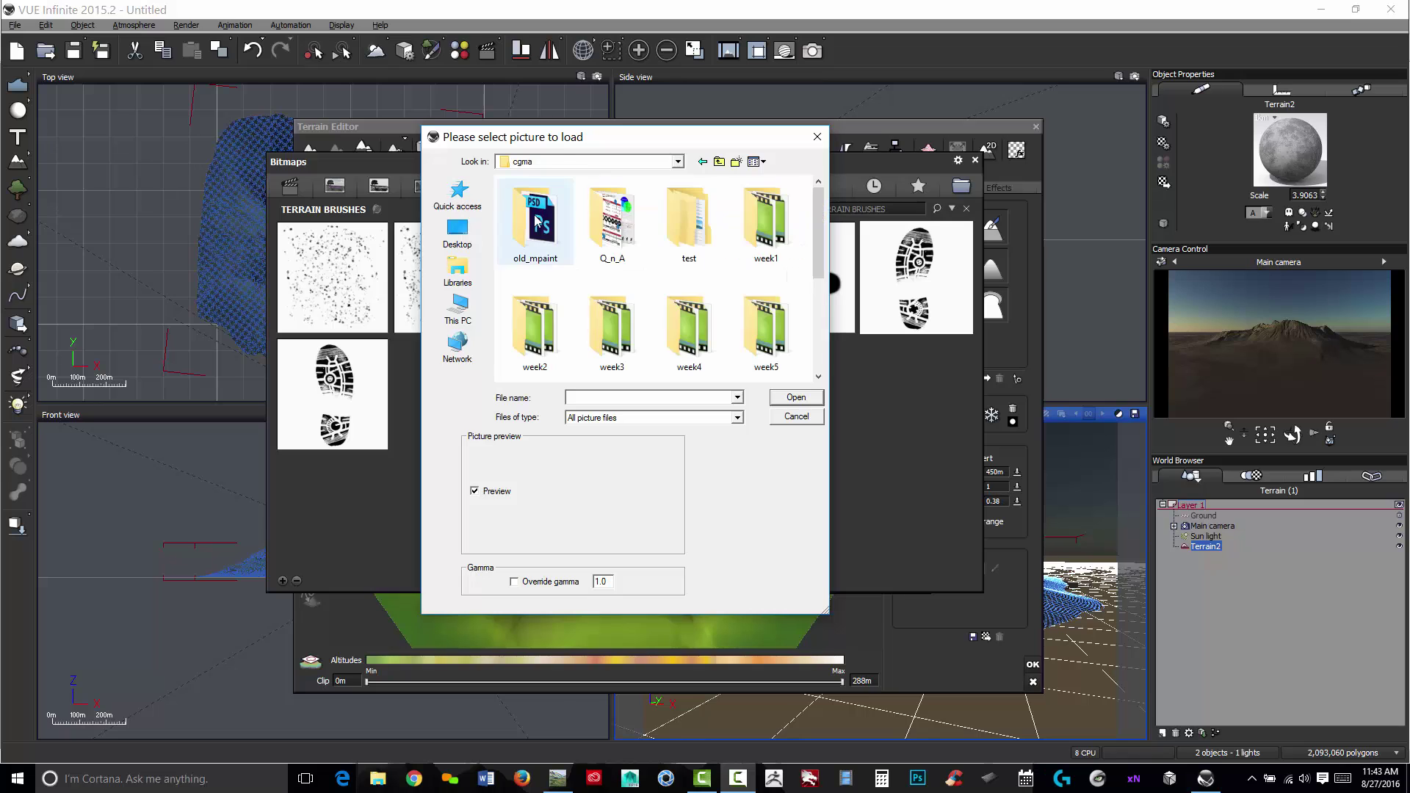
pyautogui.doubleClick(621, 232)
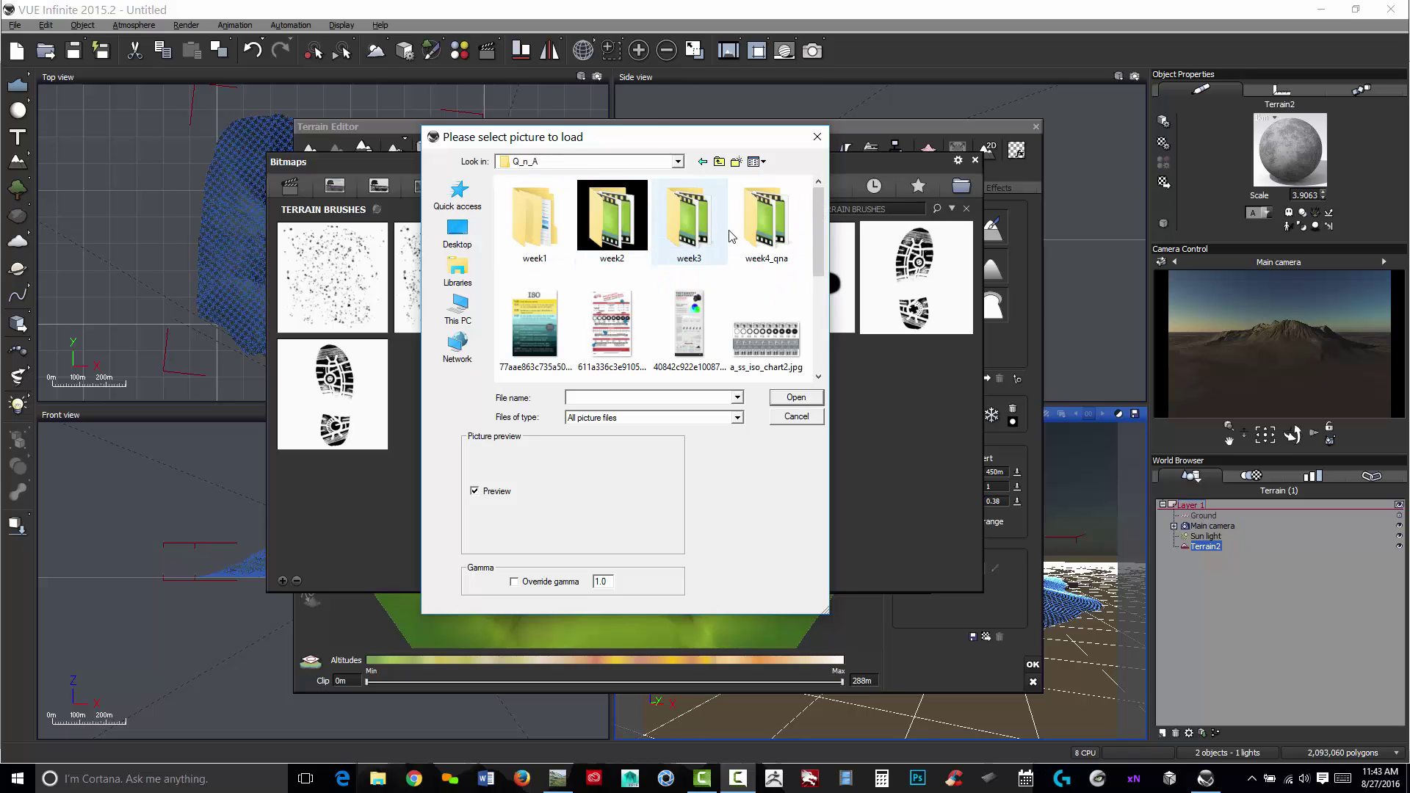
pyautogui.doubleClick(766, 229)
pyautogui.doubleClick(530, 243)
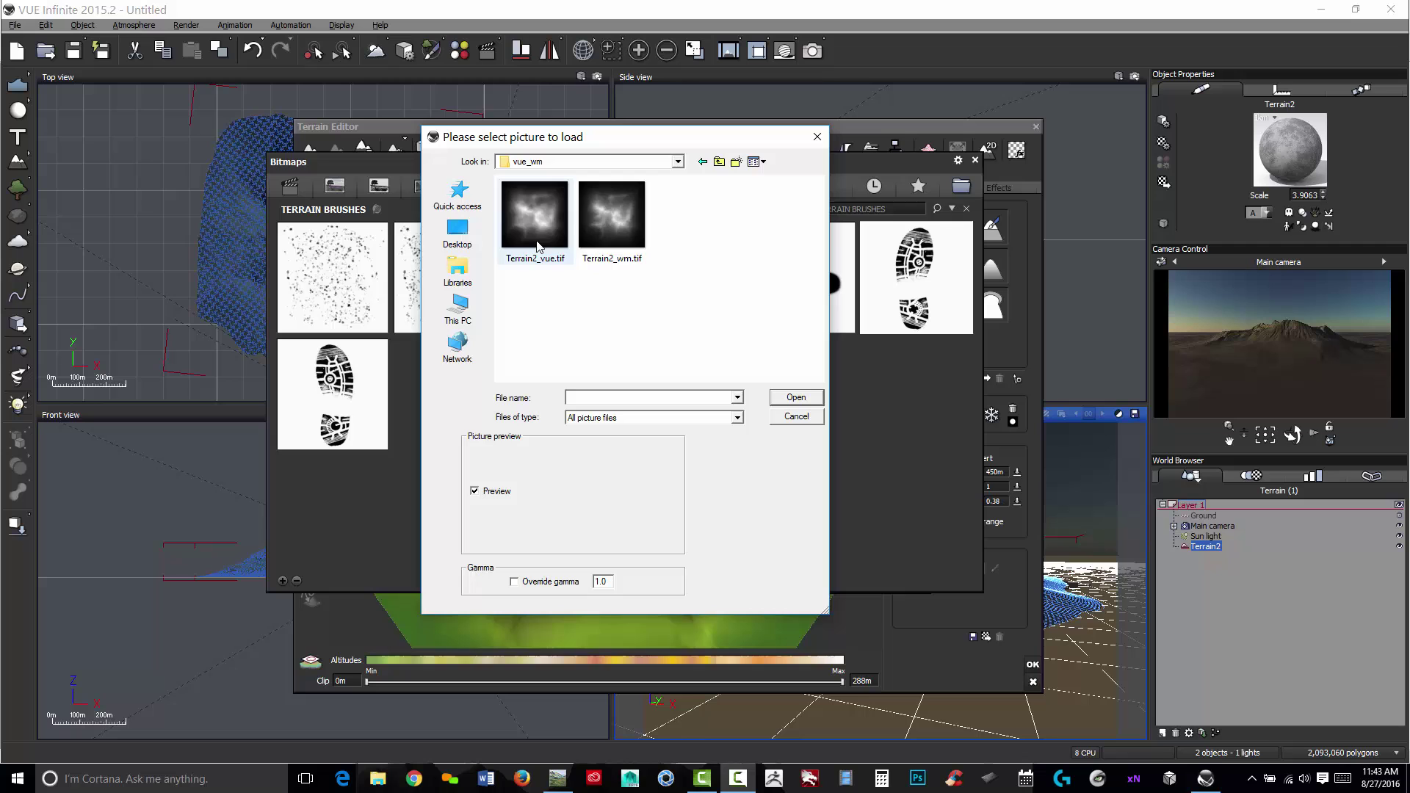
pyautogui.click(617, 220)
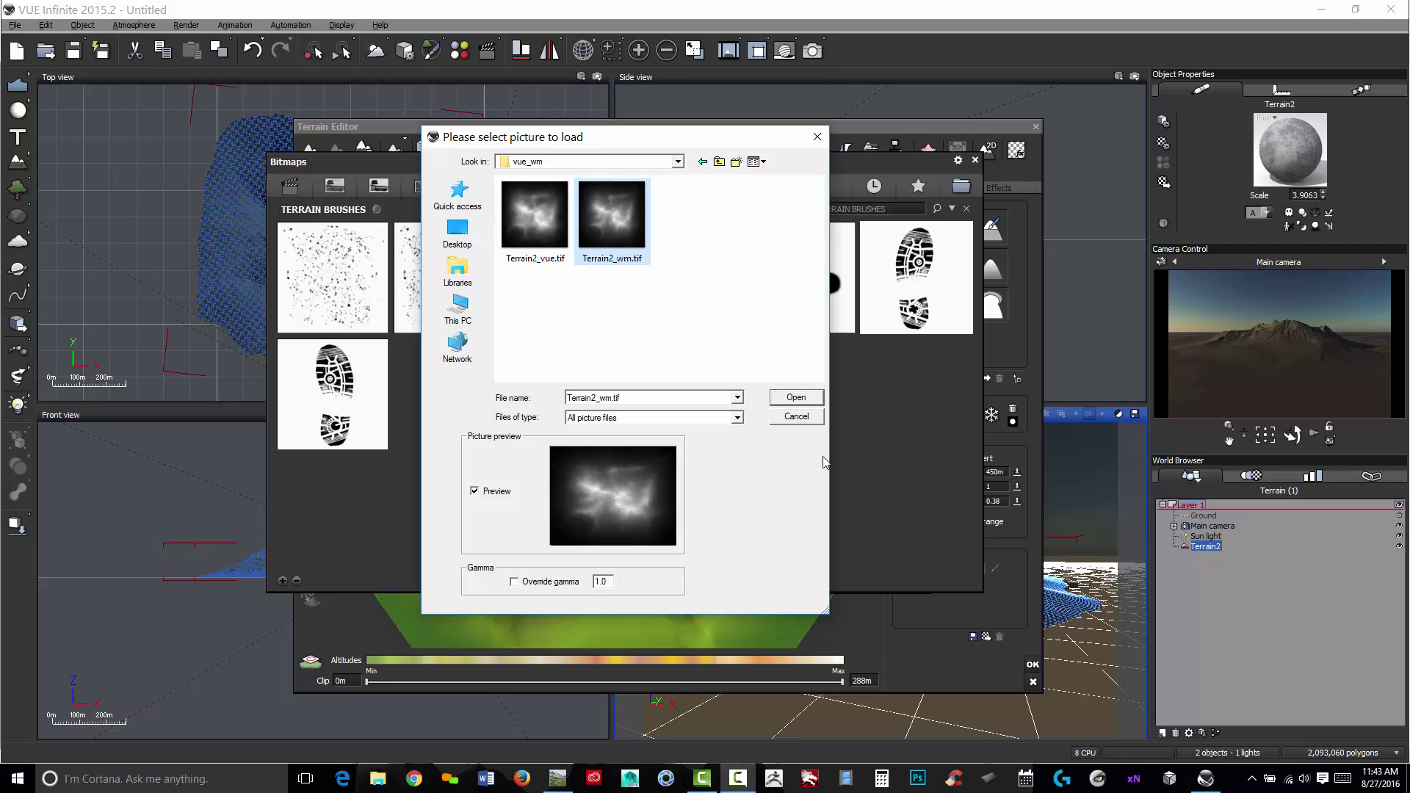
pyautogui.click(803, 400)
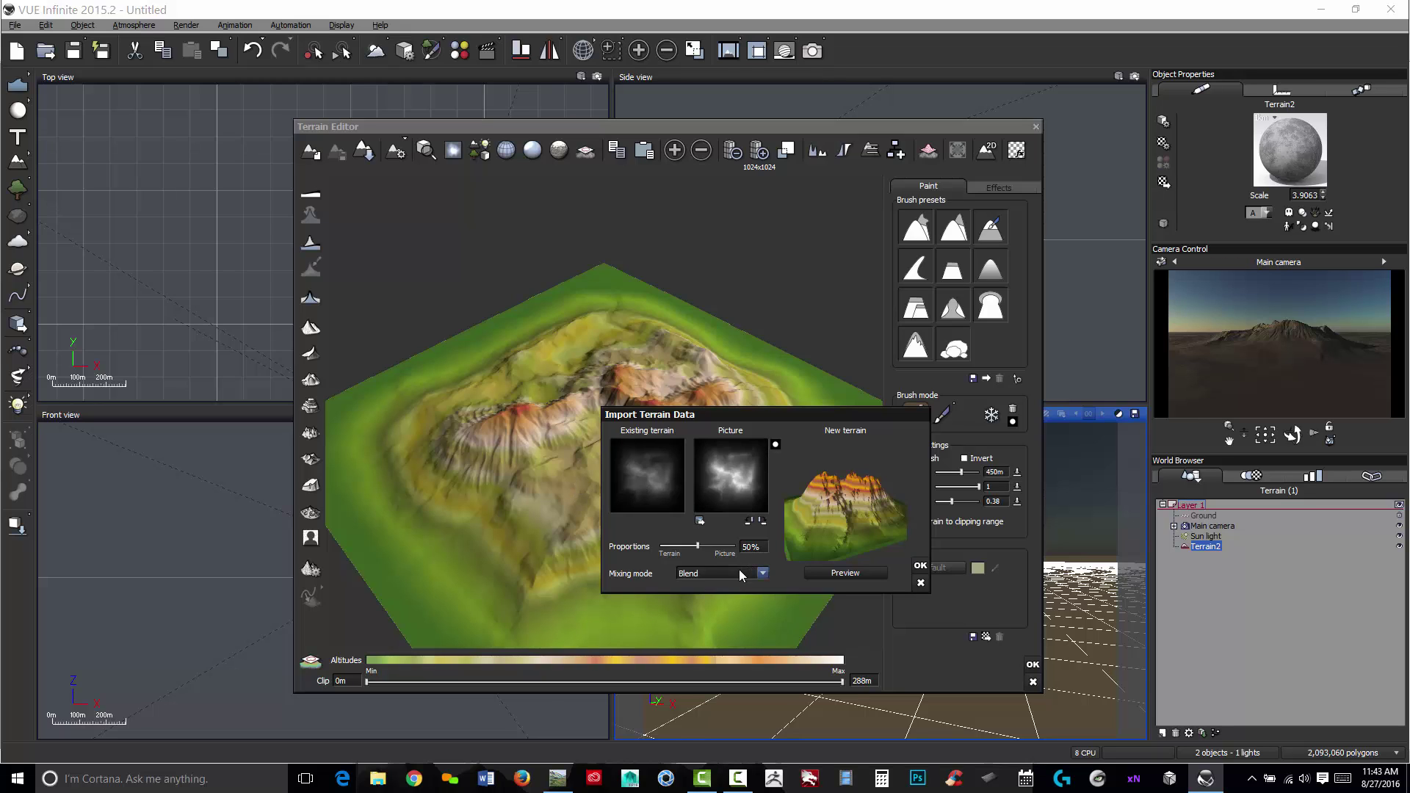
# Step: Preview and accept the heightmap import with Blend mixing at 50%, inspect the terrain, and apply the edit to Terrain2
pyautogui.click(848, 571)
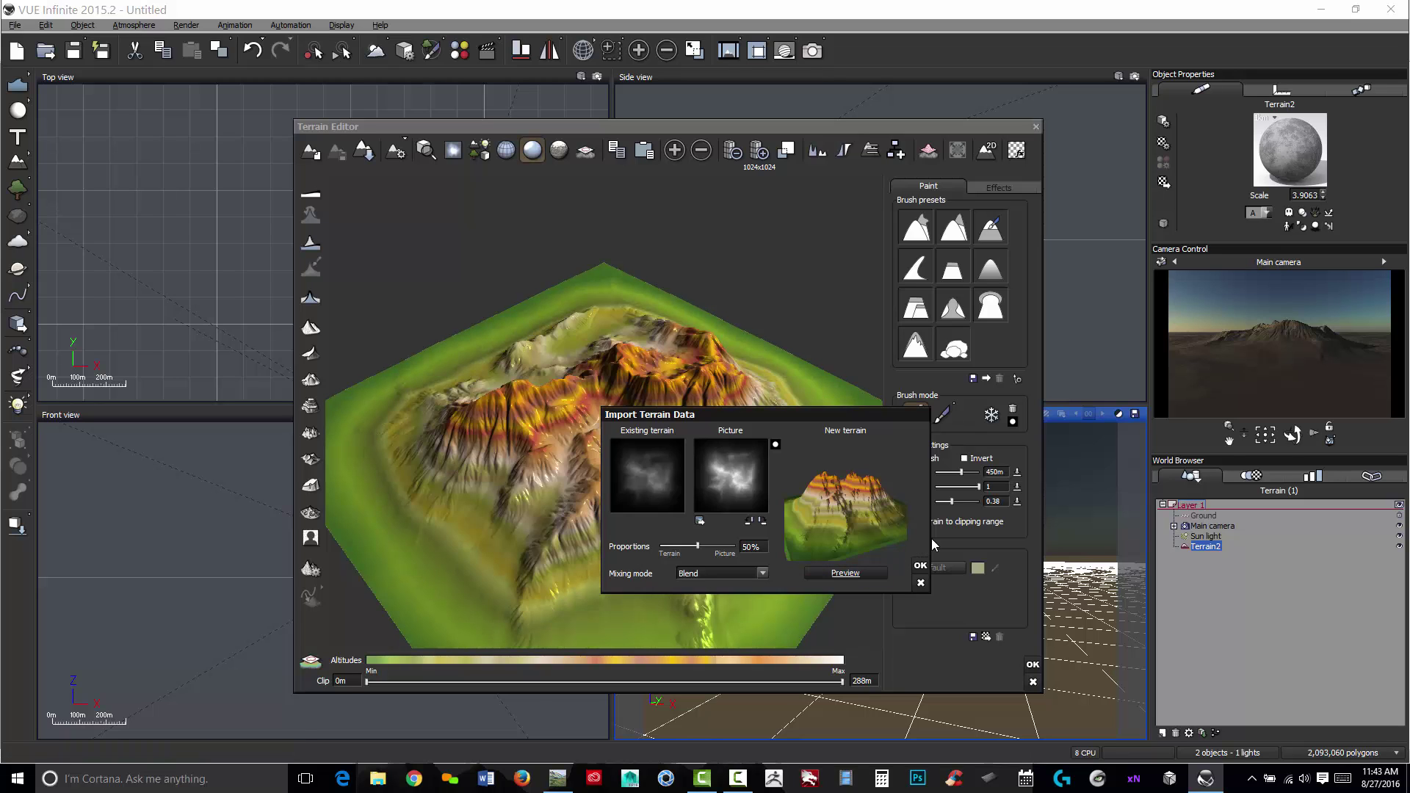
pyautogui.click(919, 566)
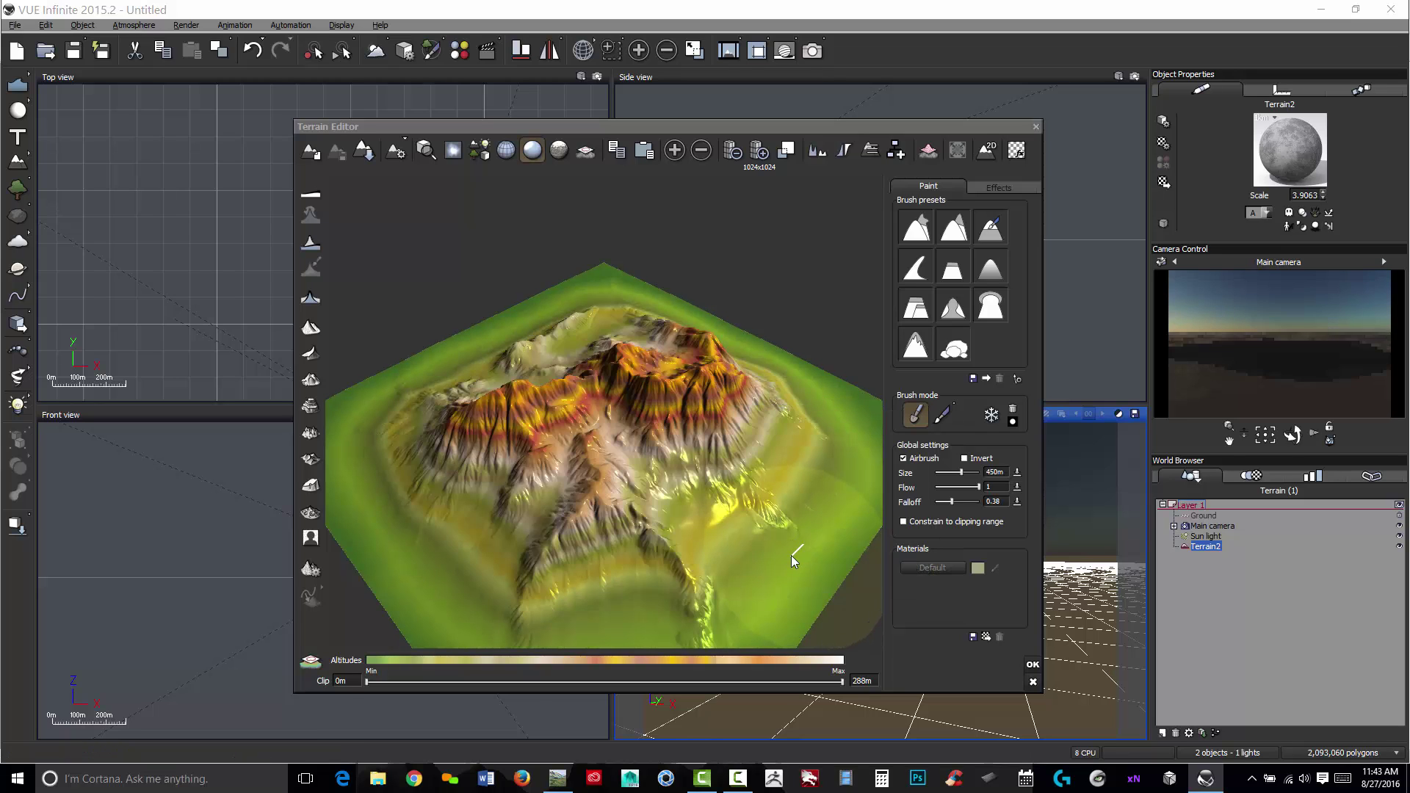
pyautogui.moveTo(791, 553); pyautogui.dragTo(463, 297, button='right')
pyautogui.click(1032, 664)
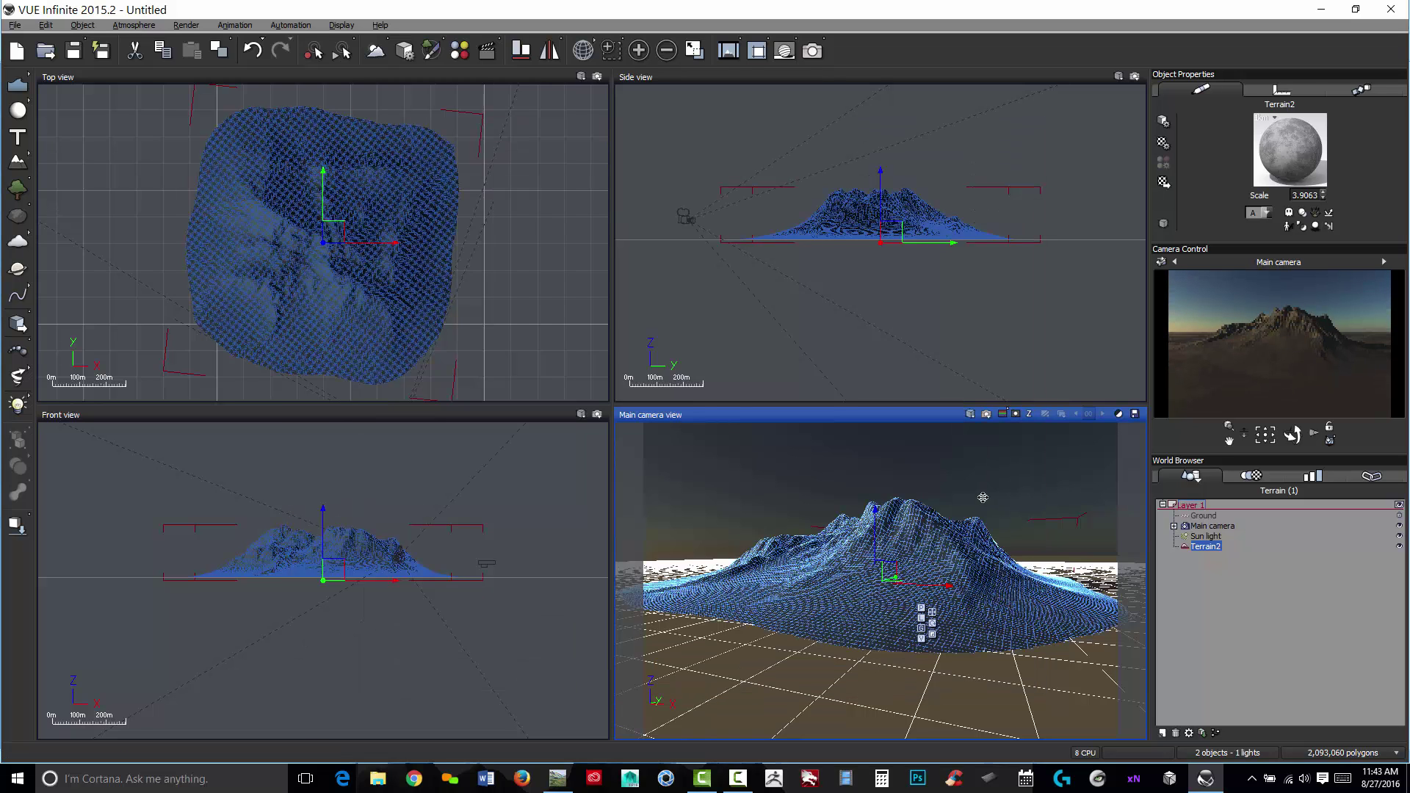
# Step: Render the main camera view with the updated terrain and accept the post render options unchanged
pyautogui.click(810, 53)
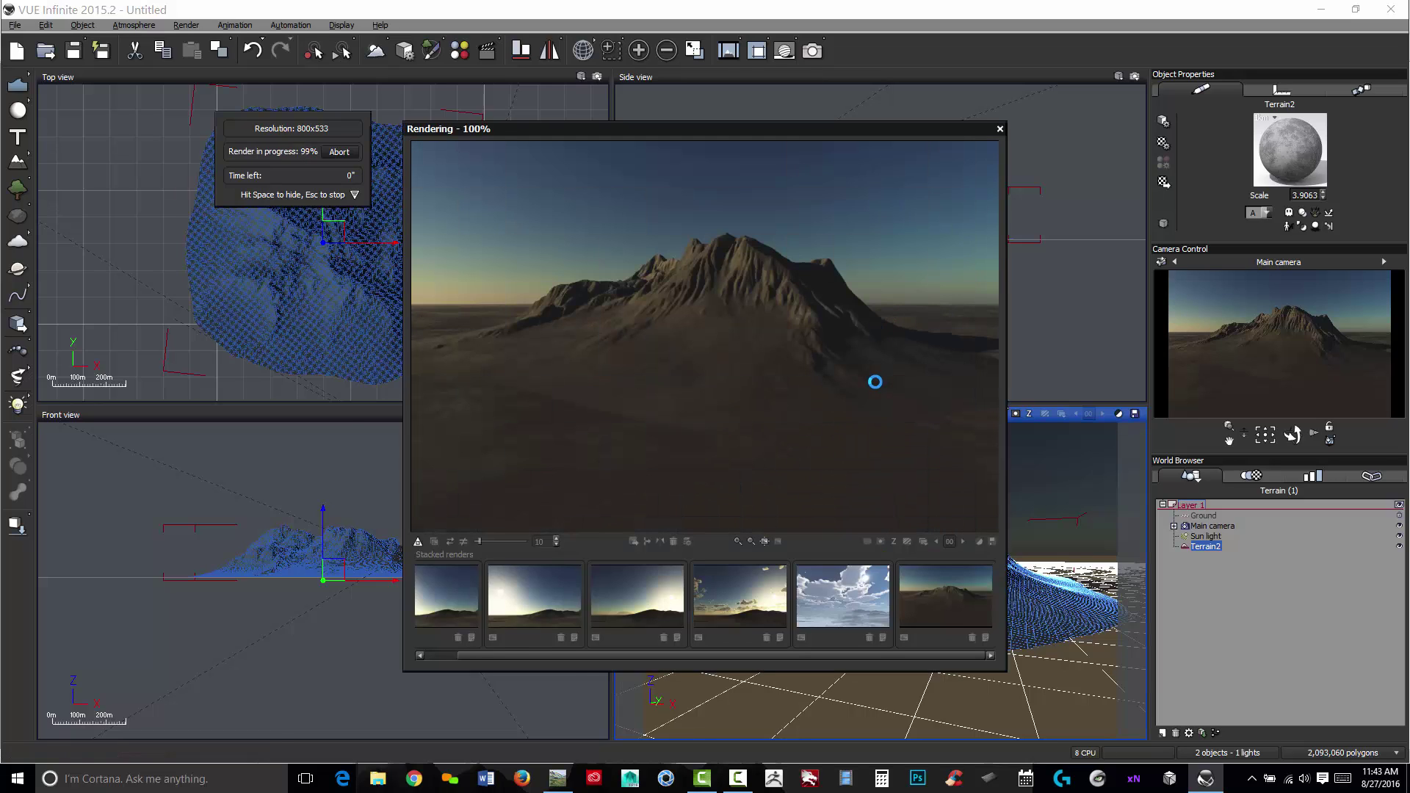
pyautogui.click(1028, 412)
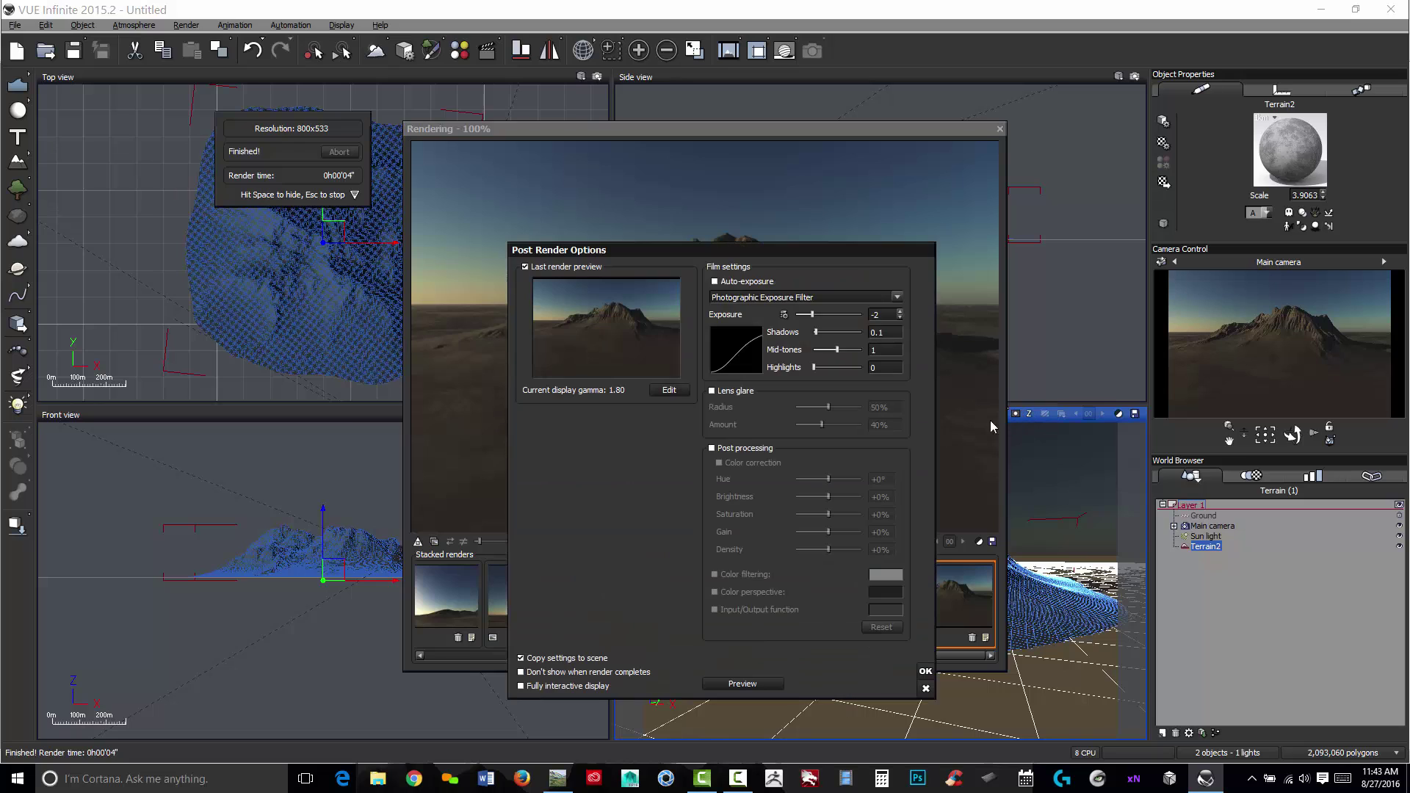
pyautogui.click(925, 672)
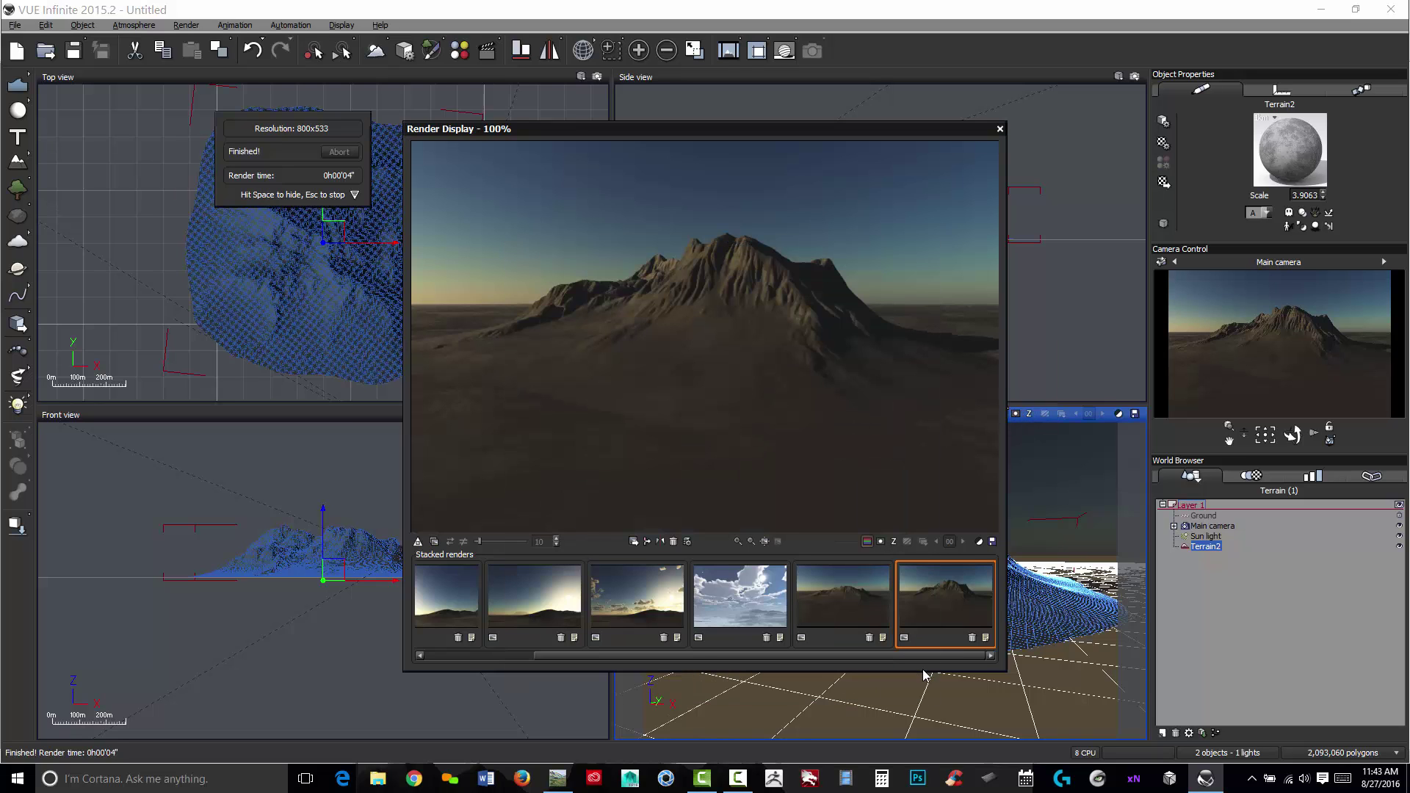
# Step: Compare the last two stacked renders by alternating between the original terrain and the World Machine eroded version
pyautogui.click(844, 594)
pyautogui.click(936, 601)
pyautogui.click(843, 597)
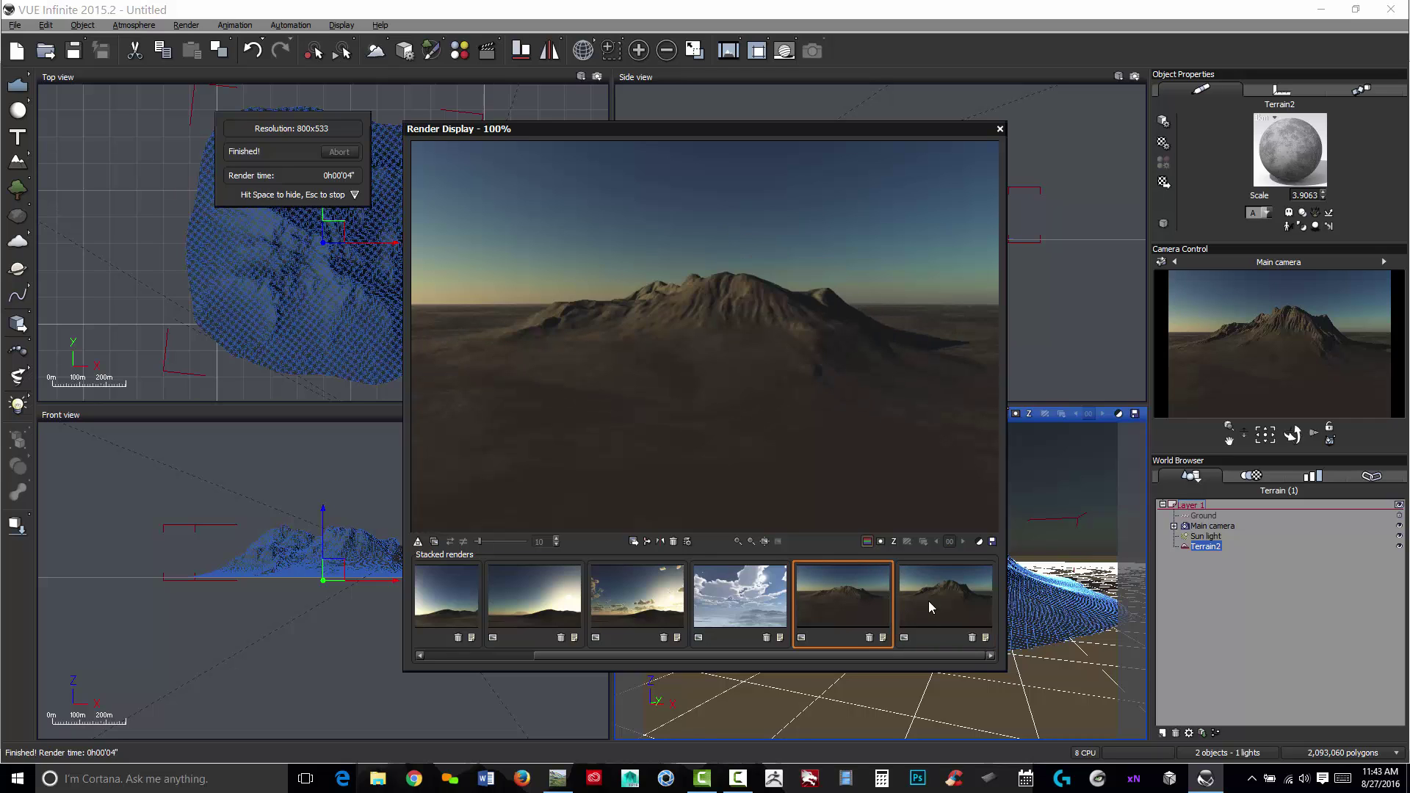
pyautogui.click(928, 600)
pyautogui.click(848, 599)
pyautogui.click(923, 606)
pyautogui.click(844, 610)
pyautogui.click(923, 616)
pyautogui.click(837, 611)
pyautogui.click(939, 614)
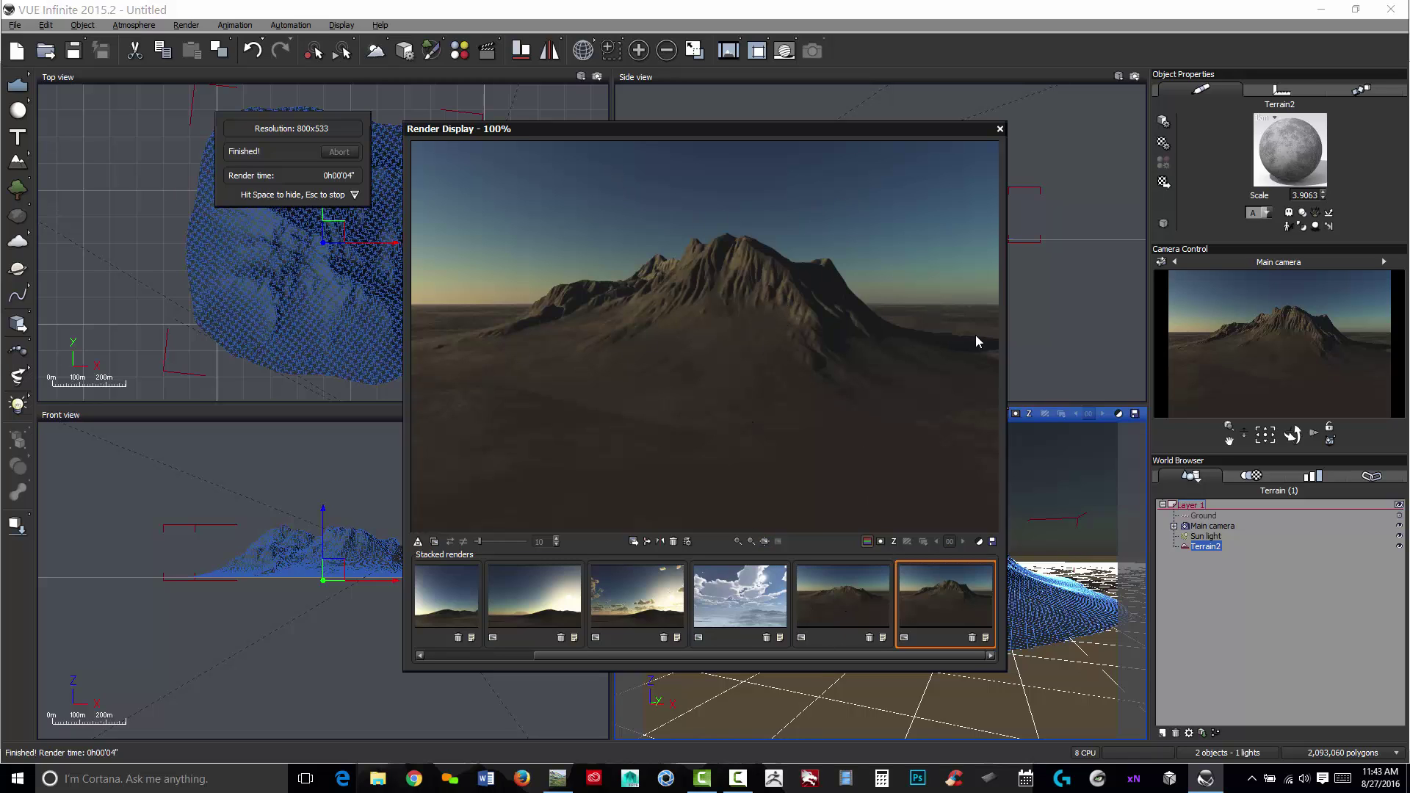
pyautogui.click(851, 598)
pyautogui.click(953, 598)
pyautogui.click(844, 597)
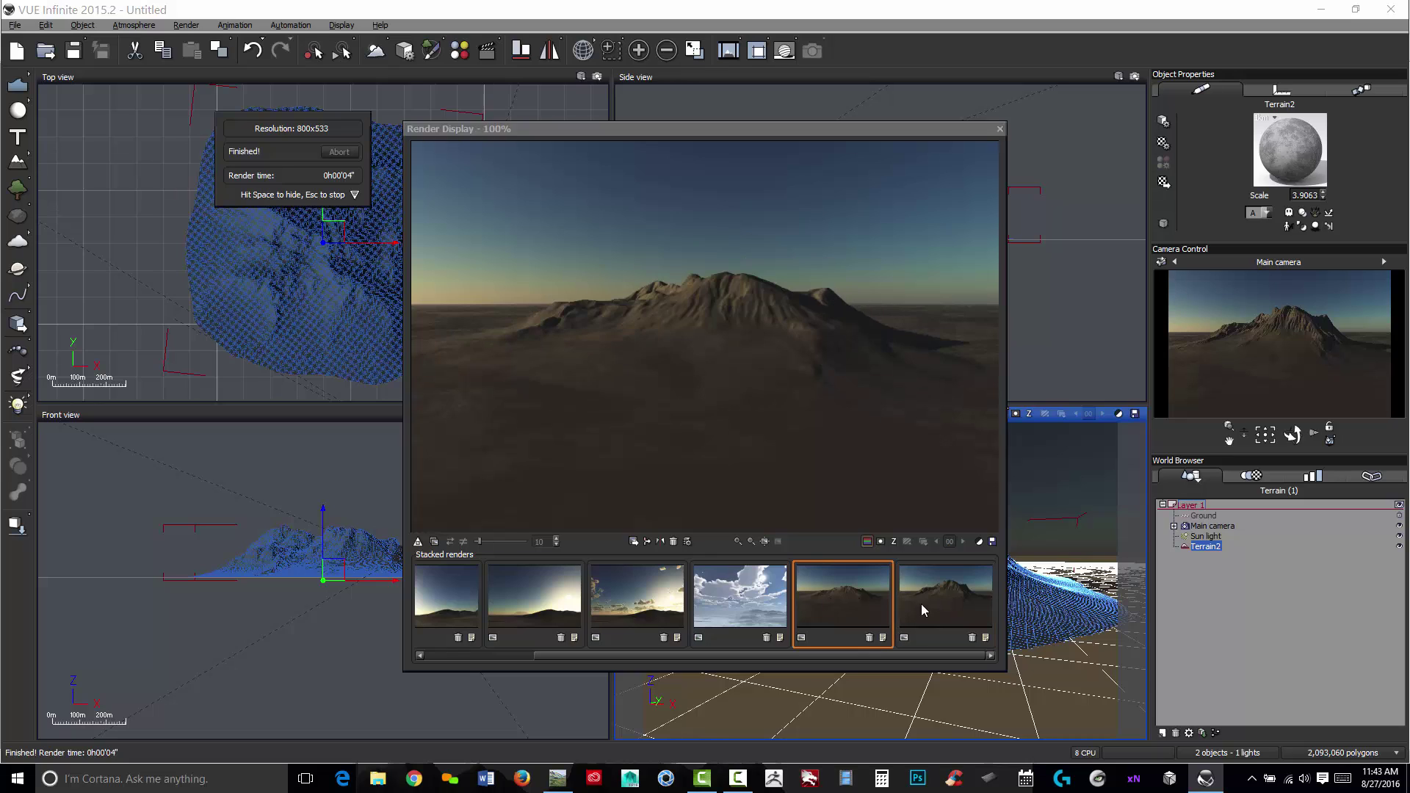
pyautogui.click(972, 602)
pyautogui.click(857, 597)
pyautogui.click(954, 606)
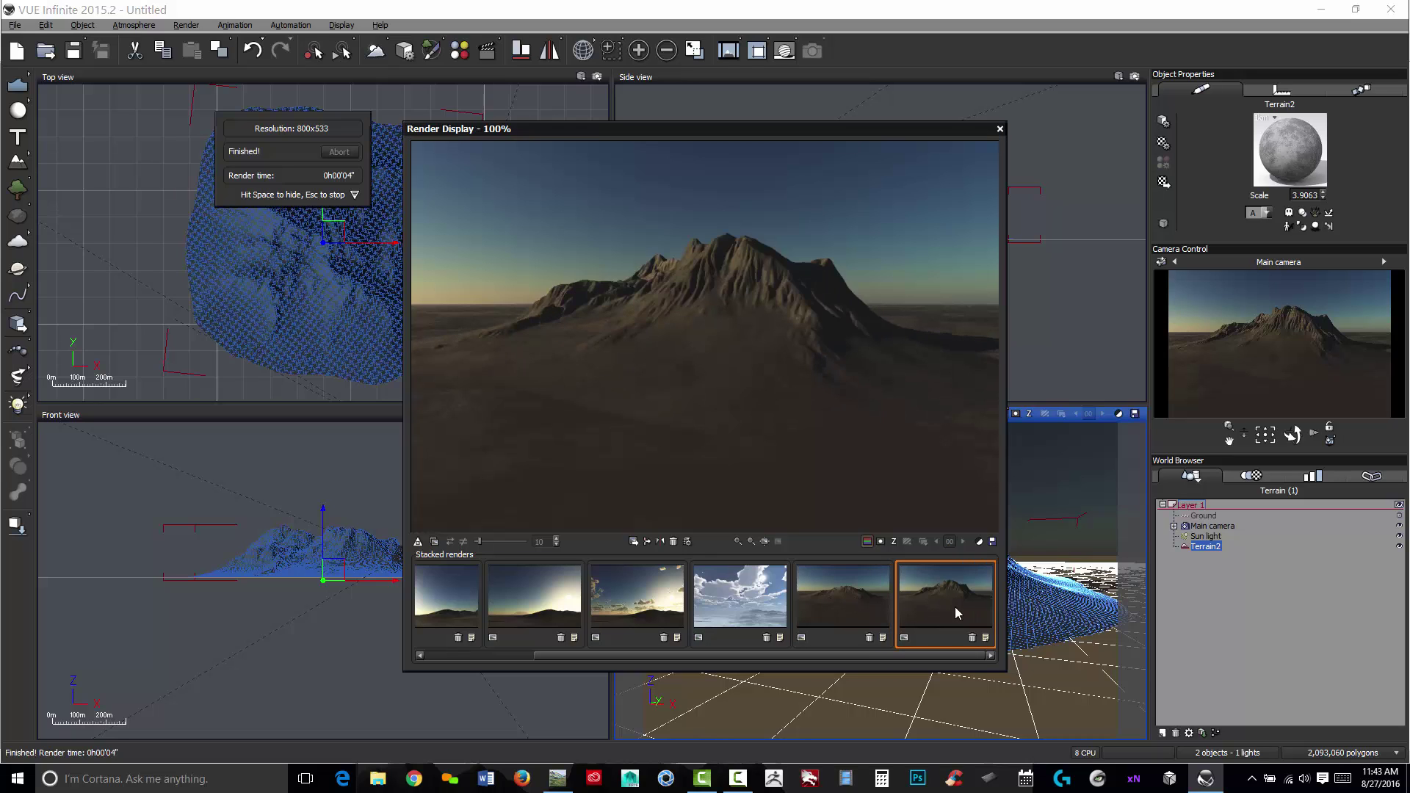
# Step: Switch between the last two stacked renders again, finishing on the eroded terrain version
pyautogui.click(844, 606)
pyautogui.click(941, 614)
pyautogui.click(857, 614)
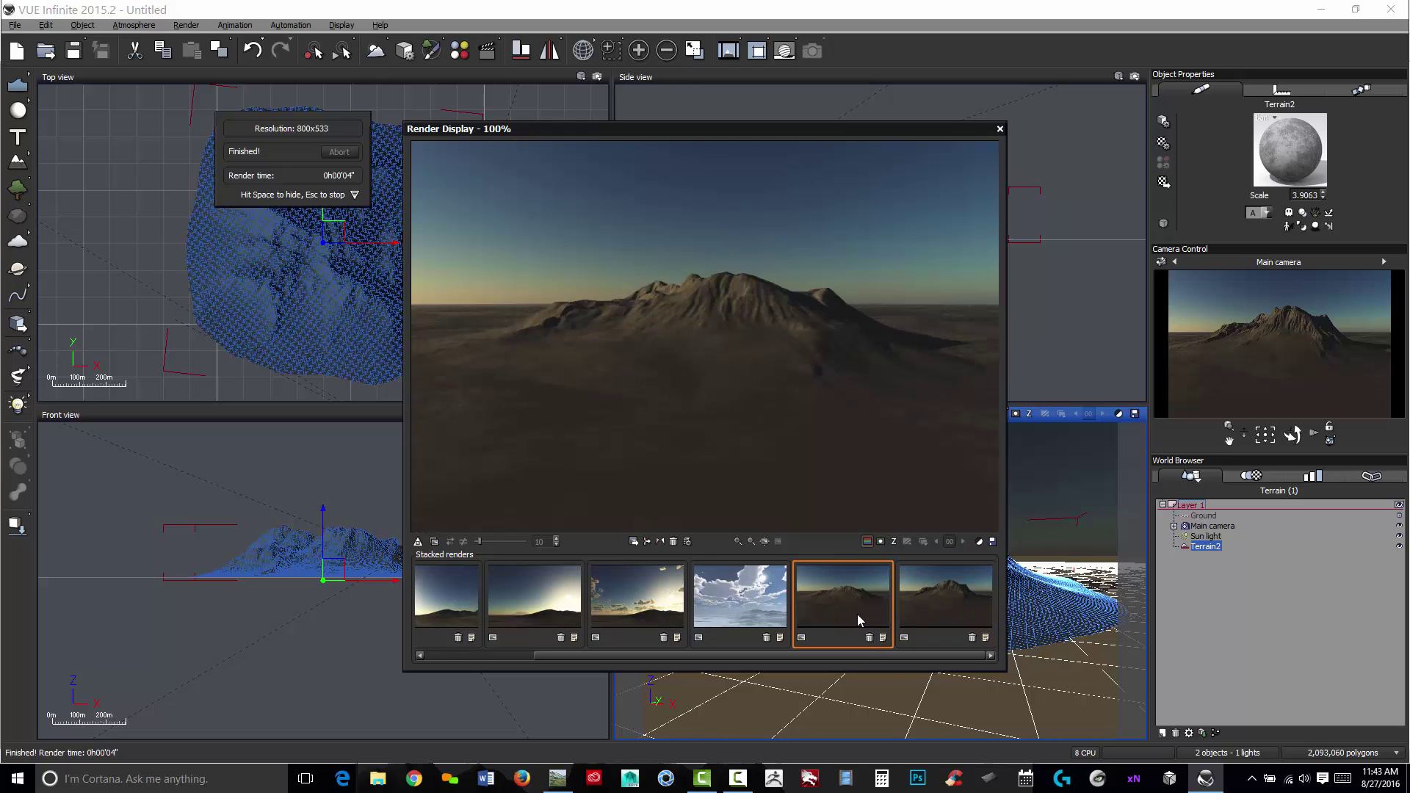
pyautogui.click(920, 618)
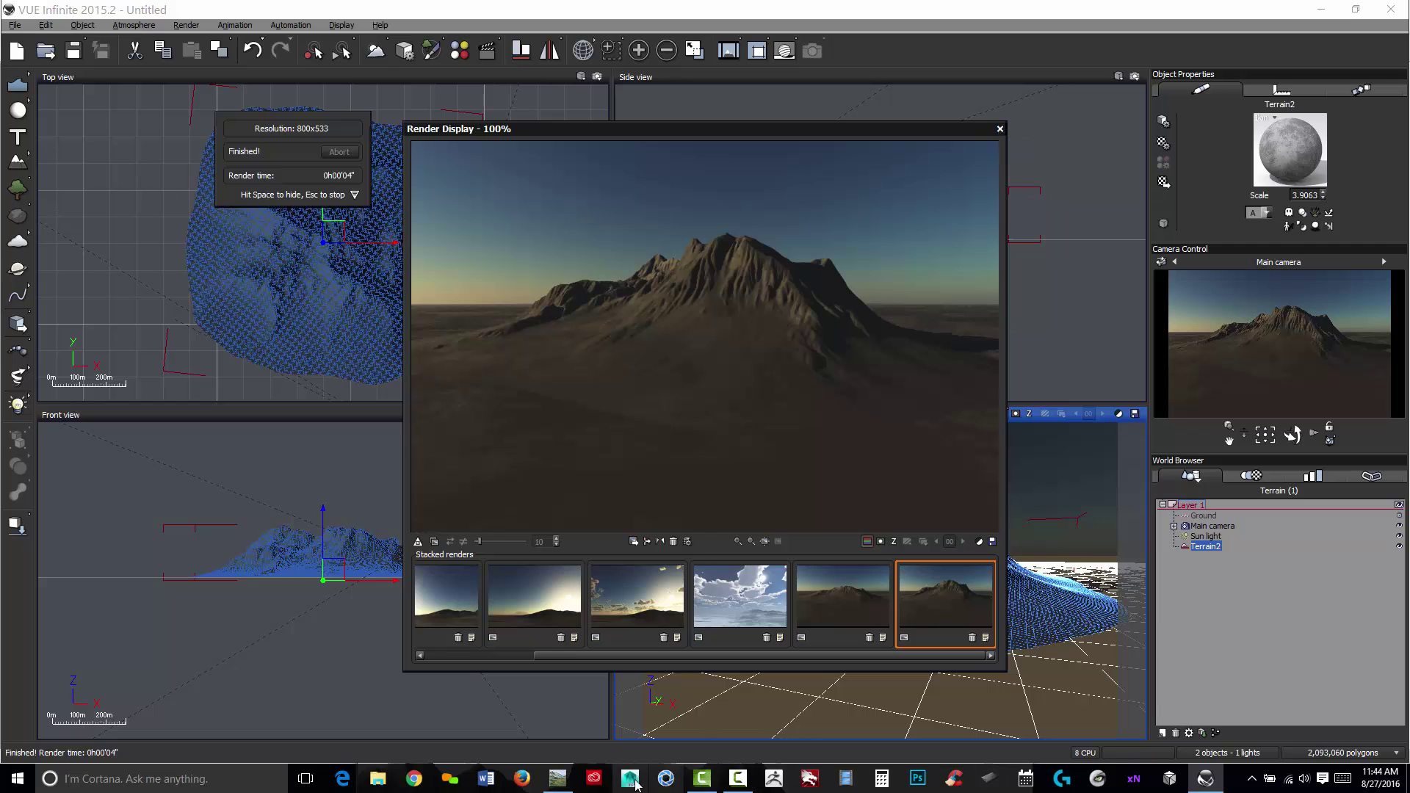
# Step: Switch to World Machine, build the default device network, and inspect its Height Output terrain in the secondary 3D view
pyautogui.click(557, 779)
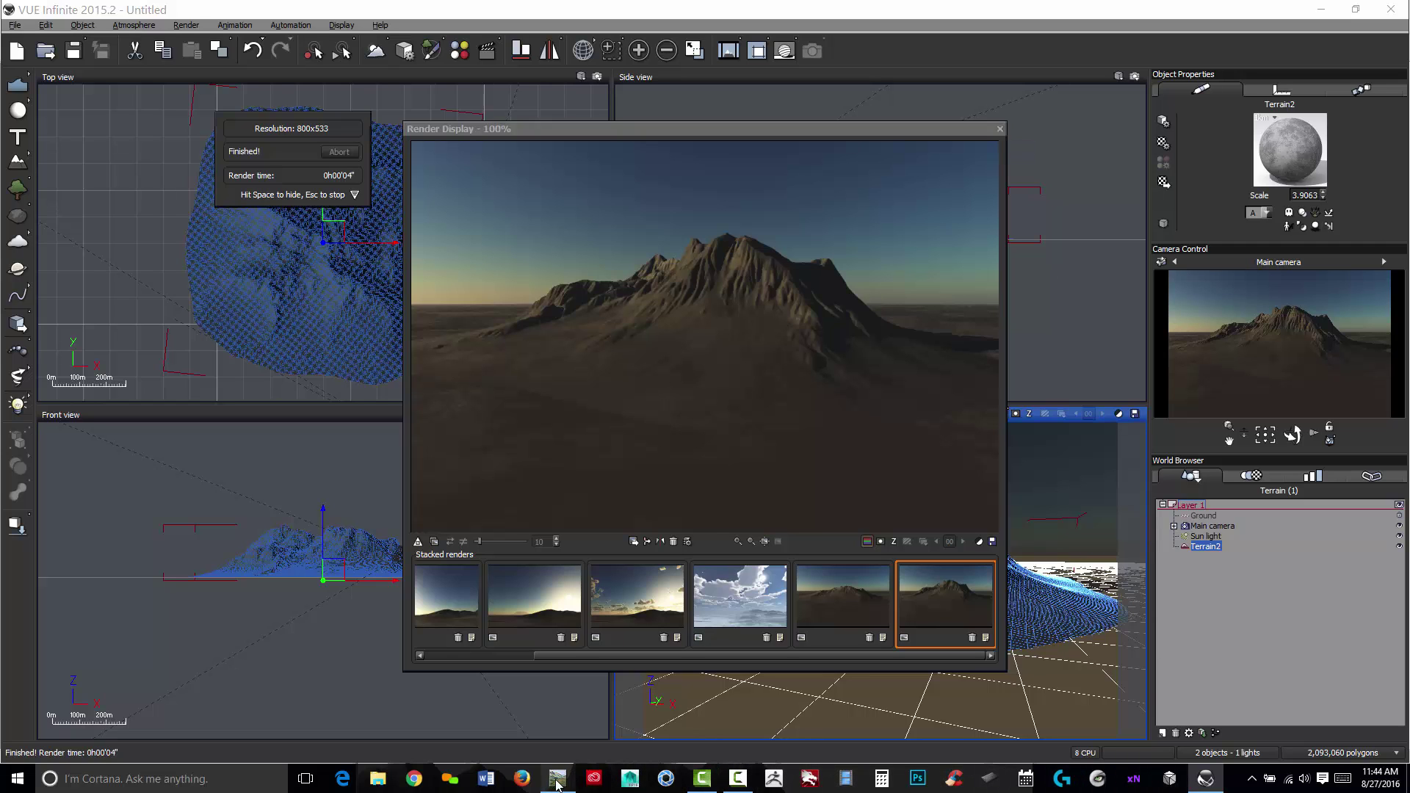
pyautogui.moveTo(741, 584); pyautogui.dragTo(749, 694)
pyautogui.click(1034, 555)
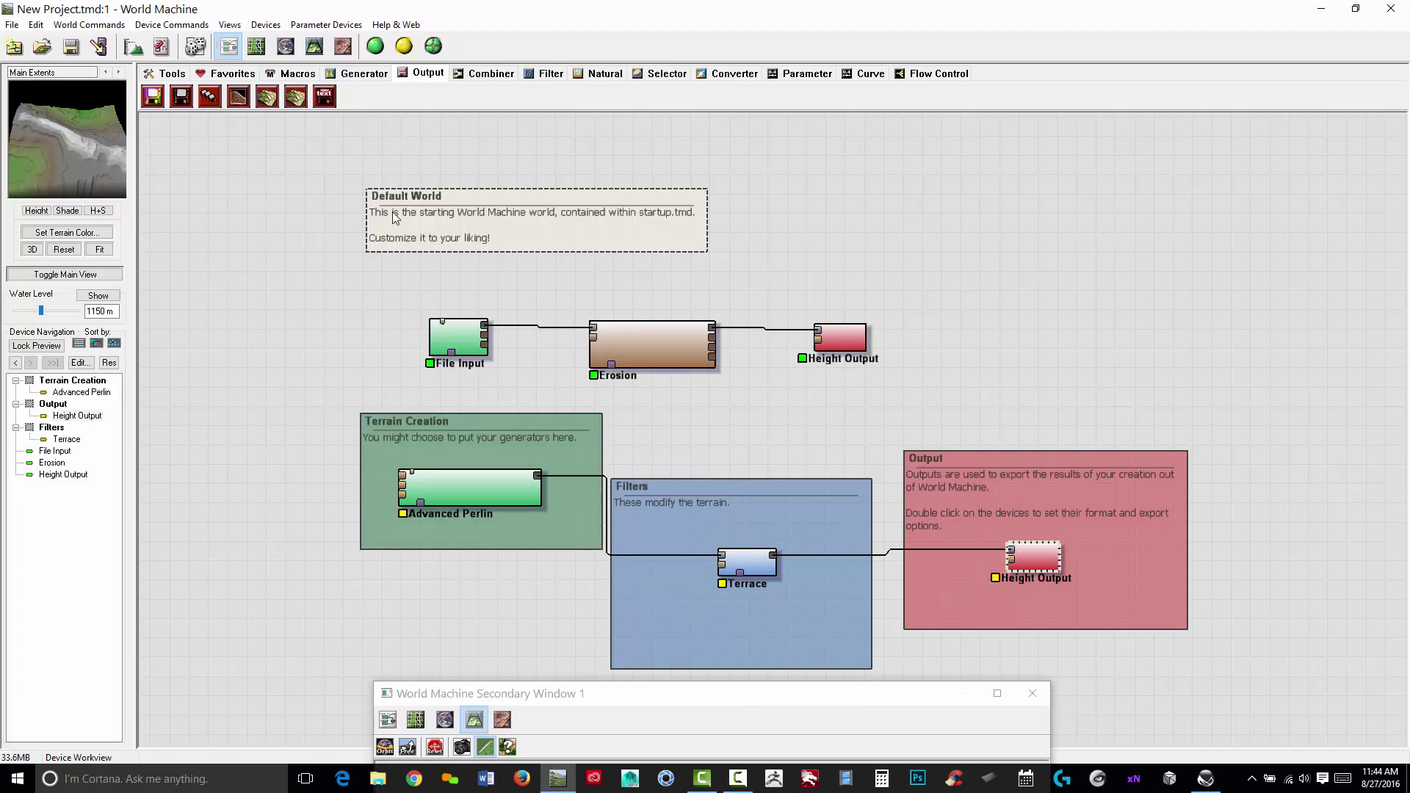
pyautogui.click(375, 46)
pyautogui.moveTo(676, 694); pyautogui.dragTo(705, 257)
pyautogui.moveTo(646, 514); pyautogui.dragTo(708, 617)
pyautogui.moveTo(865, 236); pyautogui.dragTo(614, 652)
# Step: Shift the default network's Height Output device and insert a copy of the Erosion device between Terrace and Height Output
pyautogui.click(1042, 558)
pyautogui.moveTo(1041, 558); pyautogui.dragTo(1156, 556)
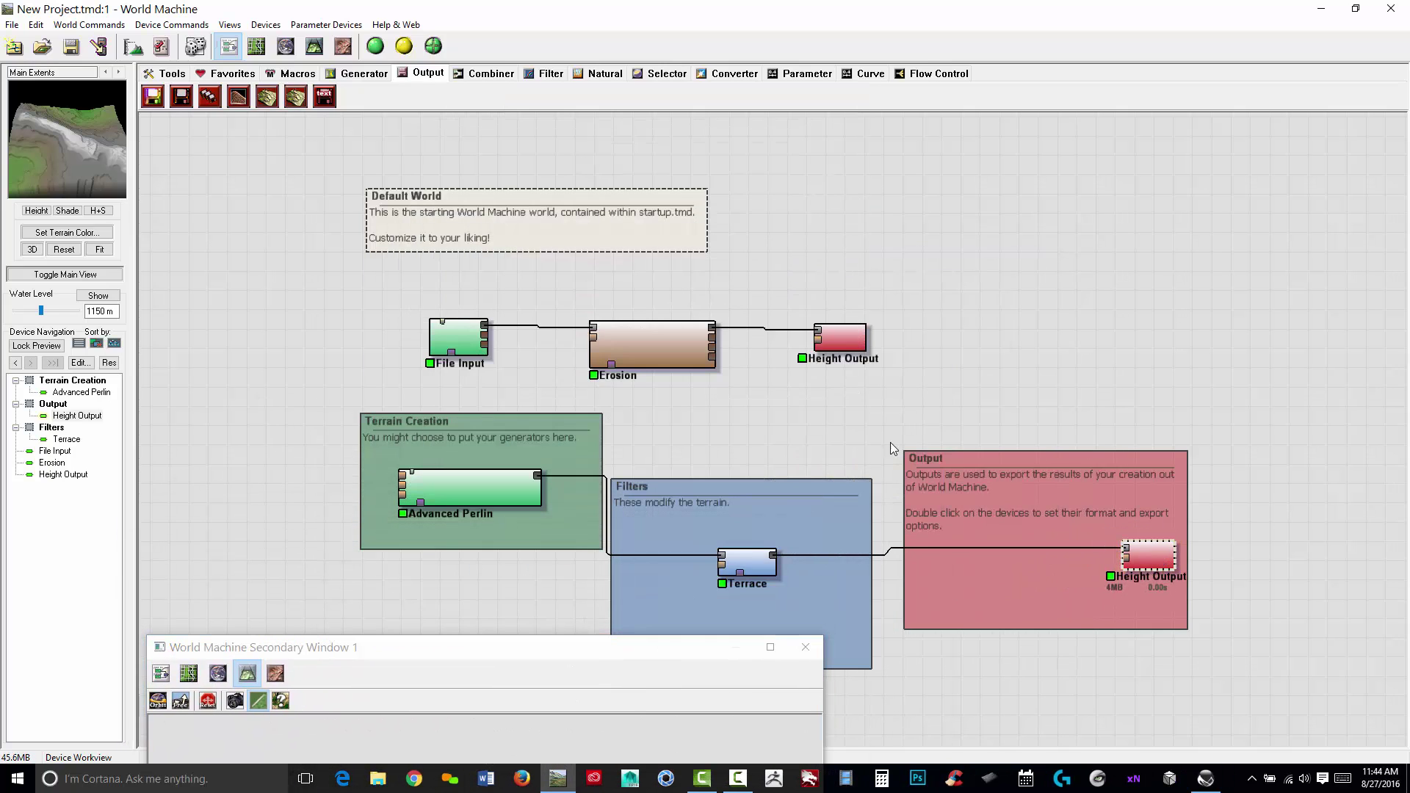
pyautogui.click(685, 347)
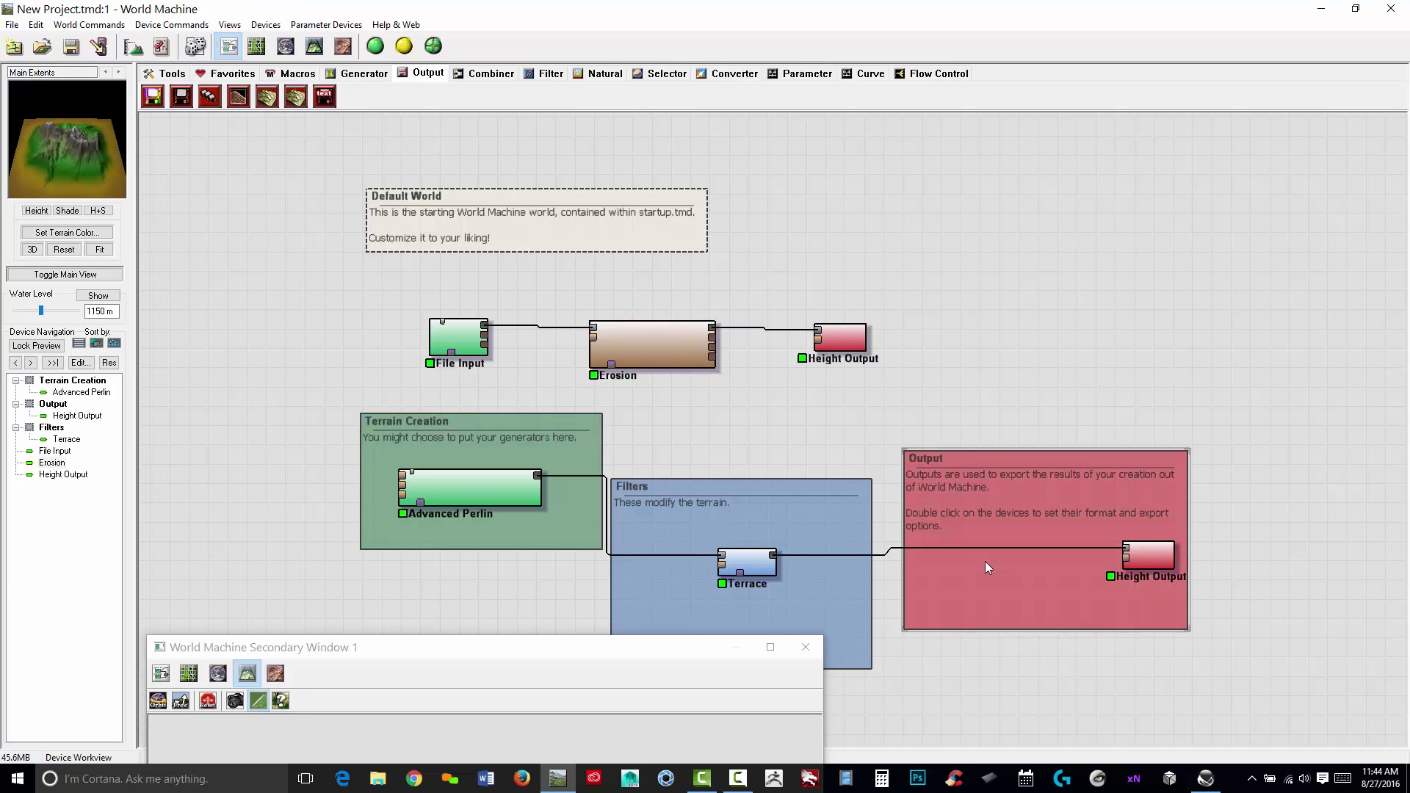
pyautogui.keyDown('ctrl'); pyautogui.moveTo(684, 351); pyautogui.dragTo(1005, 561); pyautogui.keyUp('ctrl')
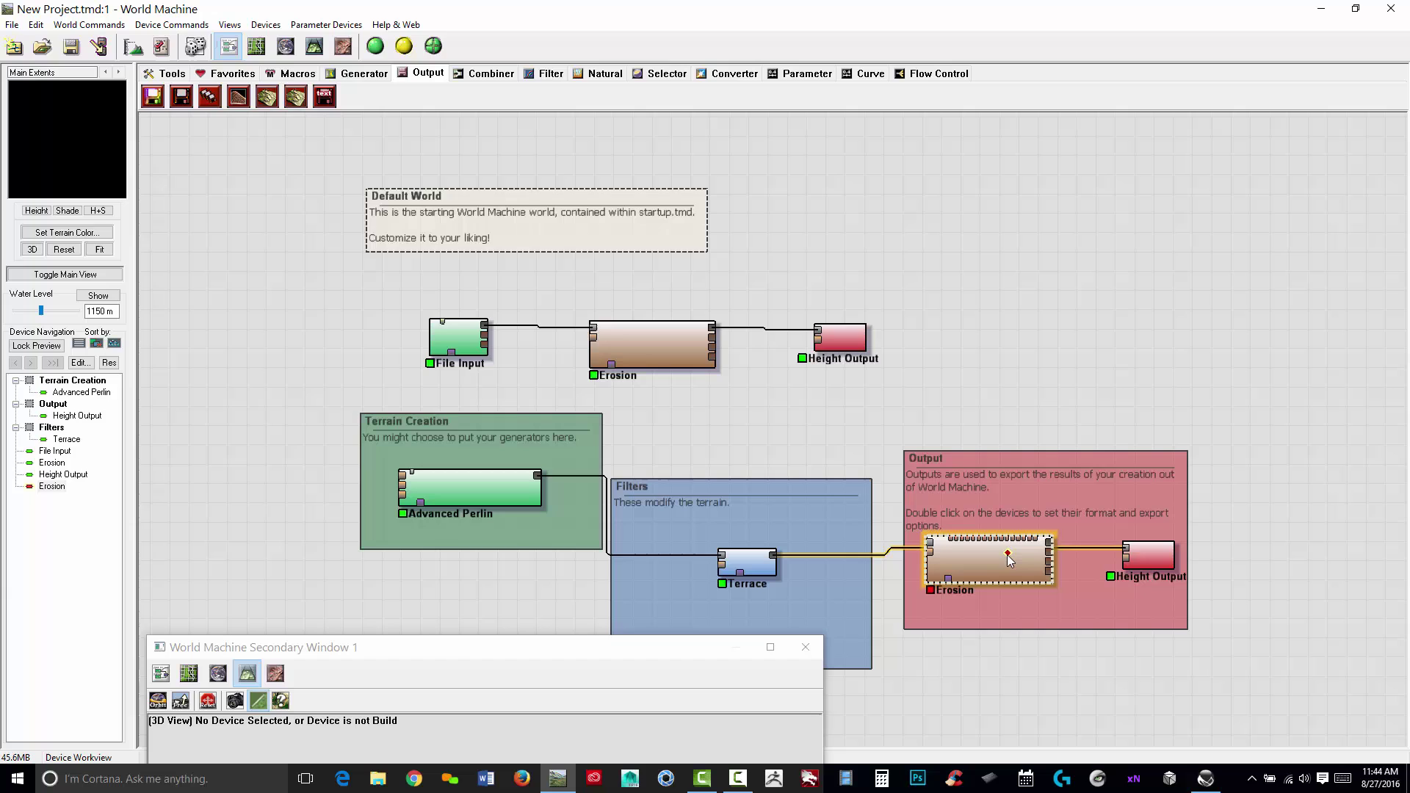
# Step: Build the world at full resolution with the default network's Height Output selected and accept the build report
pyautogui.click(1137, 555)
pyautogui.click(404, 45)
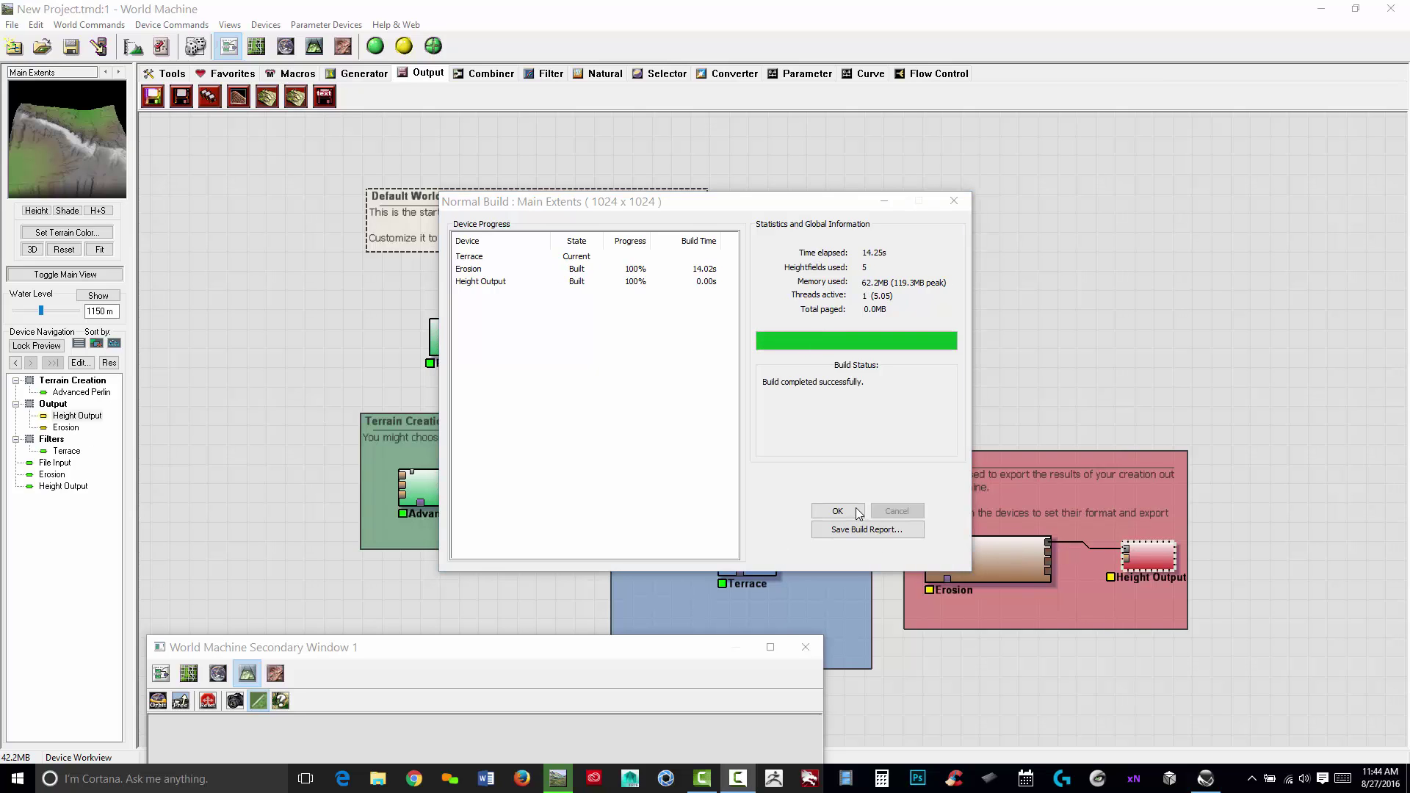
pyautogui.click(857, 512)
# Step: Write the default network's Height Output to disk as a 16-bit TIFF named output.tif in the vue_wm folder
pyautogui.doubleClick(1159, 559)
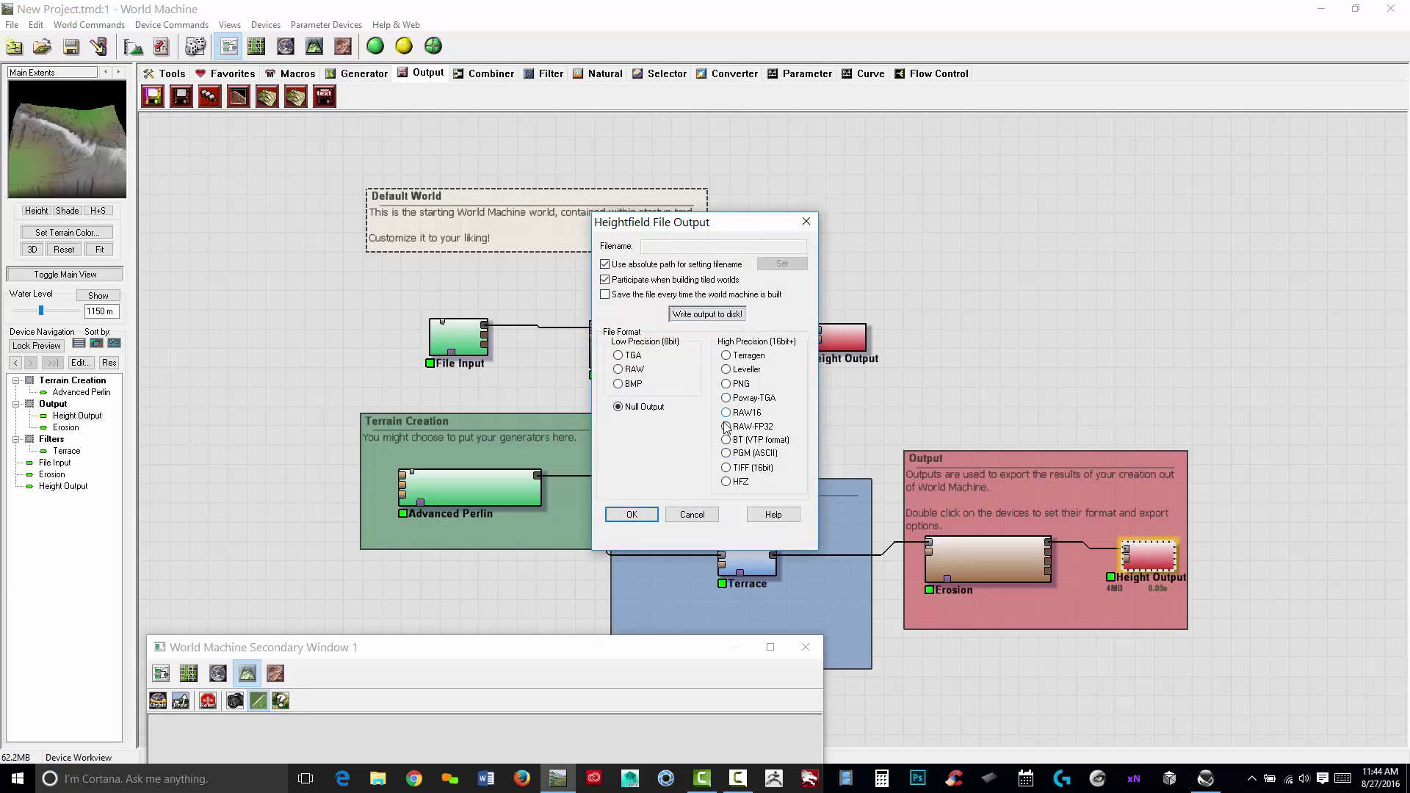
pyautogui.click(731, 470)
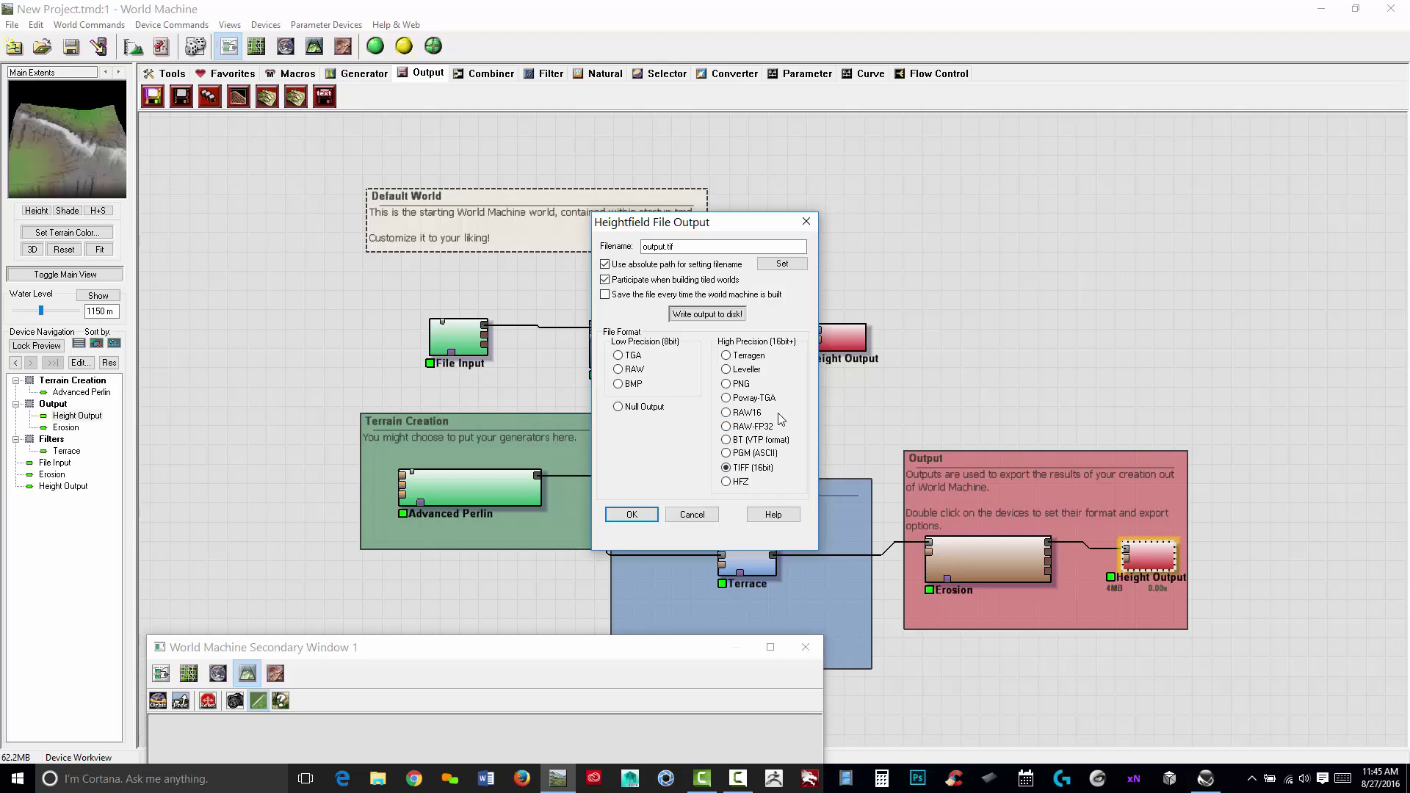
pyautogui.click(782, 263)
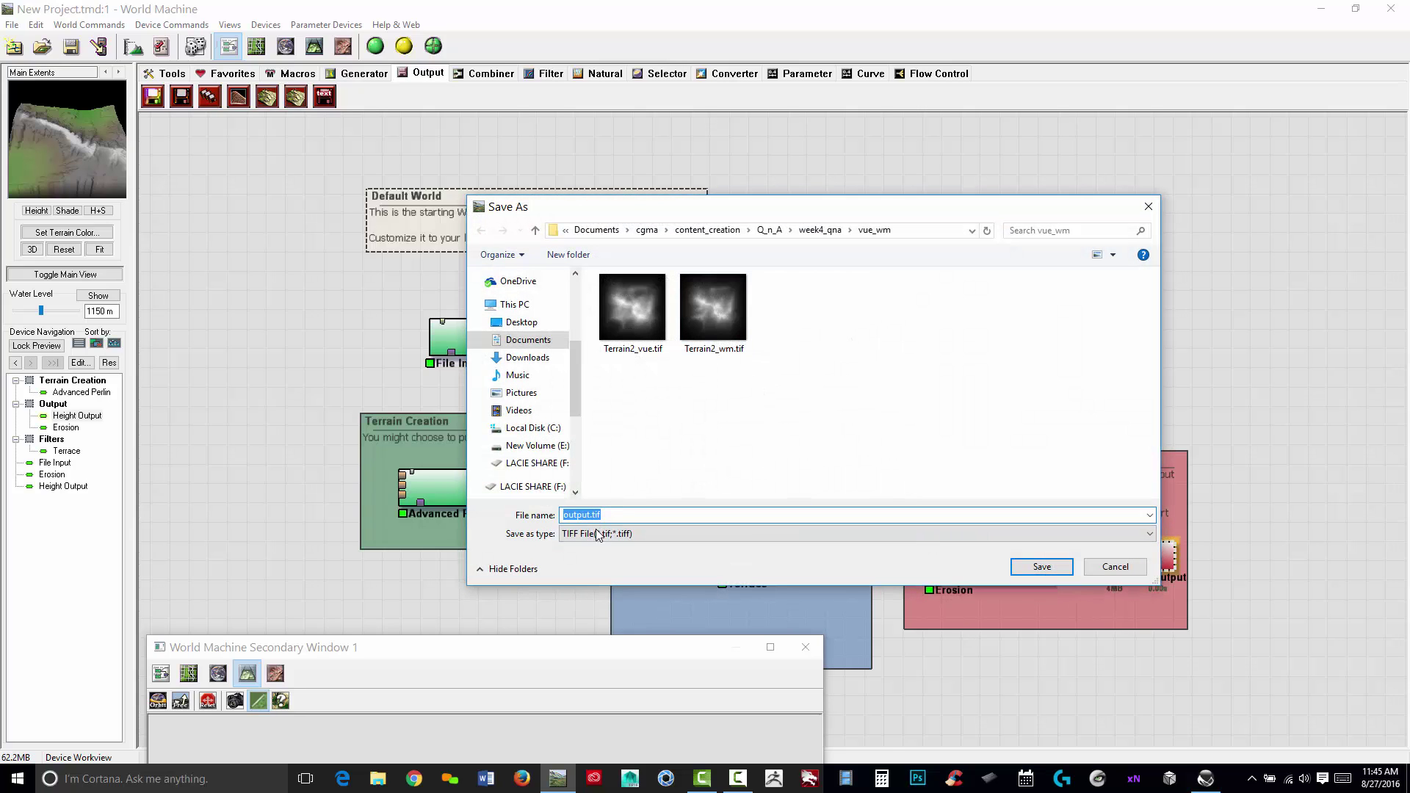
pyautogui.click(1041, 567)
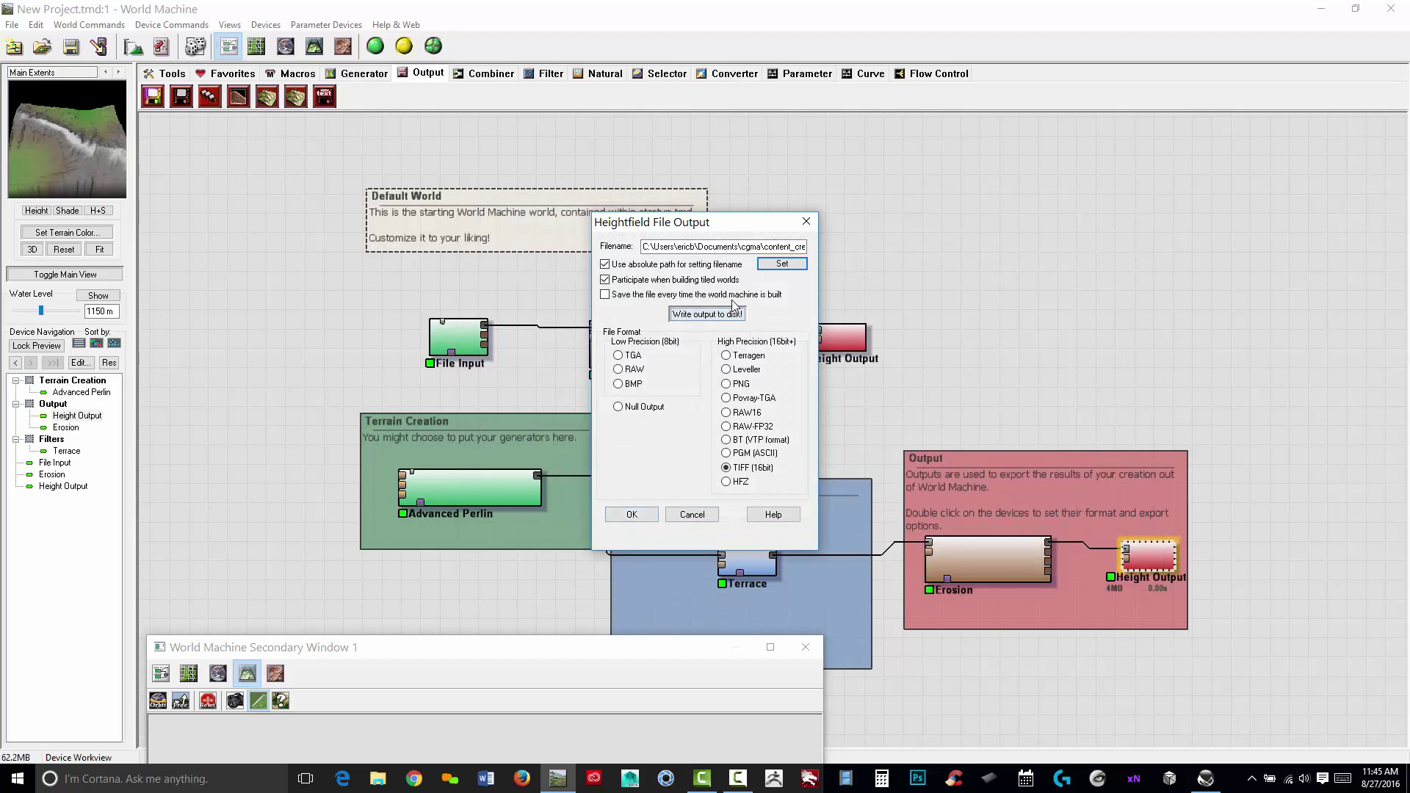
pyautogui.click(707, 314)
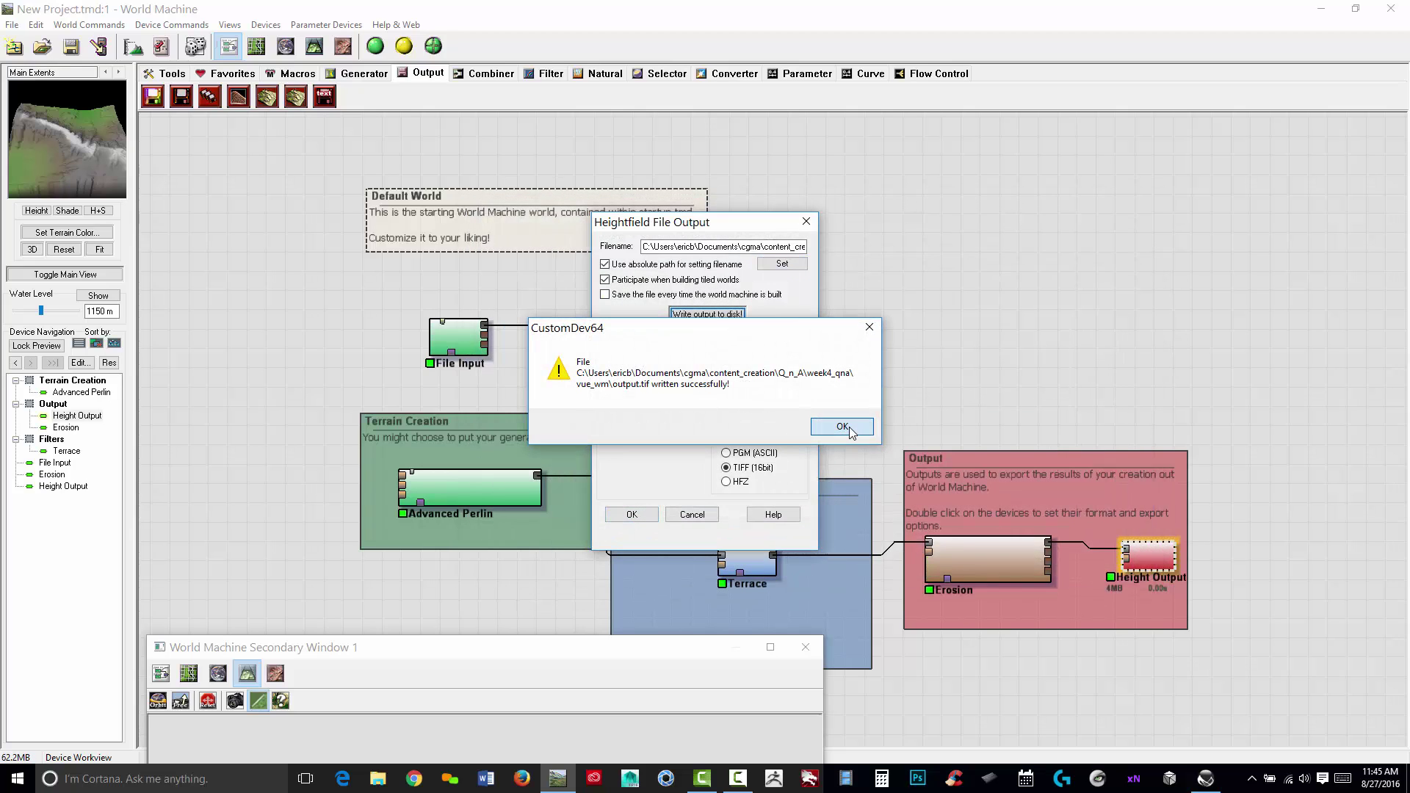
pyautogui.click(852, 425)
pyautogui.click(636, 514)
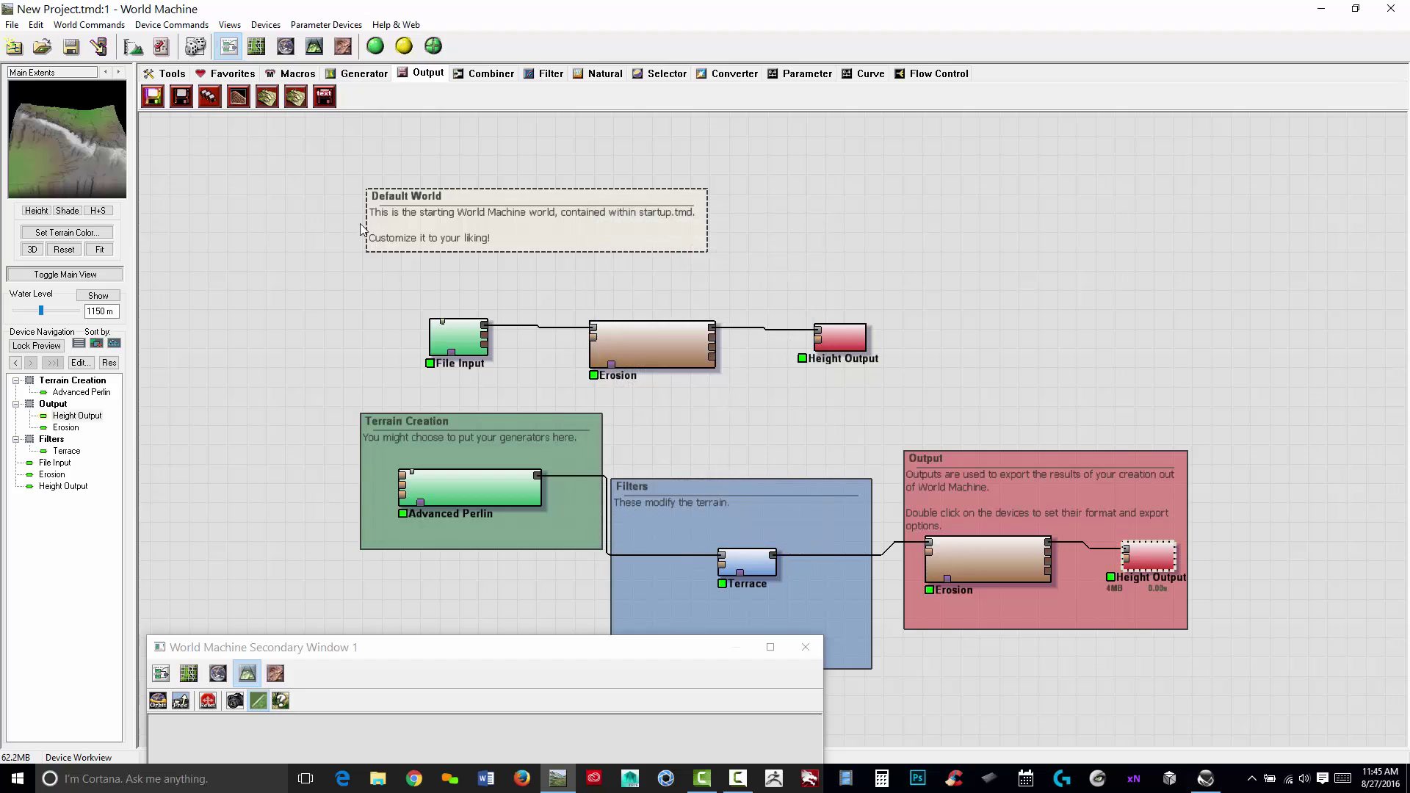
# Step: Save the World Machine project
pyautogui.click(12, 24)
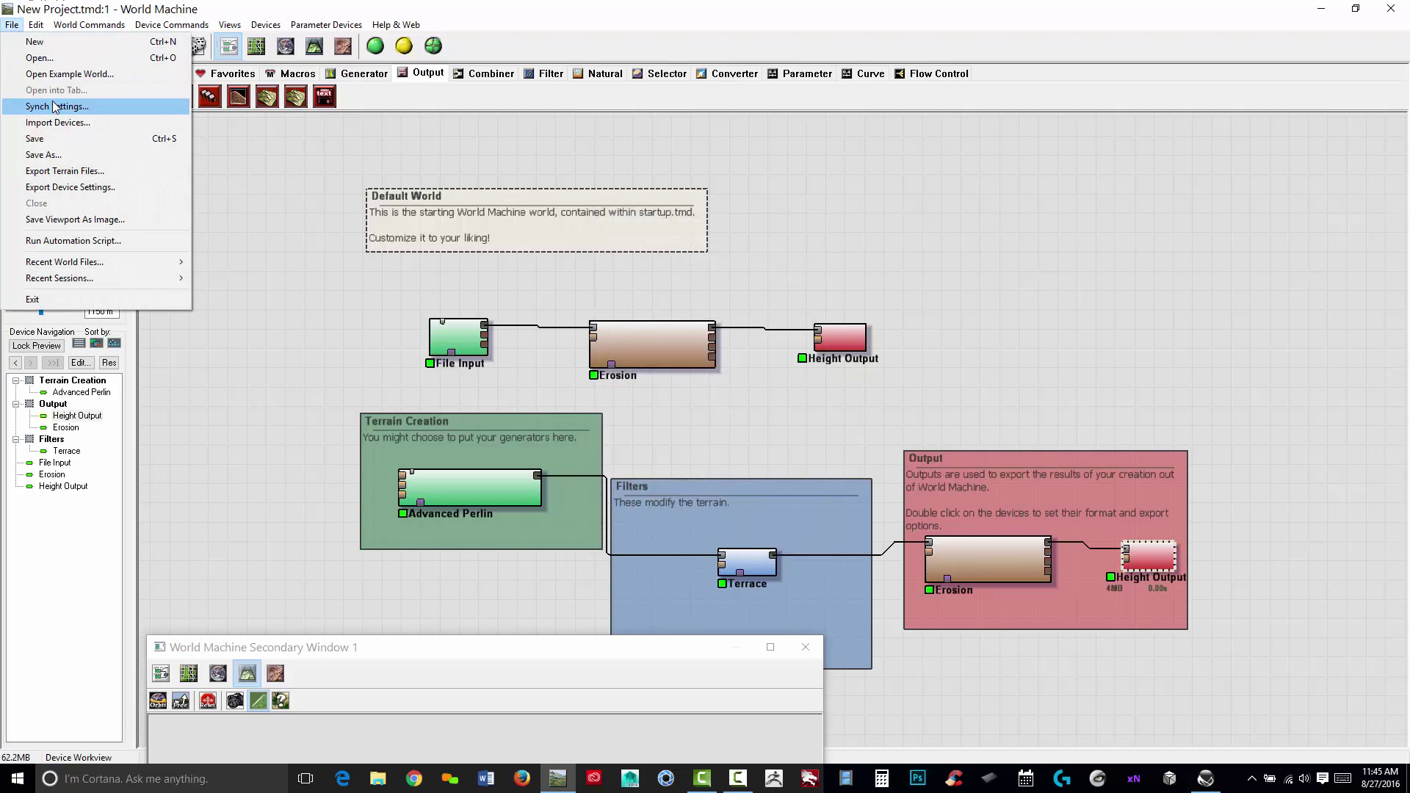
pyautogui.click(34, 139)
pyautogui.click(998, 561)
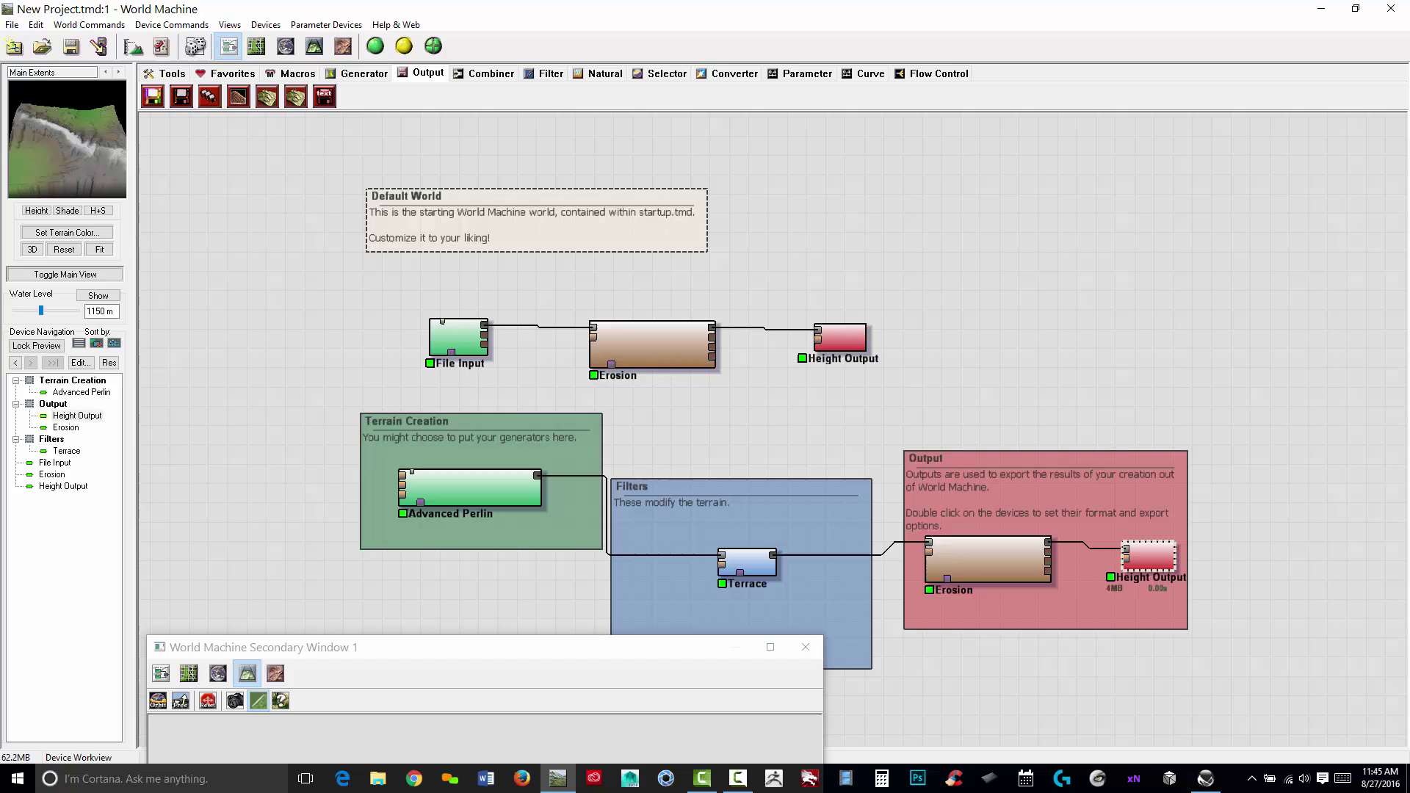
# Step: Switch back to VUE, close the render display, and open Terrain2 in the Terrain Editor
pyautogui.click(1208, 782)
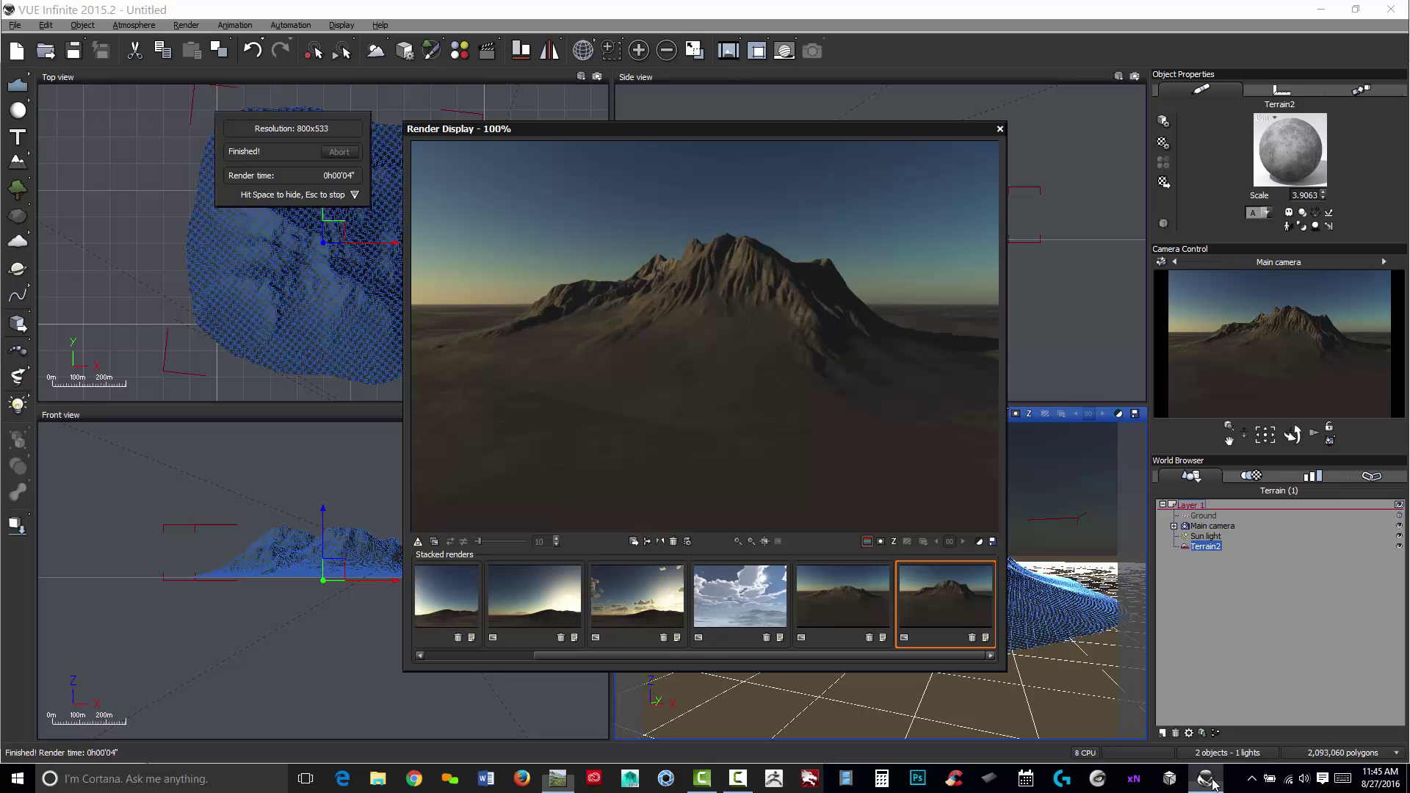
pyautogui.click(999, 128)
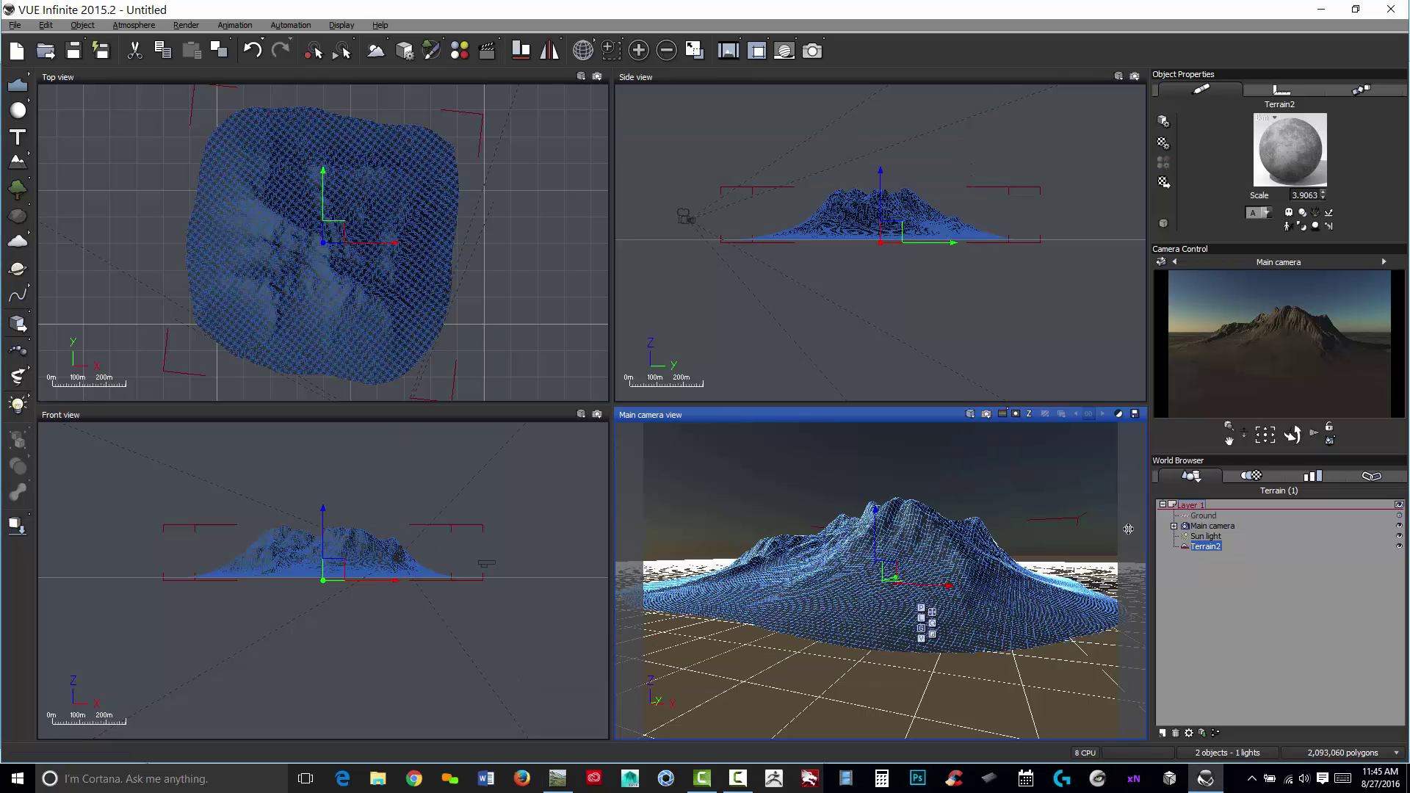
pyautogui.doubleClick(1204, 548)
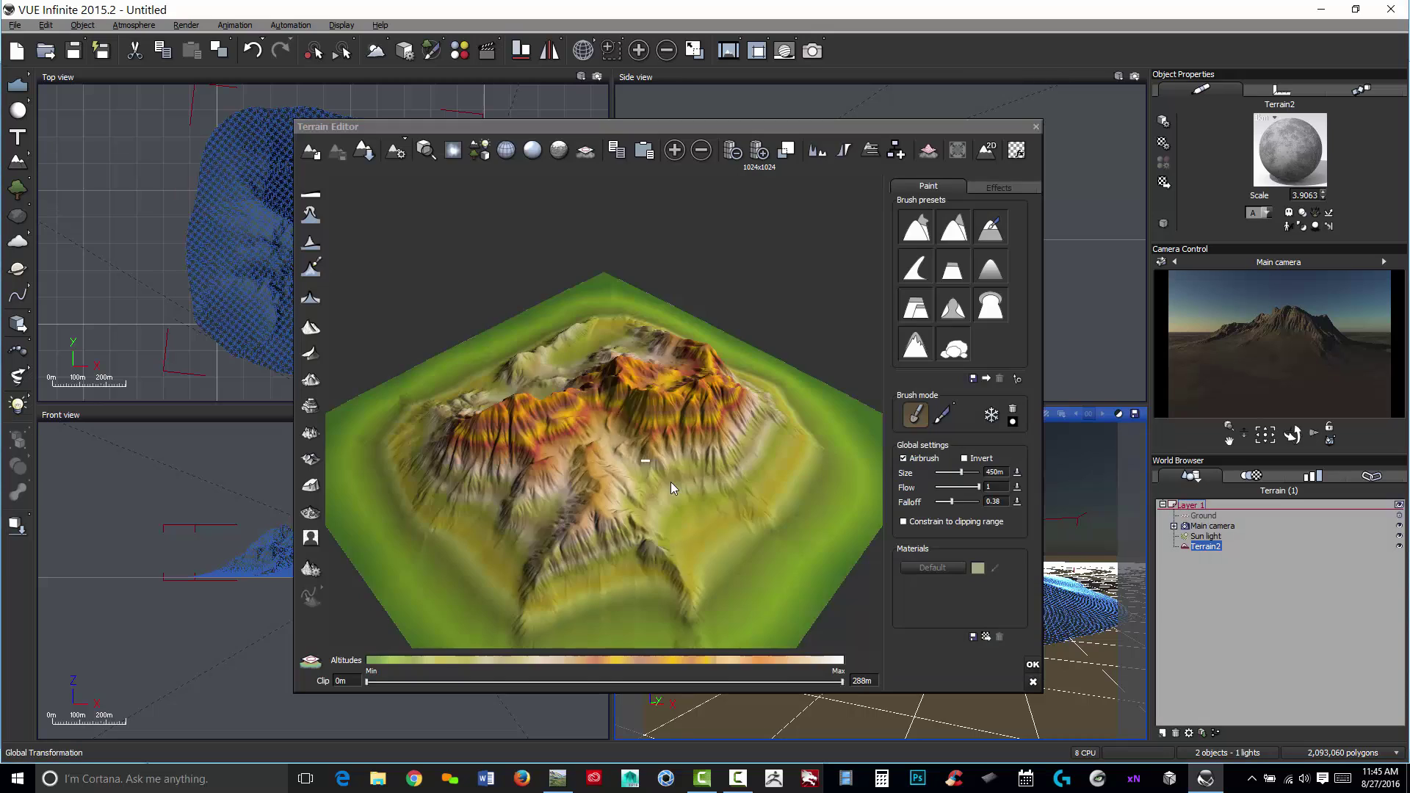
# Step: Load output.tif from the vue_wm folder as the picture for importing terrain data
pyautogui.click(310, 537)
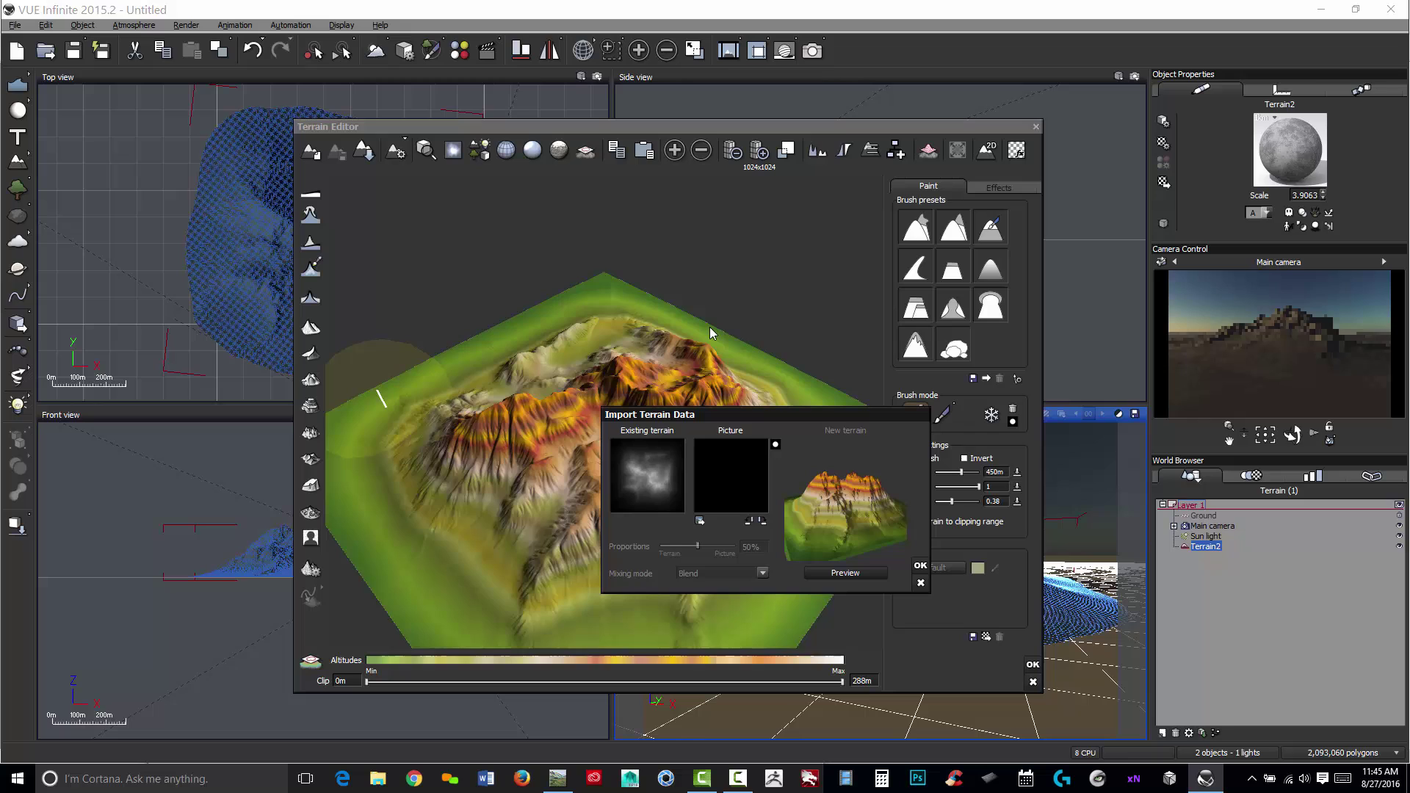
pyautogui.click(700, 520)
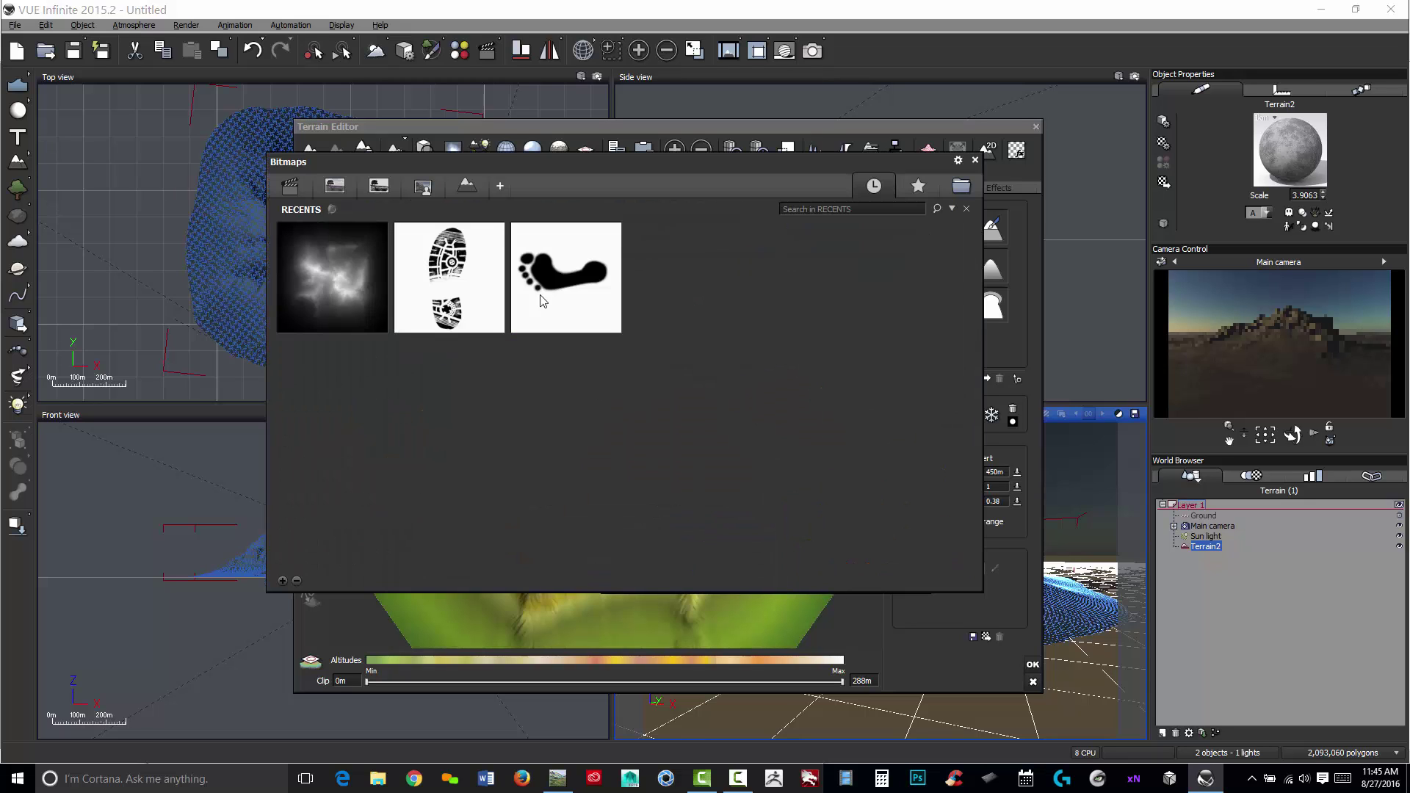
pyautogui.click(960, 185)
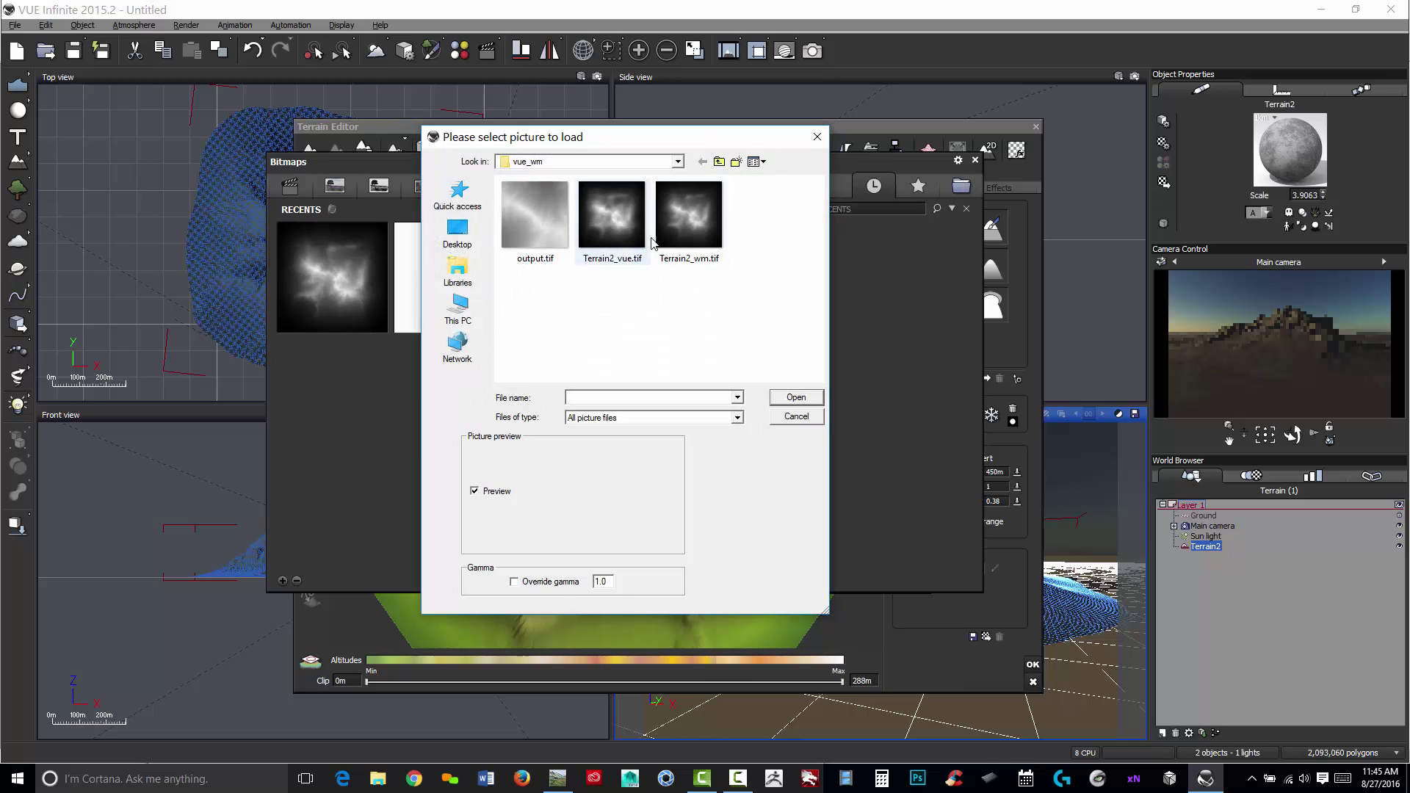
pyautogui.click(534, 216)
pyautogui.click(796, 397)
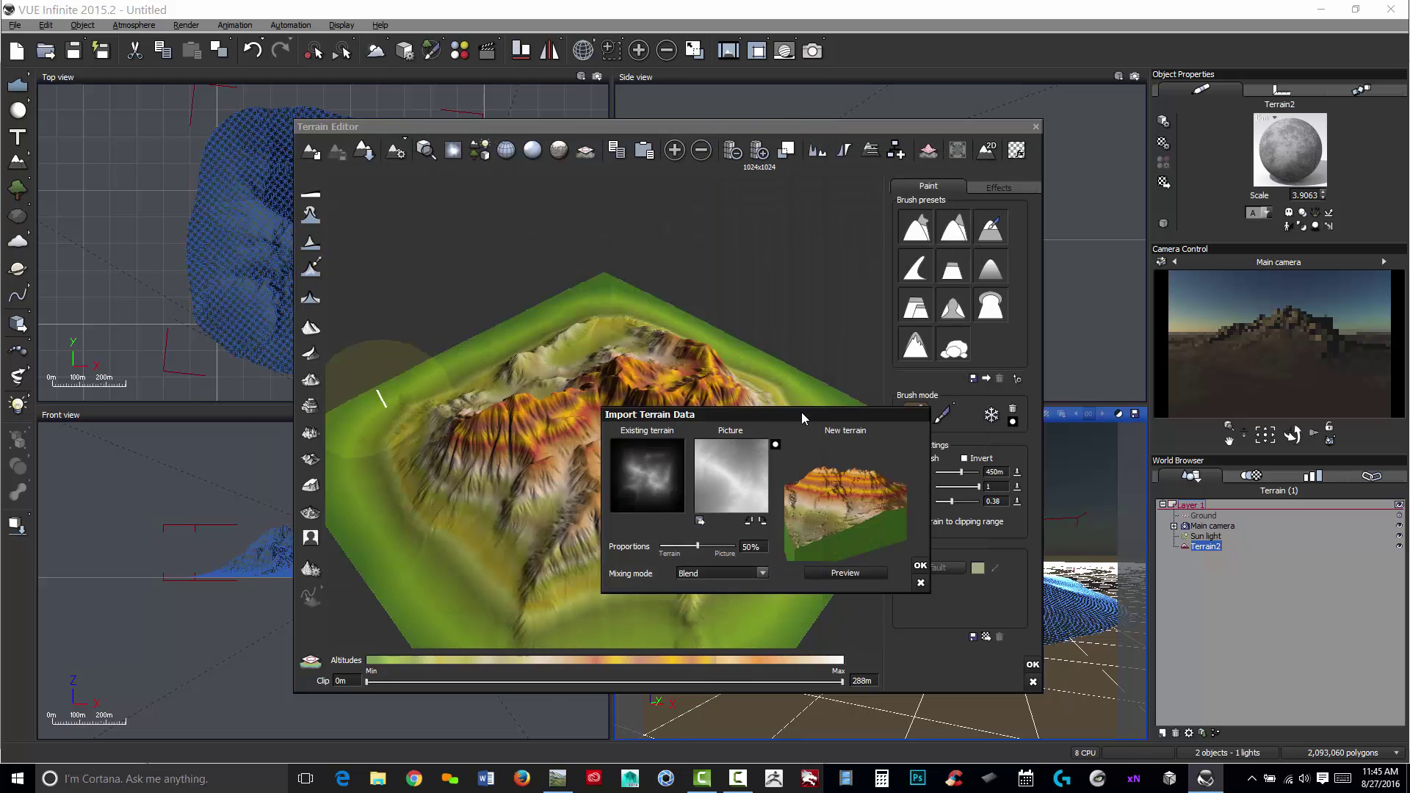
# Step: Set the import proportions to 100% picture with Blend mixing, accept the import, and apply the edit to Terrain2
pyautogui.click(918, 570)
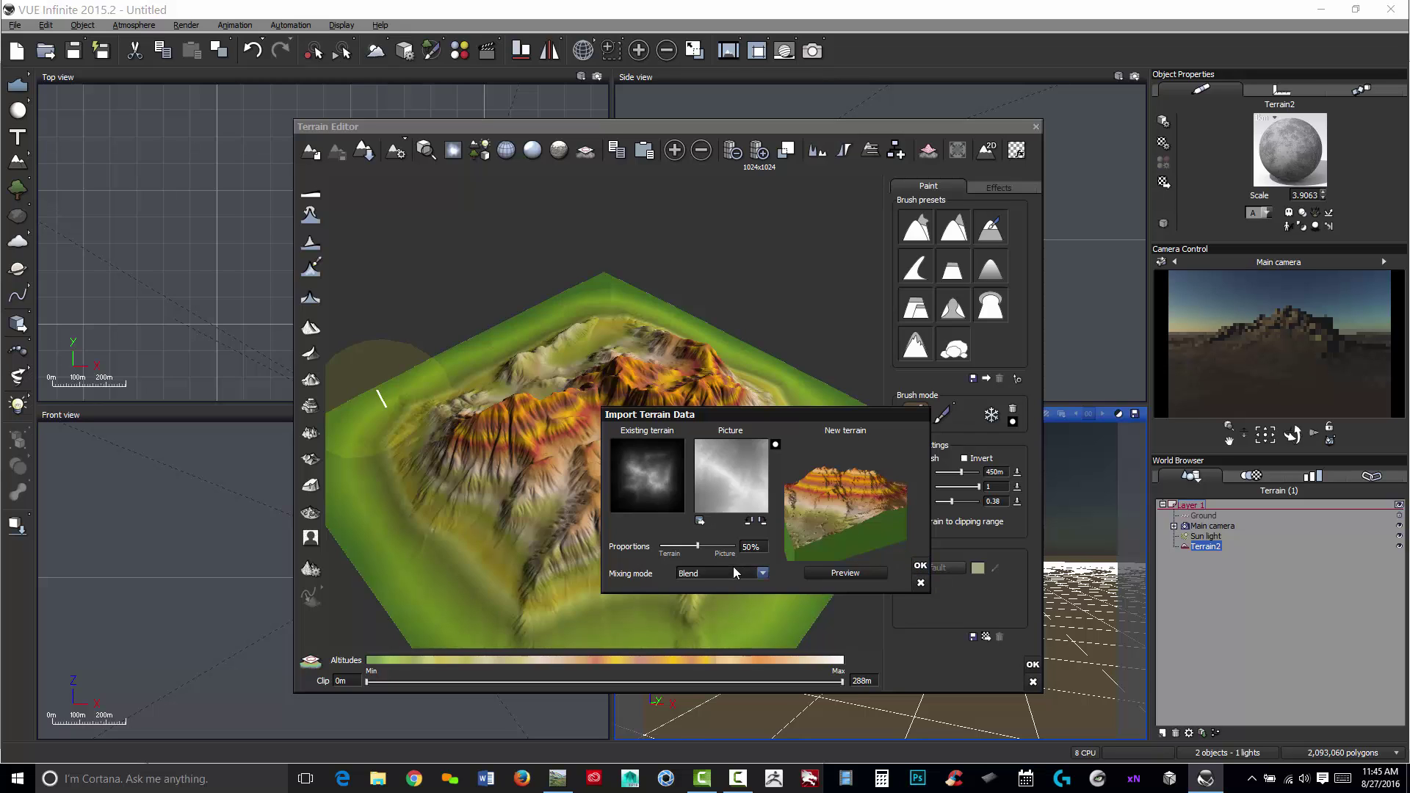
pyautogui.moveTo(674, 547); pyautogui.dragTo(748, 551)
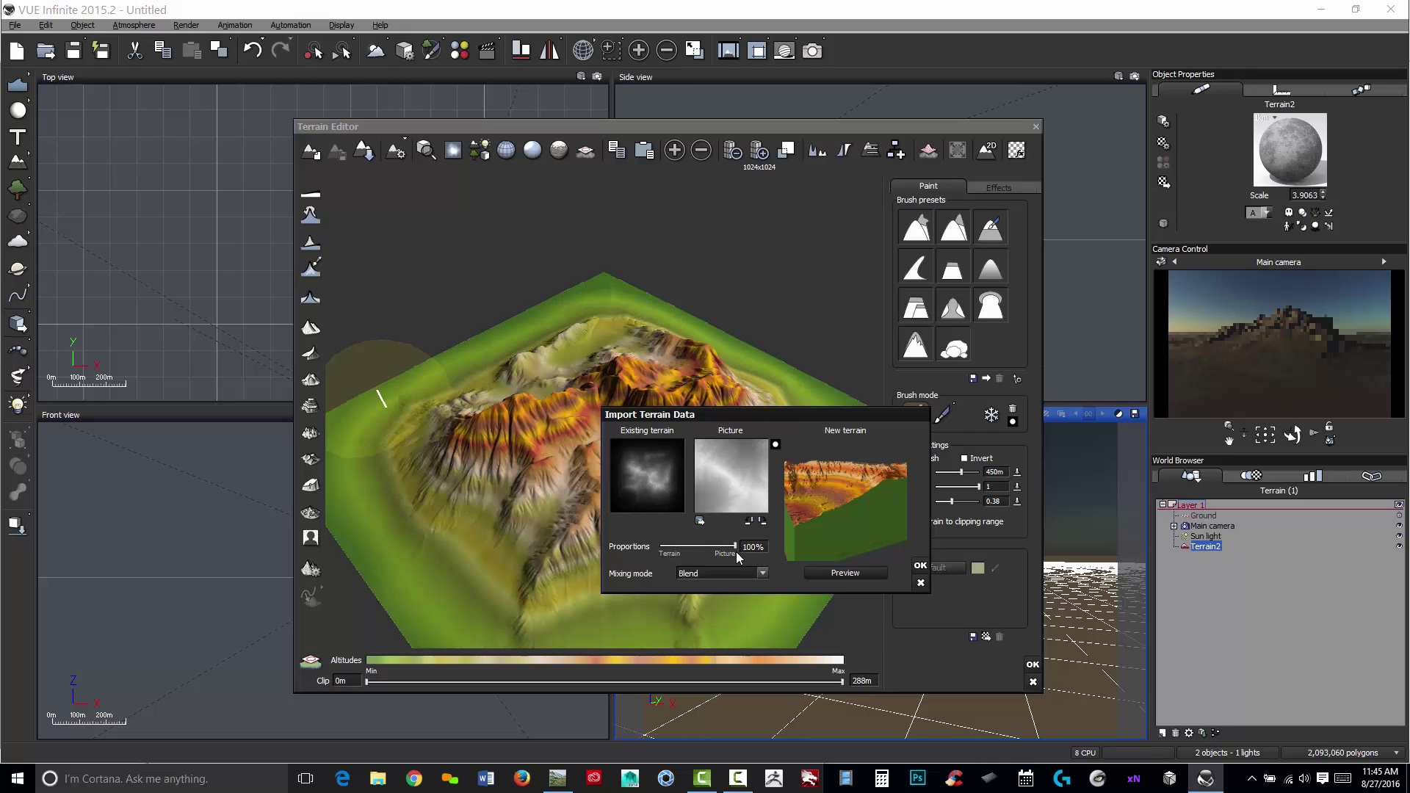
pyautogui.moveTo(735, 548); pyautogui.dragTo(703, 548)
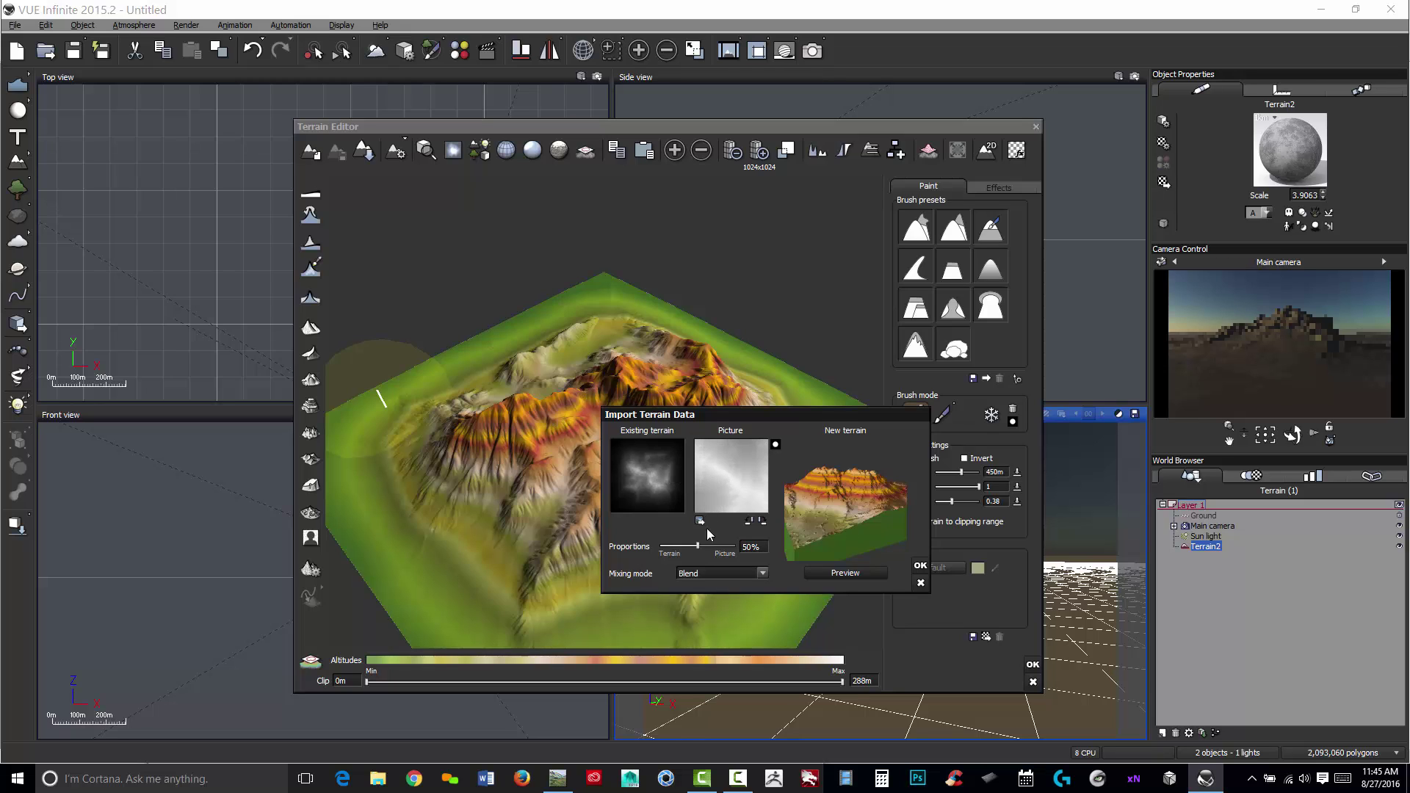
pyautogui.moveTo(697, 545); pyautogui.dragTo(771, 558)
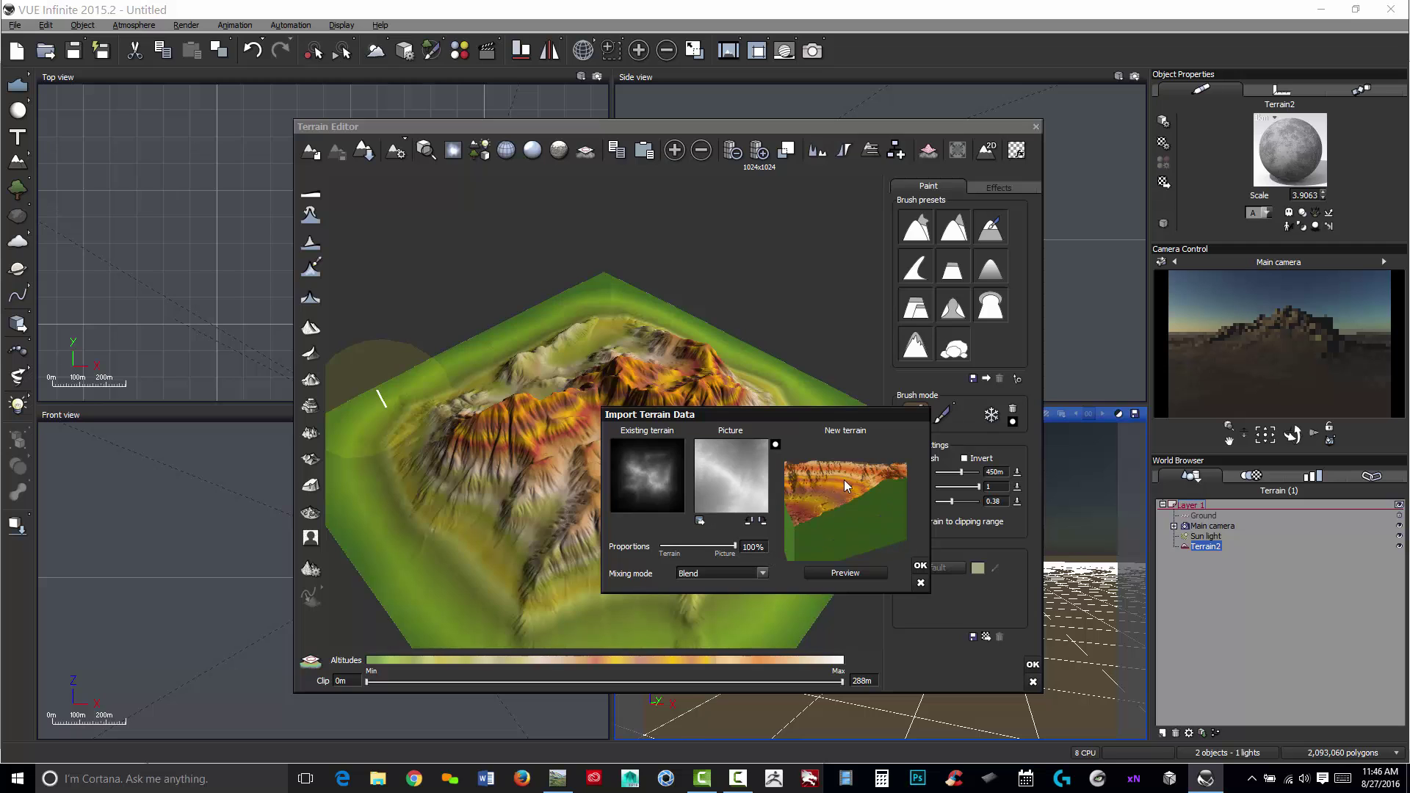
pyautogui.click(920, 565)
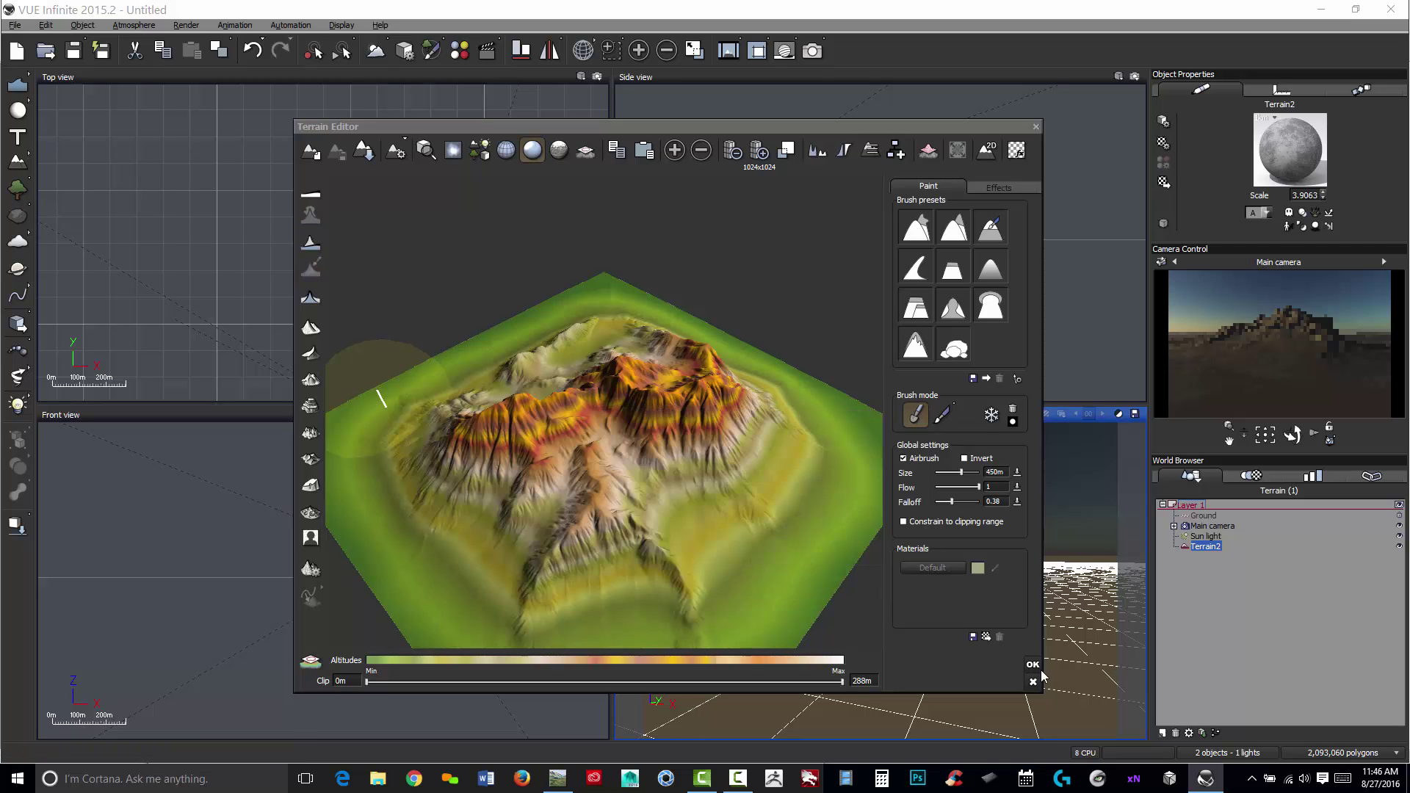
pyautogui.click(1032, 665)
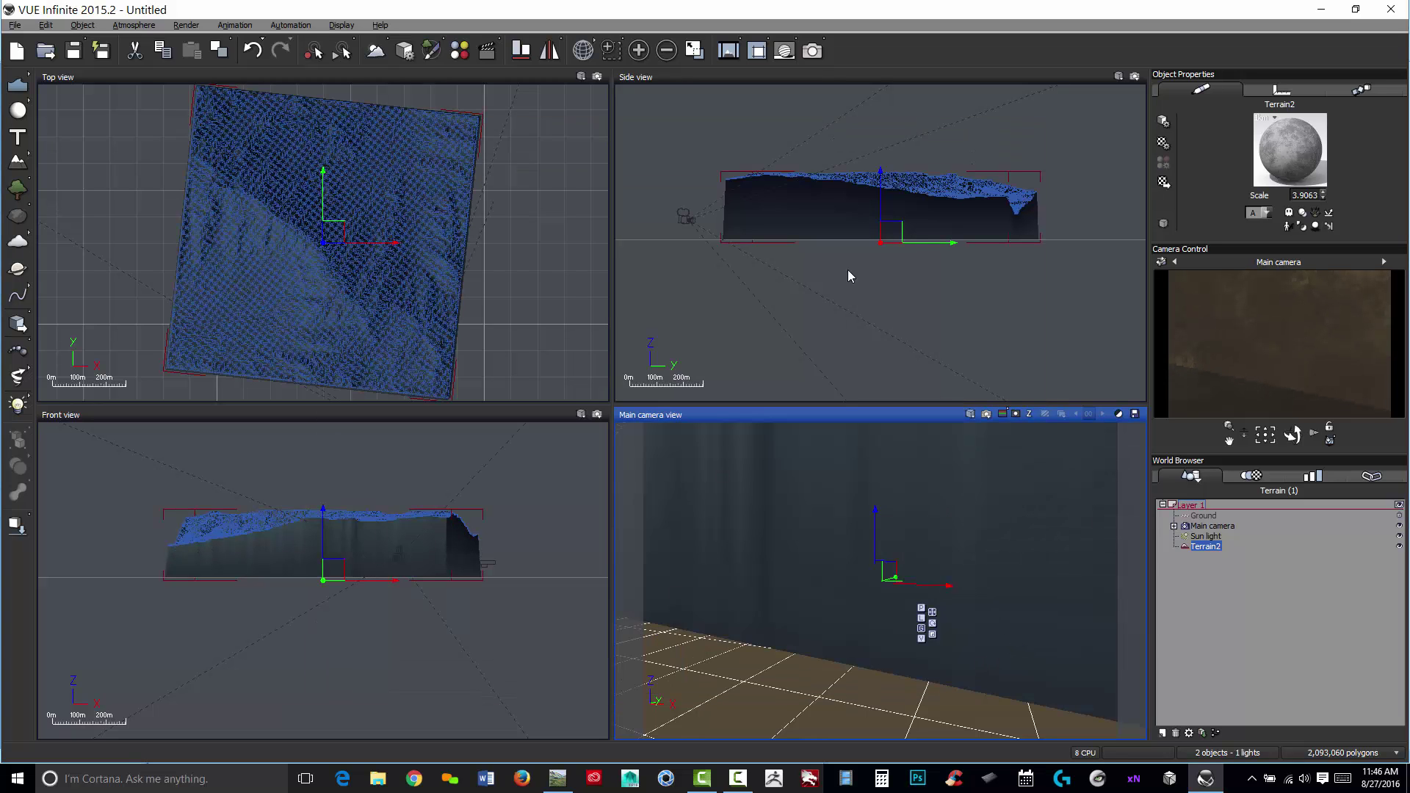
# Step: Lower Terrain2 vertically in the side view until only its upper ridges stand above ground level
pyautogui.moveTo(882, 176); pyautogui.dragTo(881, 189)
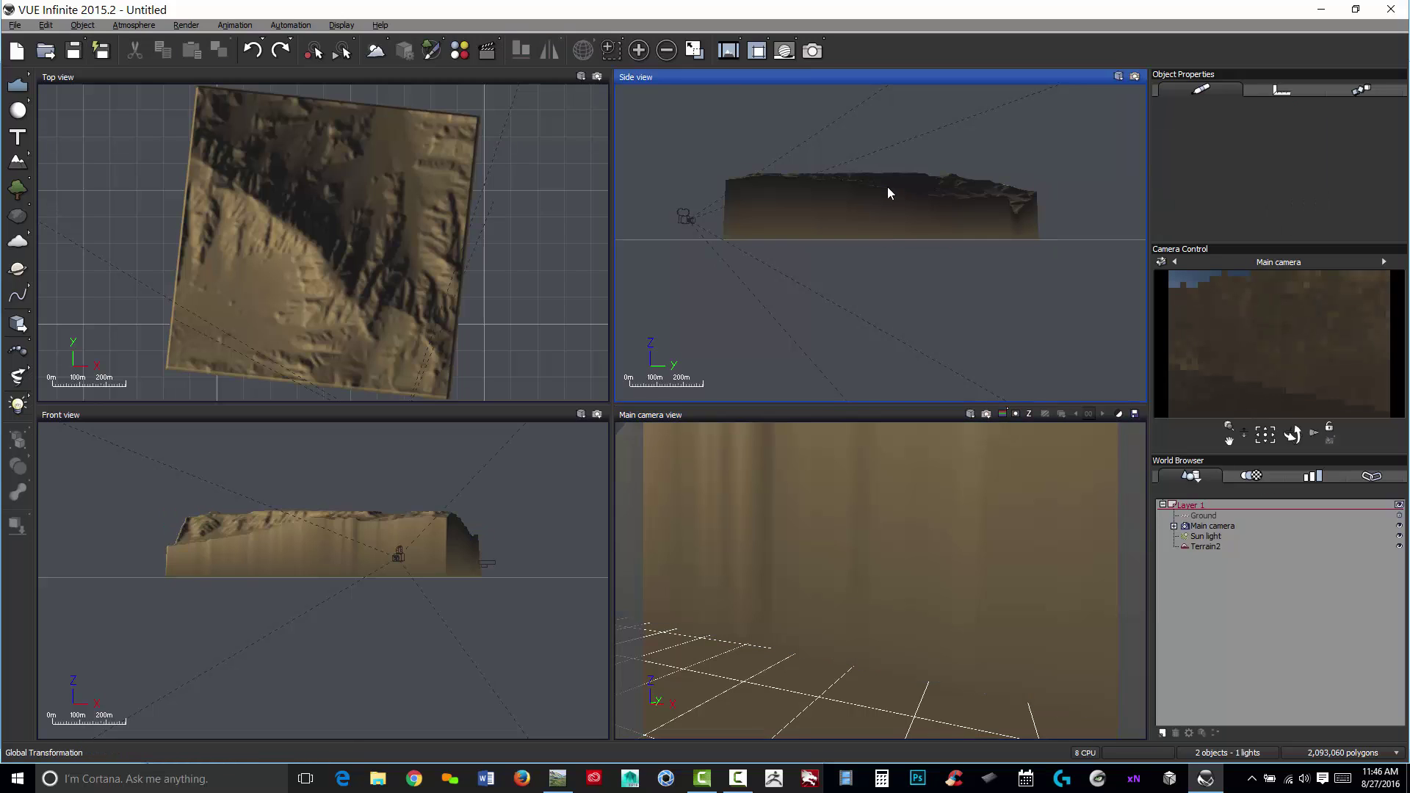
pyautogui.click(881, 247)
pyautogui.click(1205, 546)
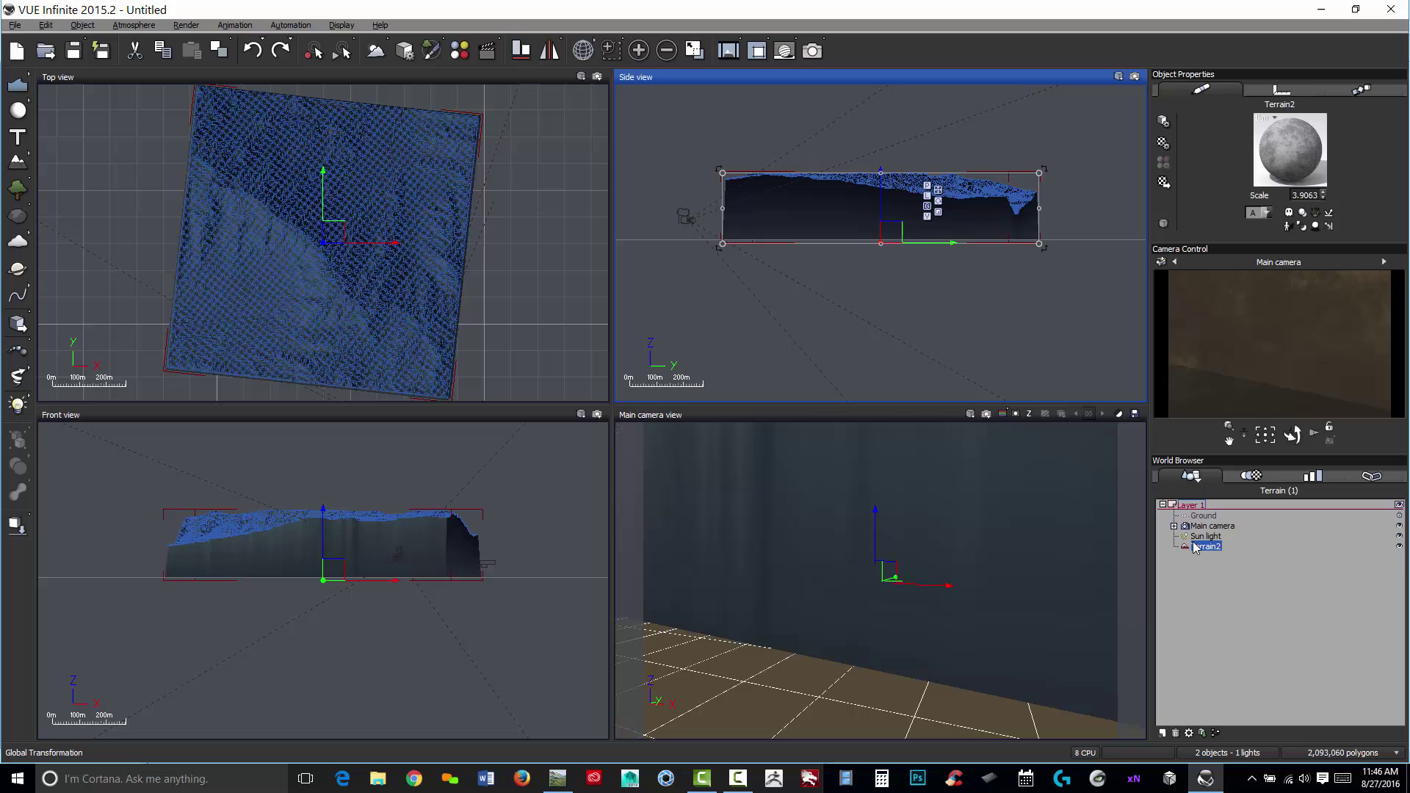
pyautogui.moveTo(881, 185); pyautogui.dragTo(877, 240)
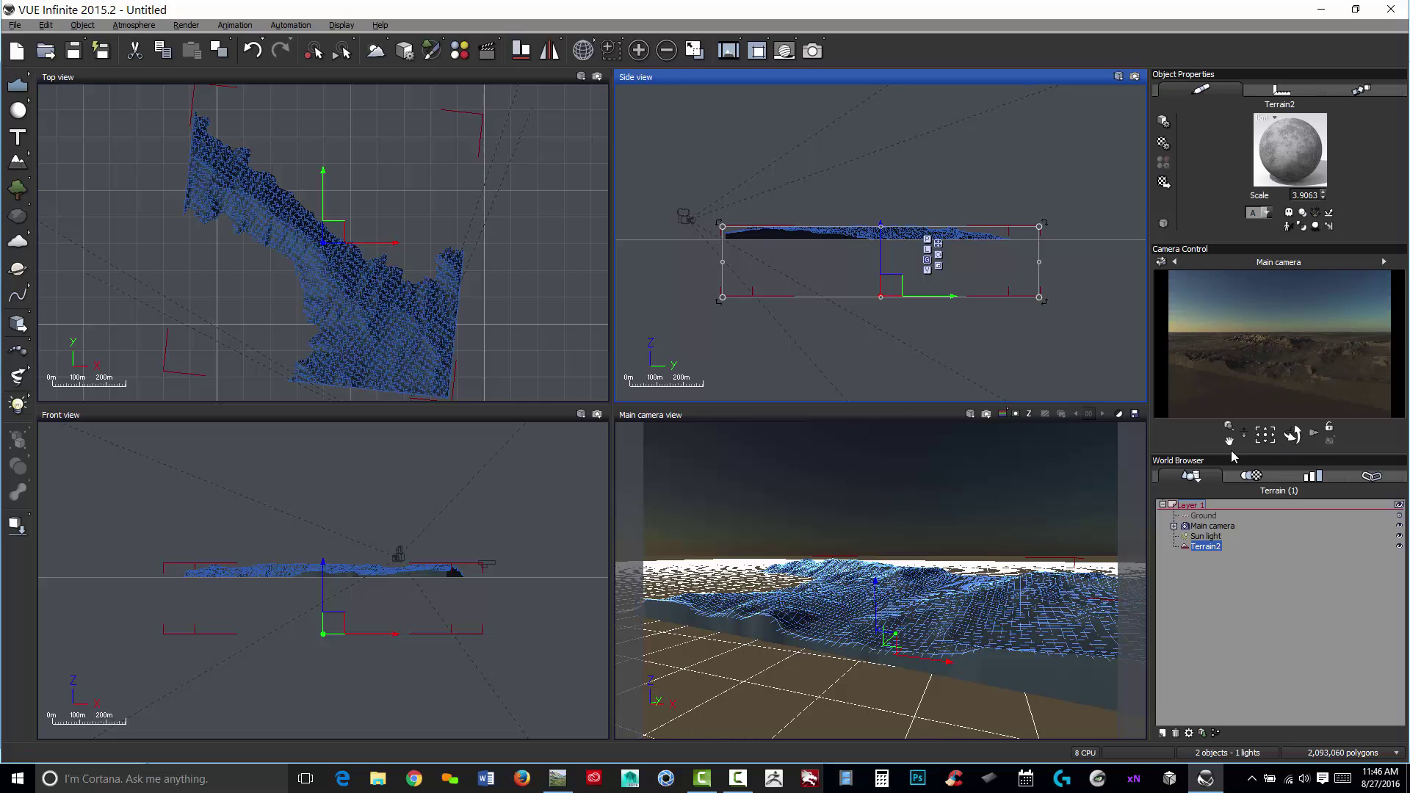
# Step: Duplicate Terrain2 and place the copy beside and behind the original, with the main camera turned toward both
pyautogui.click(837, 623)
pyautogui.hotkey('ctrl', 'd')
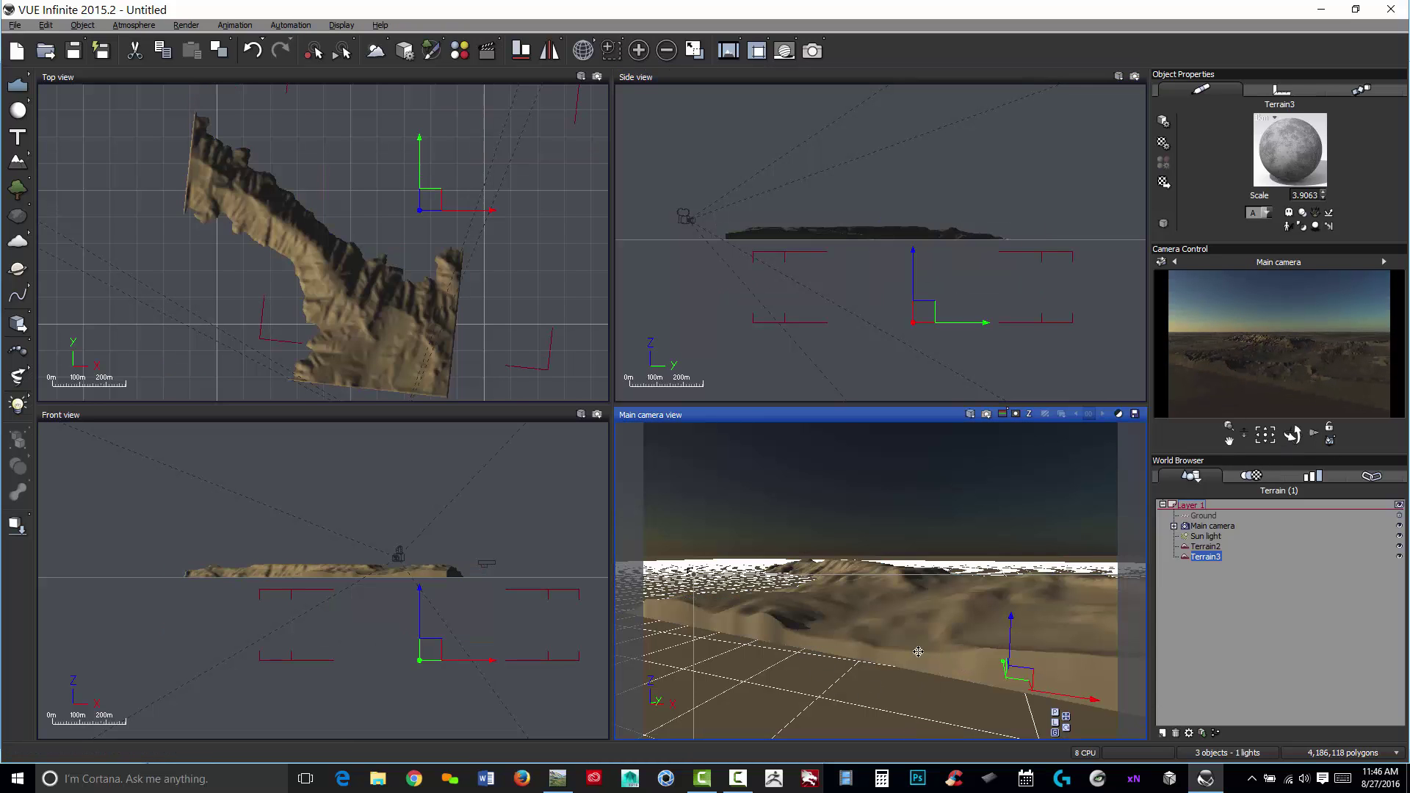
pyautogui.moveTo(945, 596); pyautogui.dragTo(758, 542, button='right')
pyautogui.moveTo(929, 595); pyautogui.dragTo(1035, 554)
# Step: Delete the duplicate Terrain3
pyautogui.click(1202, 572)
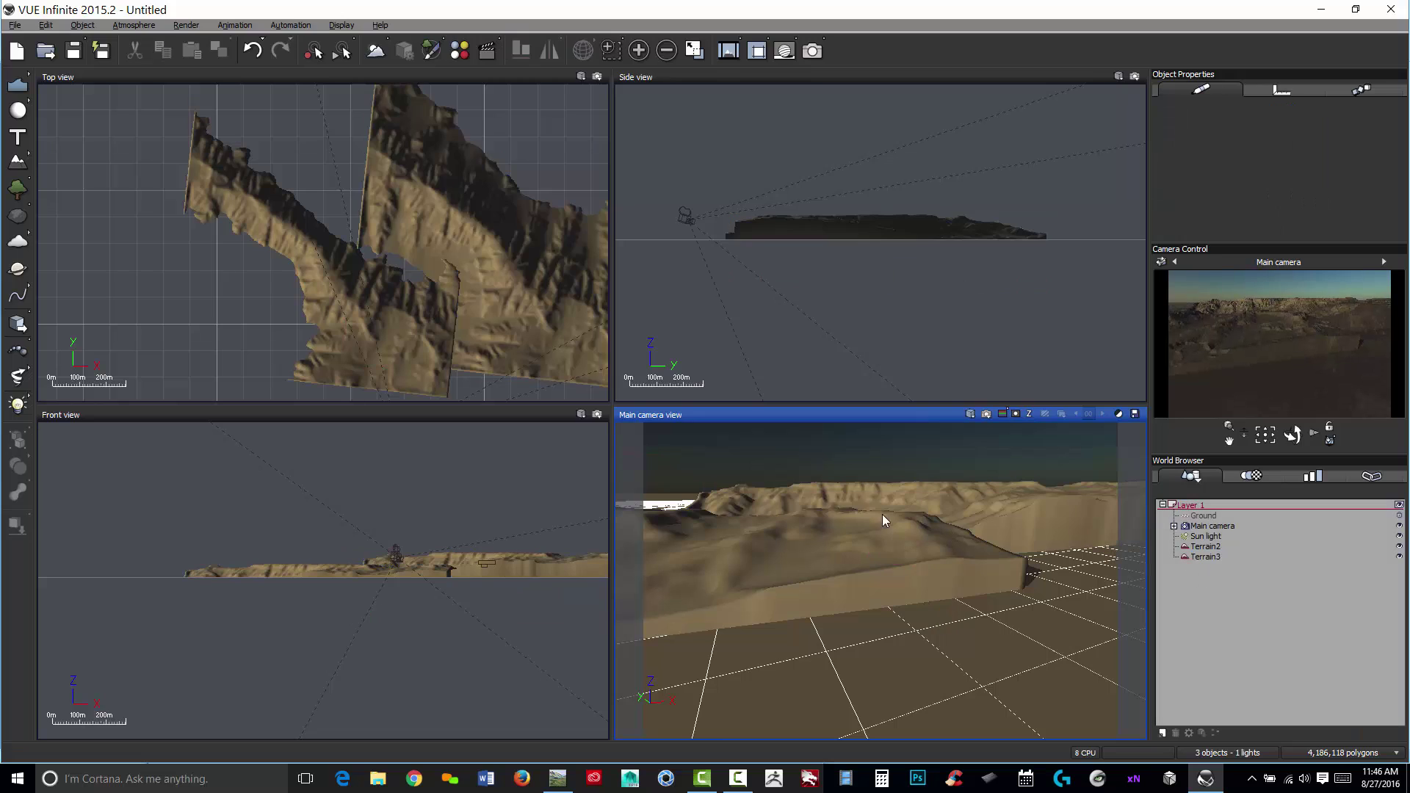
pyautogui.click(1203, 557)
pyautogui.press('Delete')
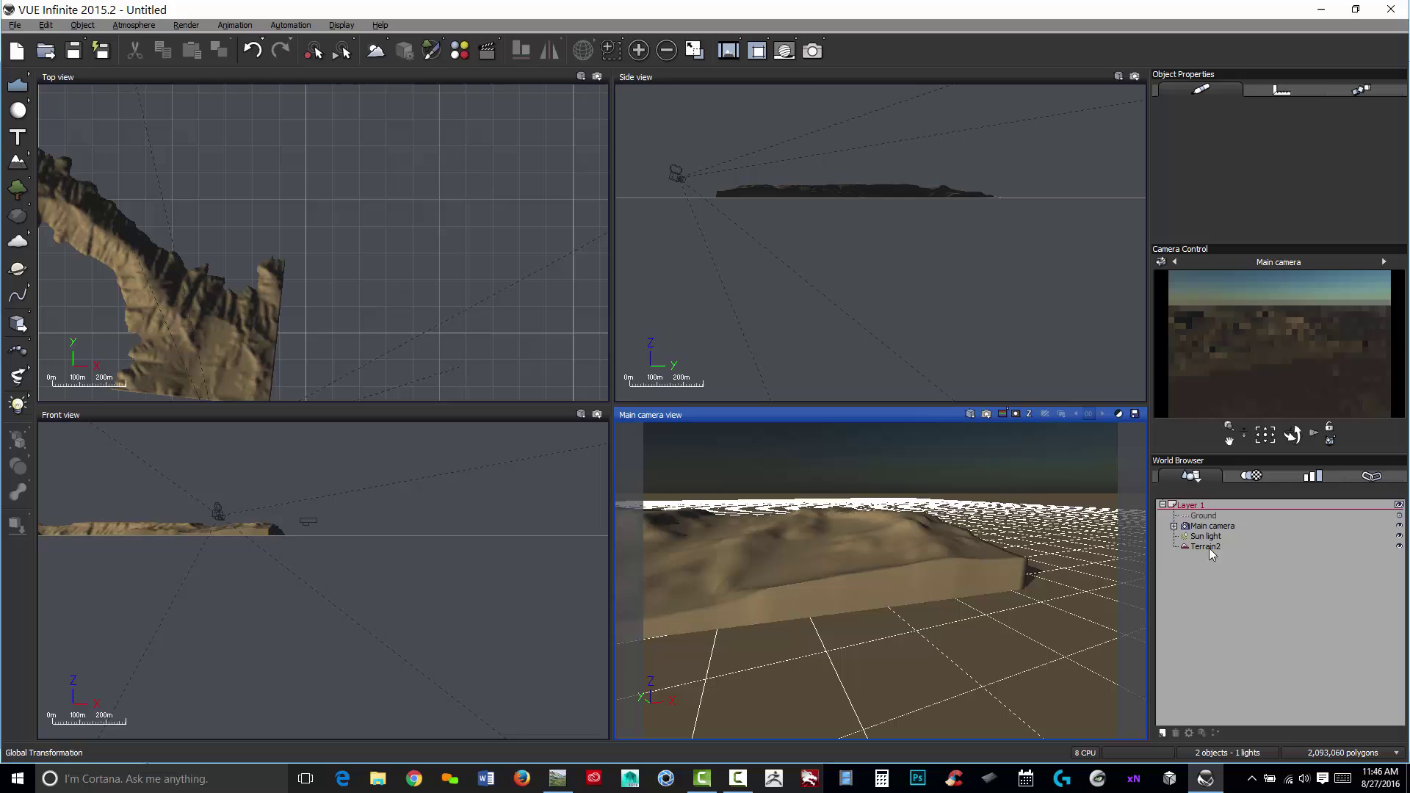
# Step: Frame Terrain2 from a higher angle in the main camera, render the view, and accept the post render options
pyautogui.moveTo(826, 579); pyautogui.dragTo(872, 567, button='right')
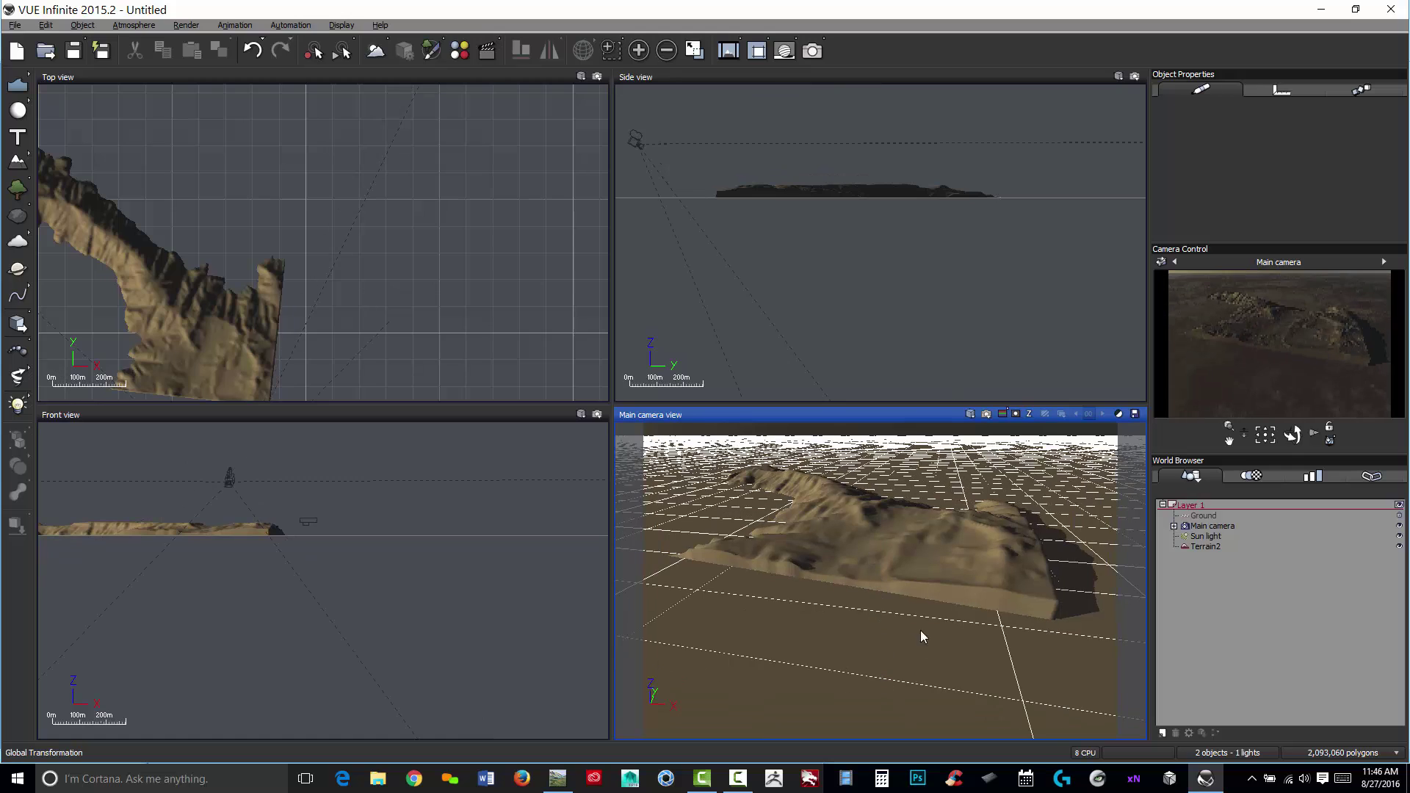
pyautogui.click(900, 679)
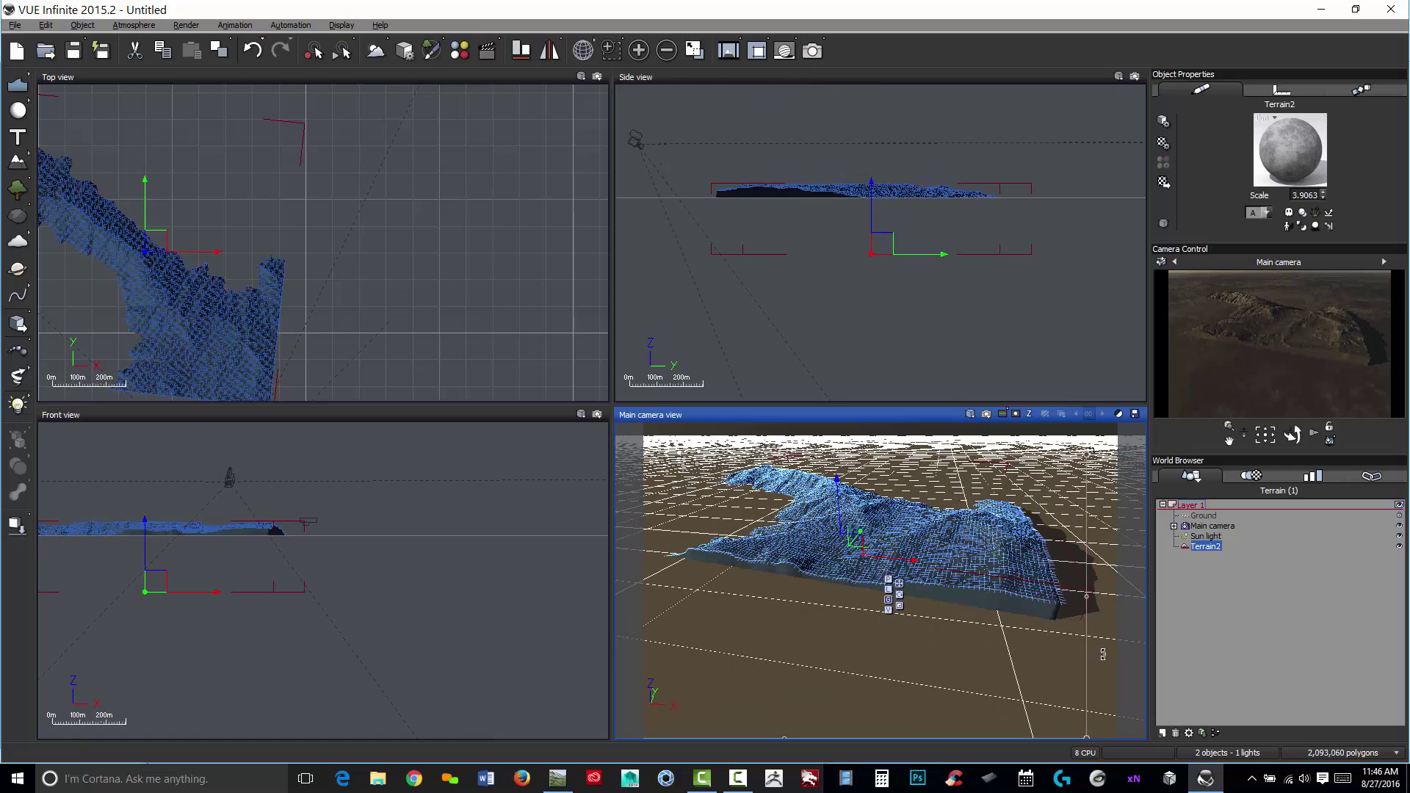
pyautogui.click(1138, 636)
pyautogui.click(1204, 546)
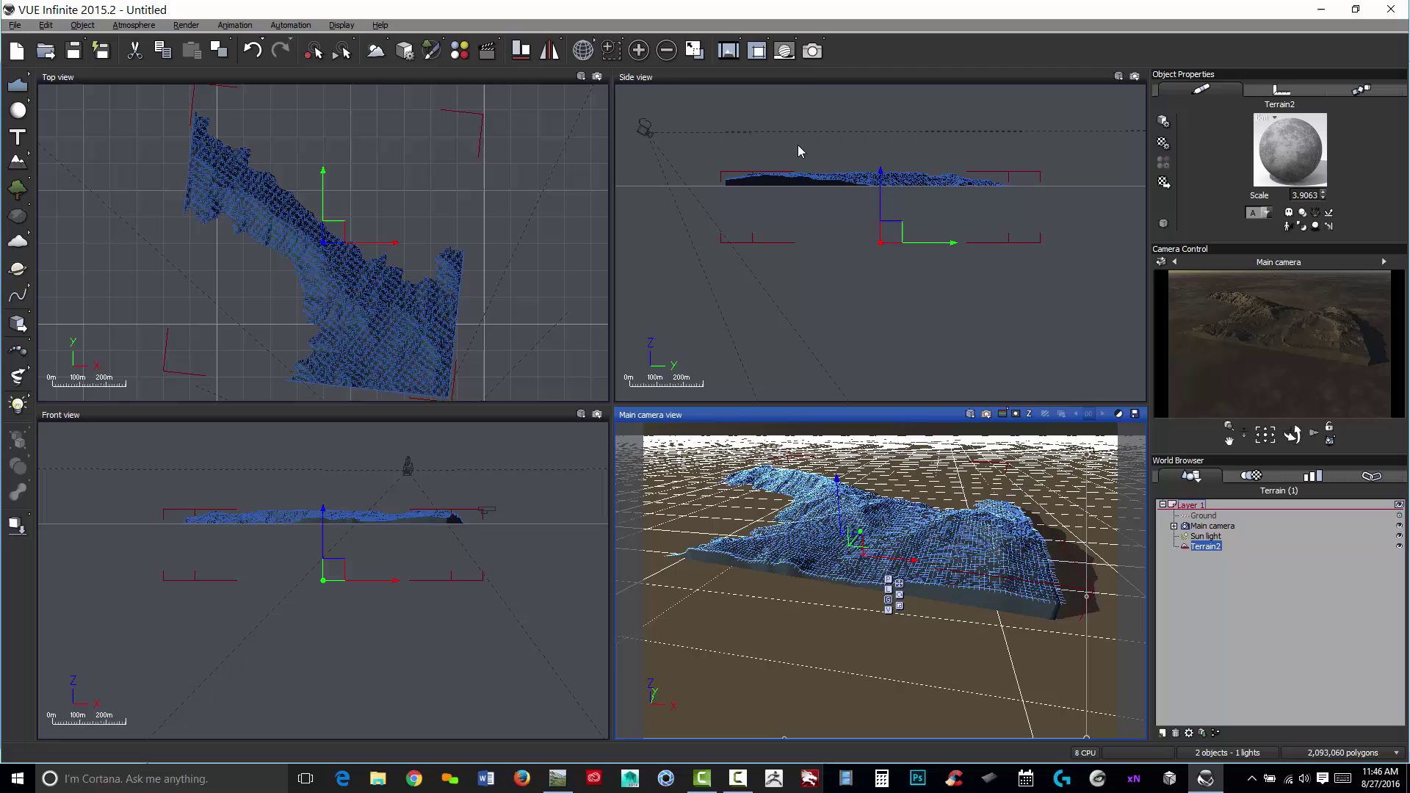
pyautogui.press('F9')
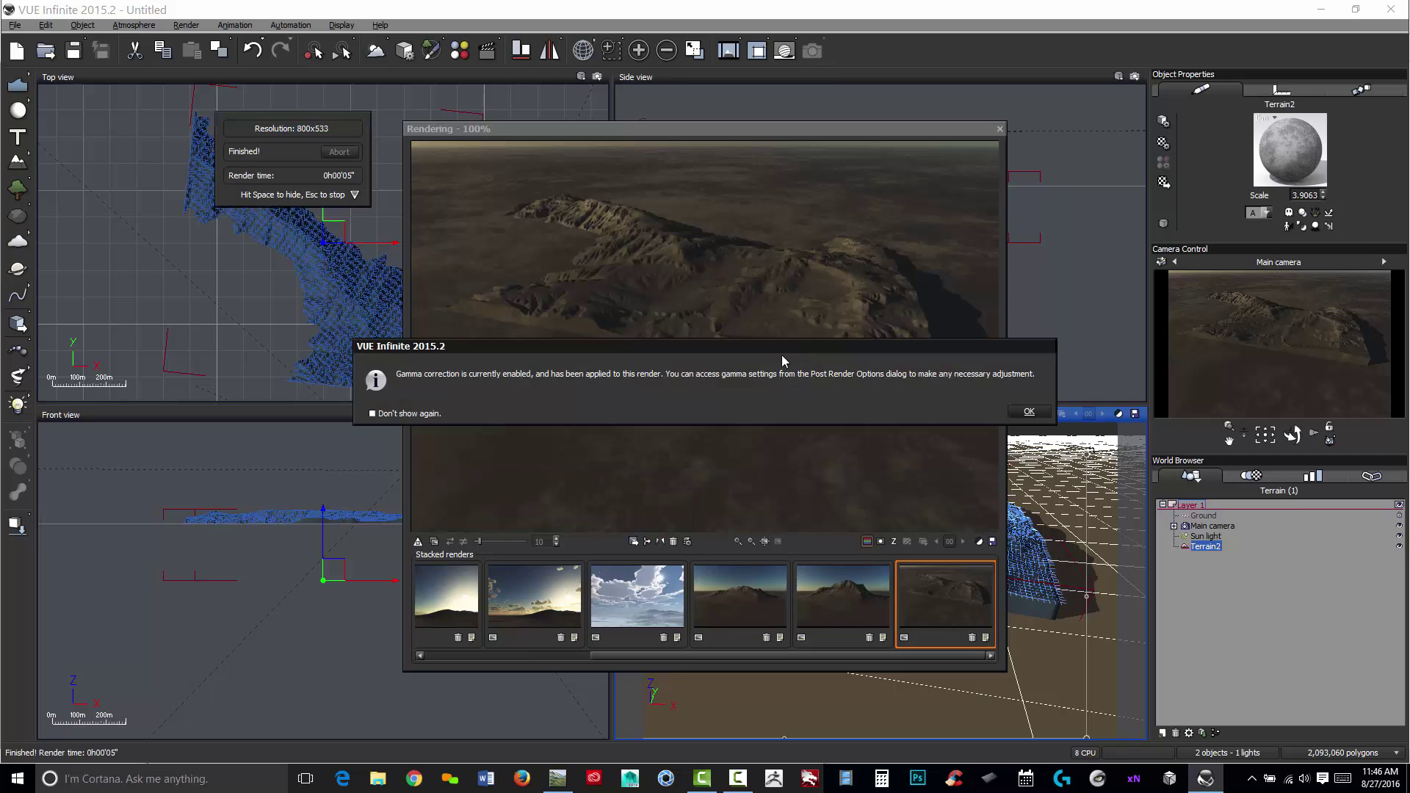
pyautogui.click(1029, 411)
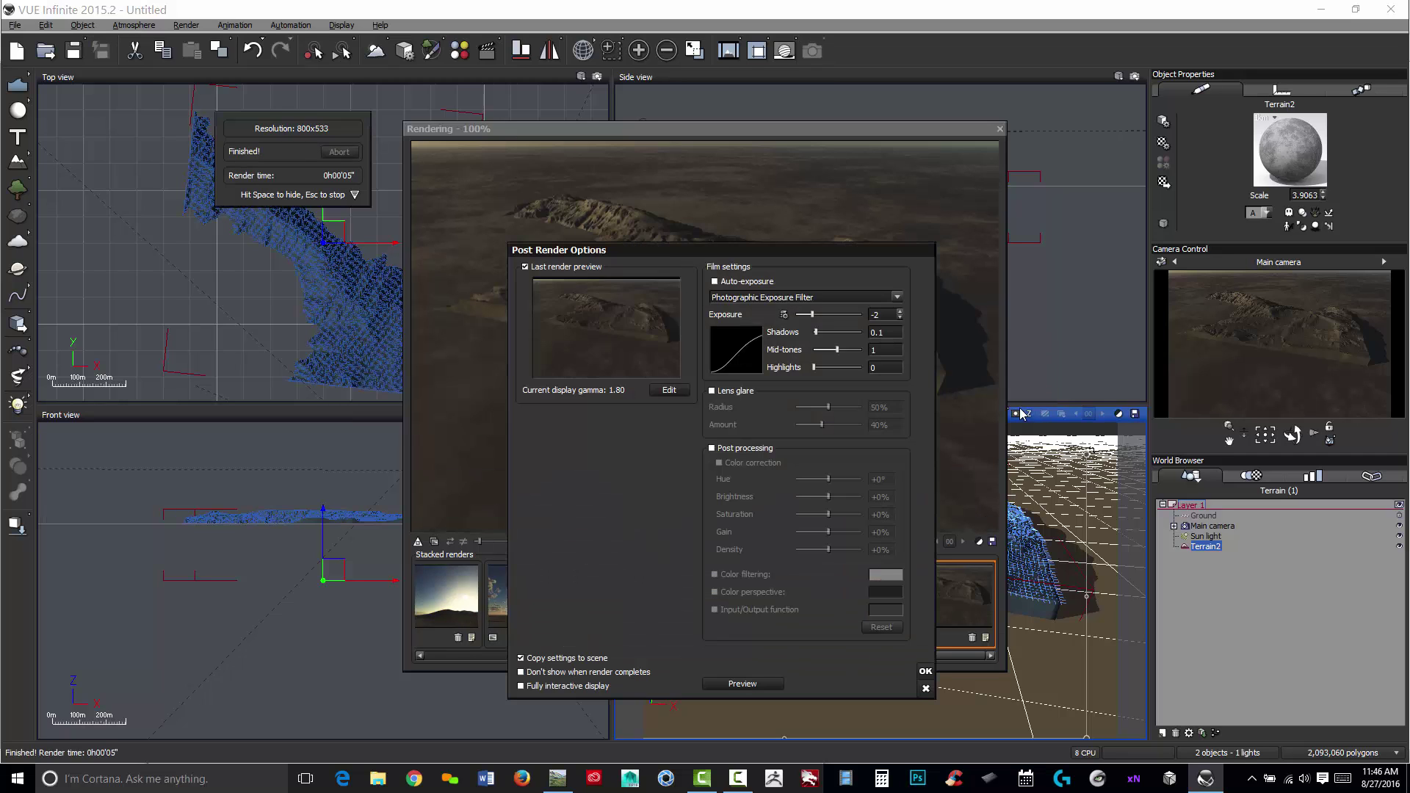
pyautogui.click(926, 672)
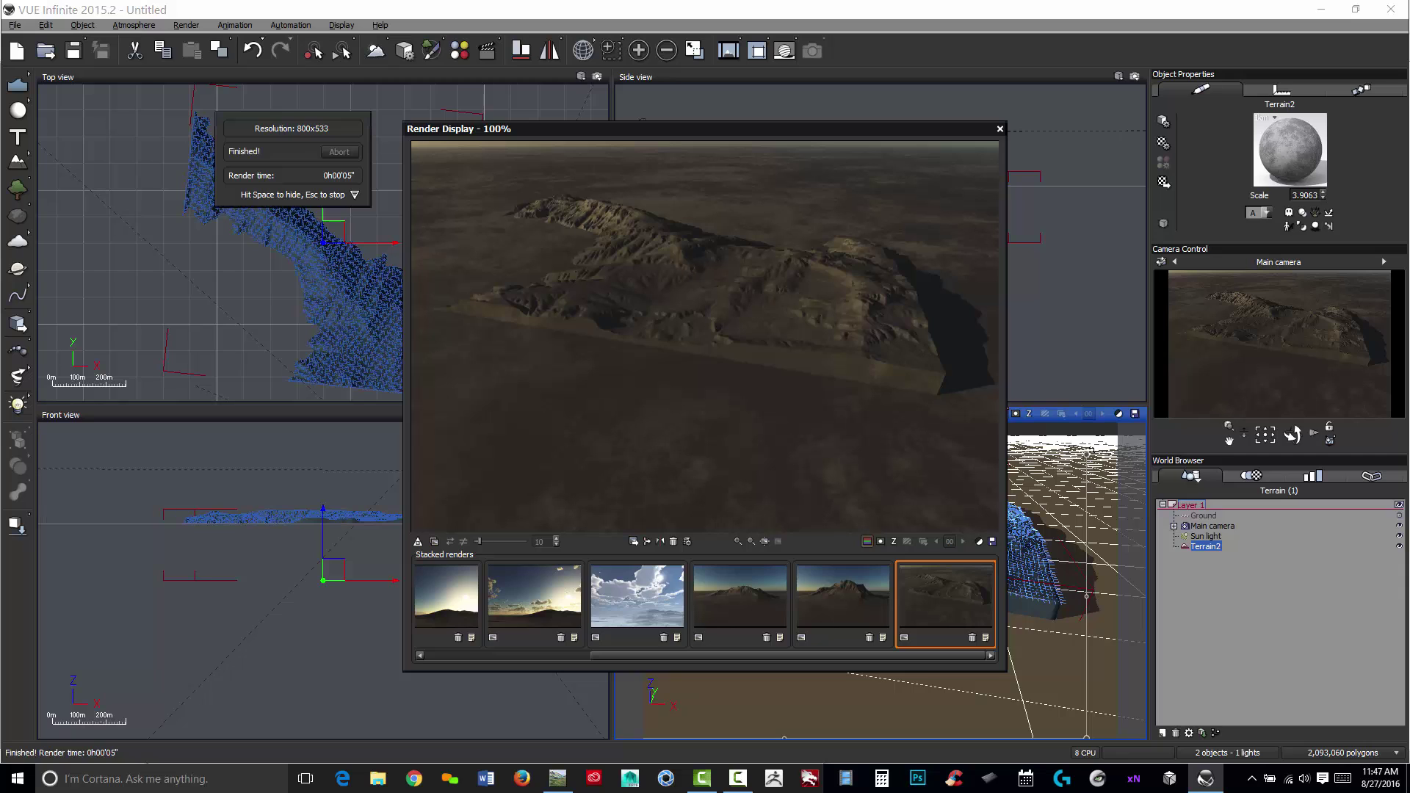
# Step: Flatten Terrain2 in the Terrain Editor and import the Terrain2_wm.tif heightmap at 50% proportions with Blend mixing
pyautogui.hotkey('ctrl', 'e')
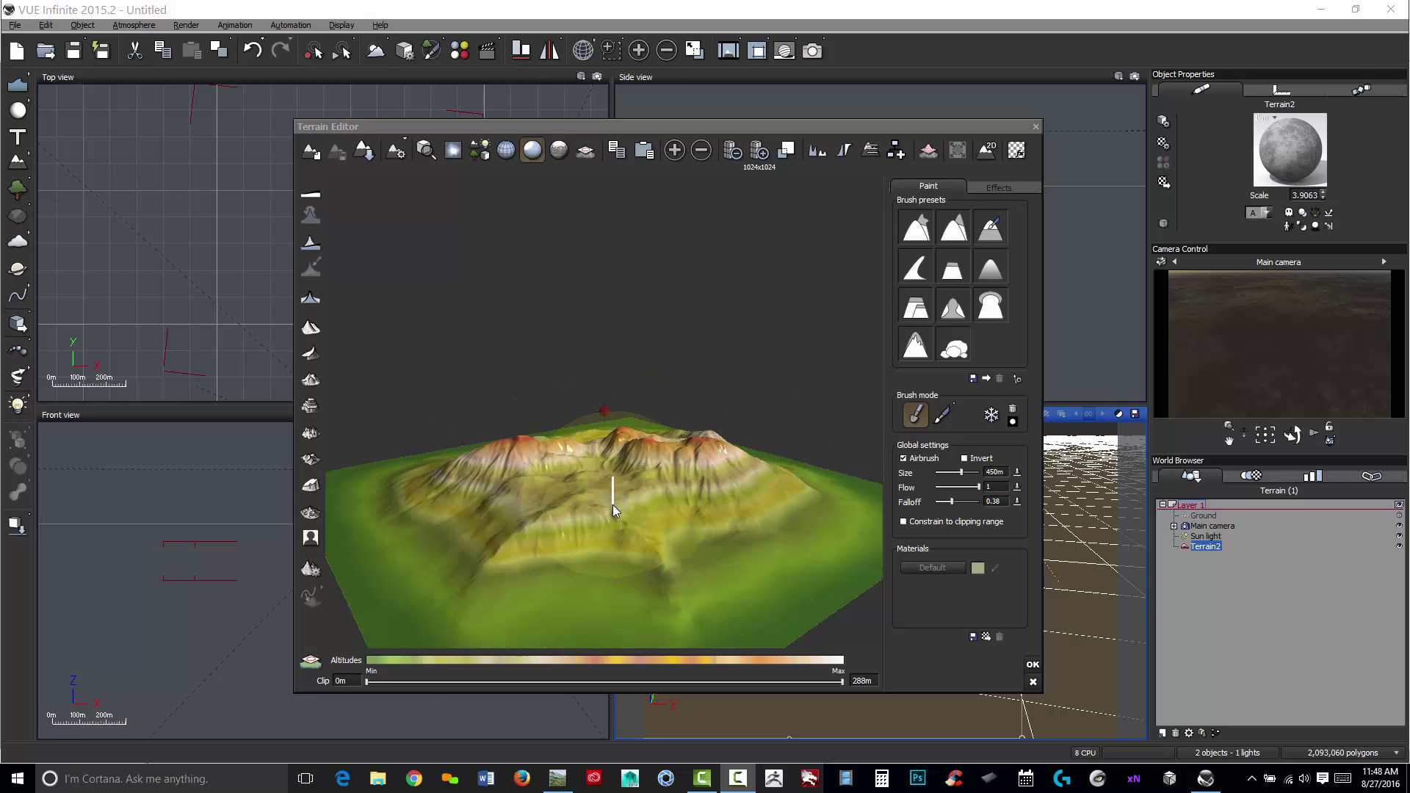
pyautogui.click(312, 190)
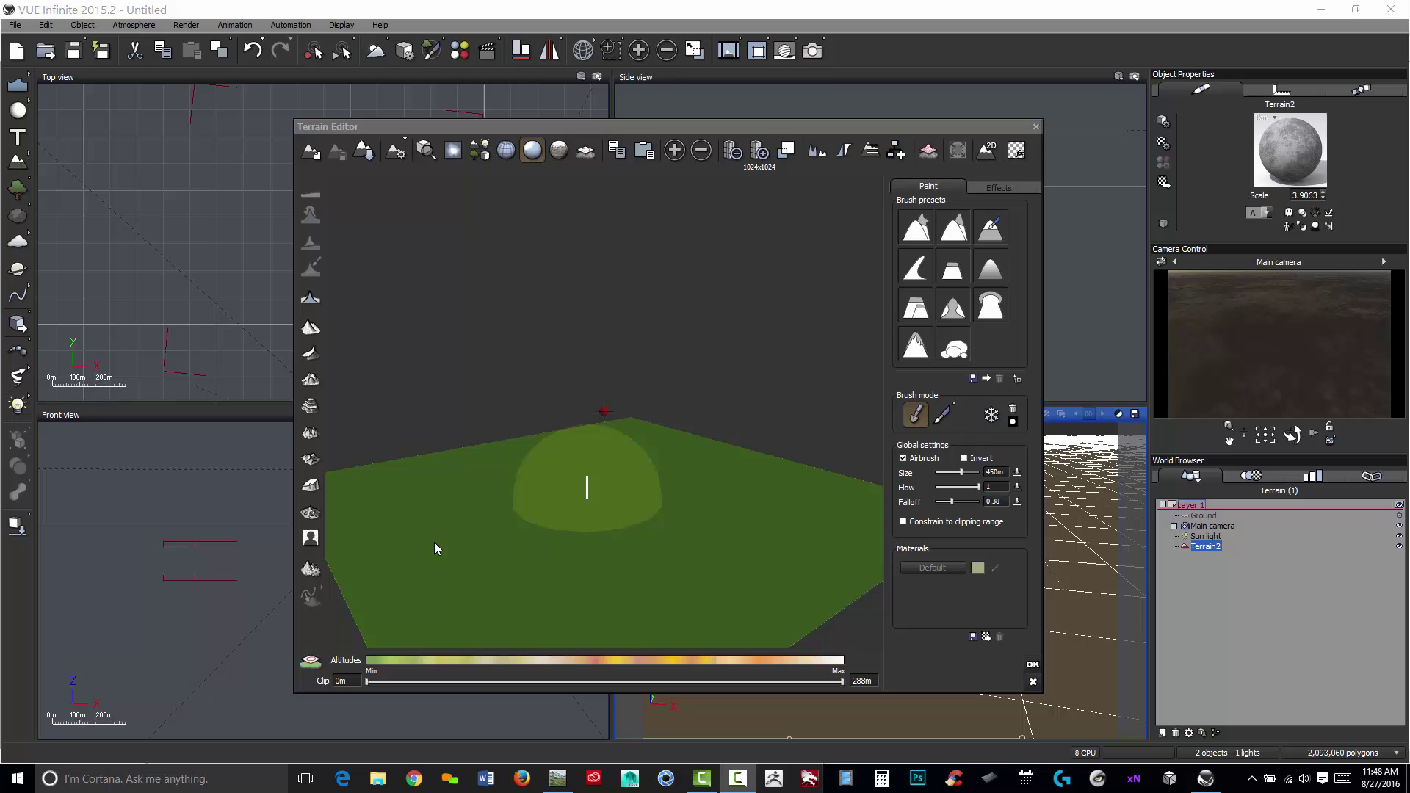
pyautogui.click(312, 538)
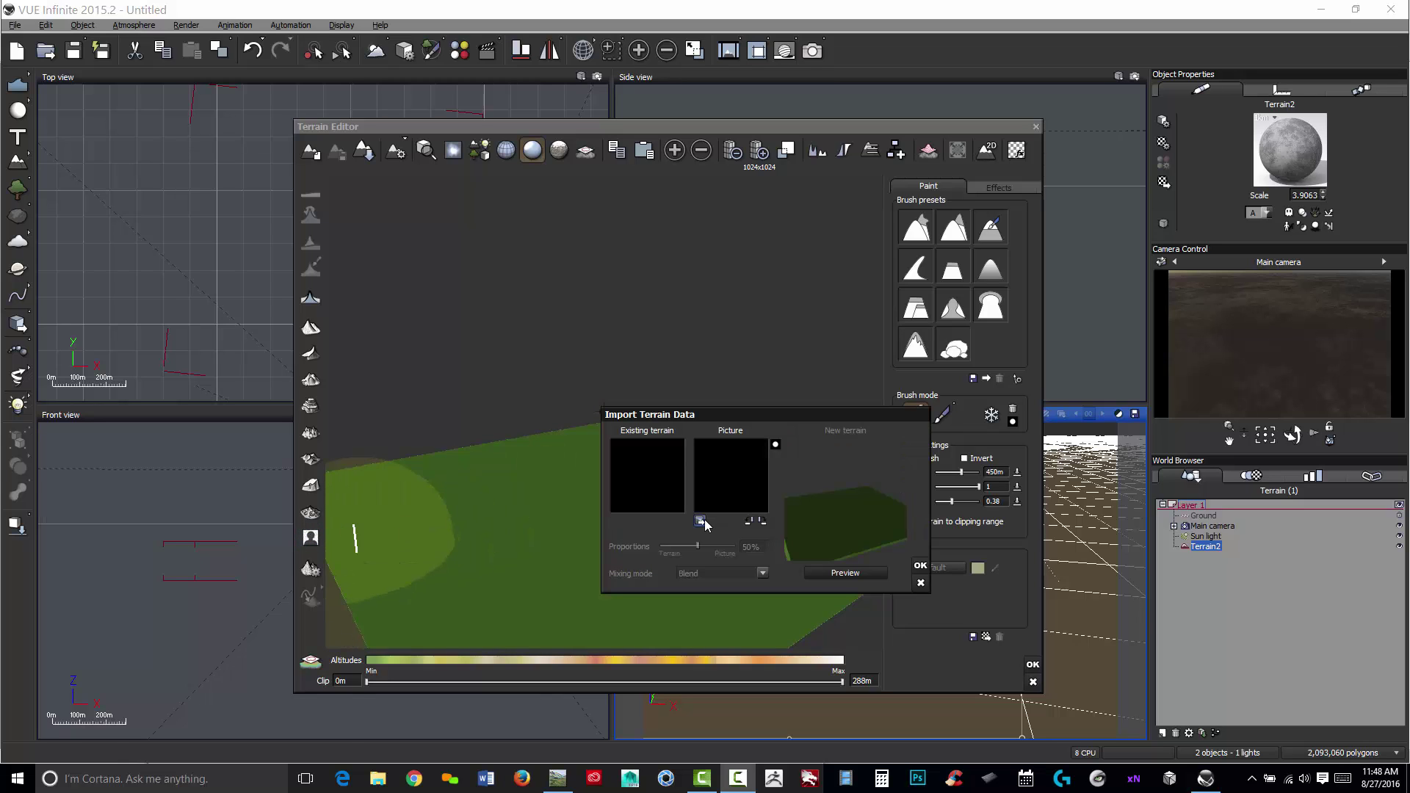
pyautogui.click(700, 521)
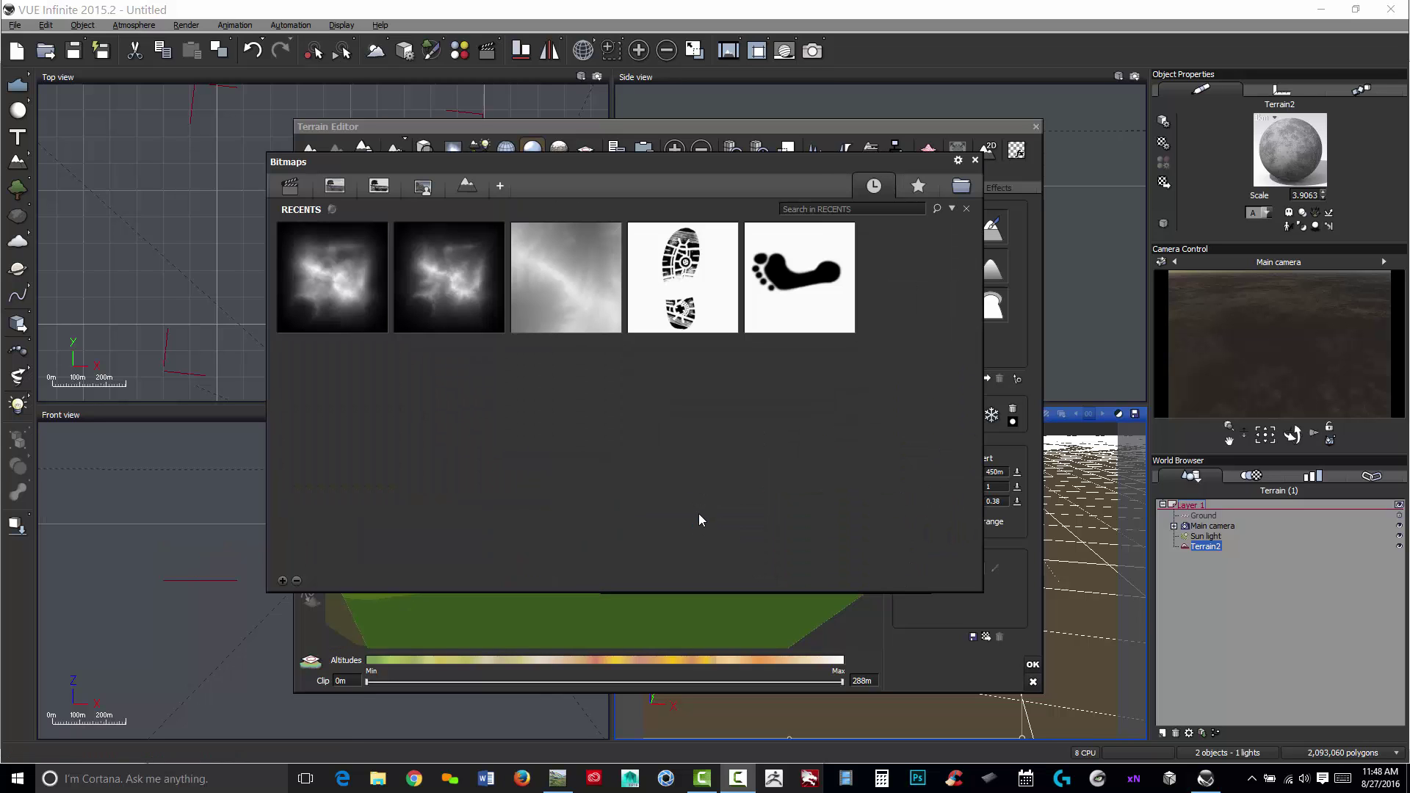
pyautogui.moveTo(368, 288)
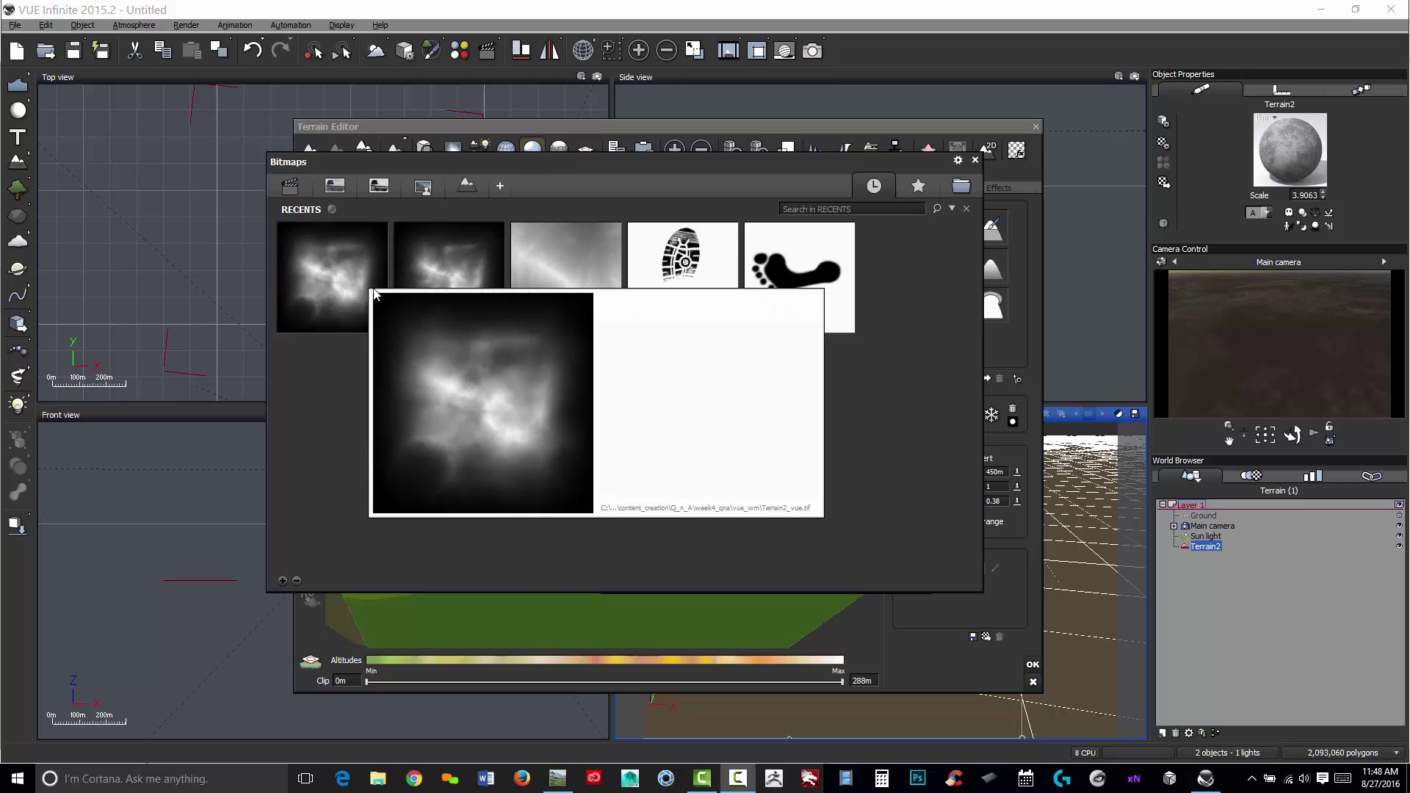
pyautogui.moveTo(444, 270)
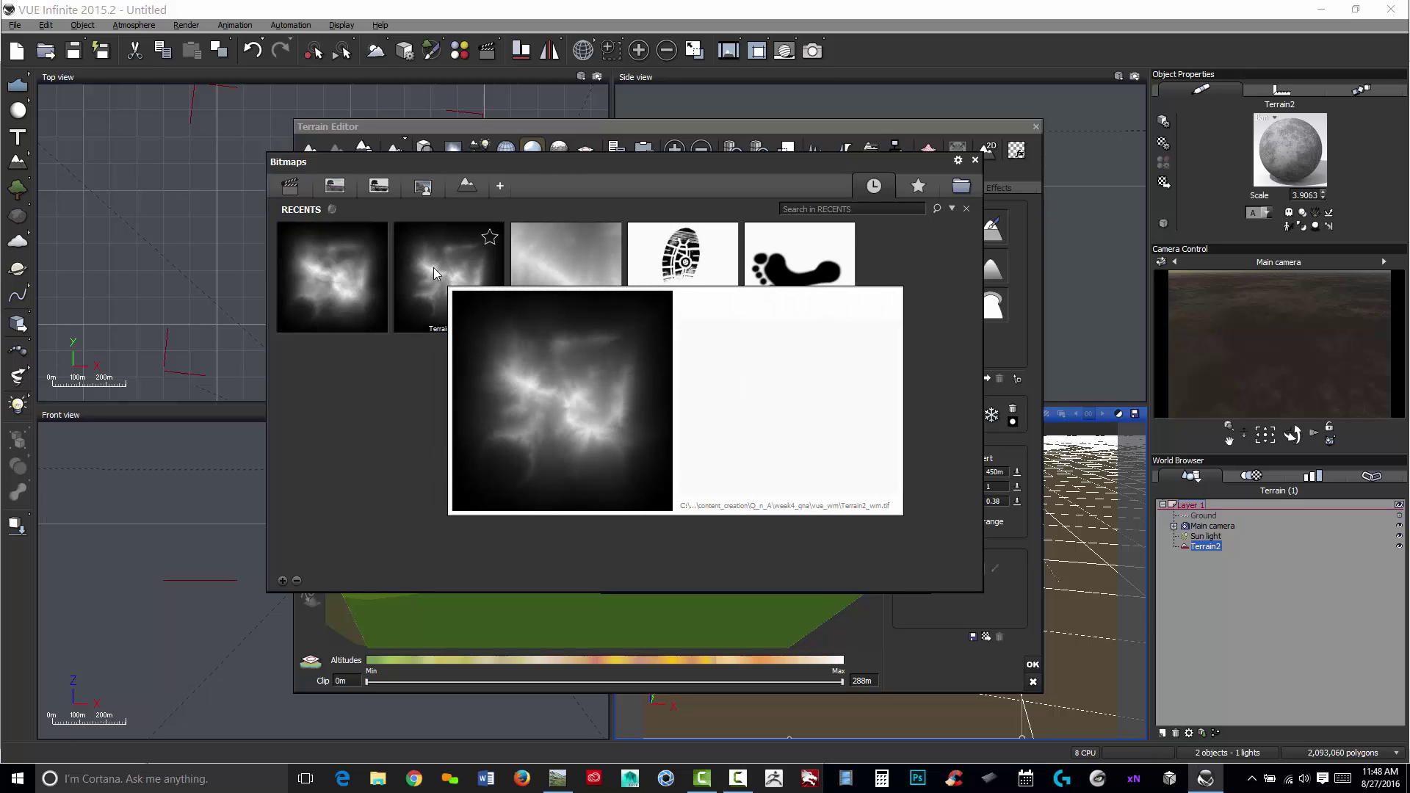
pyautogui.doubleClick(434, 267)
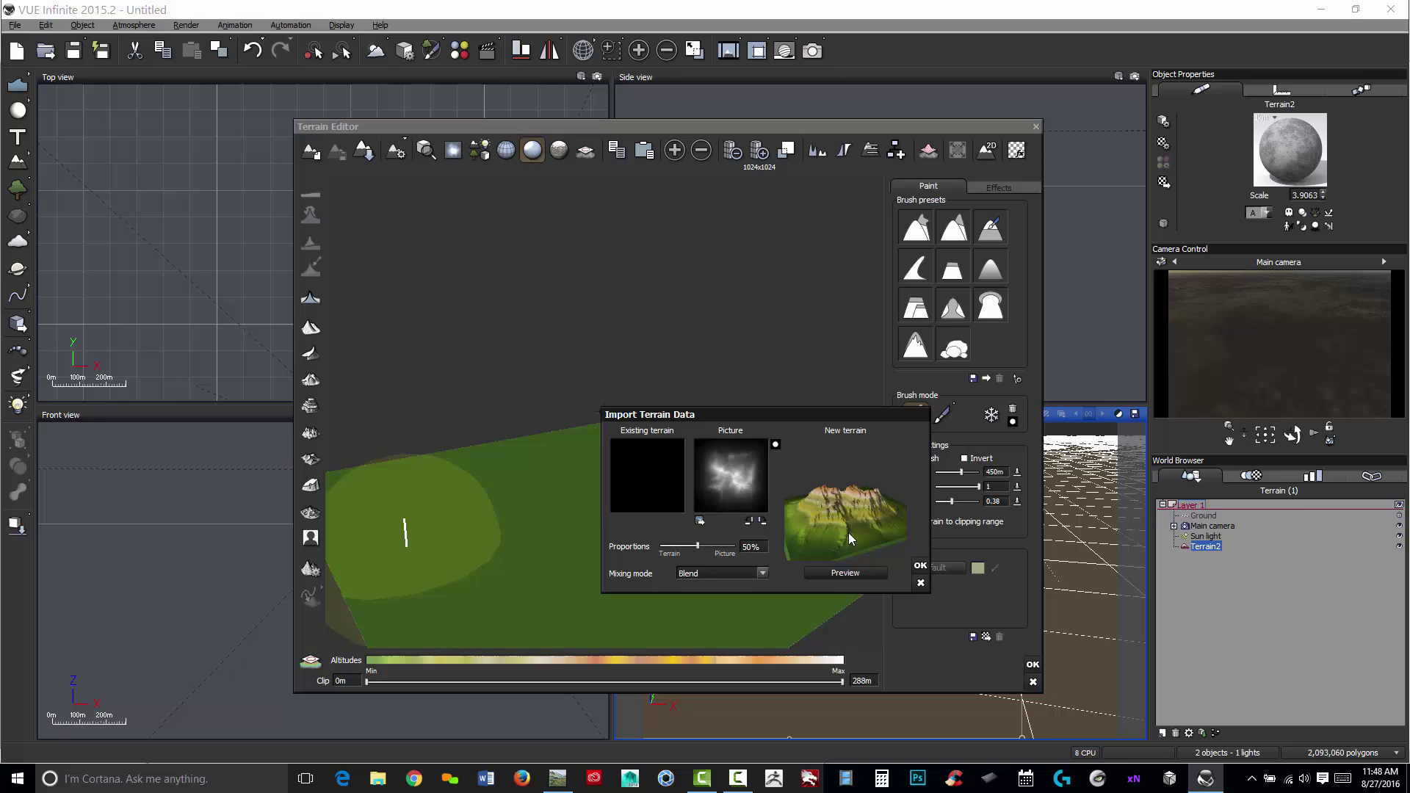
pyautogui.click(920, 566)
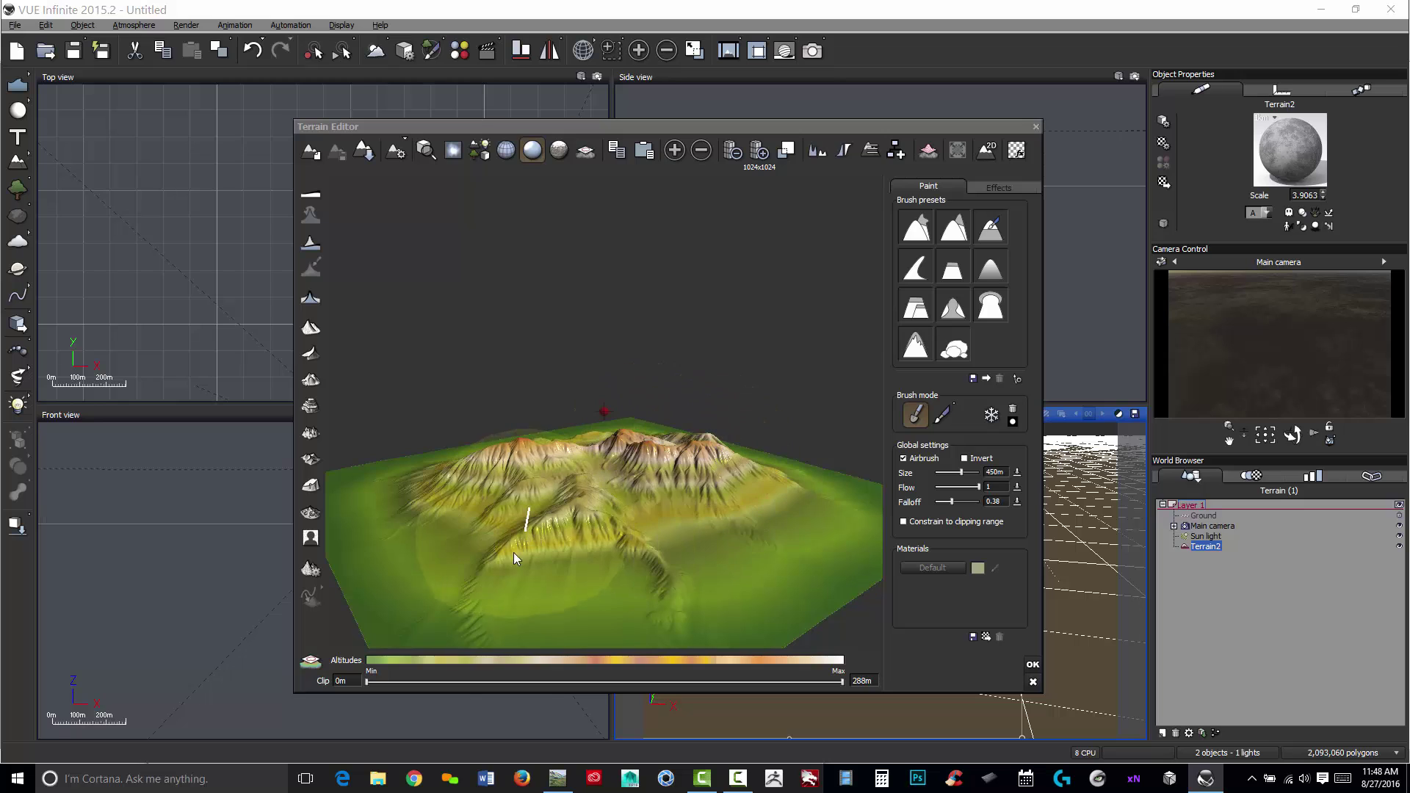
# Step: Reset Terrain2 to a flat surface and accept the Terrain Editor changes
pyautogui.click(321, 193)
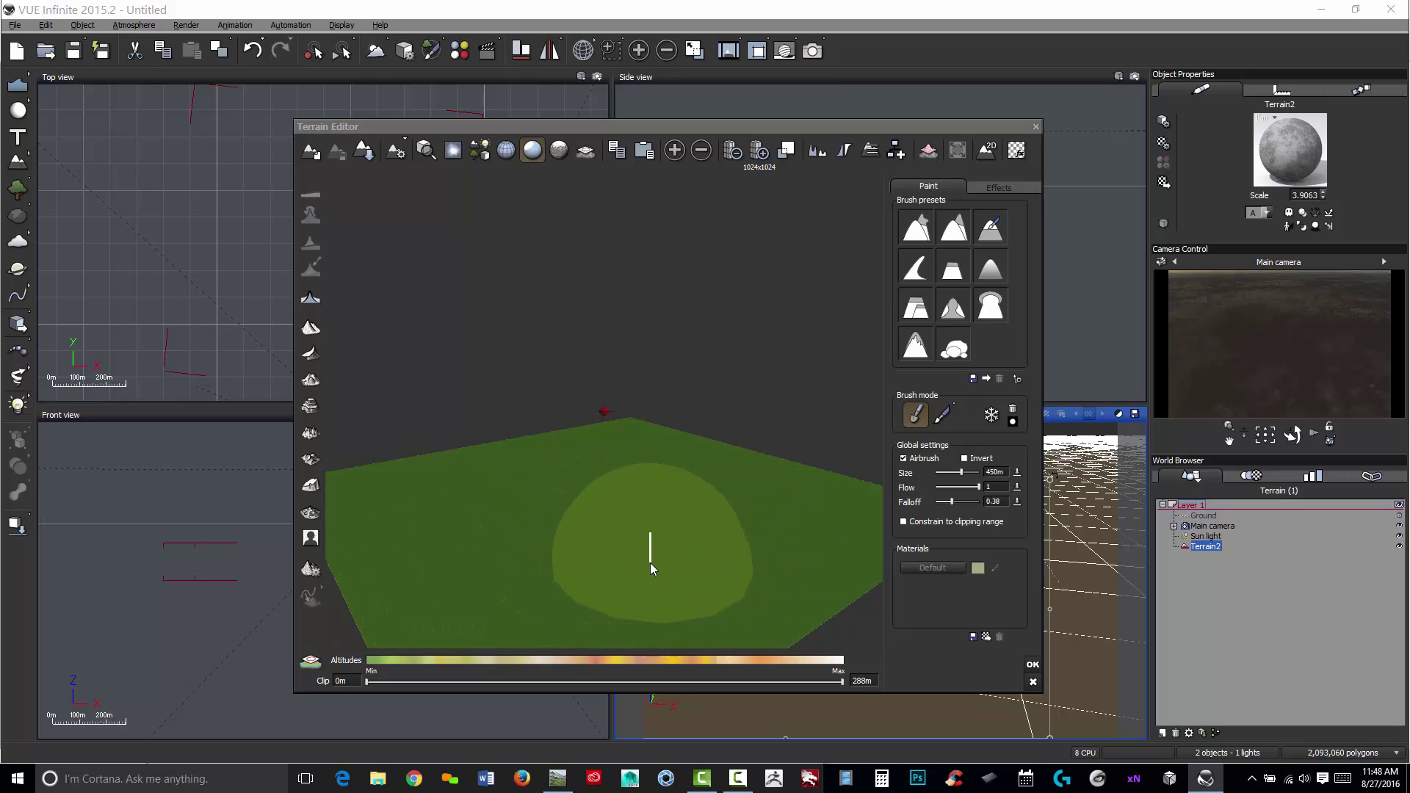
pyautogui.click(1033, 664)
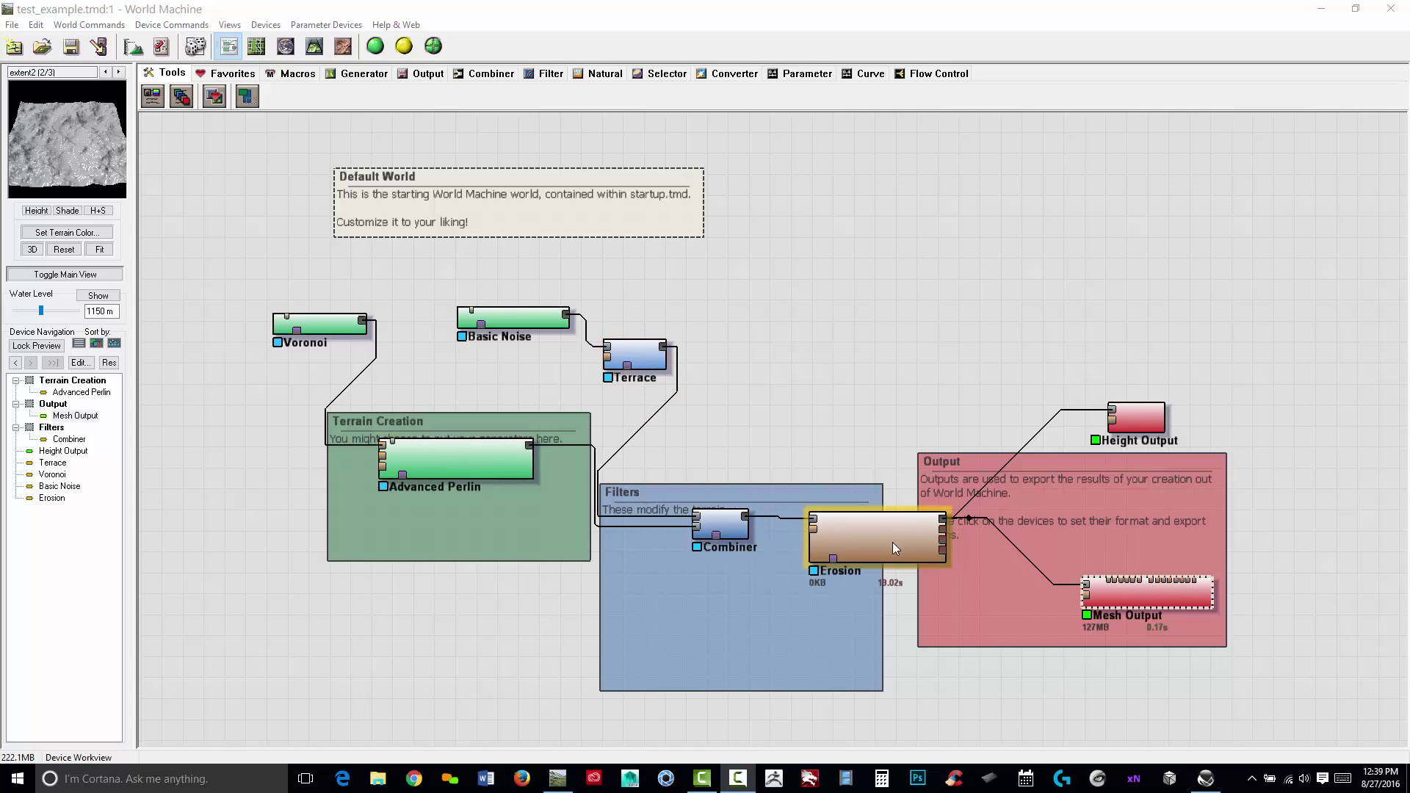
# Step: Switch to World Machine and compare the Height Output and Mesh Output terrains in the secondary 3D window
pyautogui.click(1157, 421)
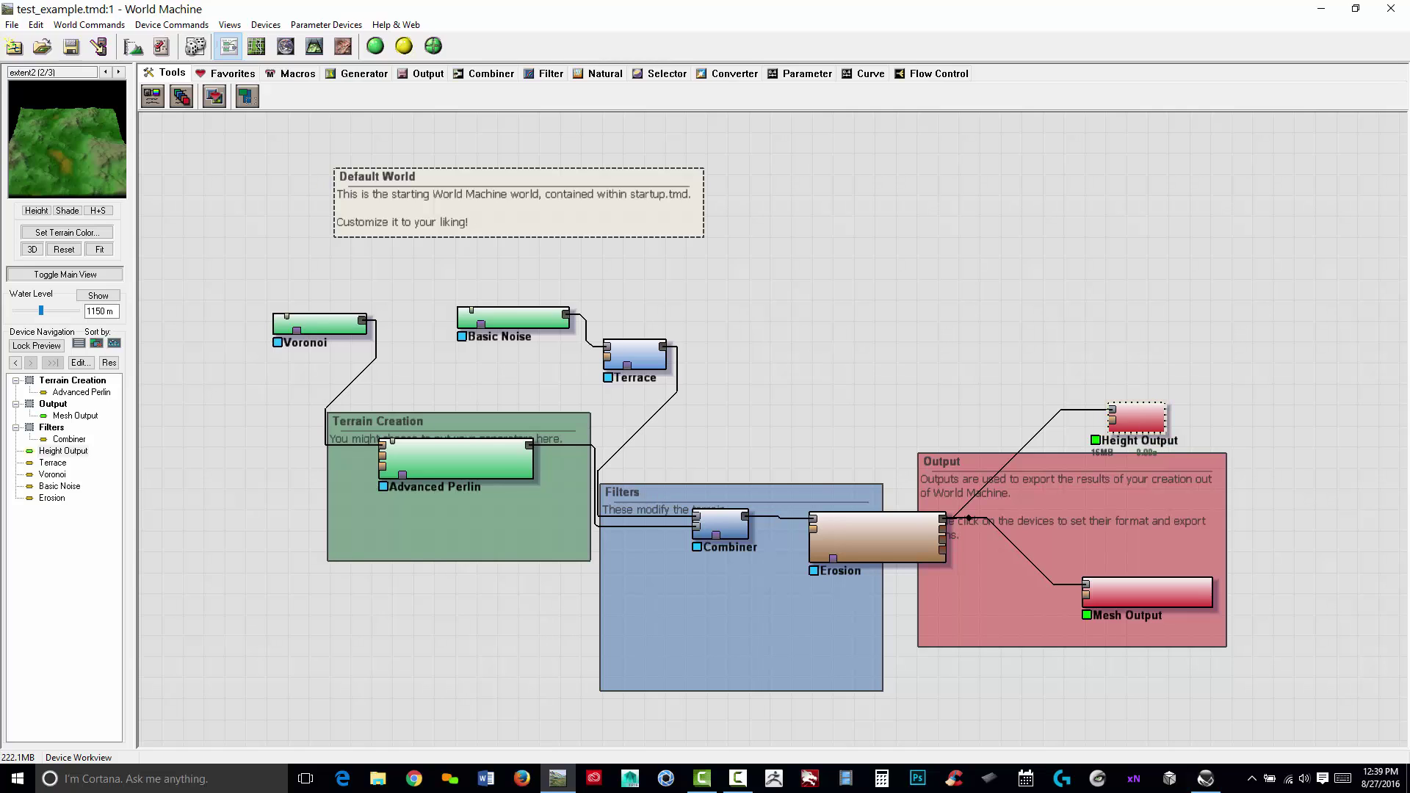
pyautogui.doubleClick(305, 188)
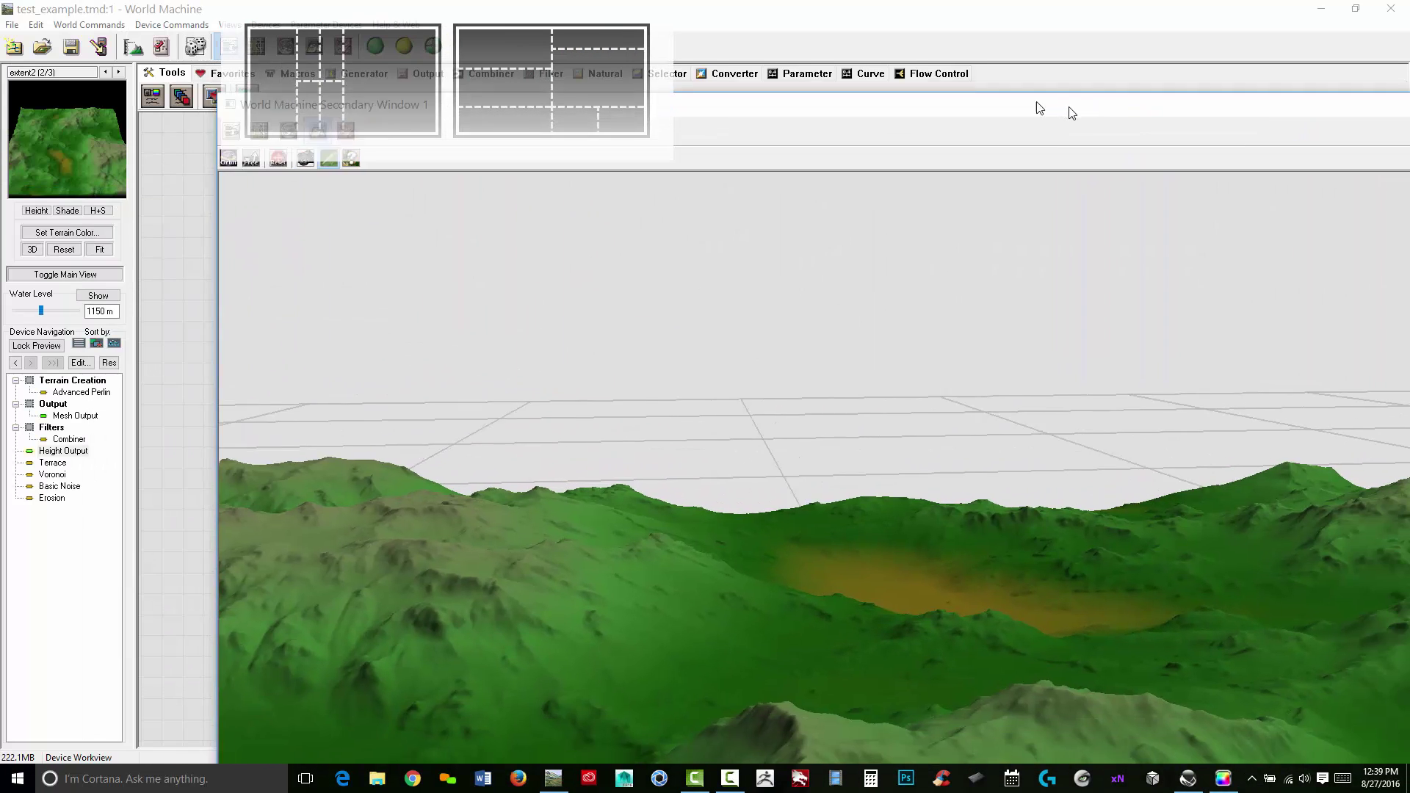
pyautogui.moveTo(984, 83); pyautogui.dragTo(333, 301)
pyautogui.click(857, 293)
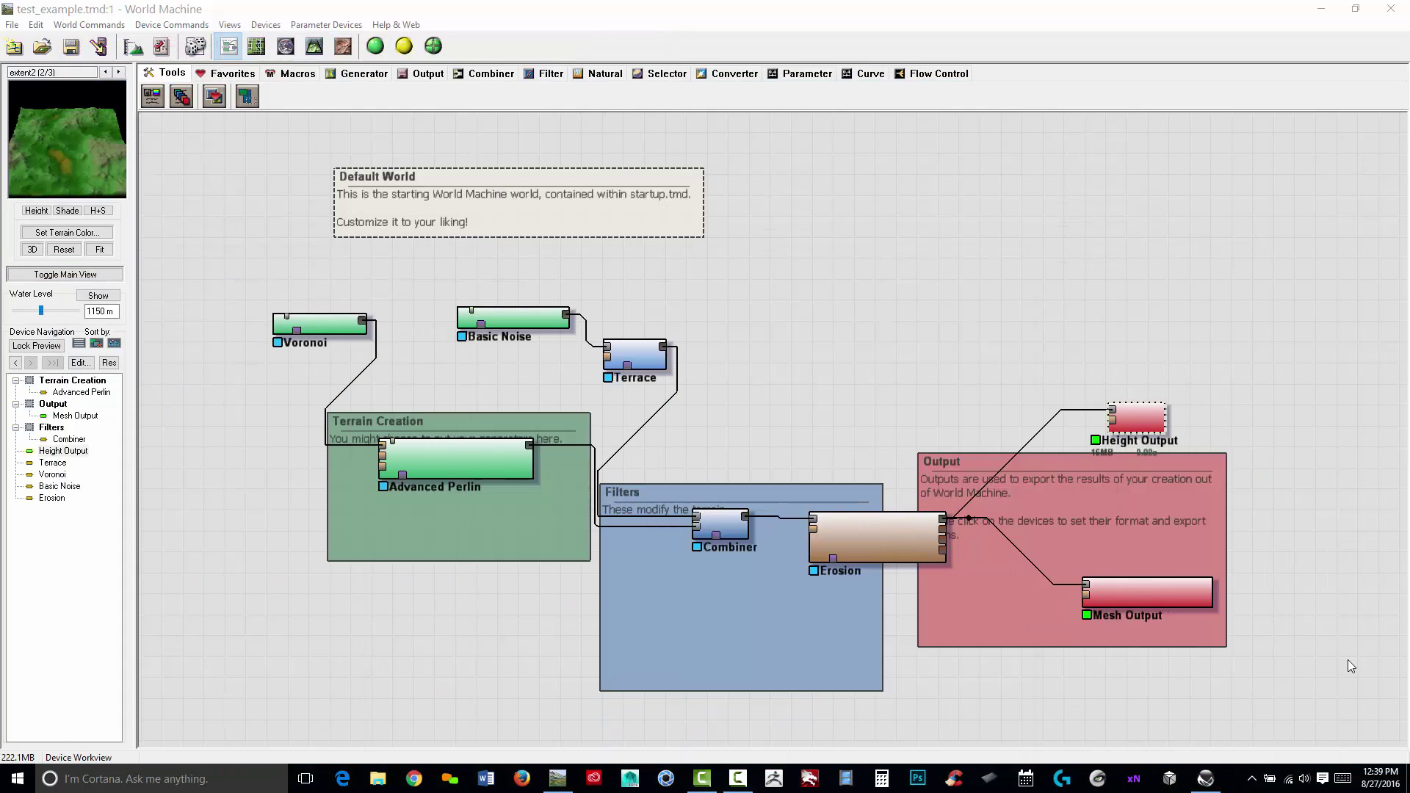
pyautogui.click(1161, 591)
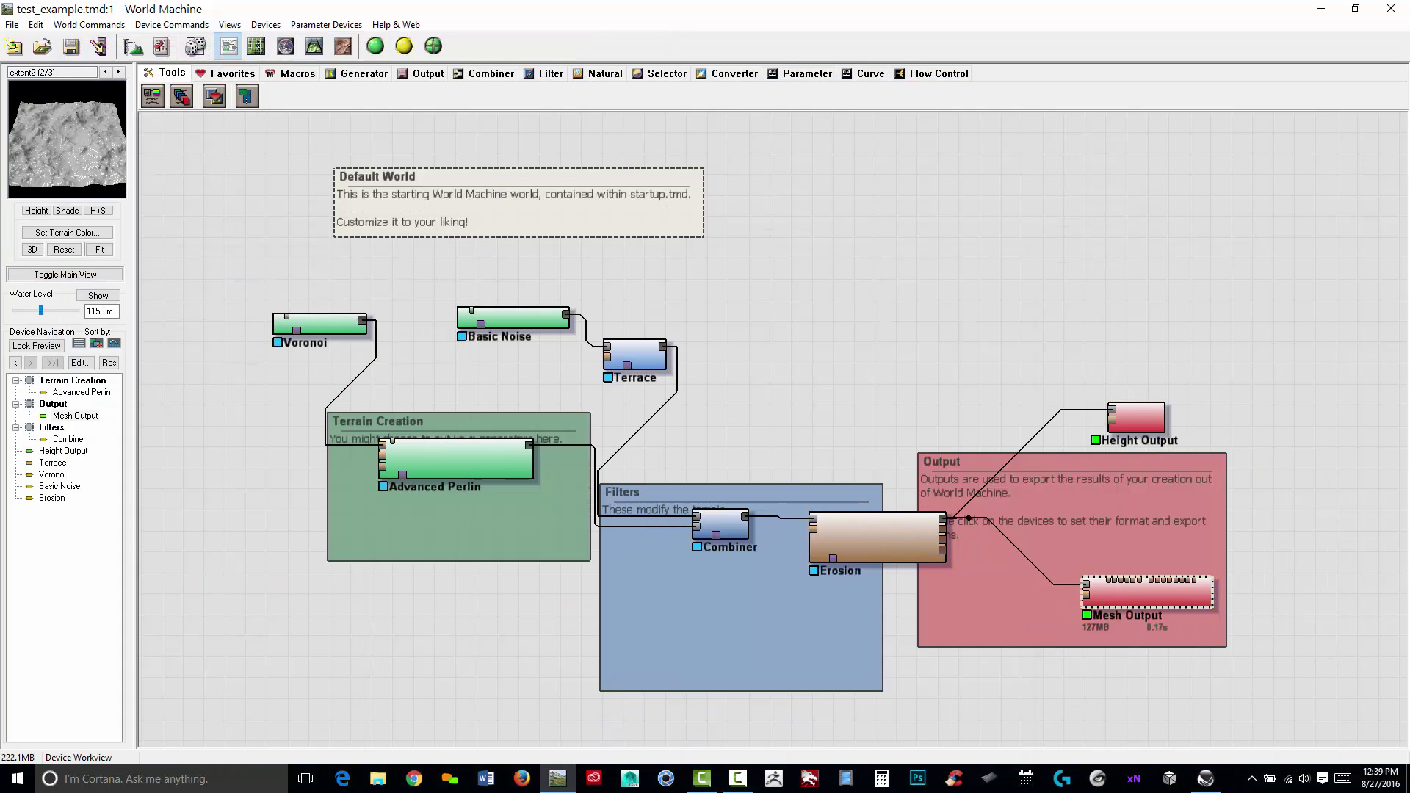
pyautogui.hotkey('alt', 'Tab')
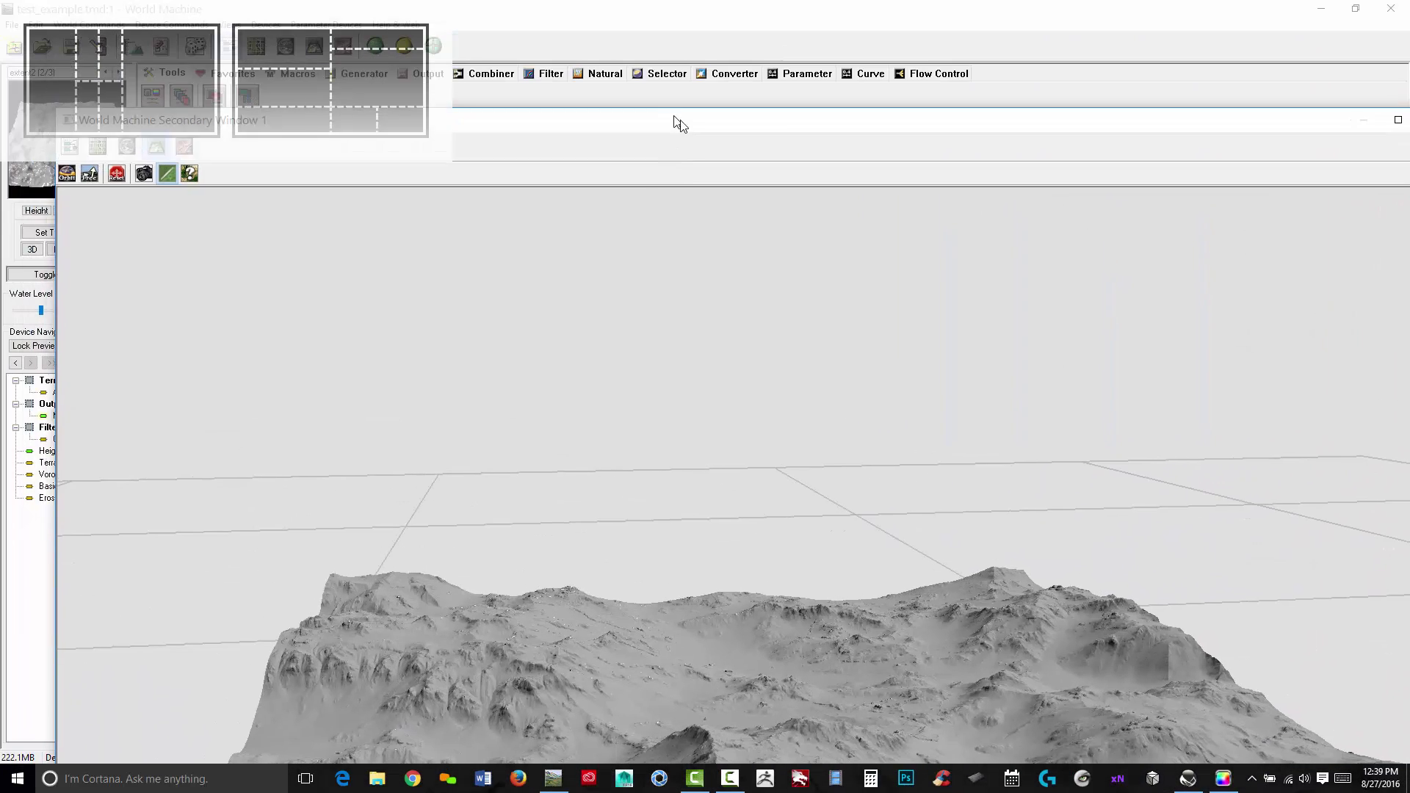
pyautogui.moveTo(252, 156); pyautogui.dragTo(658, 521)
pyautogui.moveTo(750, 524); pyautogui.dragTo(364, 129)
pyautogui.click(1138, 419)
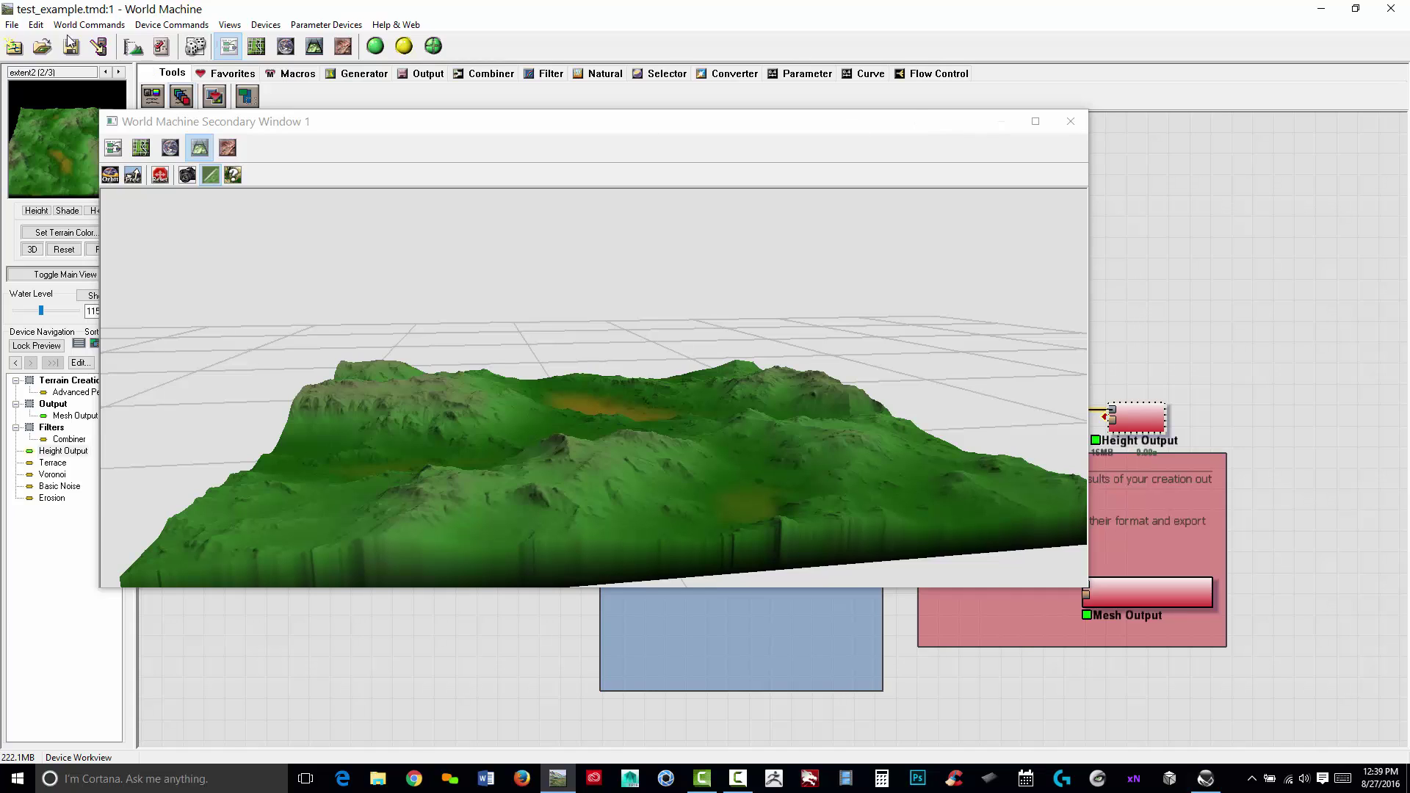
# Step: Save the test_example.tmd world and exit World Machine
pyautogui.click(12, 24)
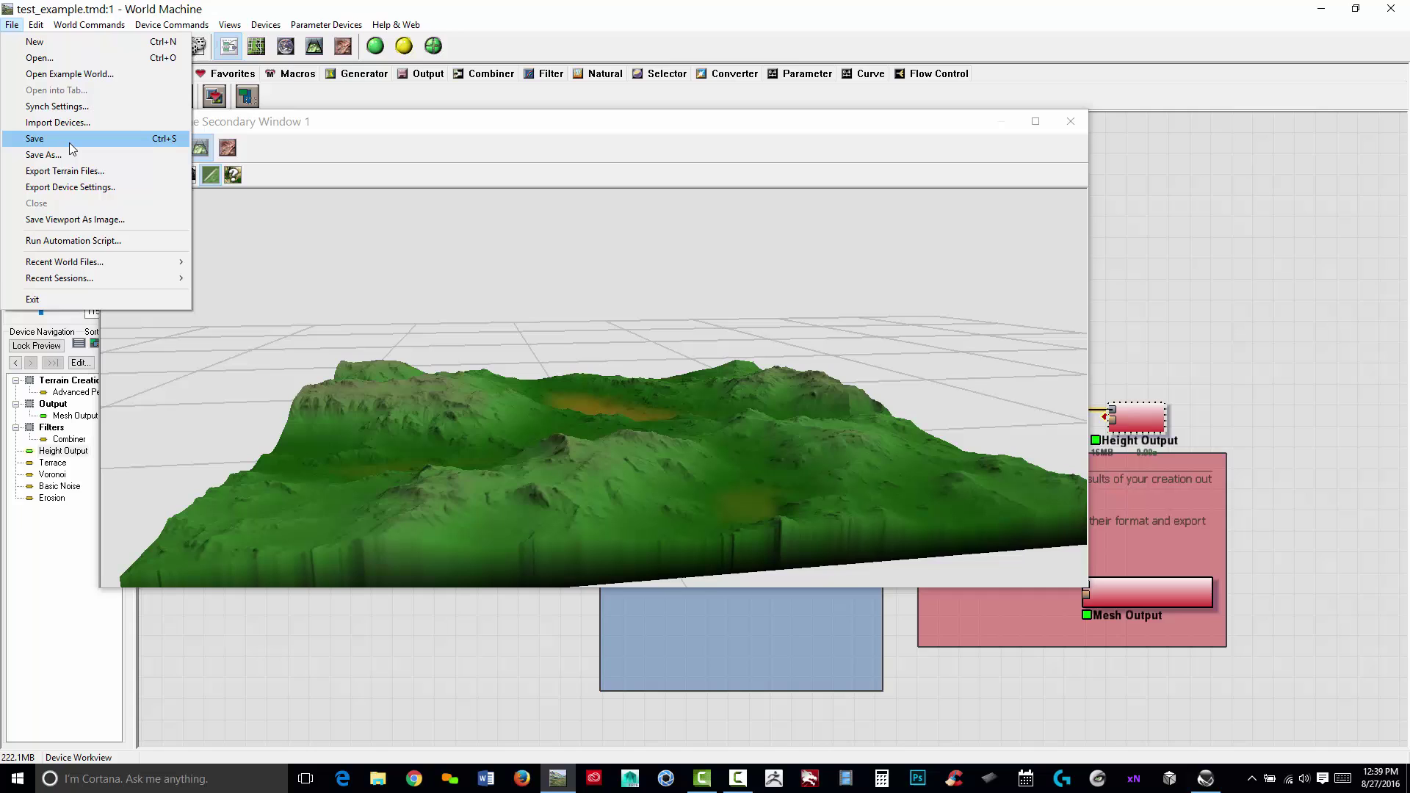
pyautogui.click(37, 138)
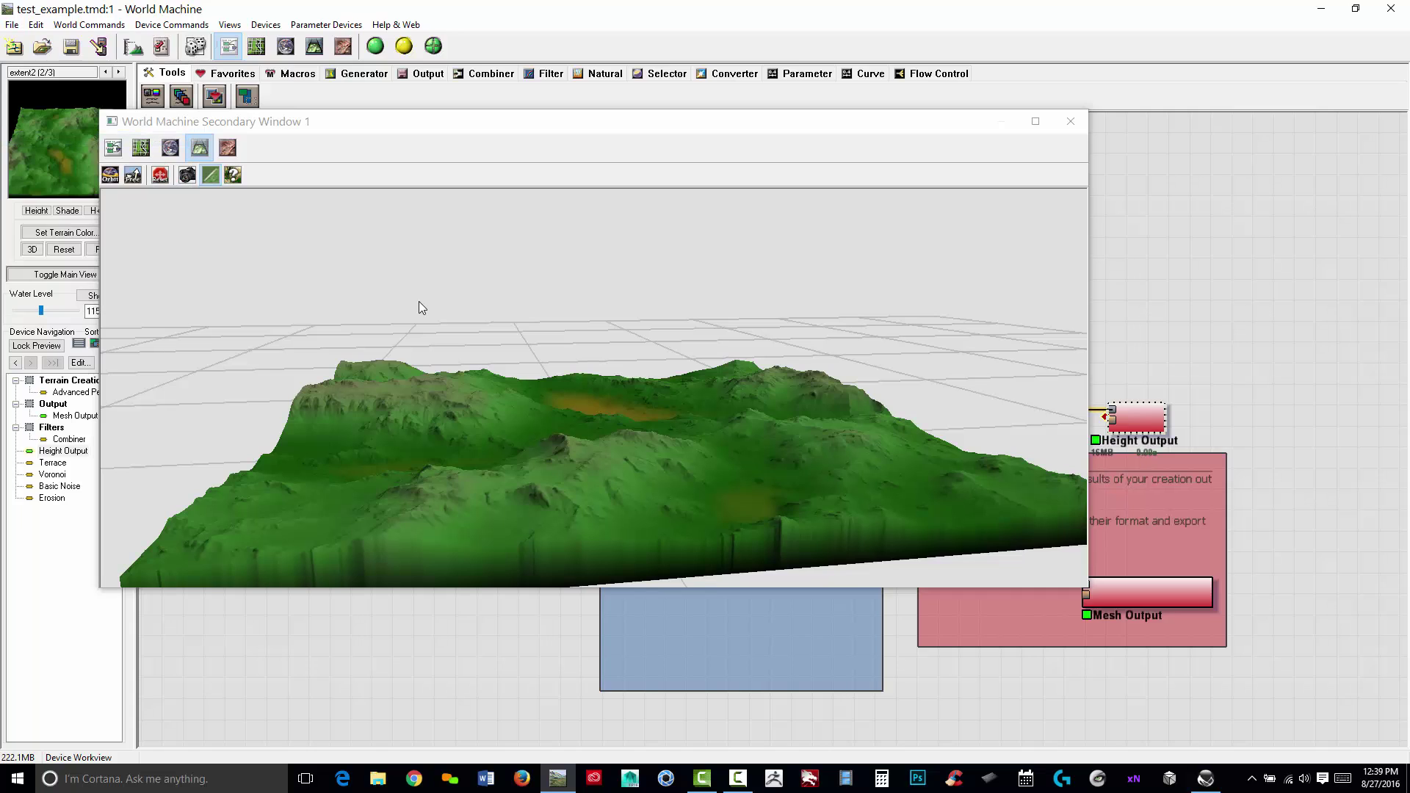
pyautogui.click(11, 24)
pyautogui.click(64, 300)
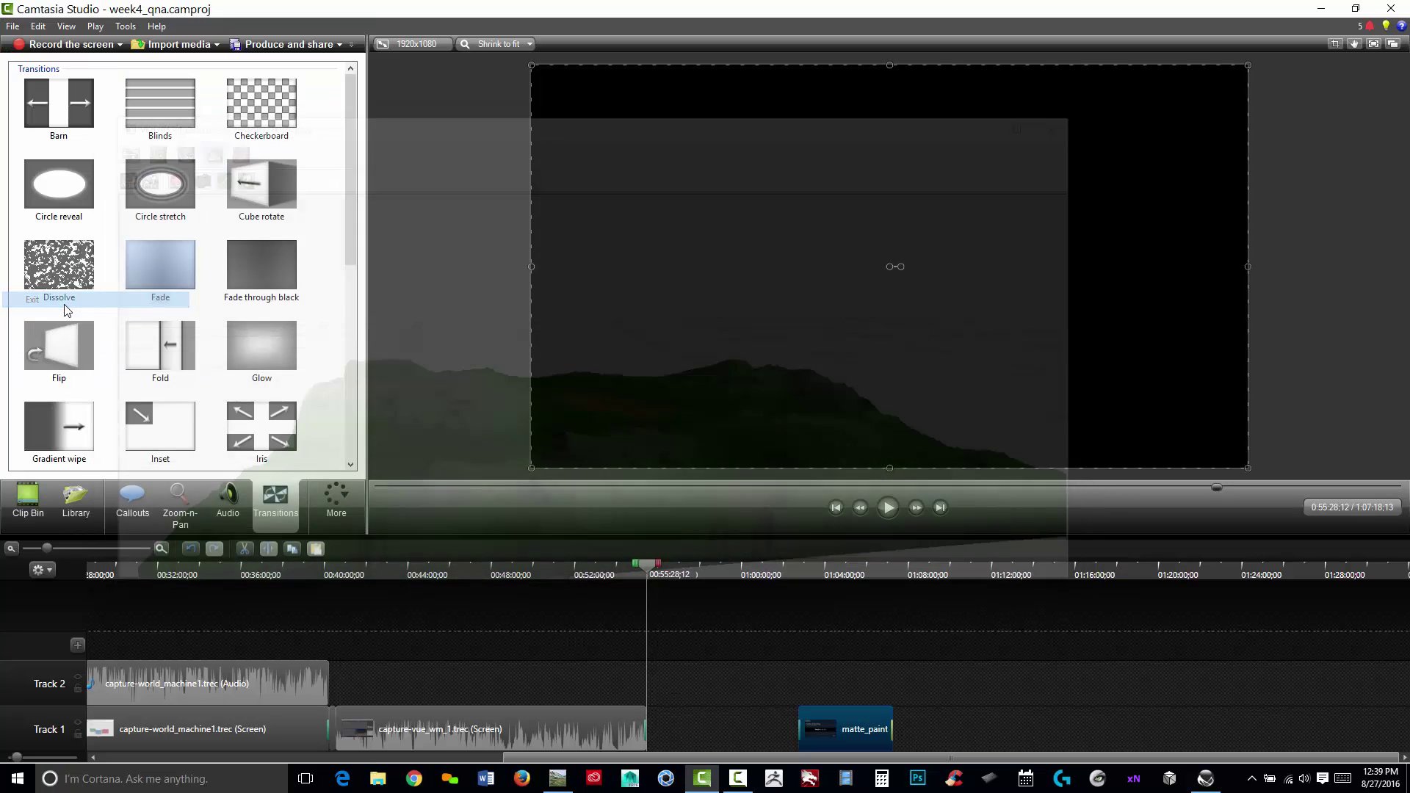
# Step: Switch to VUE and examine the Terrain object of terrain_example.vue in the Terrain Editor, closing the editor when done
pyautogui.click(1207, 782)
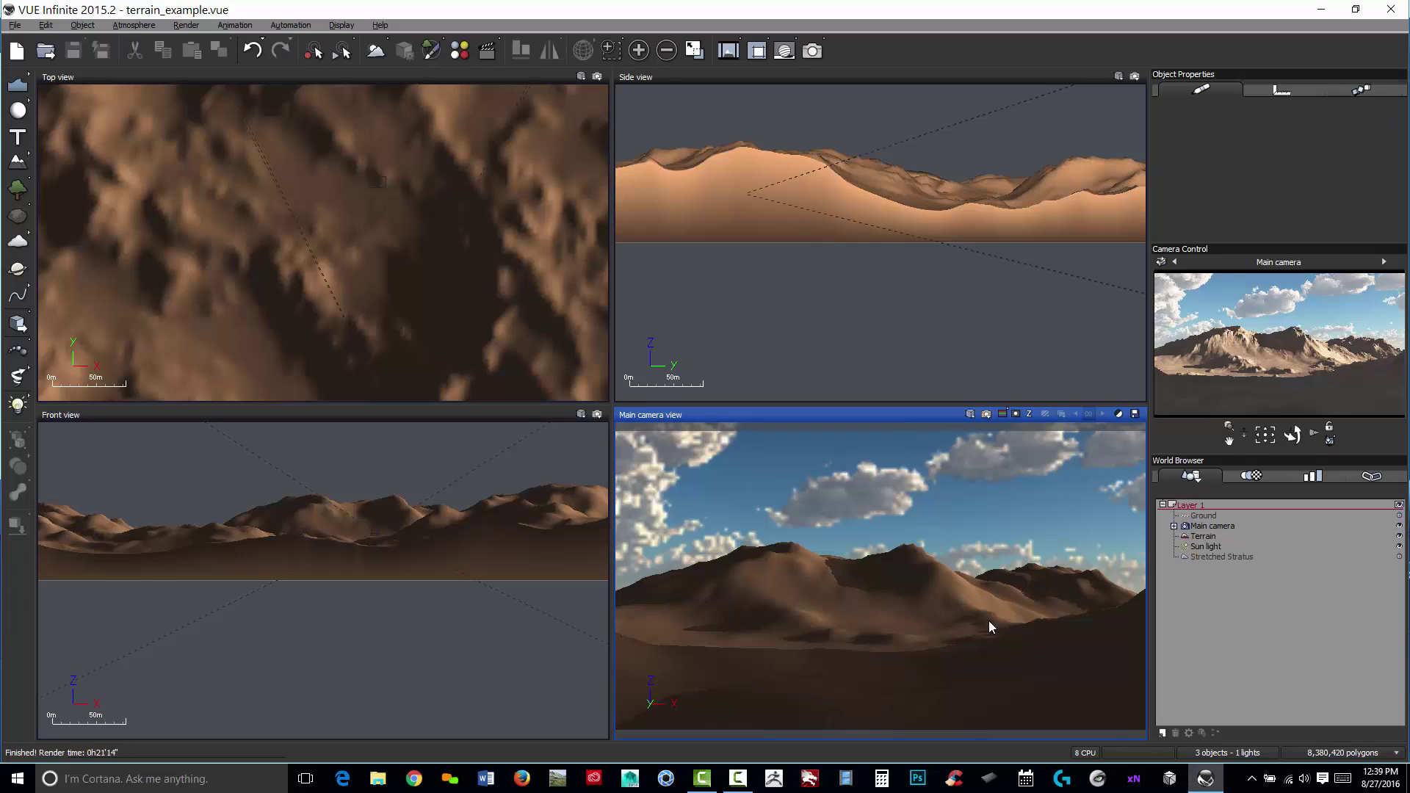
pyautogui.click(1212, 557)
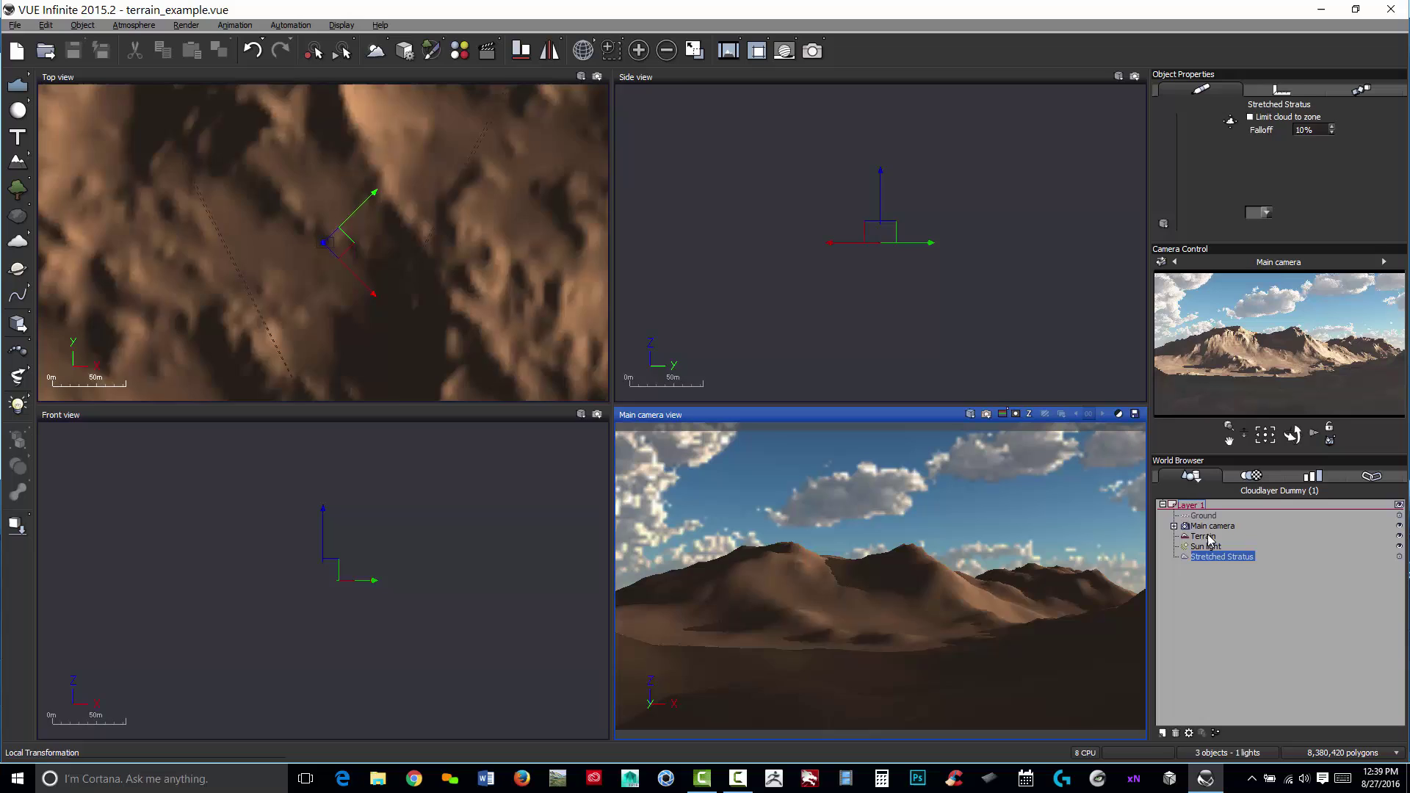
pyautogui.click(1204, 537)
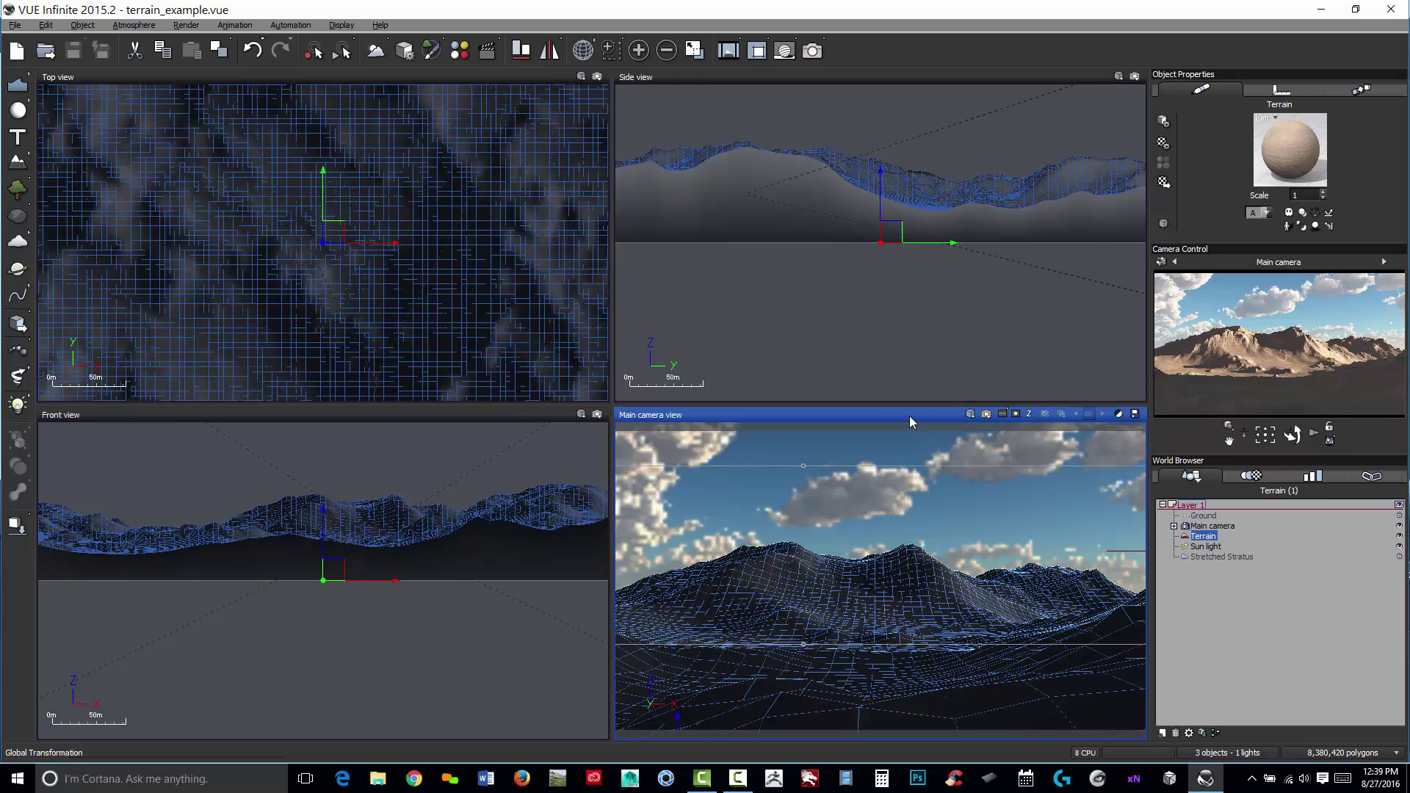
pyautogui.hotkey('ctrl', 'e')
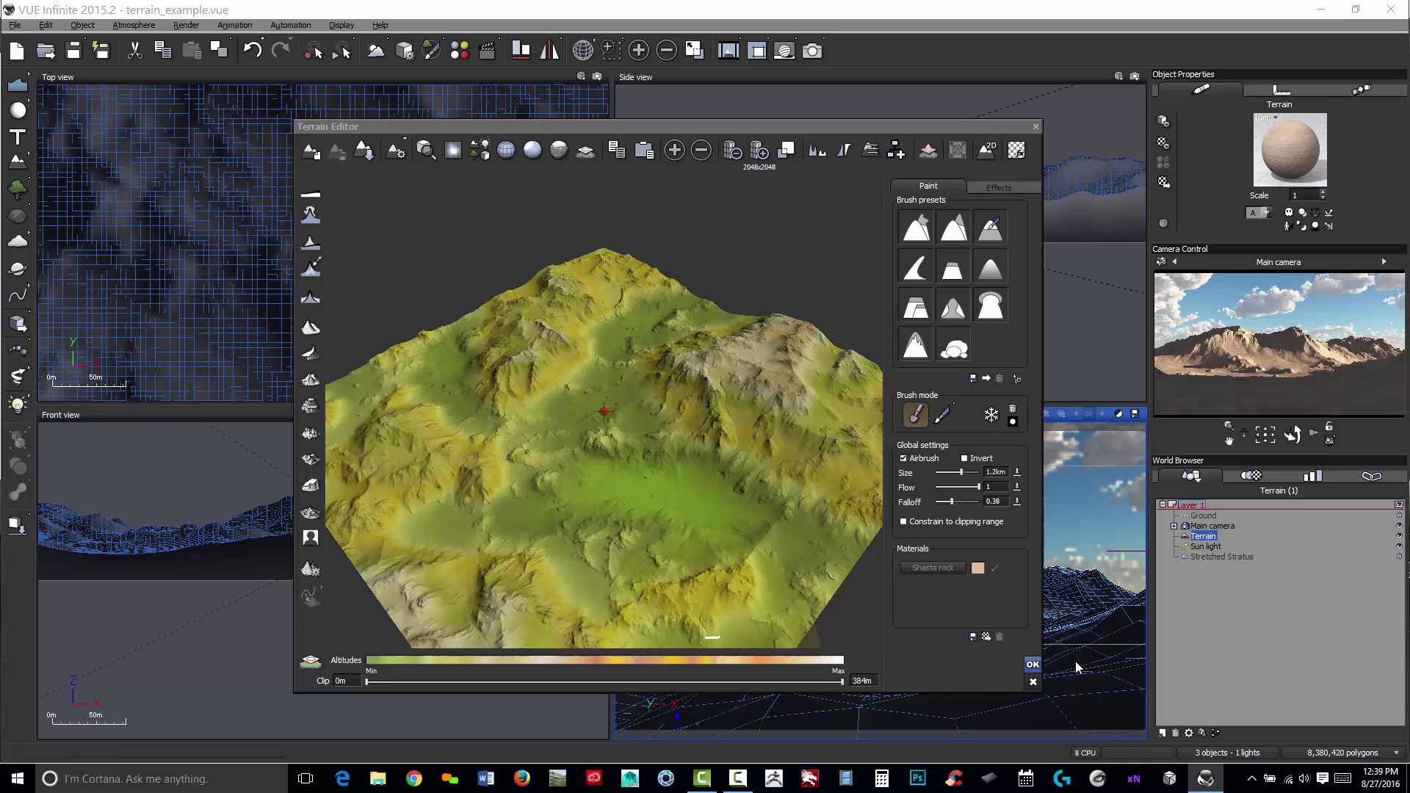
pyautogui.click(1032, 665)
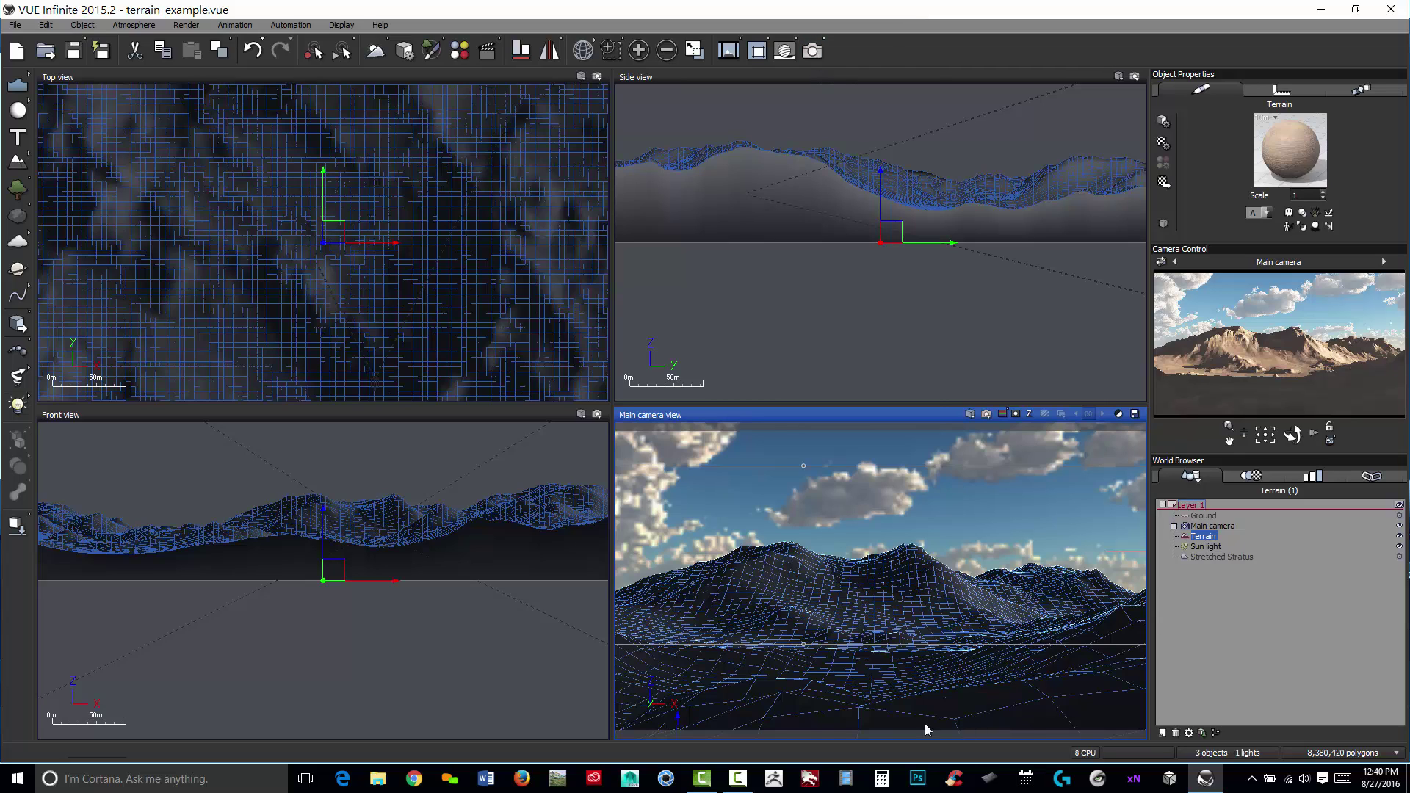
# Step: Switch to the Chrome browser
pyautogui.click(414, 778)
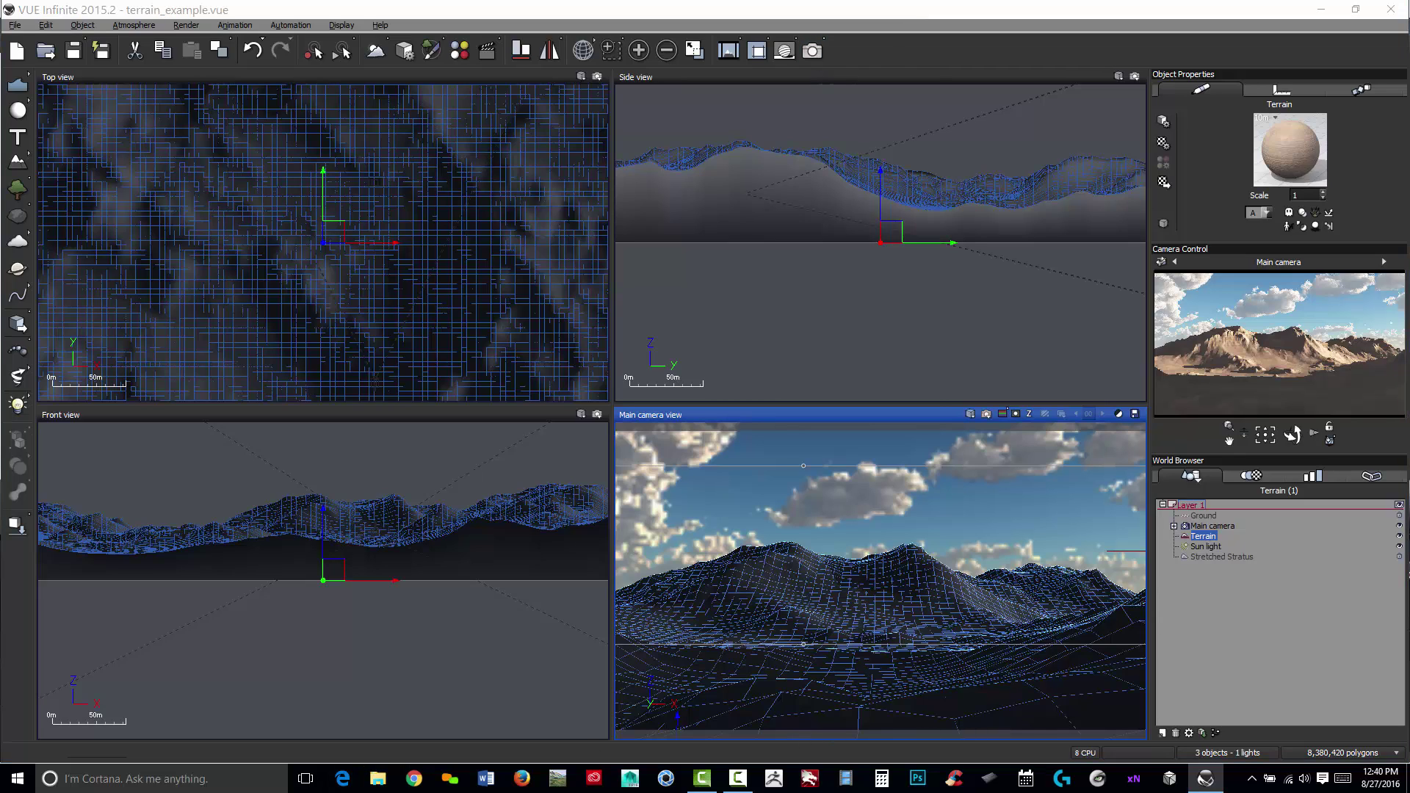